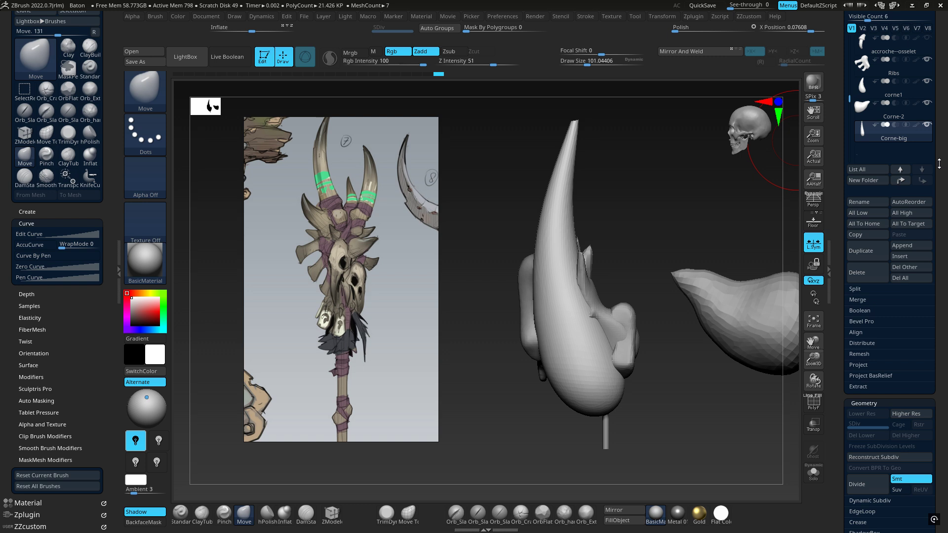
Toggle the visibility of the Corne-big and Corne-2 subtools to identify which horn each one is.
scroll(939, 164, "up", 5)
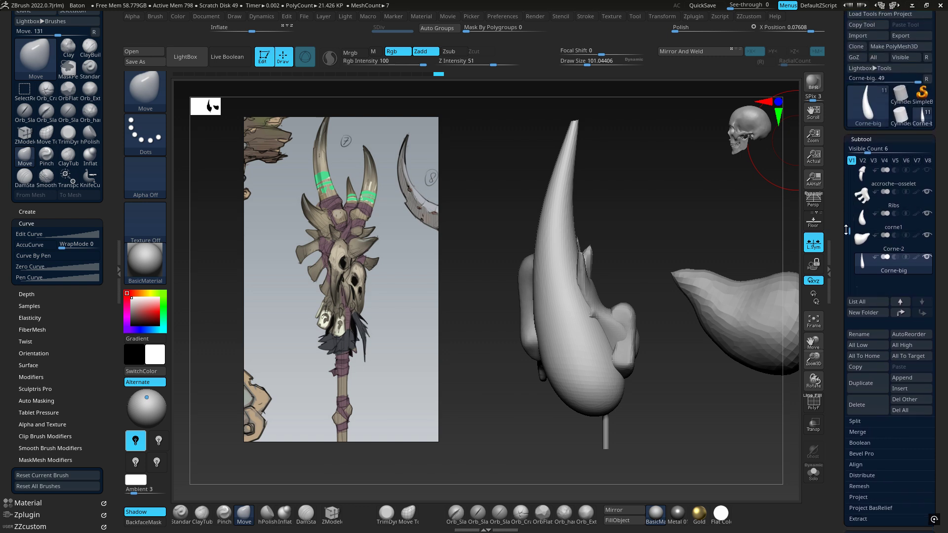
left_click(927, 257)
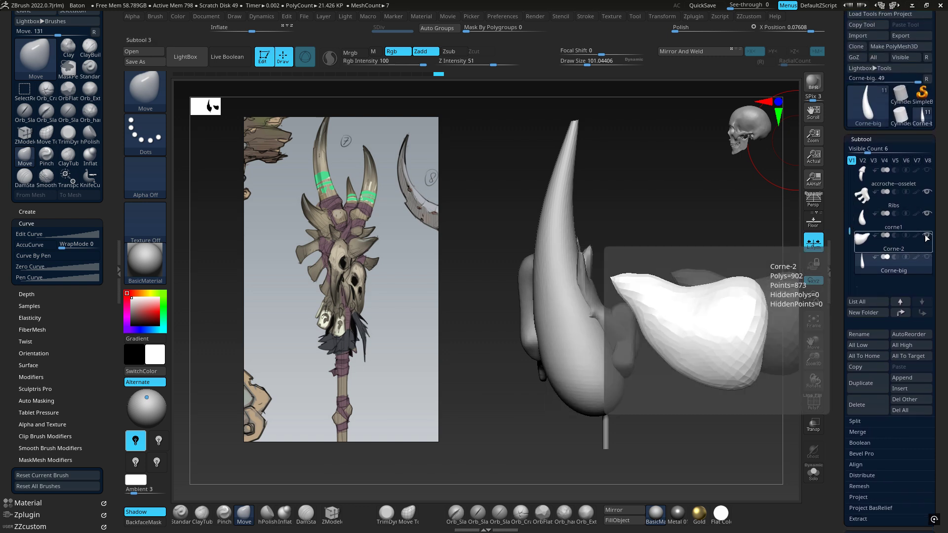
left_click(927, 236)
left_click(930, 256)
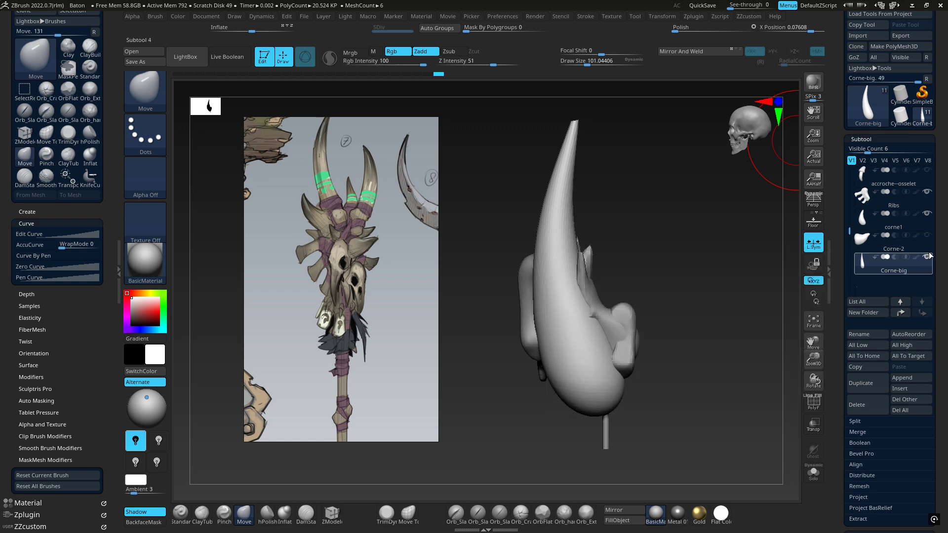
left_click(927, 237)
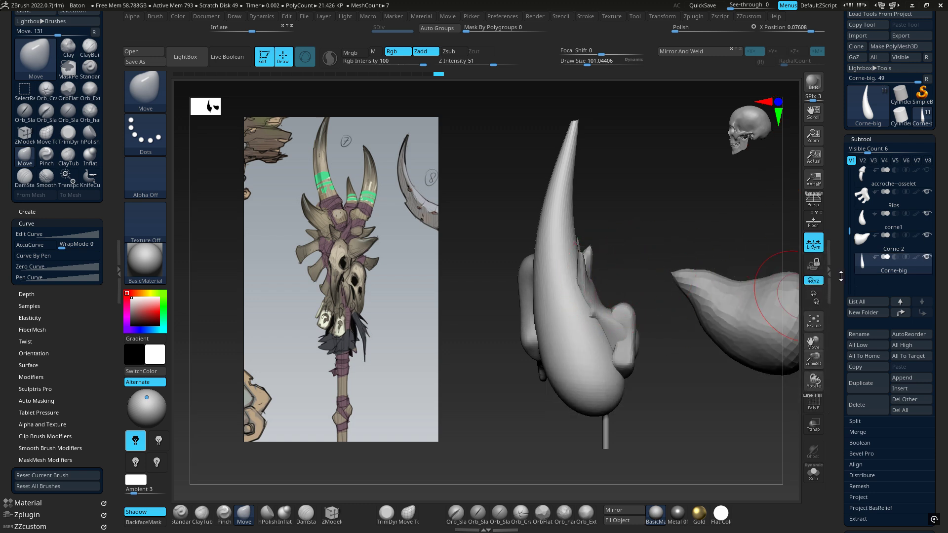
Move the Corne-big horn above Corne-2 and the corne1 horn below it, both clear of the central cluster.
right_click_drag(637, 269, 571, 244, "alt")
right_click_drag(571, 244, 566, 279, "alt")
key("w")
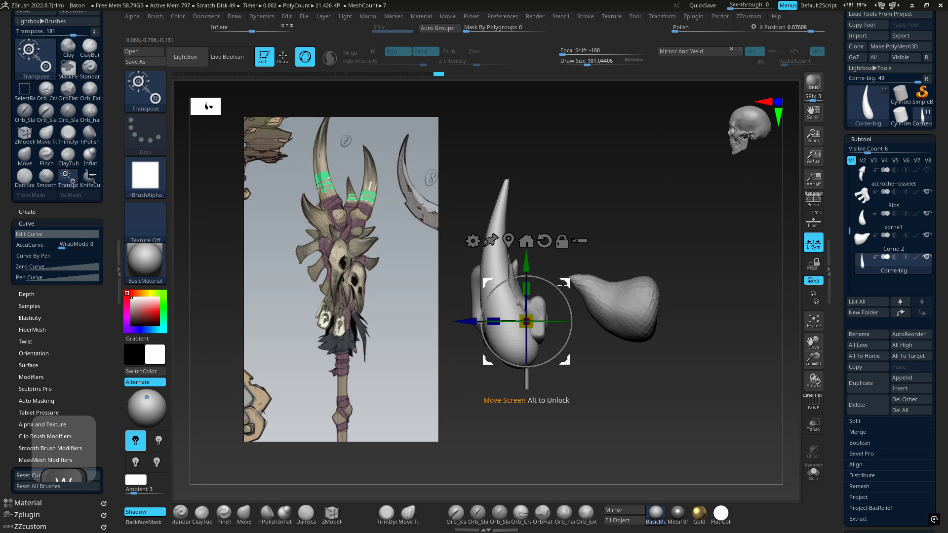
left_click_drag(526, 272, 664, 181)
left_click(506, 327, "alt")
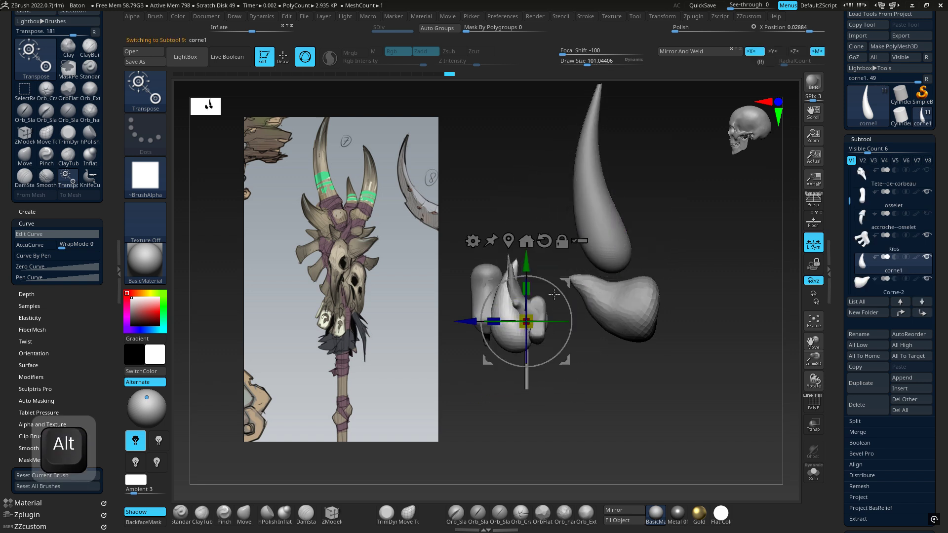
left_click_drag(547, 277, 655, 347)
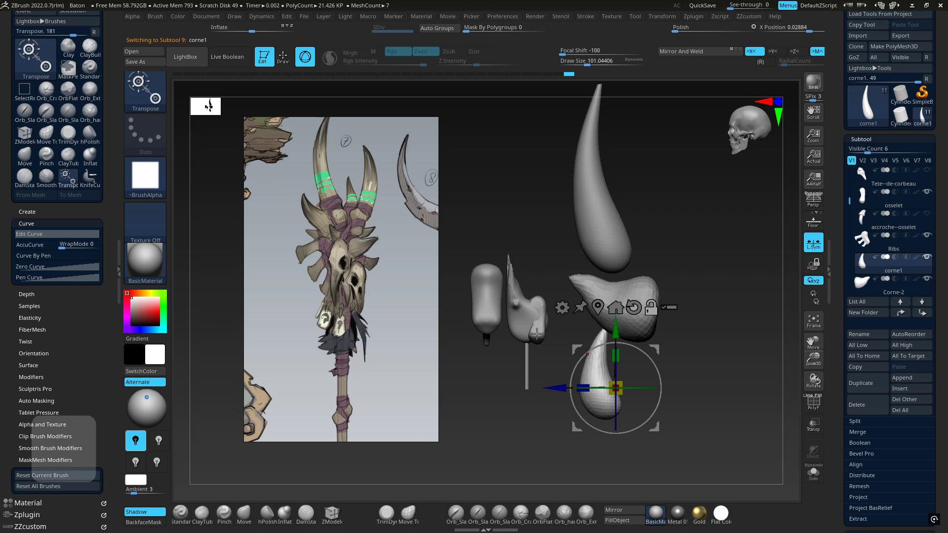
Move the Ribs subtool sideways, farther away from the osselet and the central cluster.
mouse_move(524, 330)
right_mouse_down()
mouse_move(555, 328)
mouse_move(538, 327)
right_mouse_up()
left_click(539, 334, "alt")
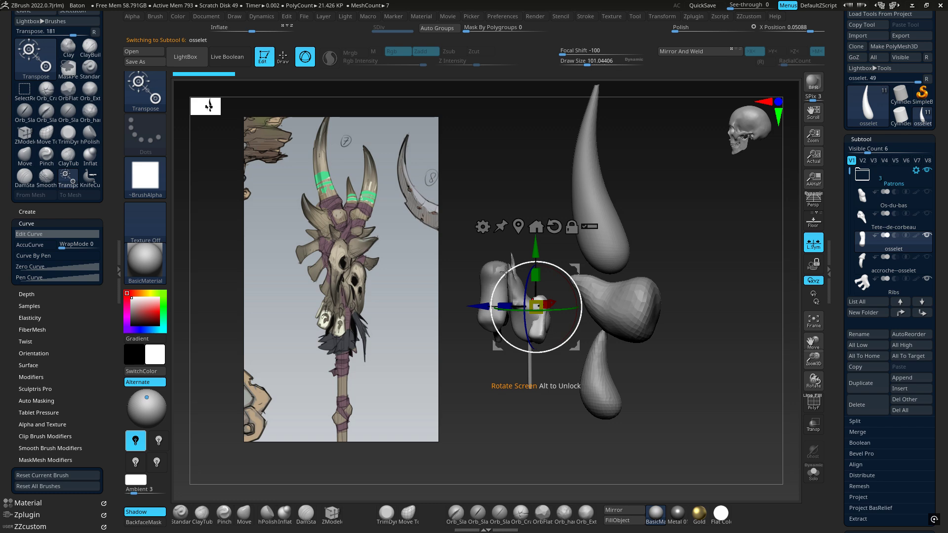
left_click_drag(507, 272, 557, 281)
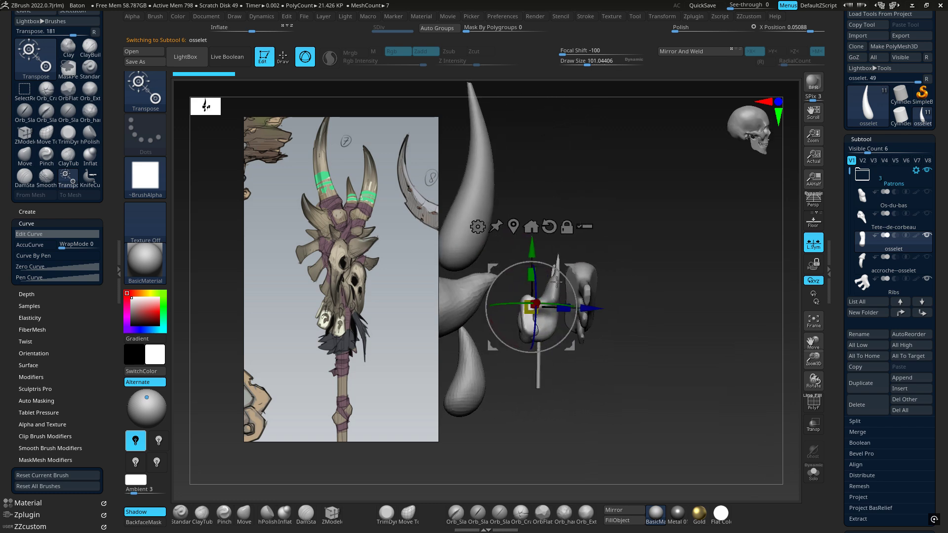
right_click_drag(642, 296, 670, 194, "ctrl")
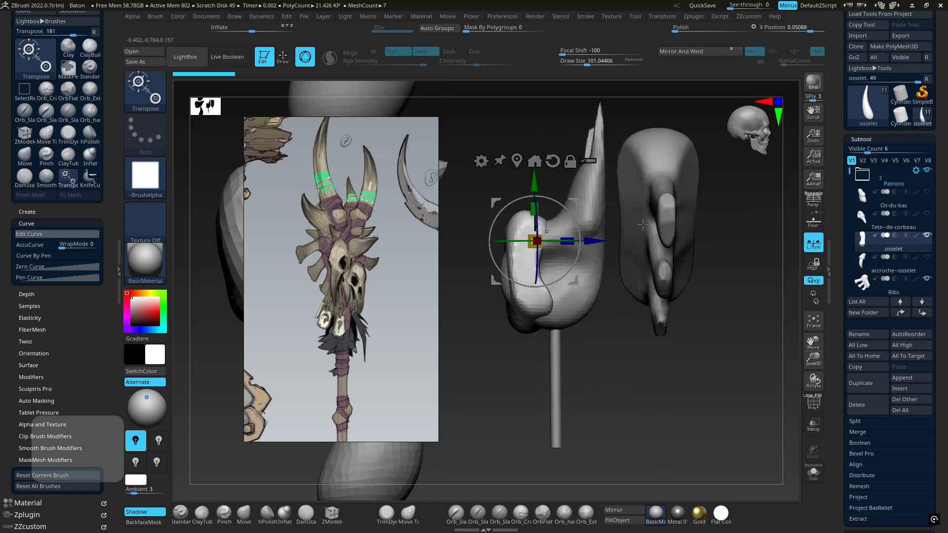
left_click(670, 197, "alt")
left_click_drag(711, 223, 792, 223)
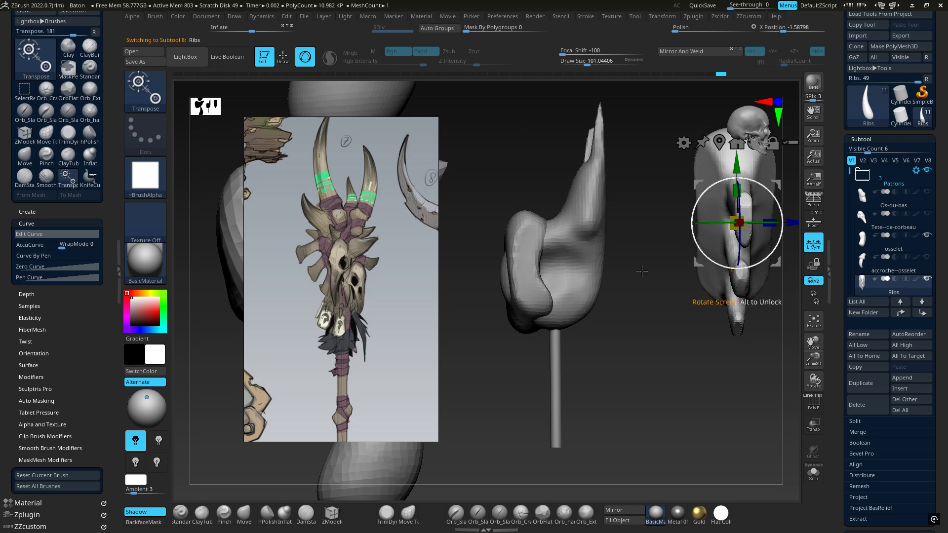
Hide the Patrons folder and make the accroche-osselet subtool visible.
right_click_drag(538, 269, 596, 242)
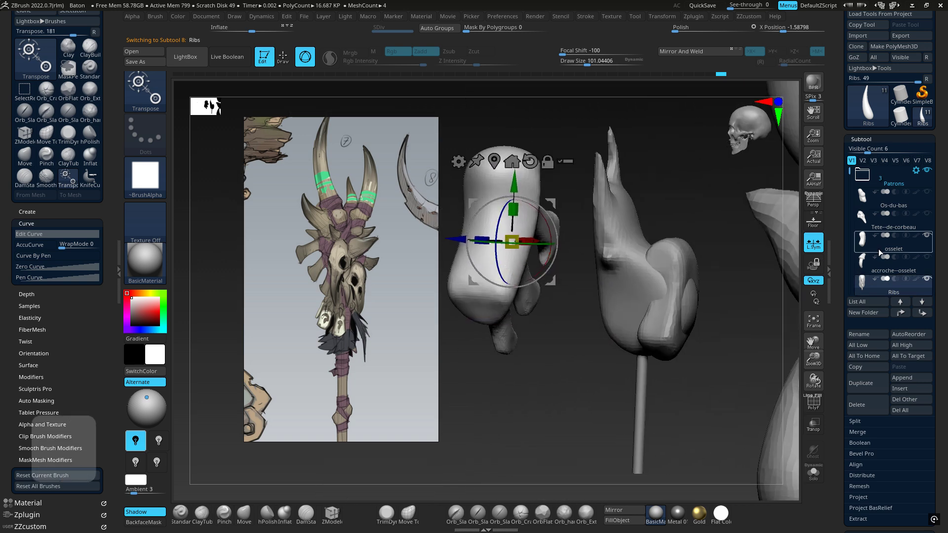
right_click_drag(676, 264, 667, 281)
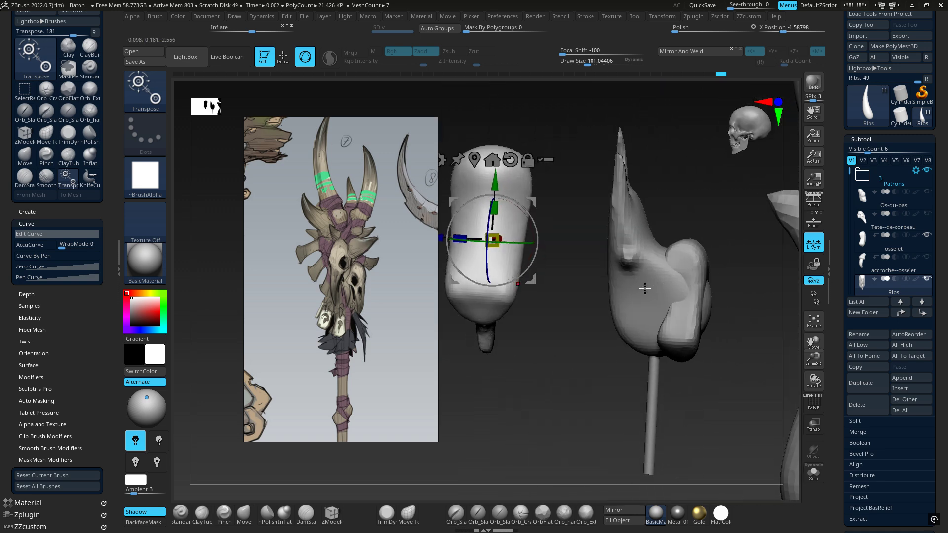
left_click(928, 170)
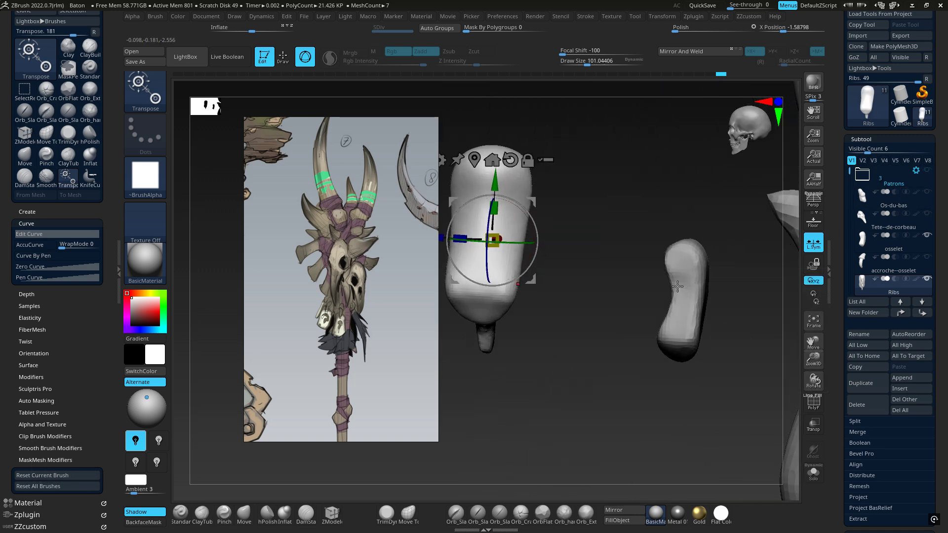
right_click_drag(677, 287, 710, 270)
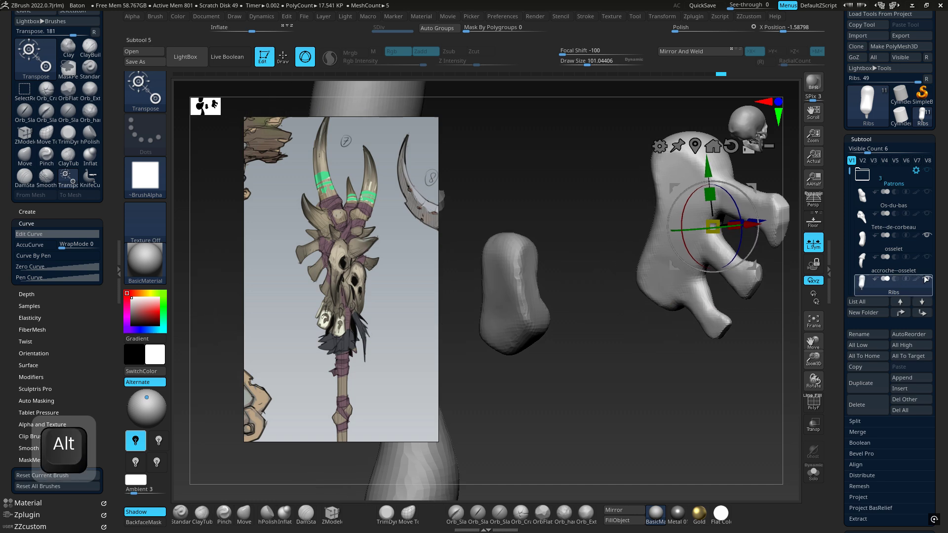
left_click(928, 259)
right_click_drag(613, 277, 748, 251)
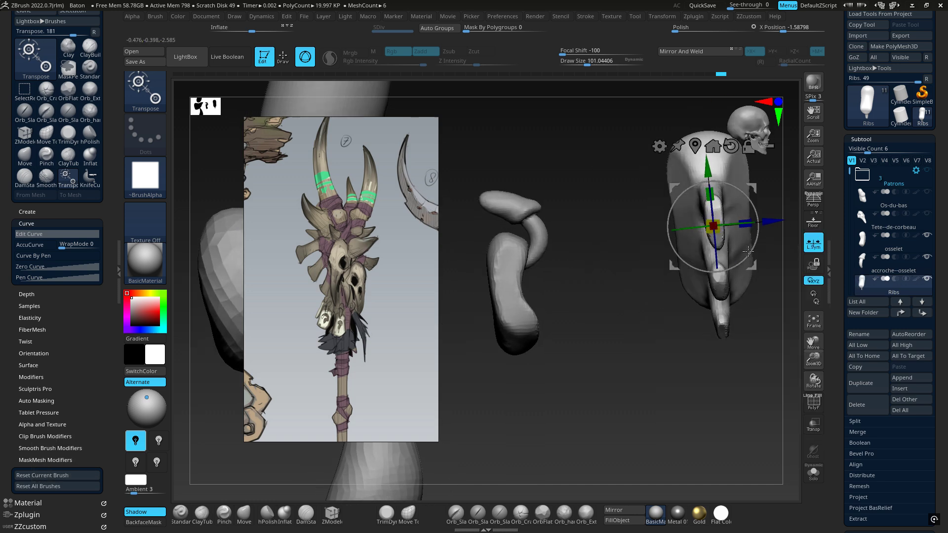
Select the accroche-osselet subtool and turn on Transpose All Selected Subtools for the gizmo.
left_click(862, 242)
left_click(862, 265)
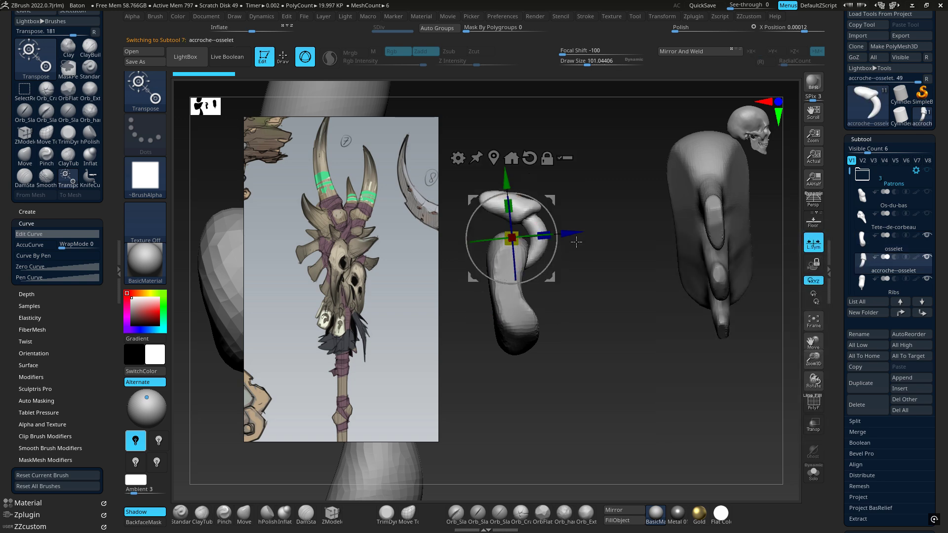
right_click_drag(573, 235, 651, 244, "ctrl")
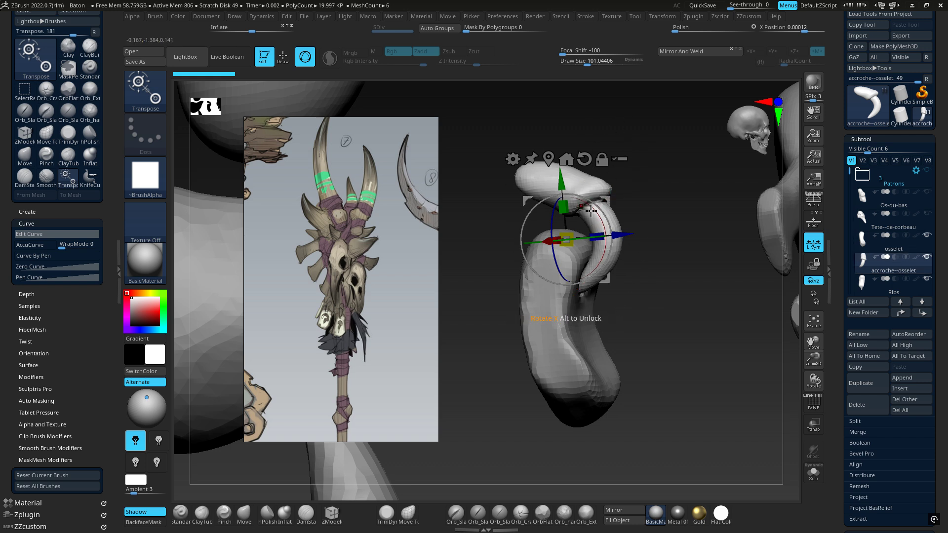
right_click_drag(663, 178, 631, 155)
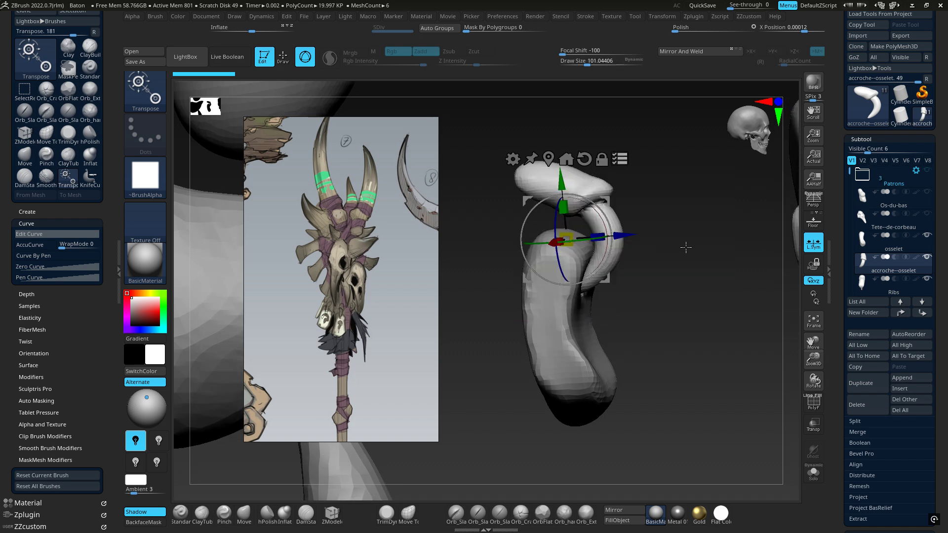
right_click_drag(677, 246, 512, 235, "ctrl")
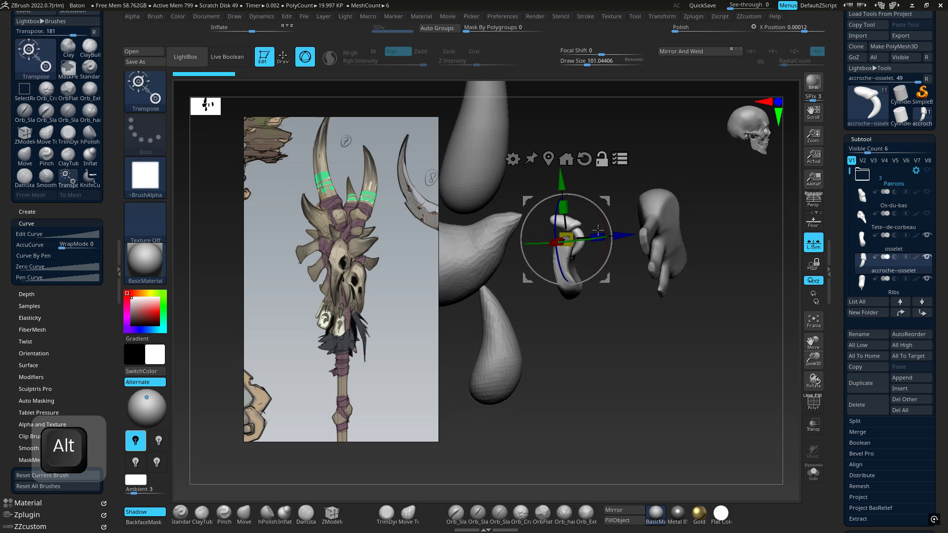
right_click_drag(599, 233, 632, 266, "alt")
right_click_drag(632, 267, 577, 290)
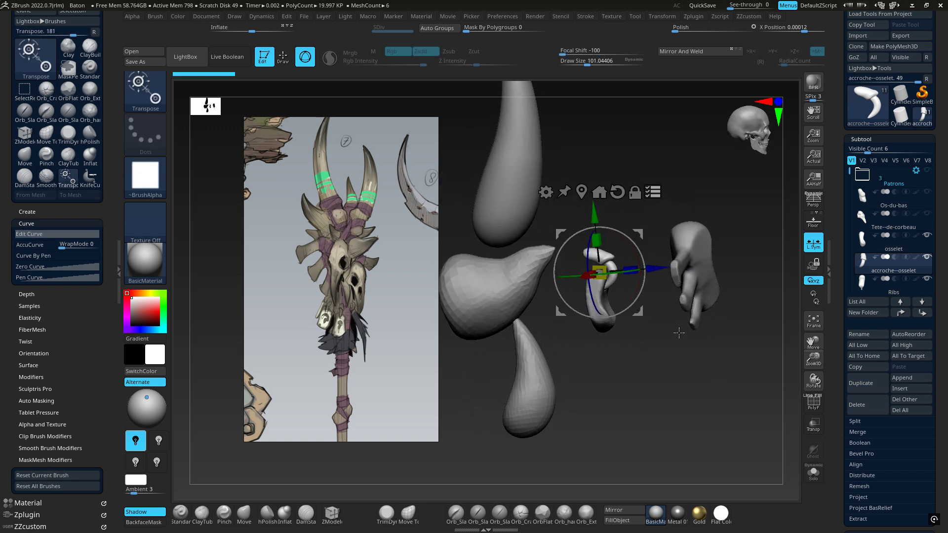
Deselect all visible subtools and switch the selection brush from KnifeCurve to SelectRect.
key("ctrl+shift")
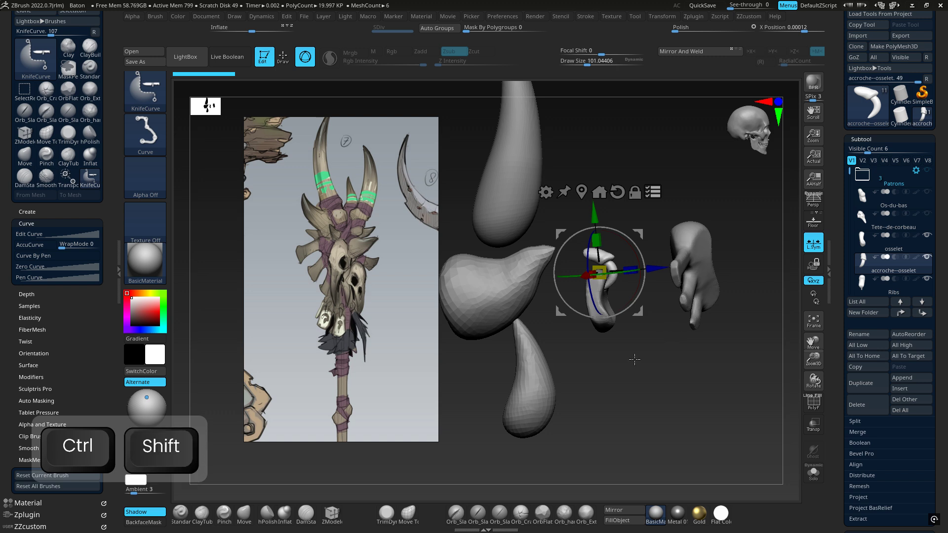
left_click_drag(701, 421, 701, 421)
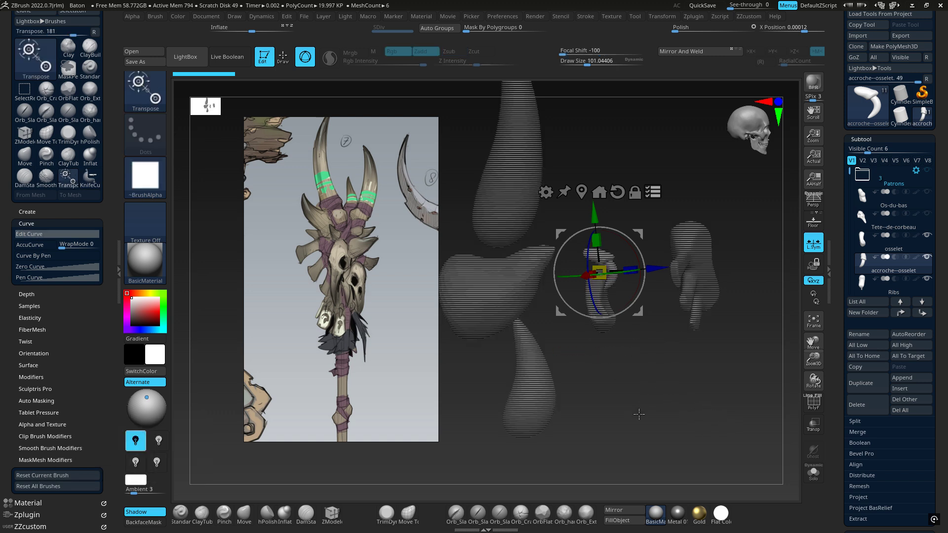
key("ctrl+shift")
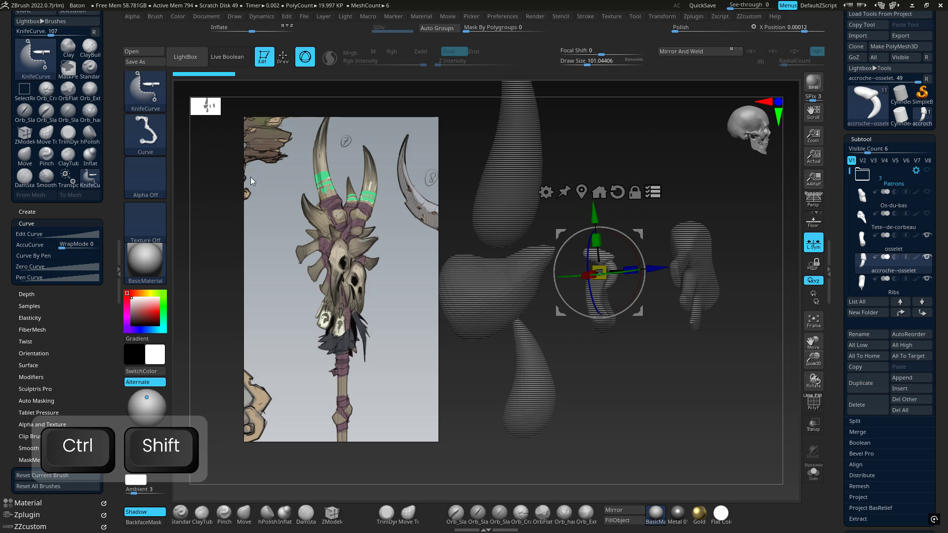
left_click(148, 97)
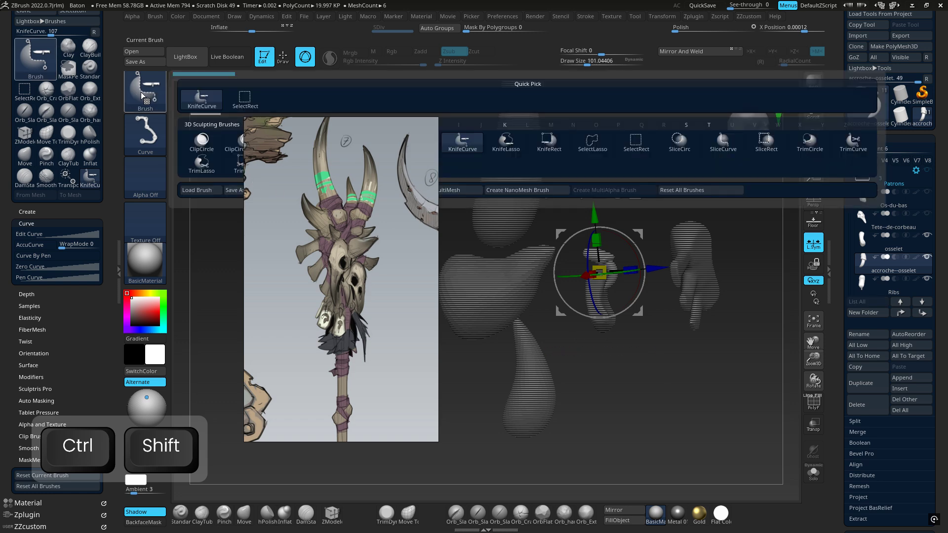
left_click(243, 99, "ctrl+shift")
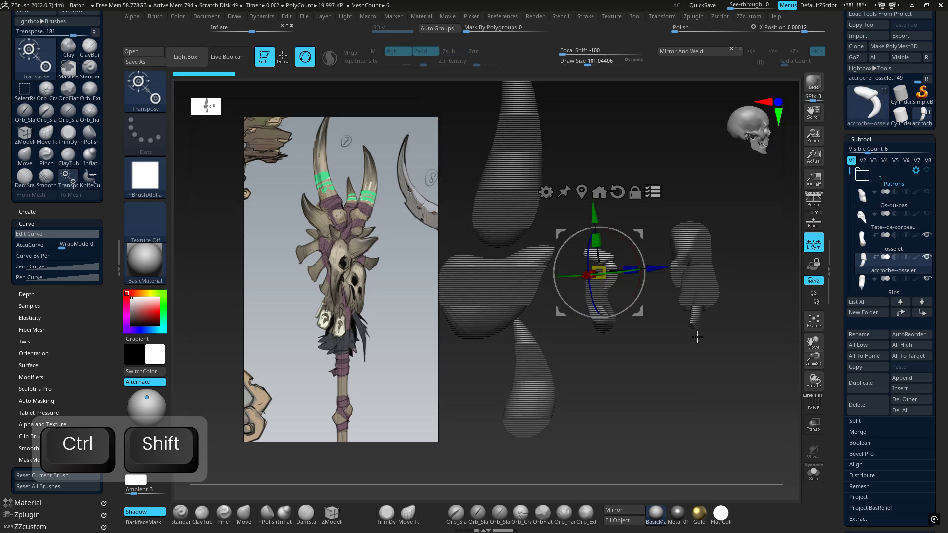
Toggle all visible subtools between selected and deselected by drawing SelectRect rectangles over empty canvas.
left_click_drag(612, 368, 750, 444, "ctrl+shift")
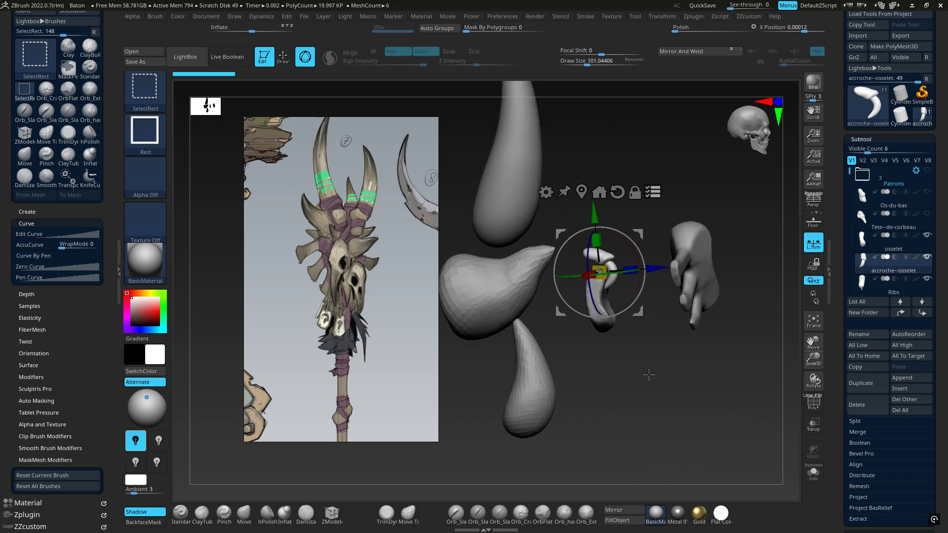
left_click_drag(649, 375, 744, 440, "ctrl+shift")
left_click_drag(620, 376, 701, 442, "ctrl+shift")
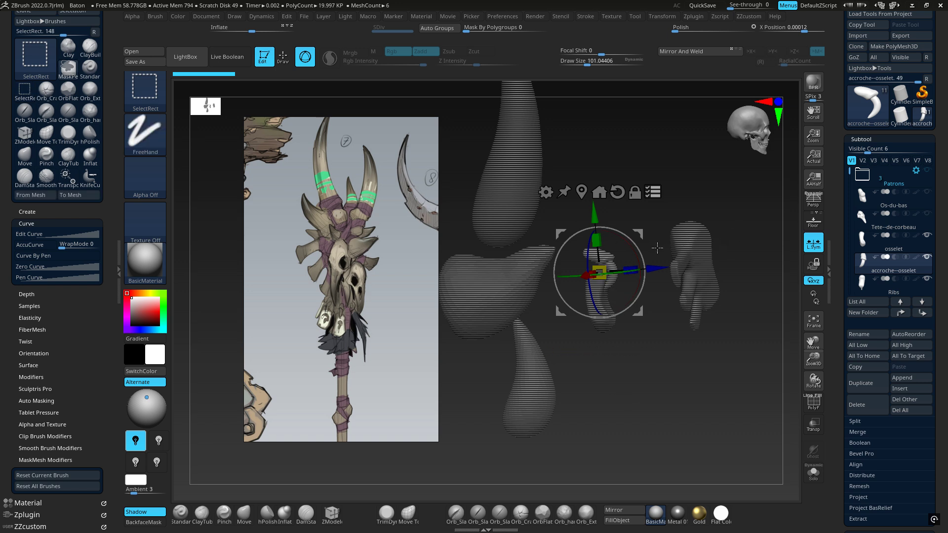
right_click_drag(657, 247, 629, 299, "ctrl")
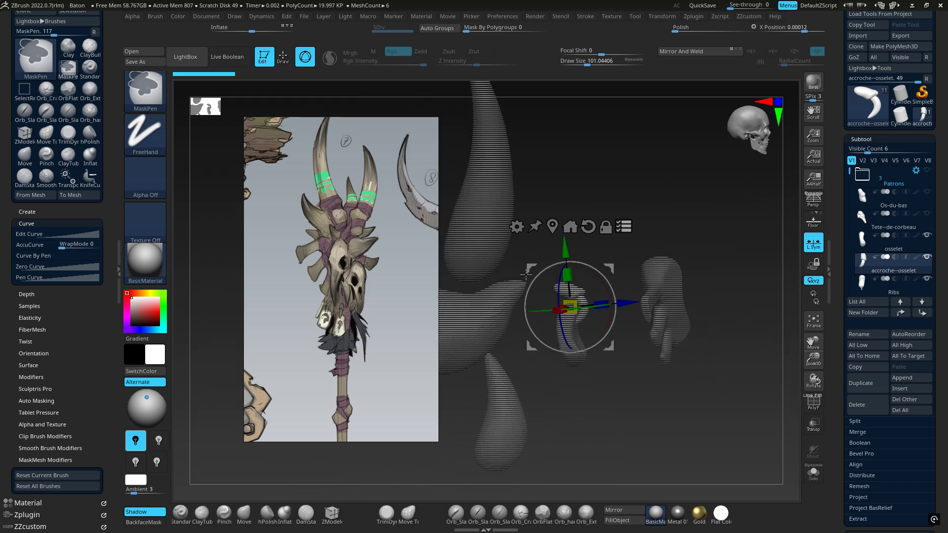
left_click_drag(612, 414, 710, 473, "ctrl+shift")
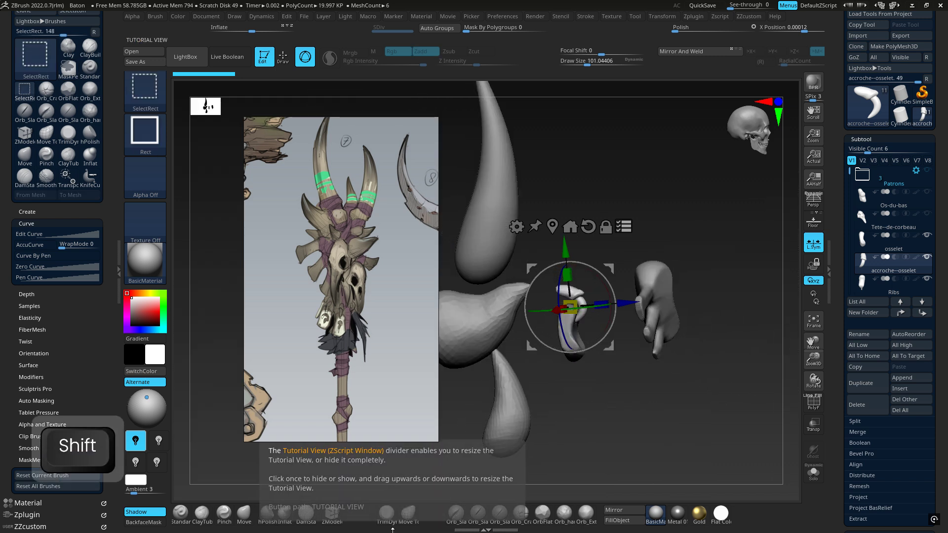
left_click_drag(614, 266, 614, 264)
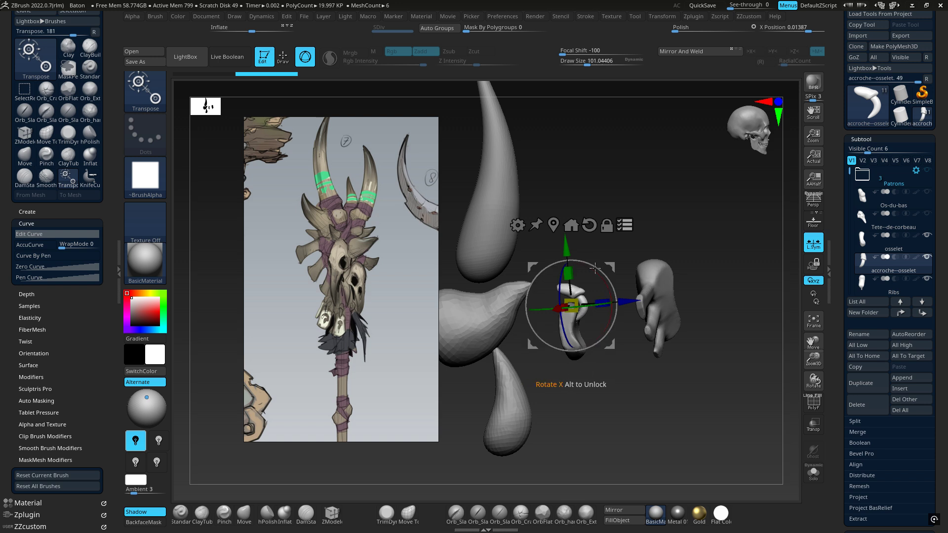
mouse_move(564, 400)
left_mouse_down("ctrl+shift")
mouse_move(646, 297)
mouse_move(605, 418)
left_mouse_up("ctrl+shift")
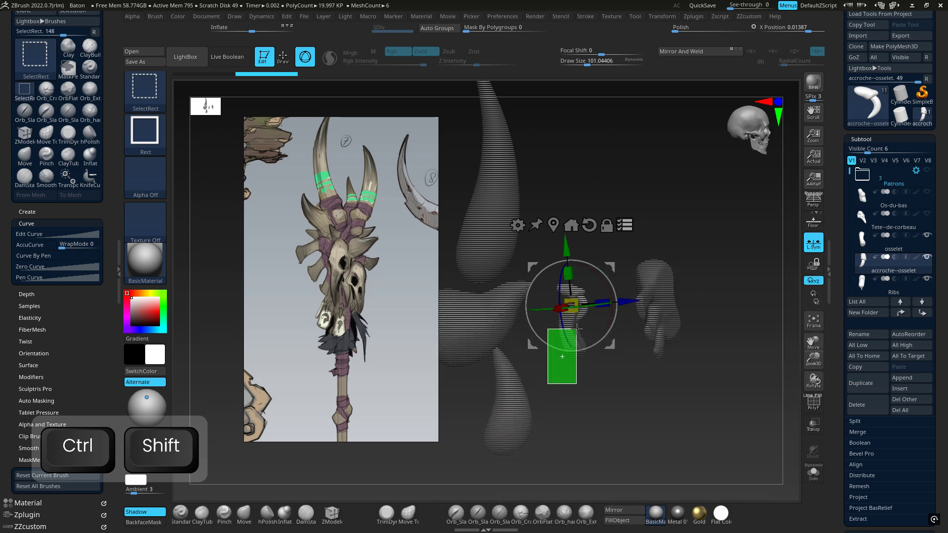
Select only osselet and accroche-osselet with a rectangle, shift the reference image aside, and move both pieces together above Ribs.
left_click_drag(579, 326, 611, 266, "ctrl+shift")
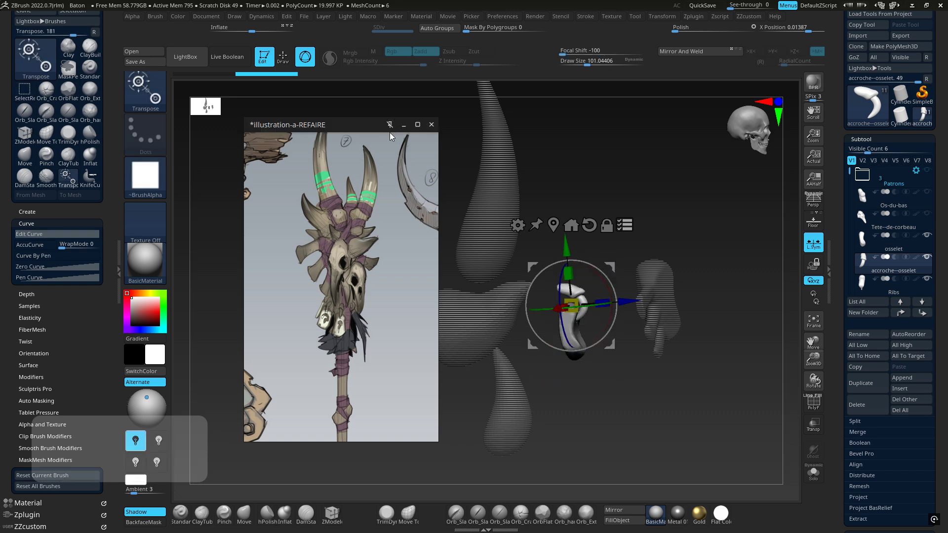
left_click_drag(389, 132, 266, 141)
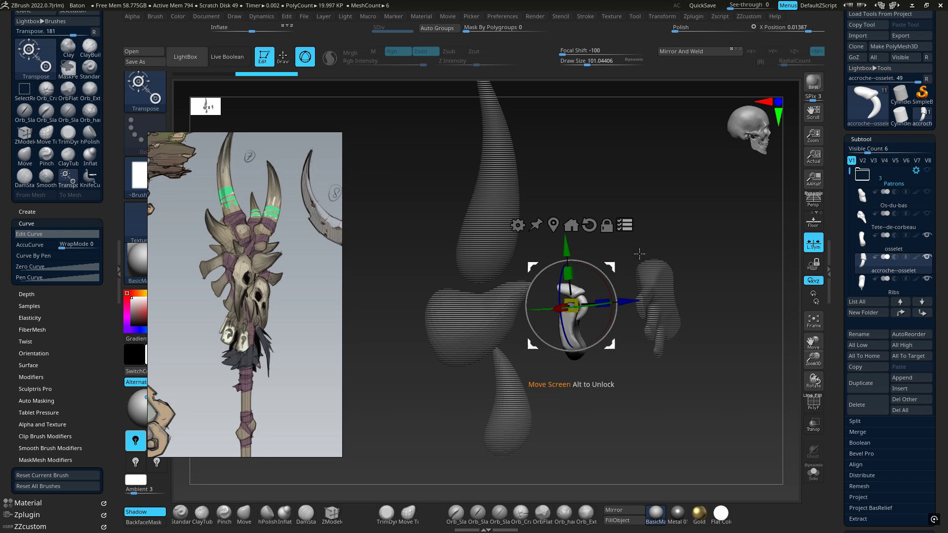
left_click_drag(676, 250, 716, 149)
left_click_drag(619, 246, 589, 253, "alt")
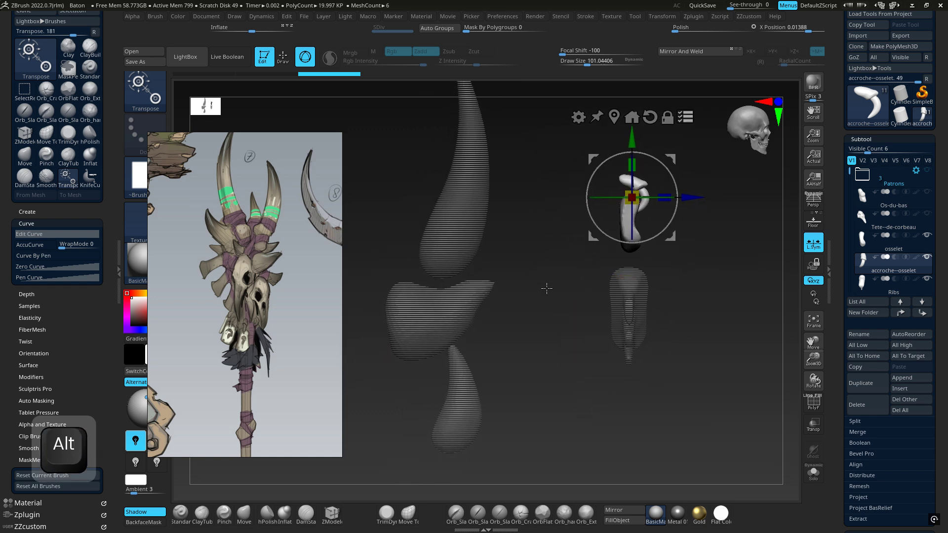
Add the large horn and corne1 to the selection, nudge the selected pieces together, then add Corne-2.
key("ctrl+shift")
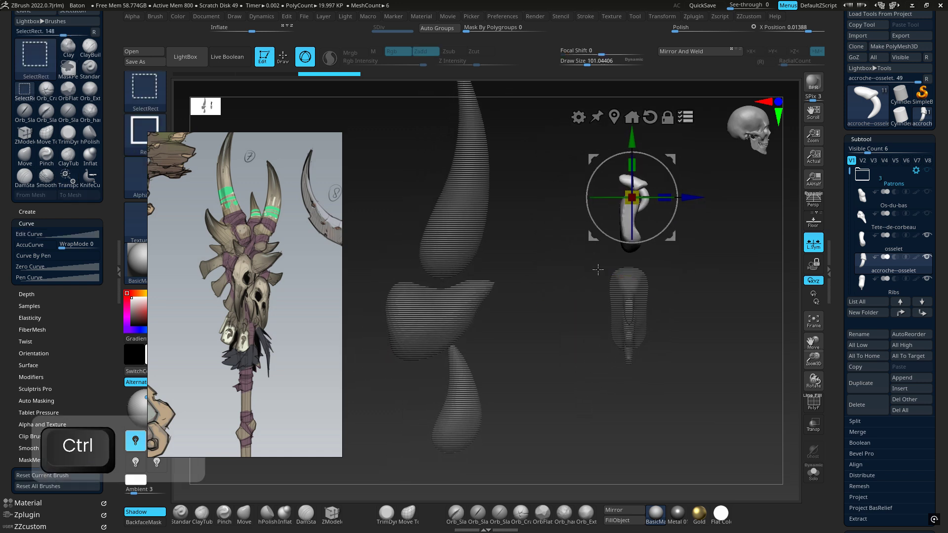
left_click(458, 202, "ctrl+shift")
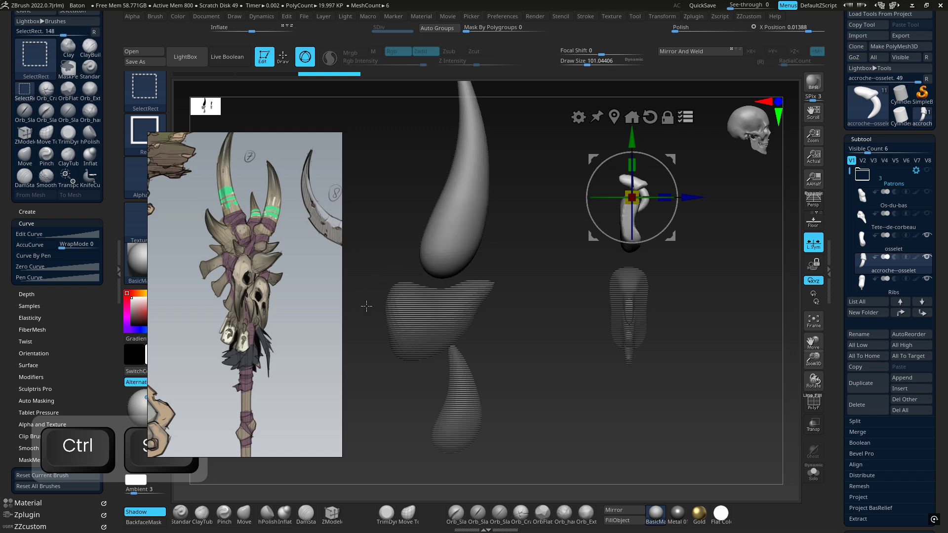
left_click(463, 410, "ctrl+shift")
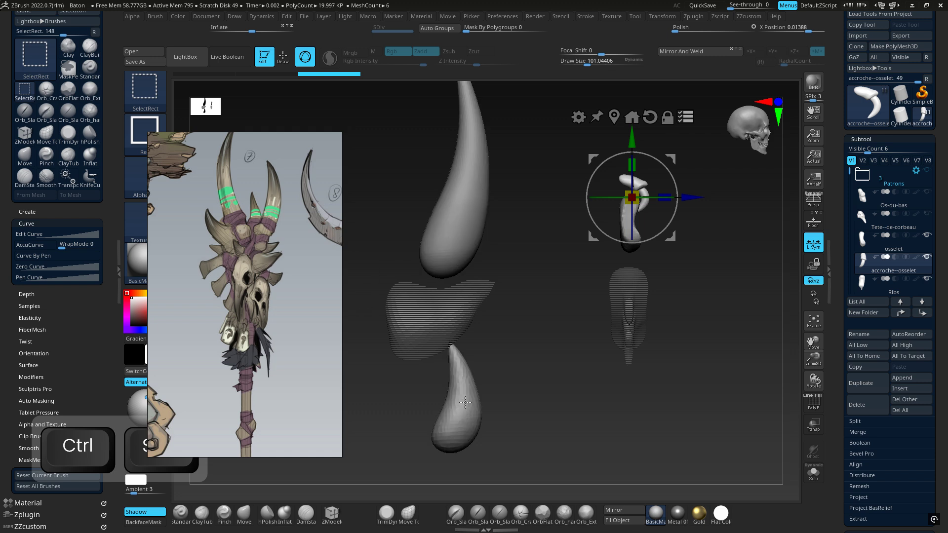
left_click_drag(670, 158, 657, 157)
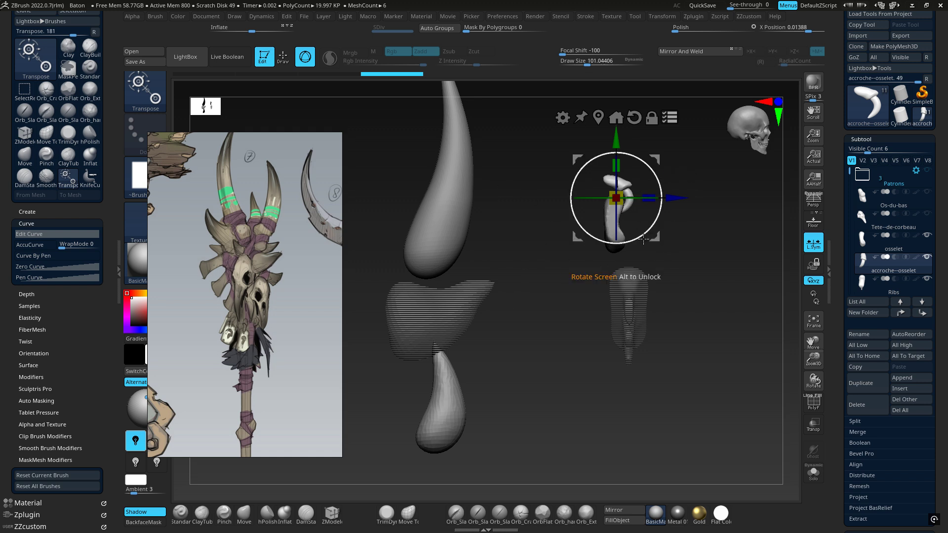
left_click(448, 324, "ctrl+shift")
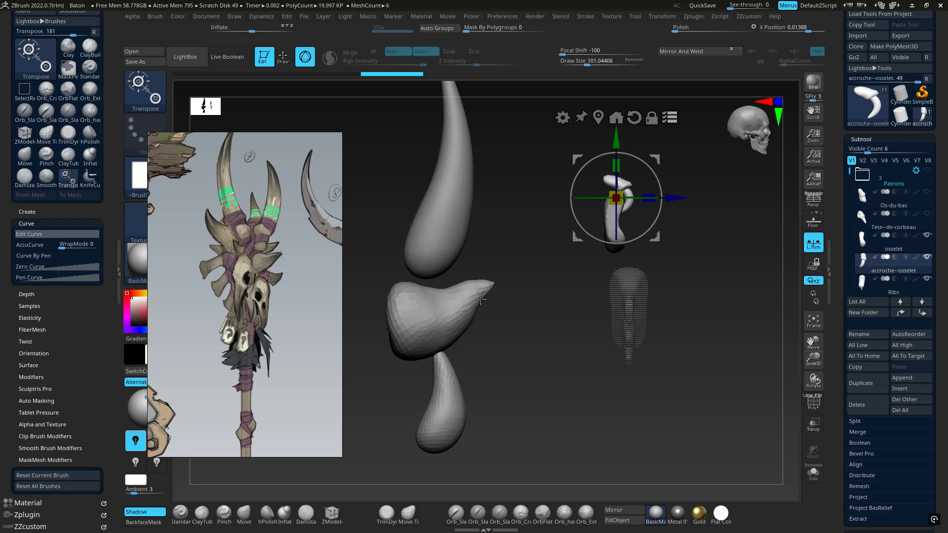
Move the reference image off the canvas and make Corne-2 the active subtool.
key("ctrl+shift")
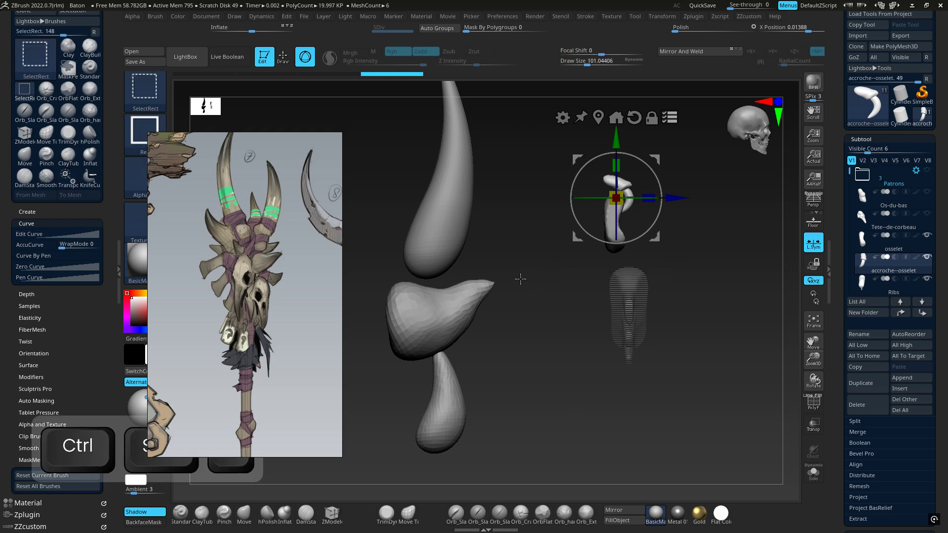
left_click_drag(219, 143, 947, 144)
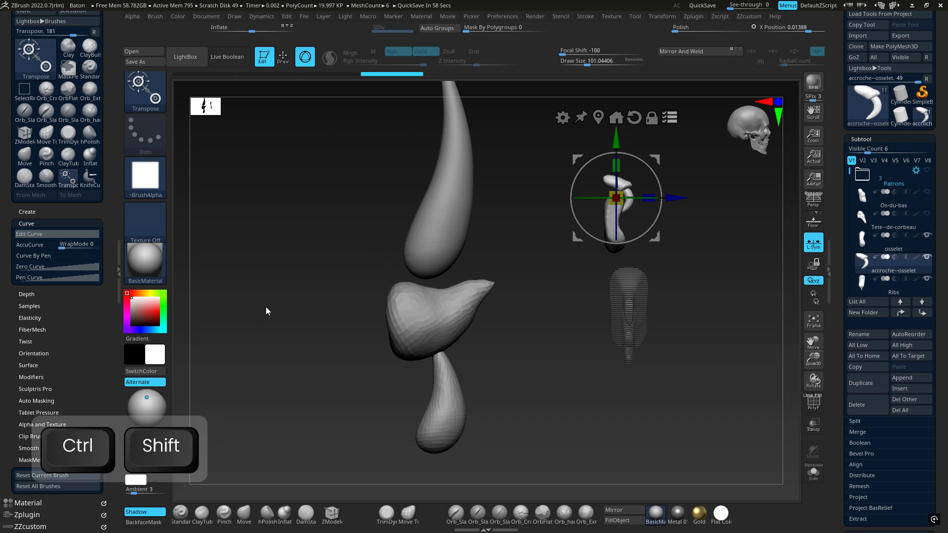
left_click_drag(529, 294, 538, 336, "ctrl+shift")
key("alt")
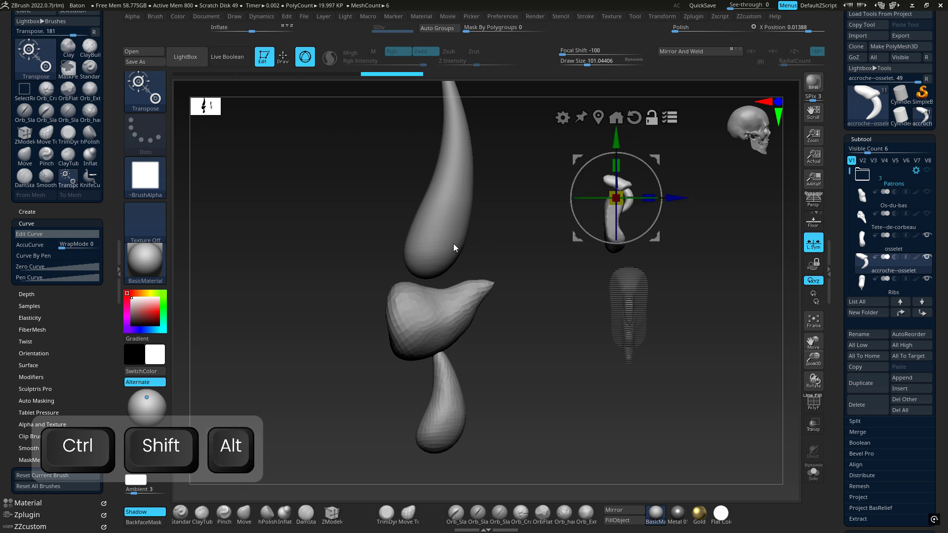
left_click(423, 311, "alt")
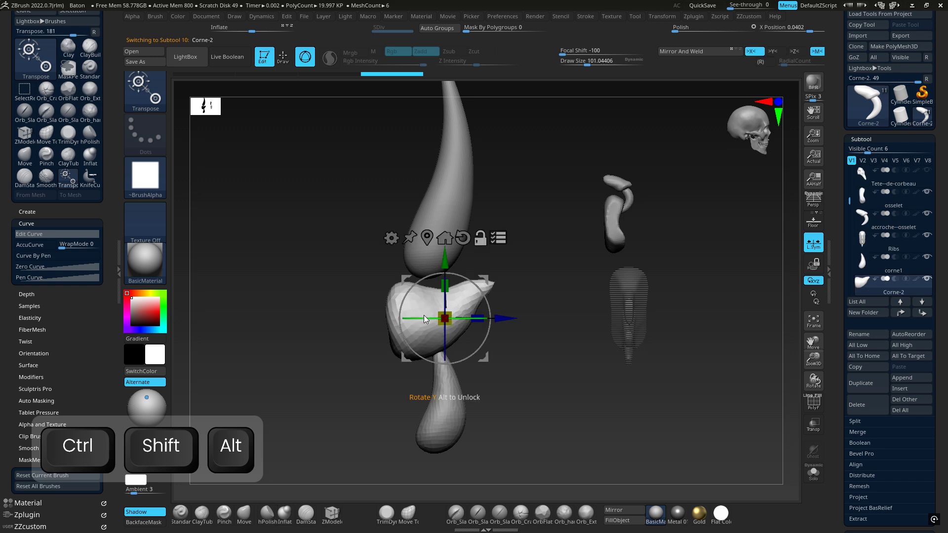
key("ctrl+z")
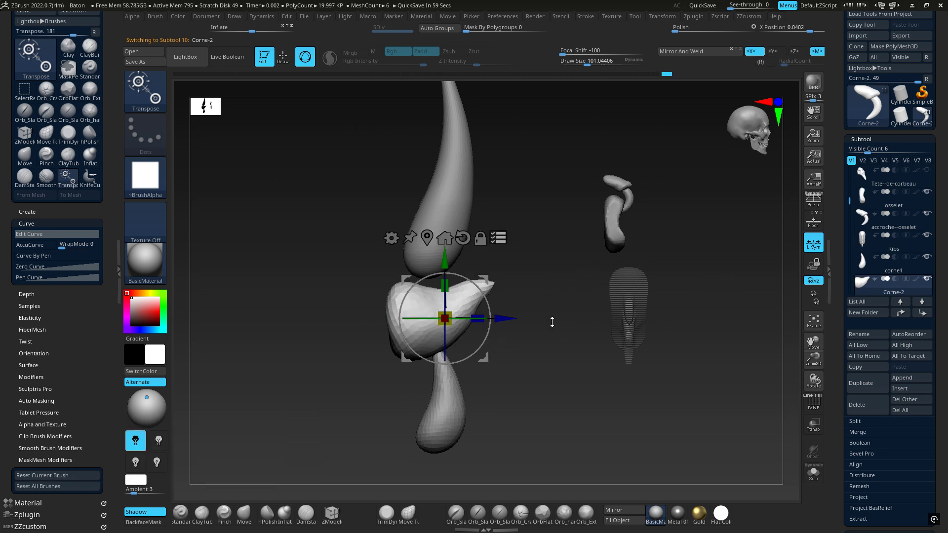
Deselect Corne-2 and the large horn, then move corne1, osselet and accroche-osselet together with the gizmo.
mouse_move(698, 275)
left_mouse_down()
mouse_move(718, 300)
mouse_move(683, 286)
mouse_move(698, 180)
mouse_move(678, 163)
mouse_move(692, 169)
left_mouse_up()
key("ctrl+shift")
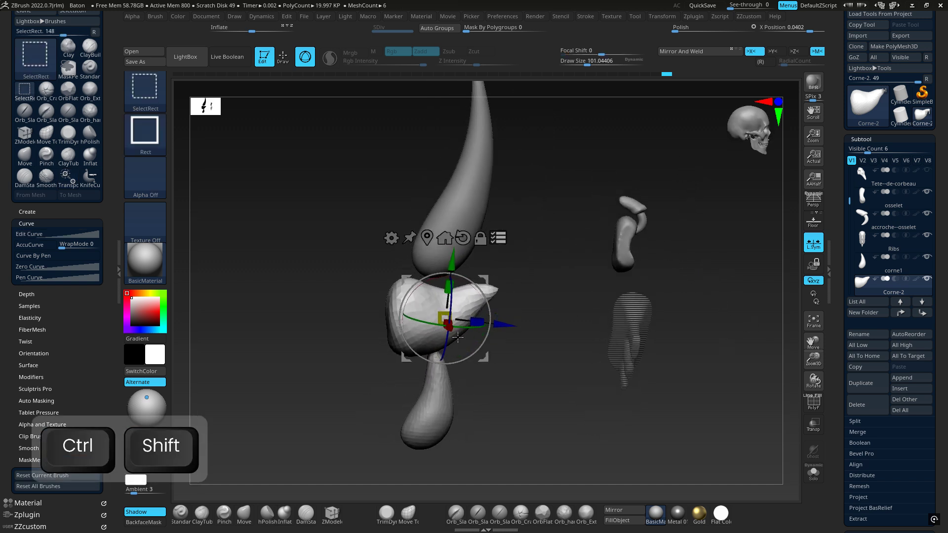
left_click_drag(552, 287, 351, 325, "ctrl+alt+shift")
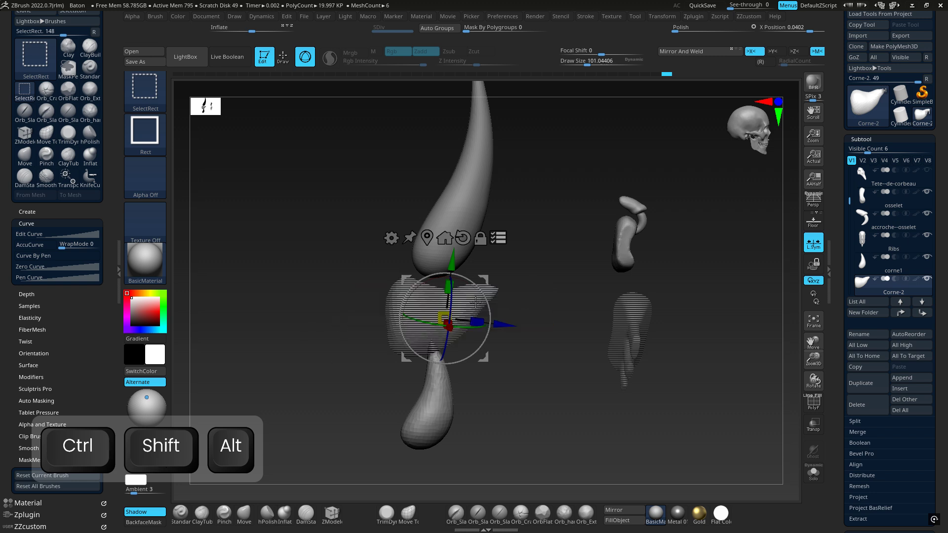
left_click_drag(517, 255, 456, 228, "ctrl+alt+shift")
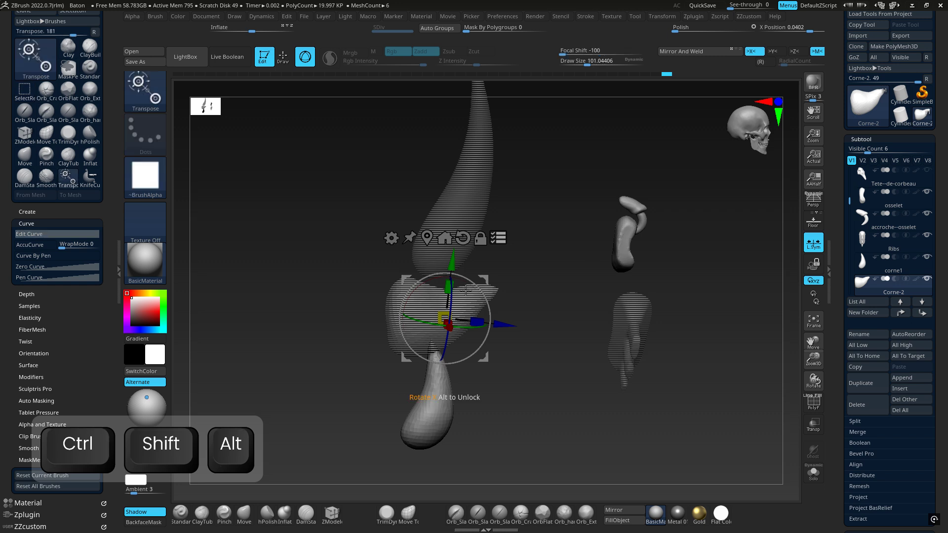
left_click_drag(486, 279, 516, 295)
Toggle corne1 and Corne-2 in and out of the selection, ending with only osselet and accroche-osselet selected.
key("ctrl+shift")
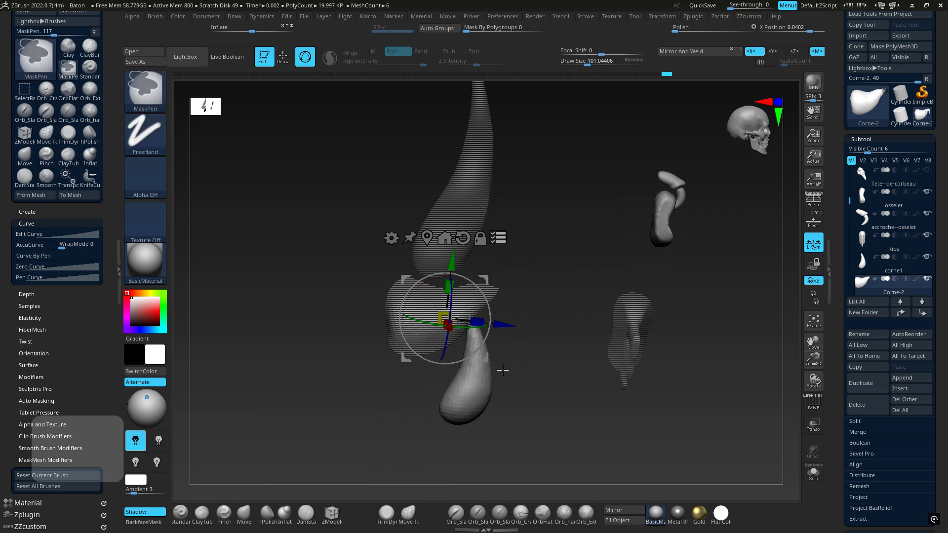
left_click(469, 387, "ctrl+shift")
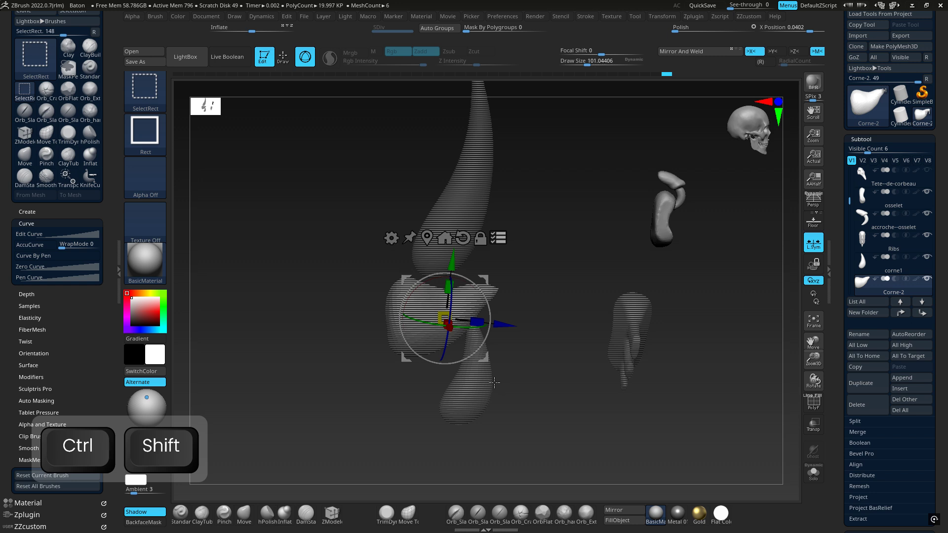
key("alt")
left_click_drag(513, 381, 426, 412, "ctrl+alt+shift")
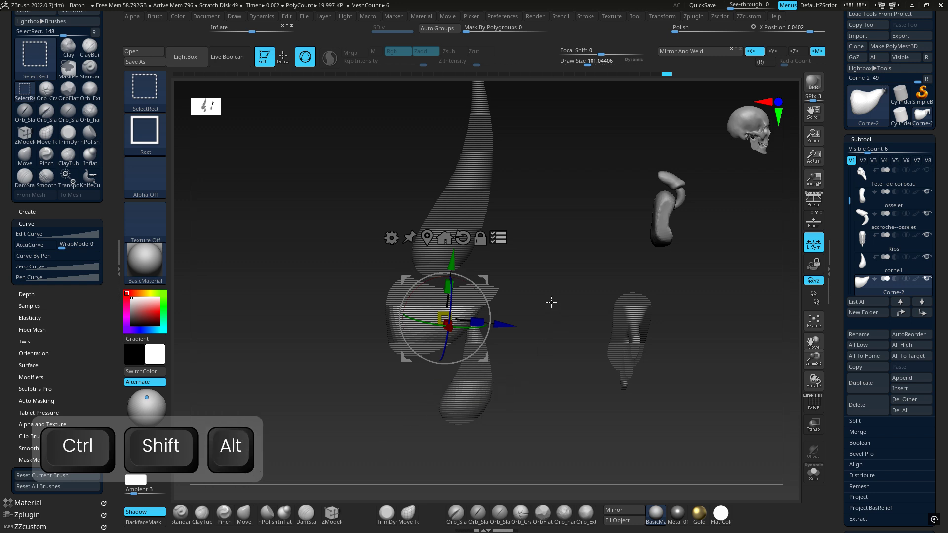
left_click(466, 399, "ctrl+alt+shift")
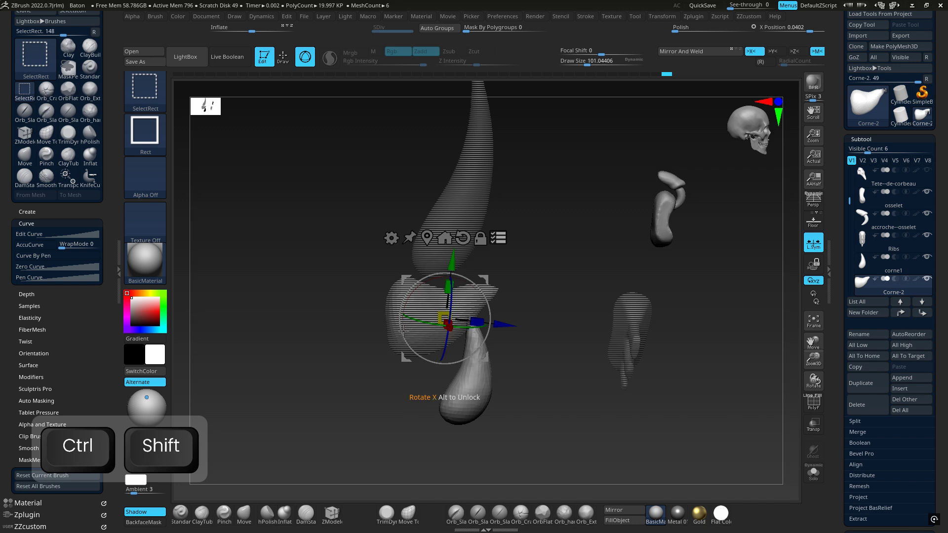
left_click(421, 334, "ctrl+shift")
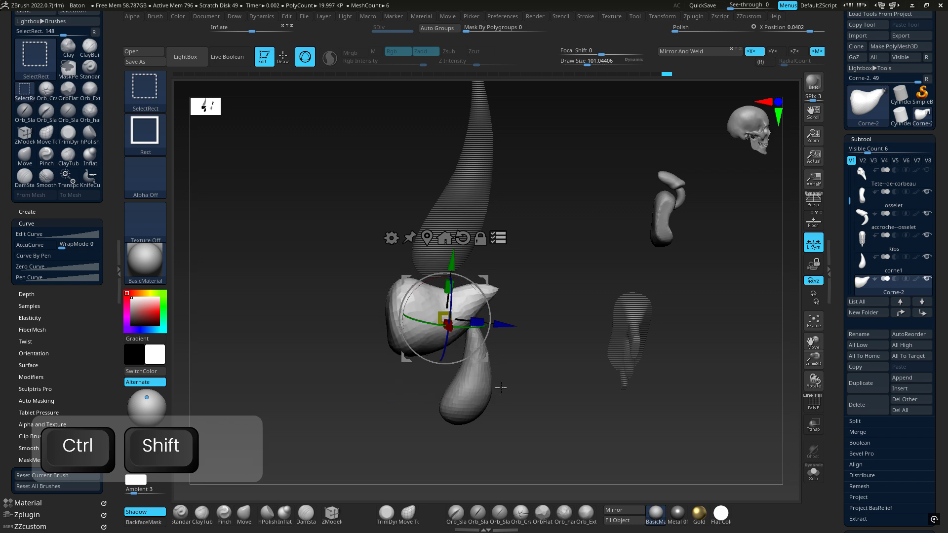
left_click(421, 335, "ctrl+alt+shift")
left_click(435, 309, "ctrl+alt+shift")
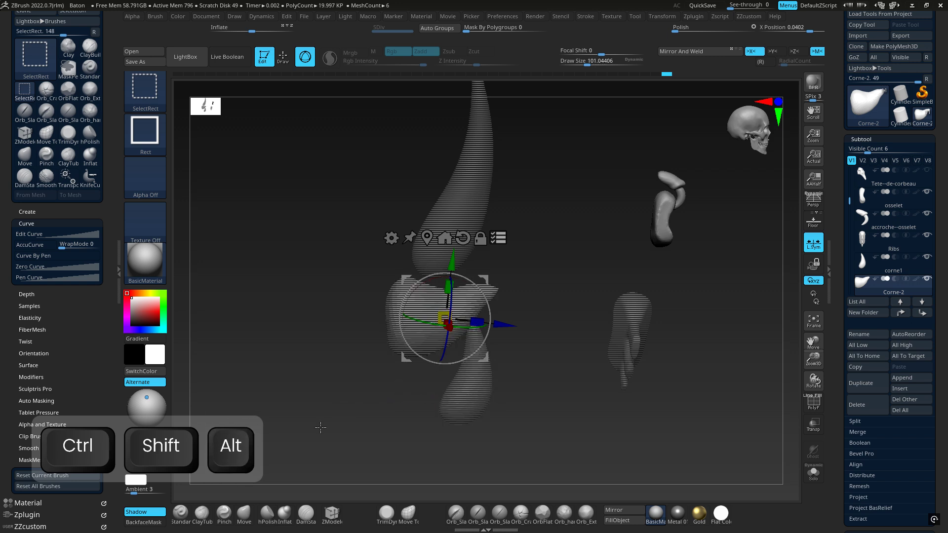
Send the gizmo to the unmasked mesh center and select all visible subtools again.
mouse_move(603, 271)
left_mouse_down()
mouse_move(556, 268)
mouse_move(588, 264)
left_mouse_up()
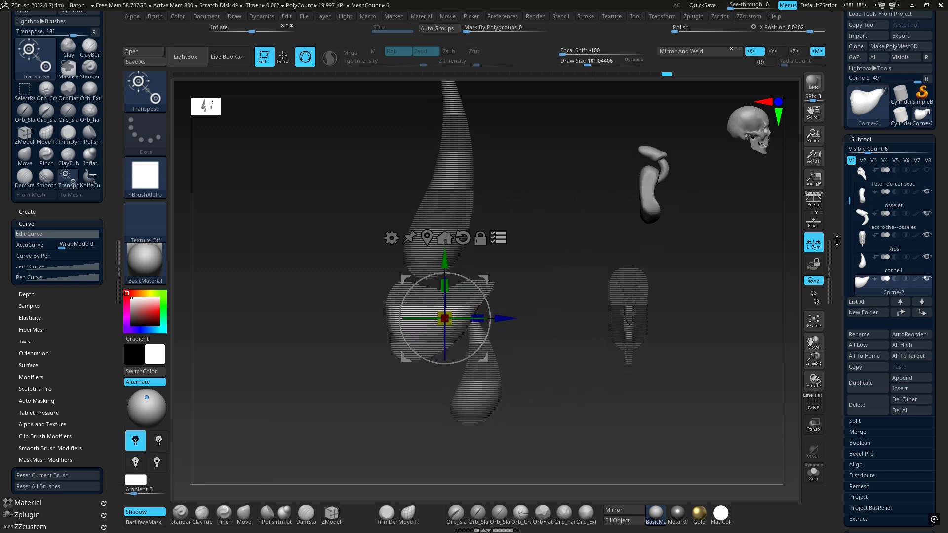
left_click_drag(586, 220, 535, 229, "alt")
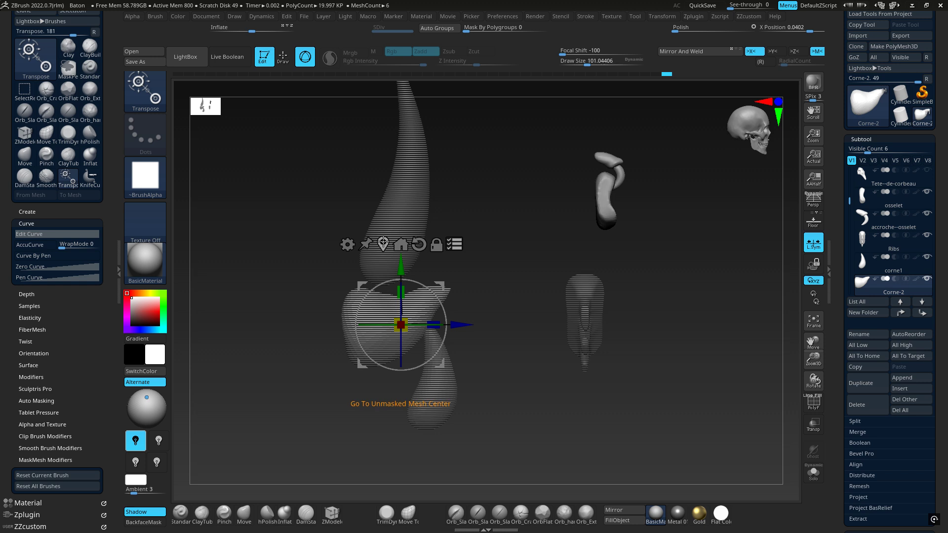
left_click(383, 242)
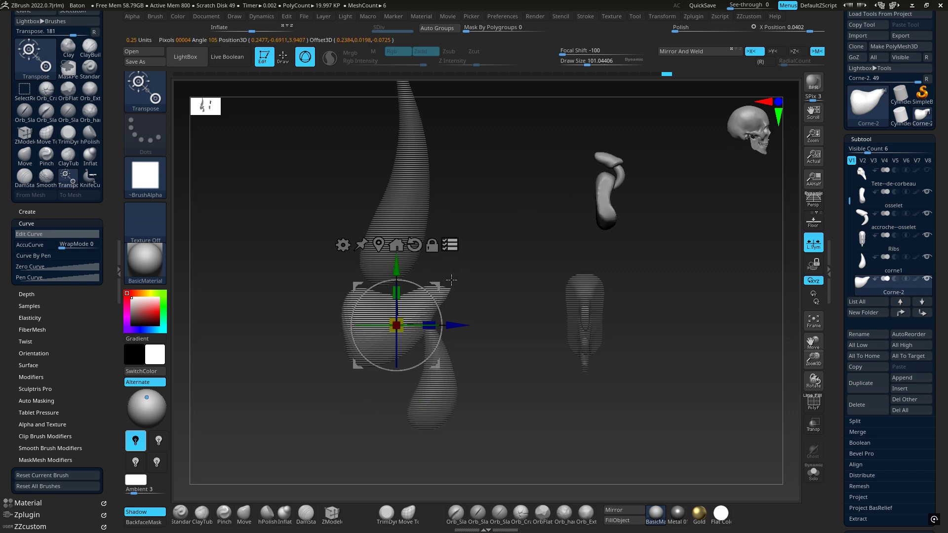
left_click(726, 367, "ctrl+shift")
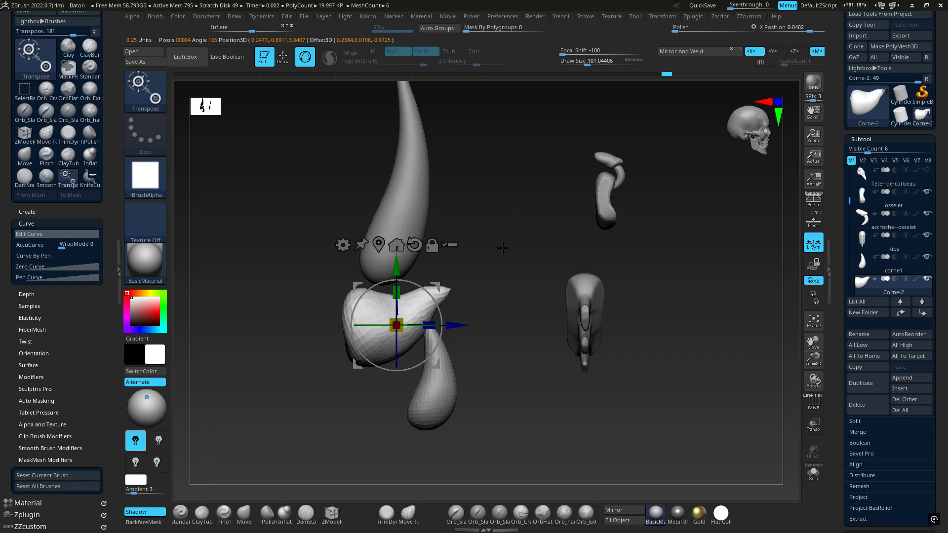
Make osselet the active subtool and turn on the visibility of the Patrons folder.
left_click(606, 198, "alt")
left_click_drag(656, 330, 624, 388)
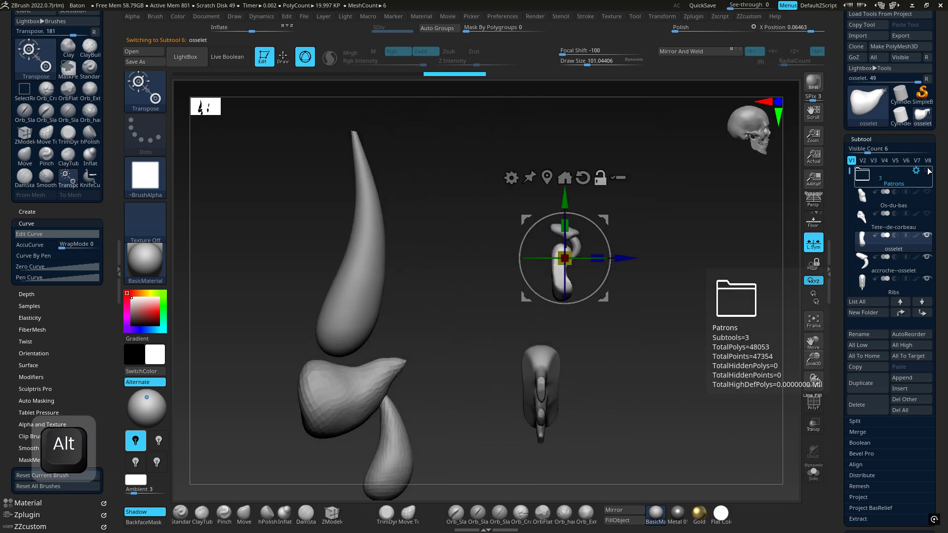
left_click(929, 170)
left_click_drag(575, 362, 574, 220, "alt")
left_click_drag(644, 256, 438, 354)
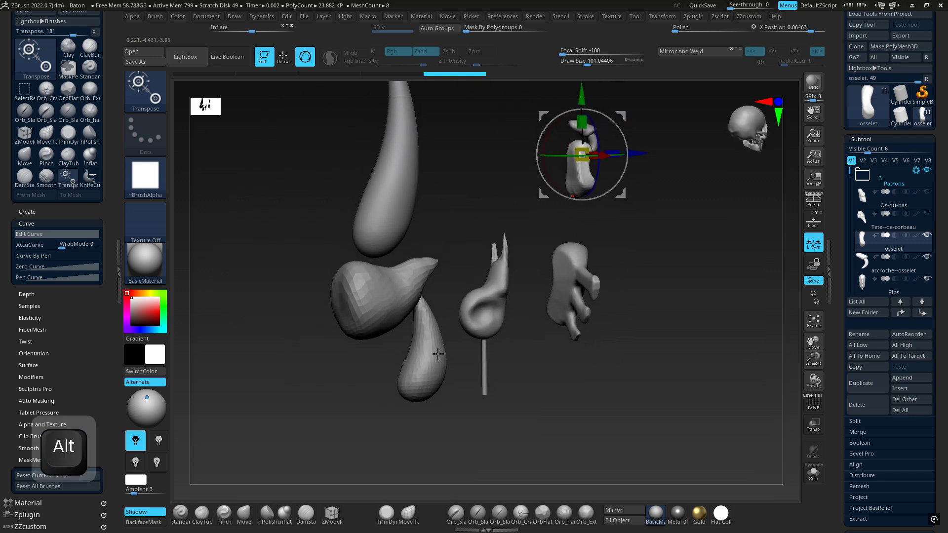
Make corne1 active and use SelectRect to select only the three horn subtools.
left_click(438, 354, "alt")
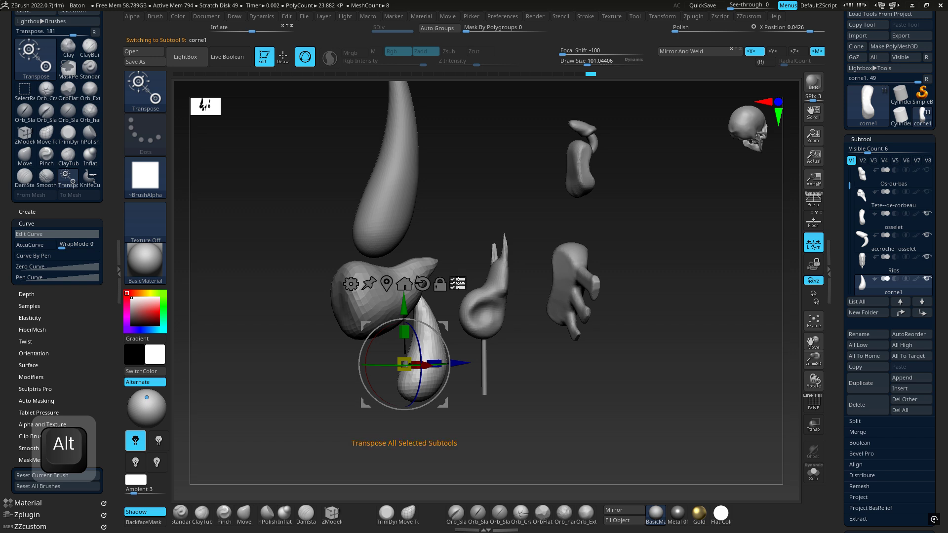
key("ctrl+shift")
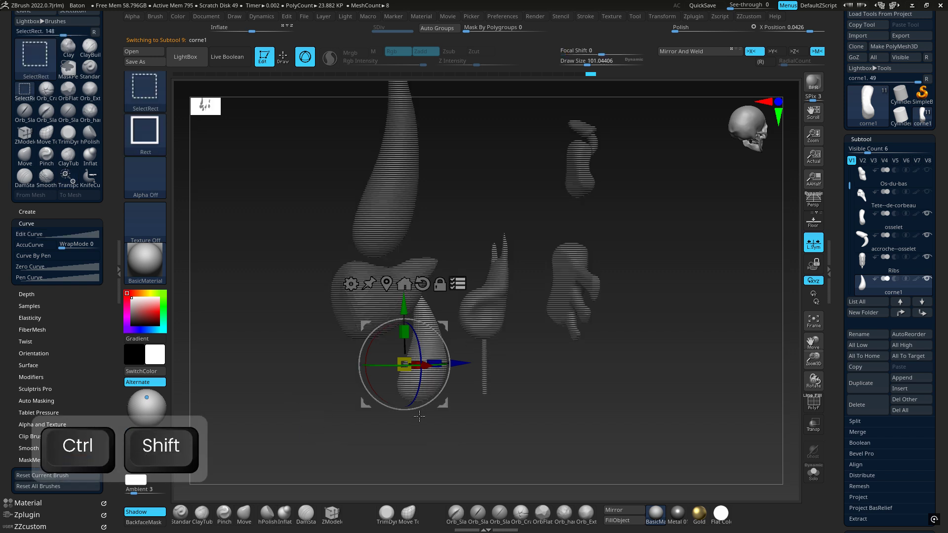
left_click_drag(409, 449, 363, 157, "ctrl+shift")
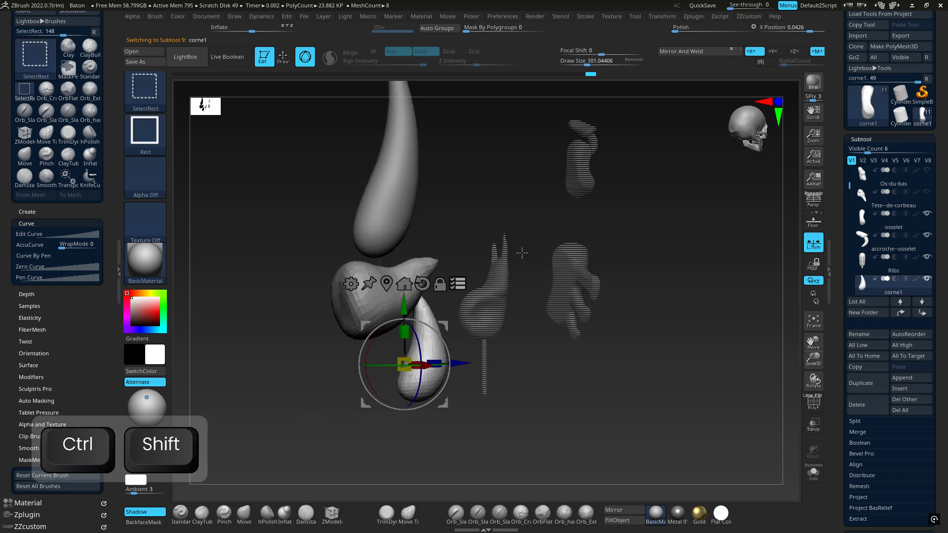
left_click_drag(456, 363, 394, 361)
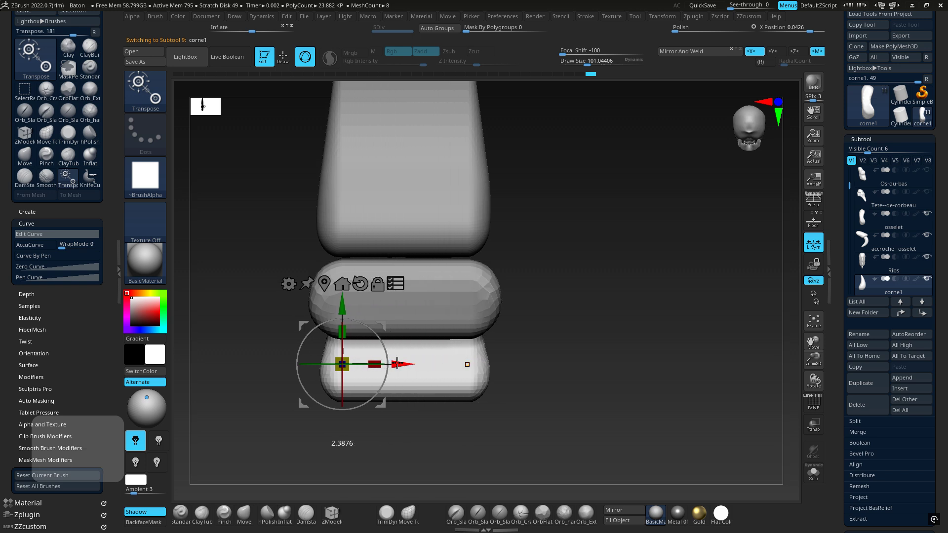
key("ctrl+z")
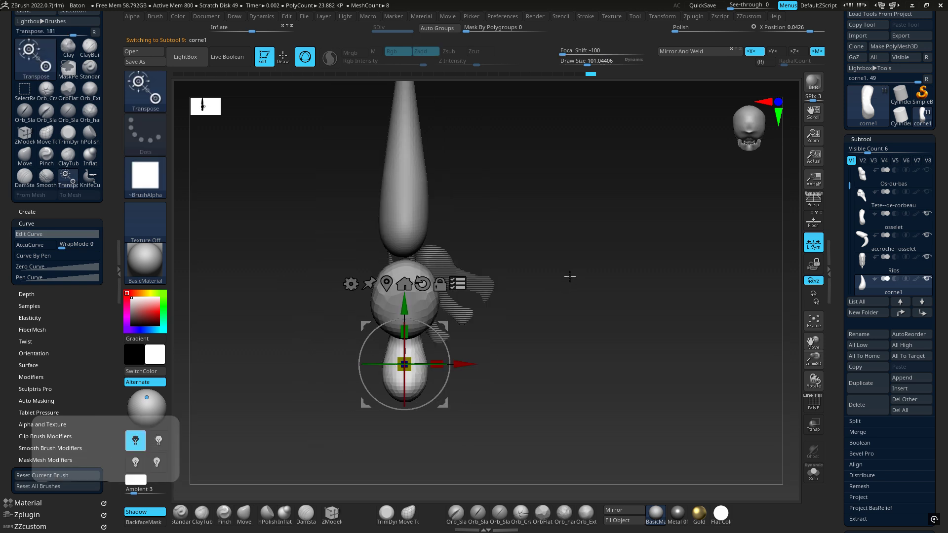
left_click_drag(487, 354, 539, 357)
left_click_drag(456, 364, 499, 367)
key("ctrl+z")
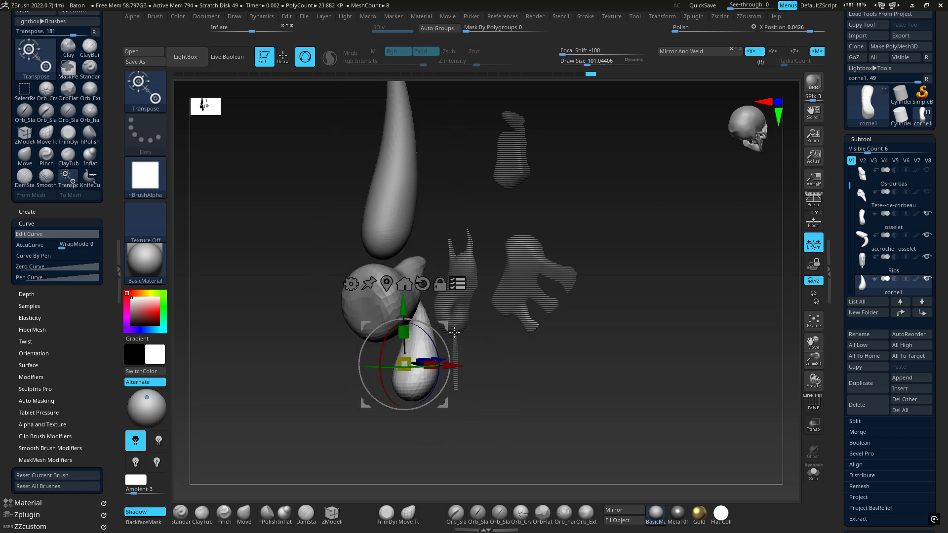
Turn off symmetry and move the three selected horns sideways along X, to an X Position of about 6.06 for corne1.
key("x")
left_click_drag(450, 366, 328, 362)
left_click_drag(612, 318, 501, 311)
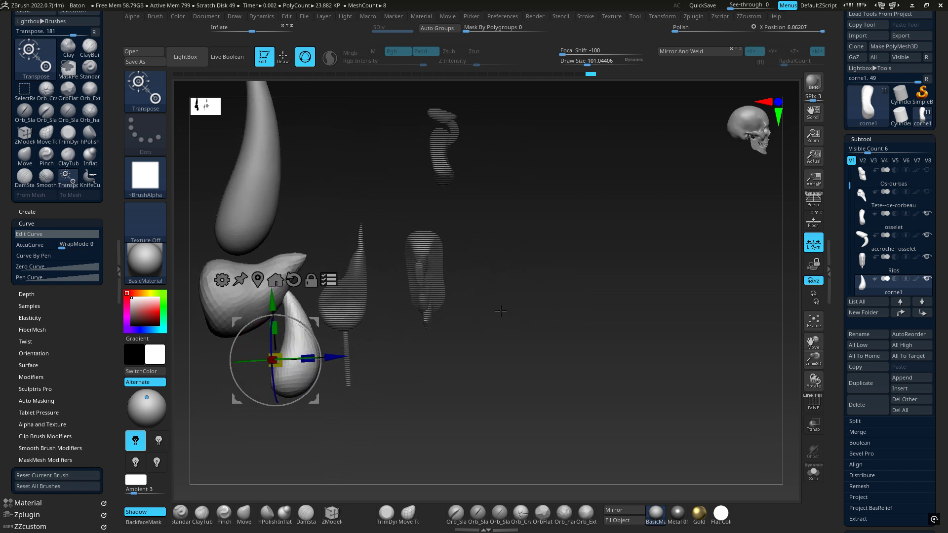
right_click_drag(501, 311, 535, 325)
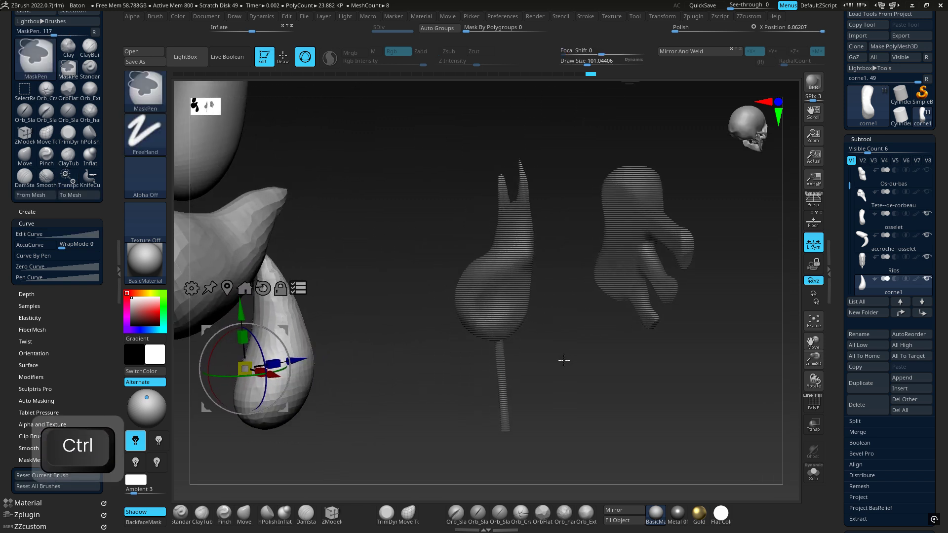
Turn off Transpose All Selected Subtools and view the separated pieces from the front.
left_click(298, 288)
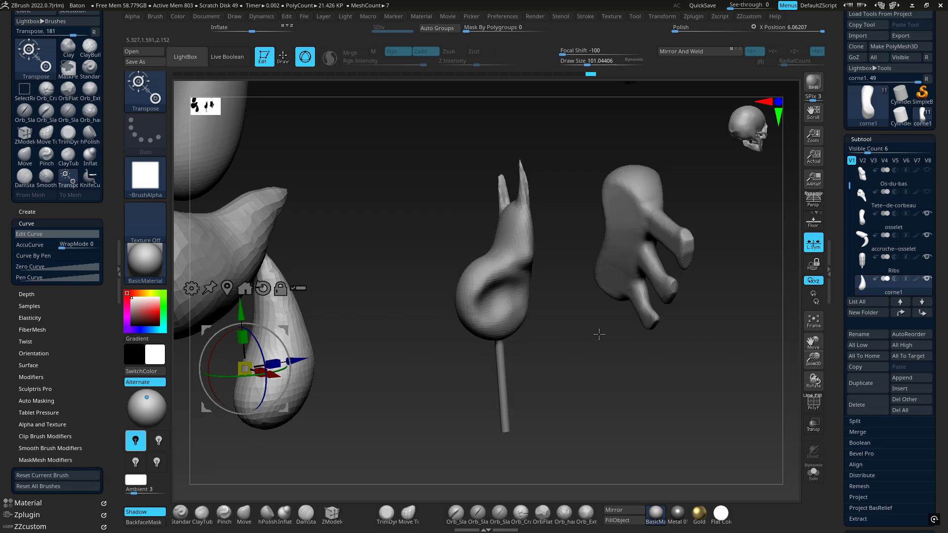
right_click_drag(599, 334, 499, 336)
right_click_drag(413, 297, 739, 292, "alt")
right_click_drag(476, 311, 461, 296, "ctrl")
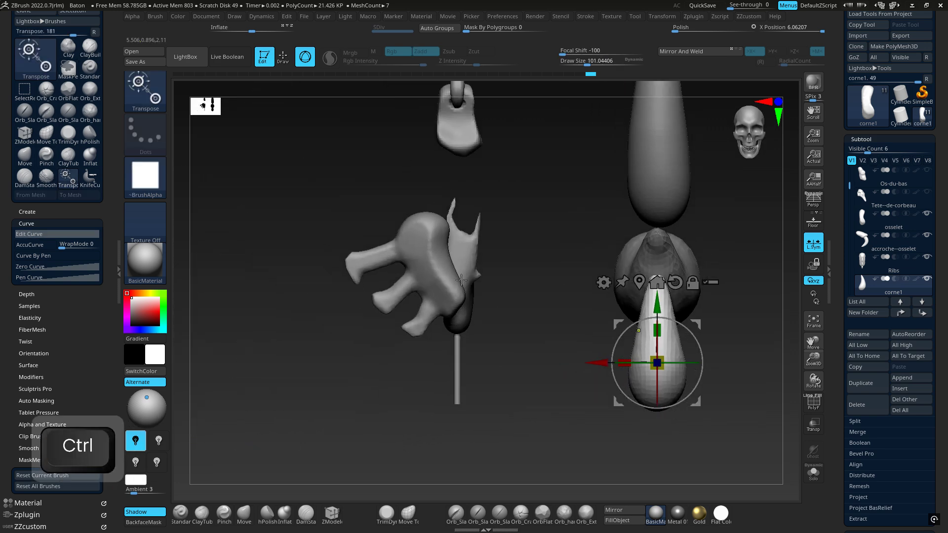
Make Ribs the active subtool and move it sideways along X, away from the staff, to an X Position of about -4.82.
left_click(428, 260, "alt")
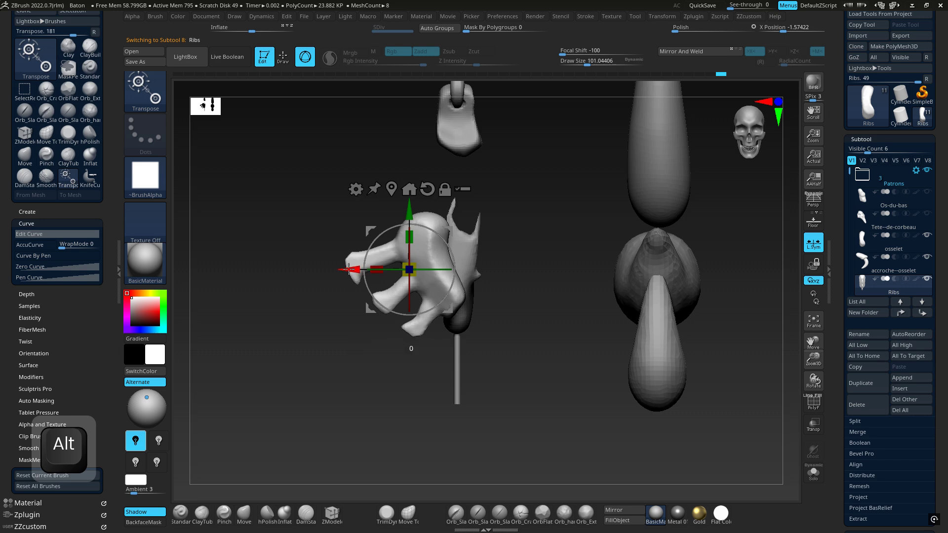
left_click_drag(348, 269, 240, 269)
right_click_drag(472, 292, 491, 225, "ctrl")
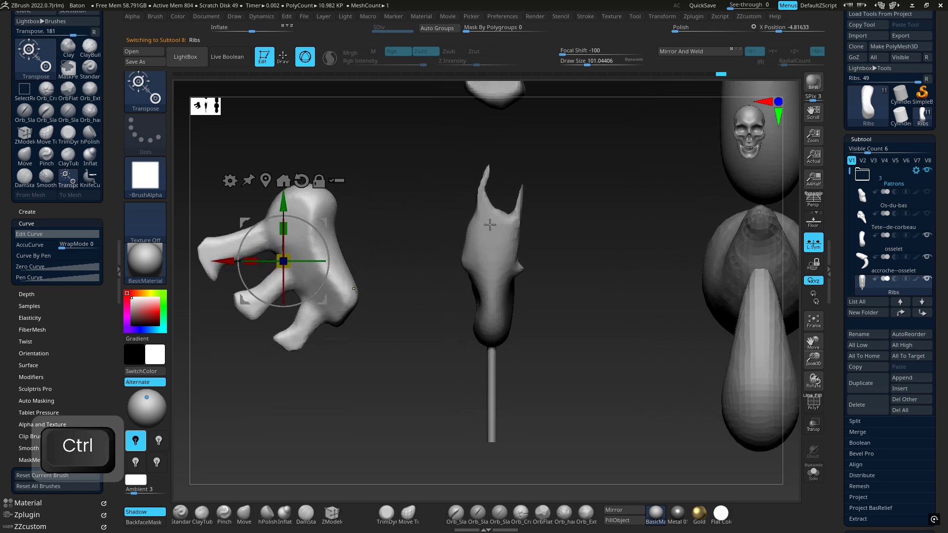
Overlay the staff concept image on the viewport and shrink its window to show only the horned skull part.
left_click_drag(945, 171, 232, 80)
key("space")
key("space")
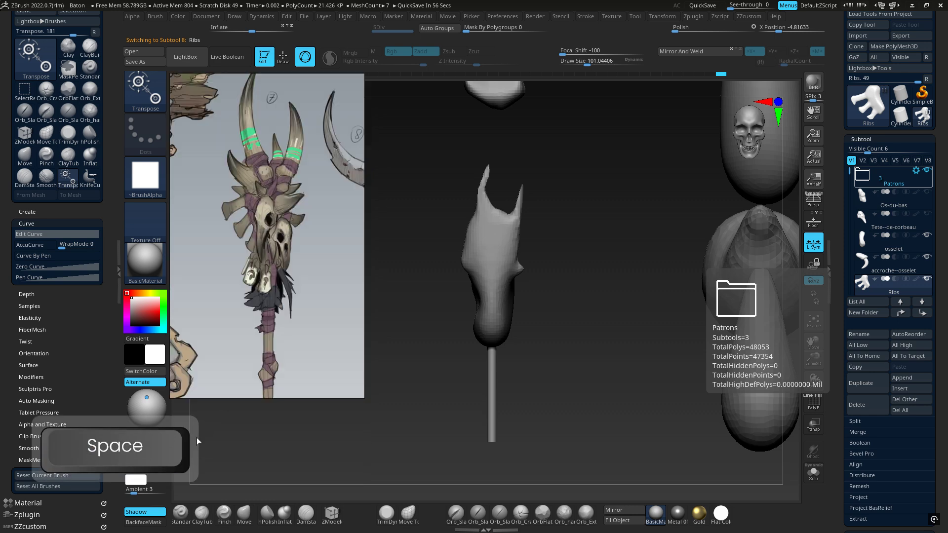
key("space")
key("space")
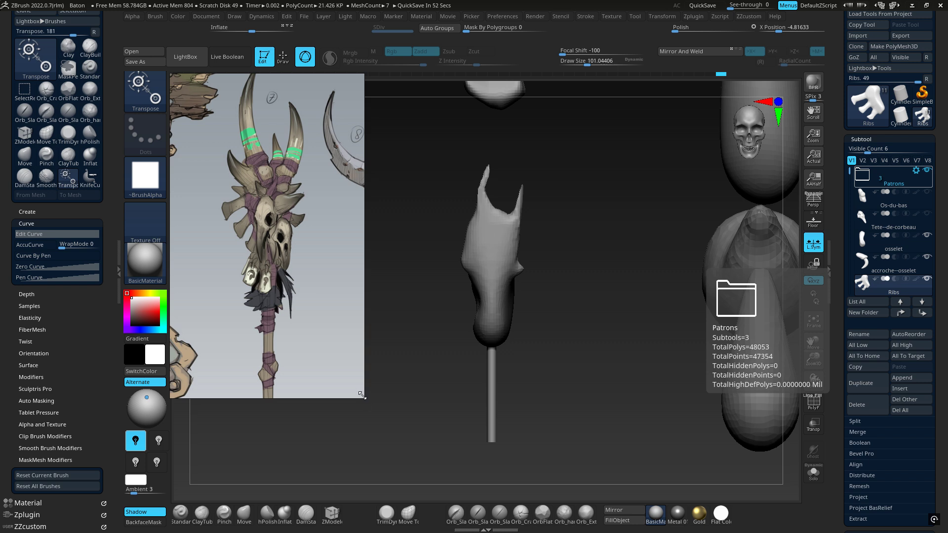
left_click_drag(362, 395, 319, 326)
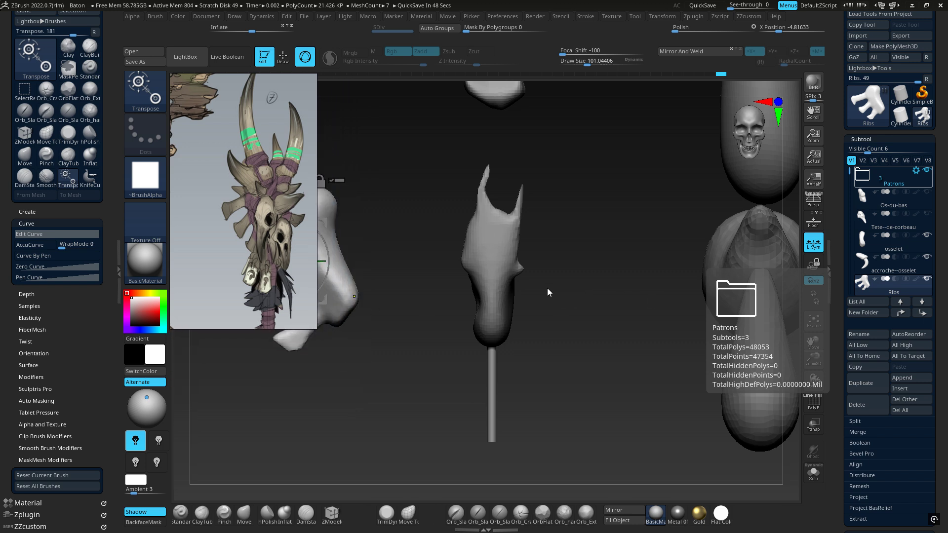
Turn on transparency, then show the Tete--de-corbeau subtool and make it active.
left_click(814, 424)
left_click(814, 321)
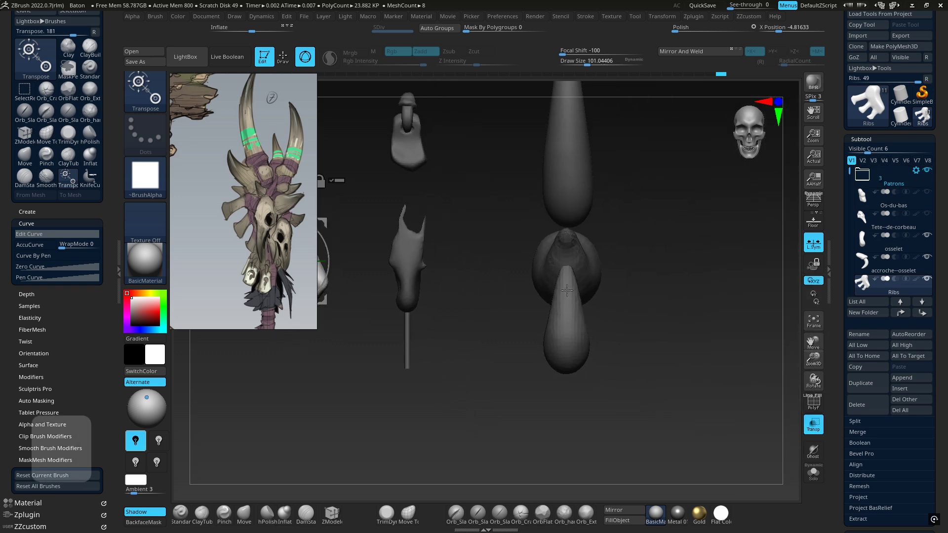
left_click_drag(503, 287, 592, 342, "alt")
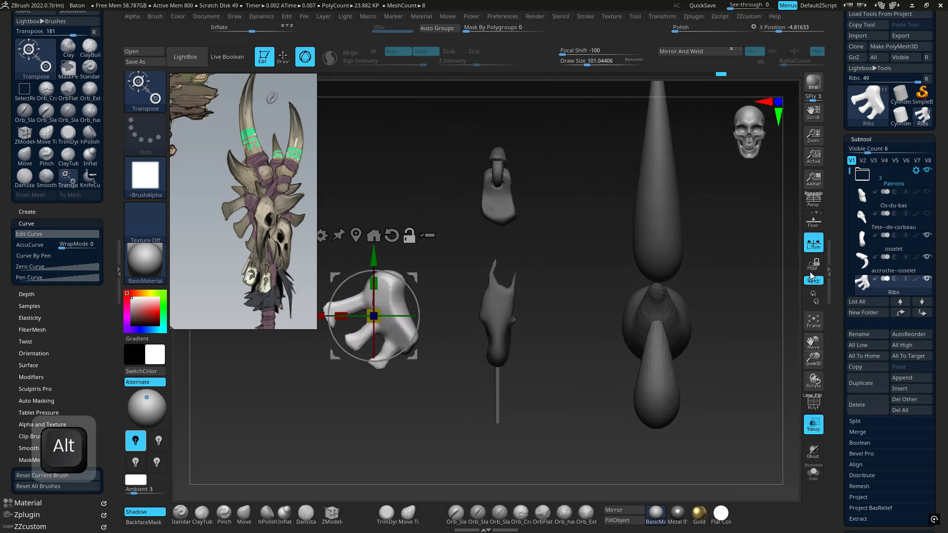
left_click(927, 213)
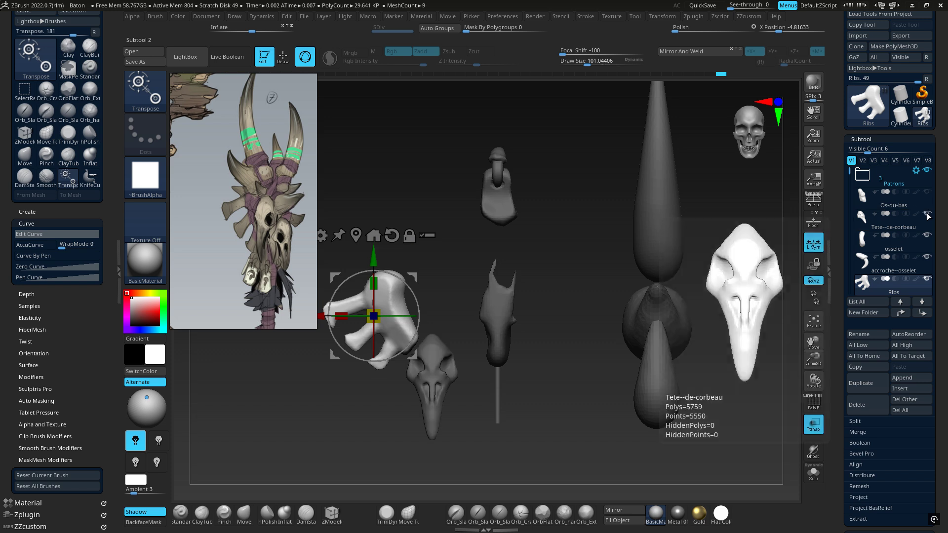
left_click(435, 357, "alt")
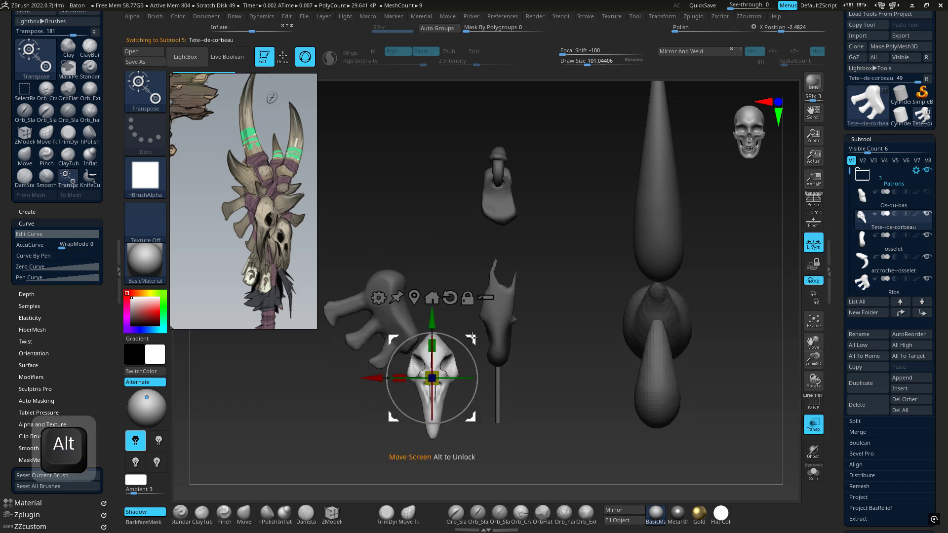
Move the crow skull in front of the staff's head, to an X Position of about 0.08, and scale it down uniformly.
right_click_drag(507, 343, 635, 322, "ctrl")
left_click_drag(472, 338, 591, 249)
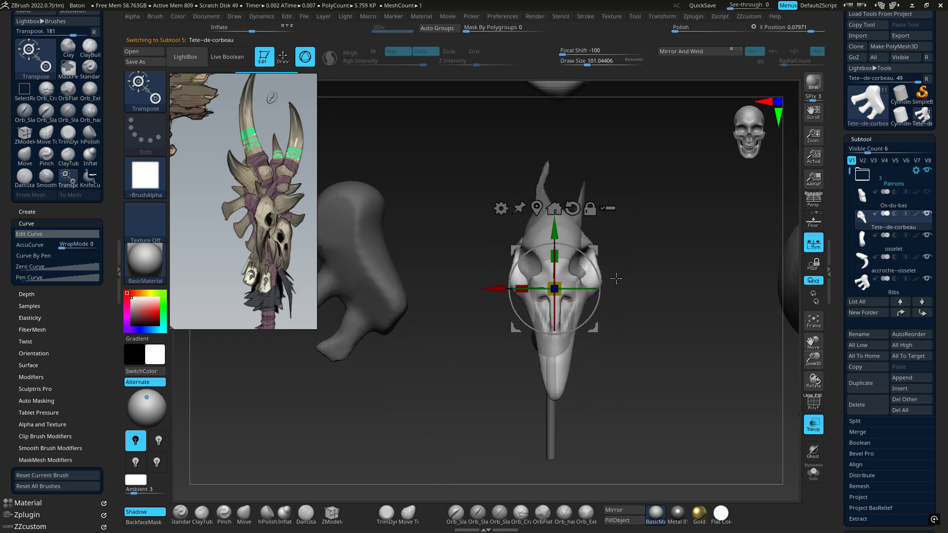
right_click_drag(605, 277, 581, 280)
left_click_drag(563, 282, 560, 287)
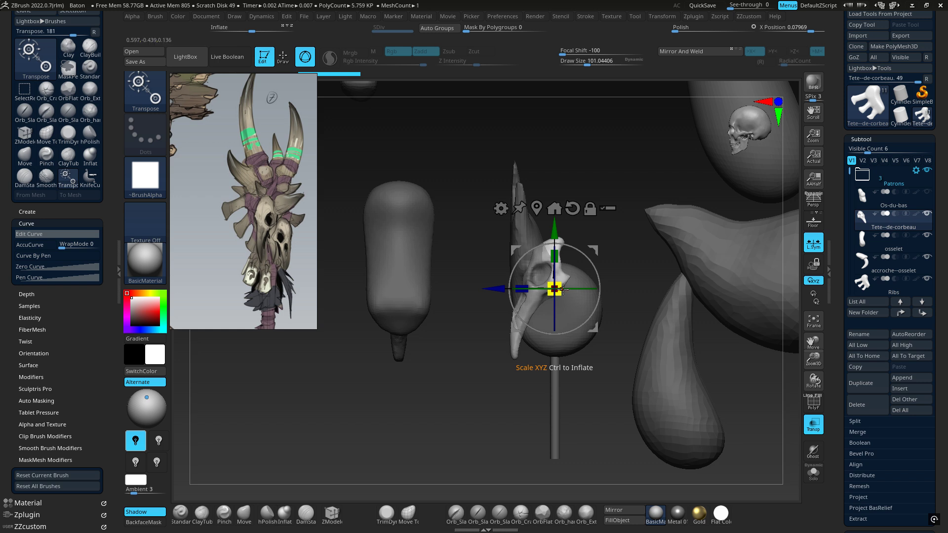
left_click_drag(596, 250, 644, 253)
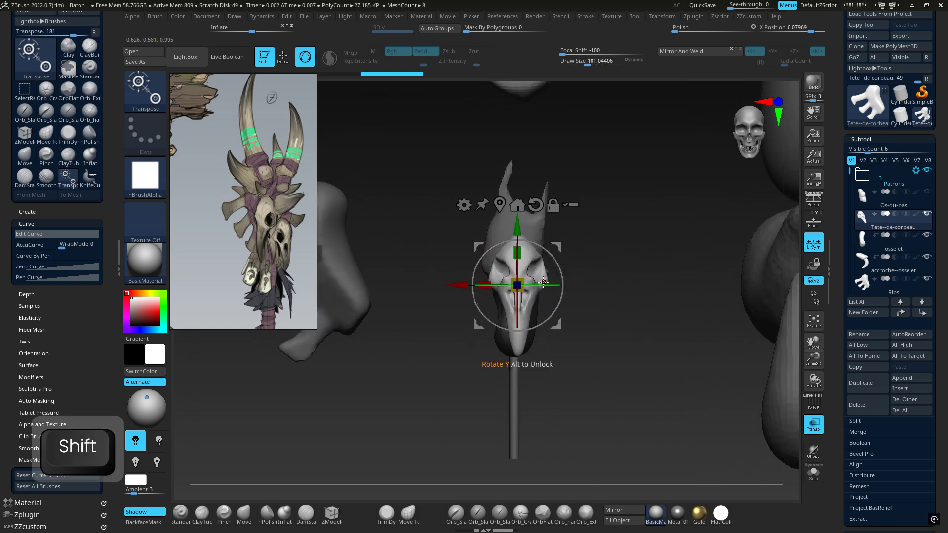
Scale the crow skull down further and adjust its placement against the front of the staff's head.
left_click_drag(523, 280, 513, 286)
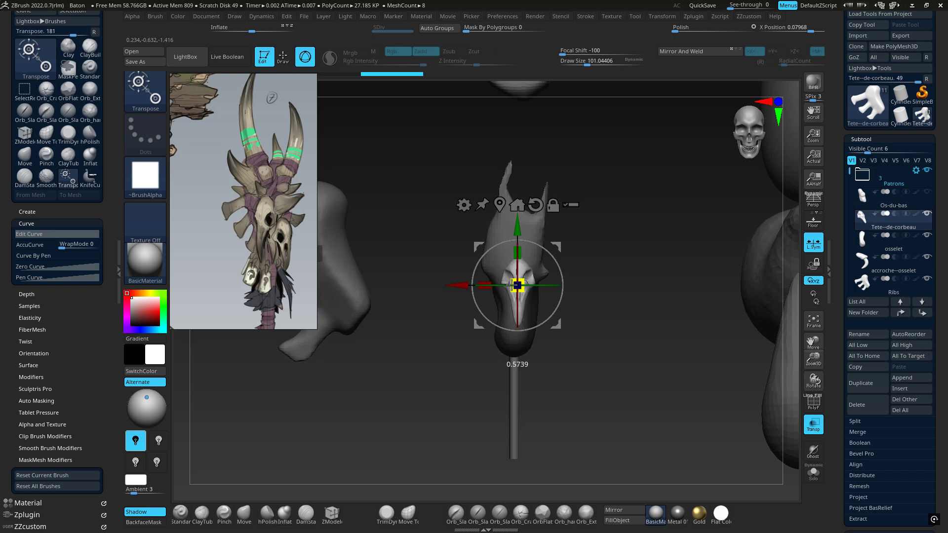
left_click_drag(512, 285, 511, 285)
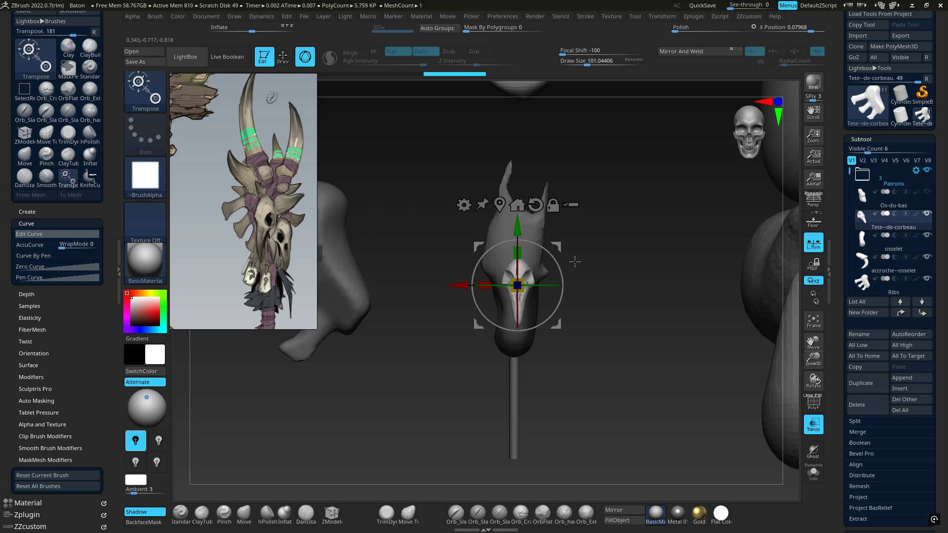
right_click_drag(561, 275, 512, 315, "alt")
left_click_drag(468, 271, 470, 254)
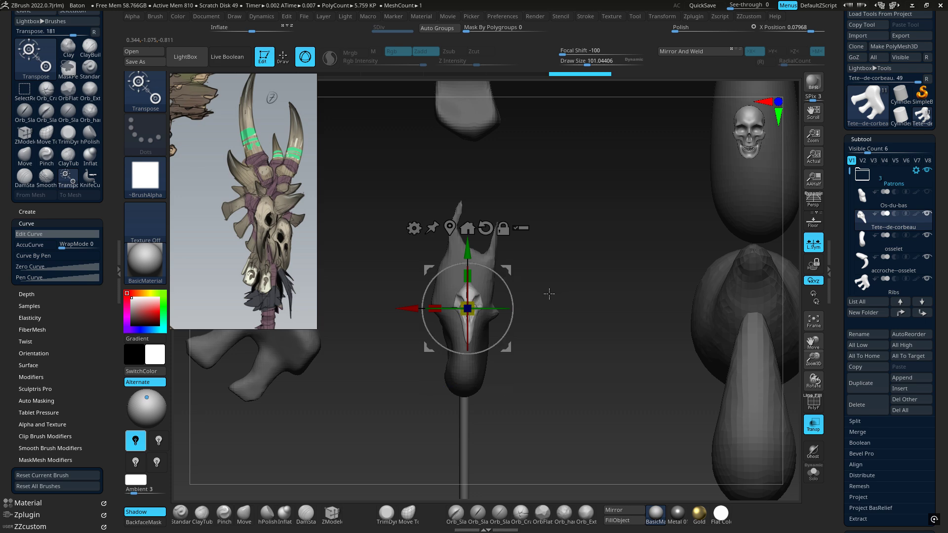
left_click_drag(546, 292, 503, 290)
right_click_drag(507, 277, 552, 277)
right_click_drag(506, 339, 527, 364, "ctrl")
right_click_drag(529, 317, 535, 262, "alt")
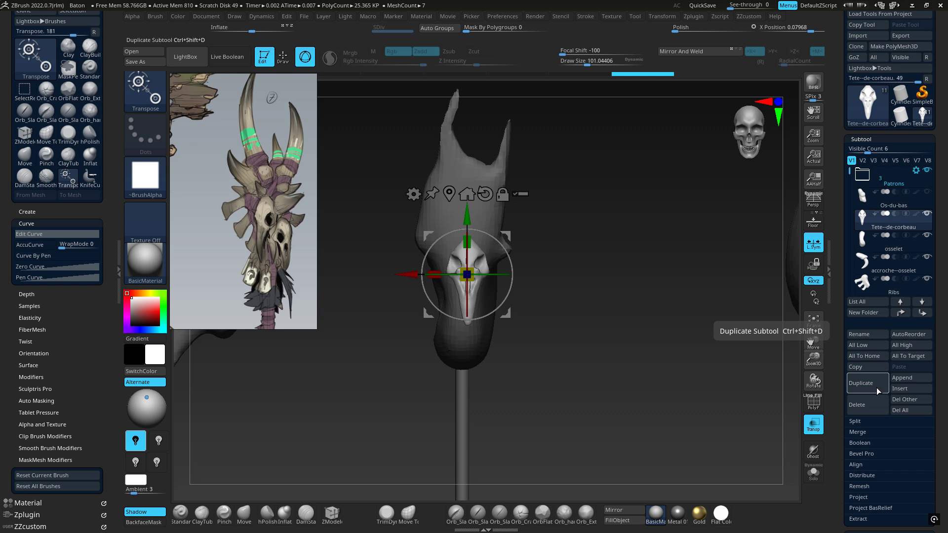
Duplicate the crow skull, move the copy sideways beside the original, turn it outward about 34 degrees and scale it slightly down.
left_click(870, 387)
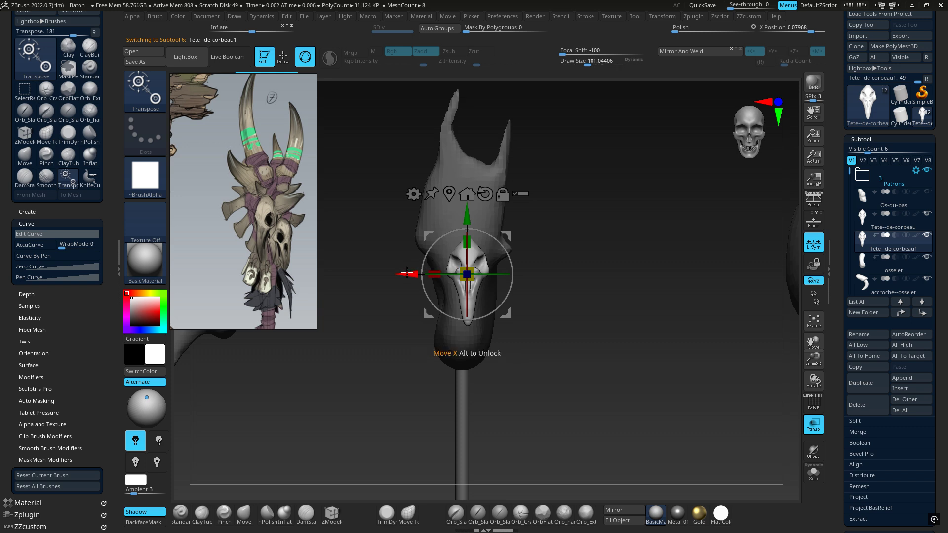
left_click_drag(406, 275, 460, 275)
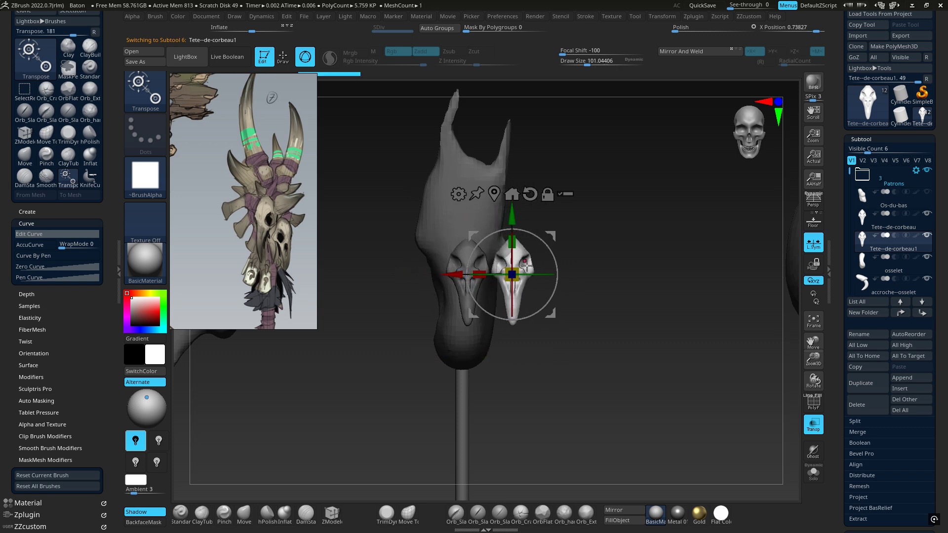
left_click_drag(536, 274, 582, 277)
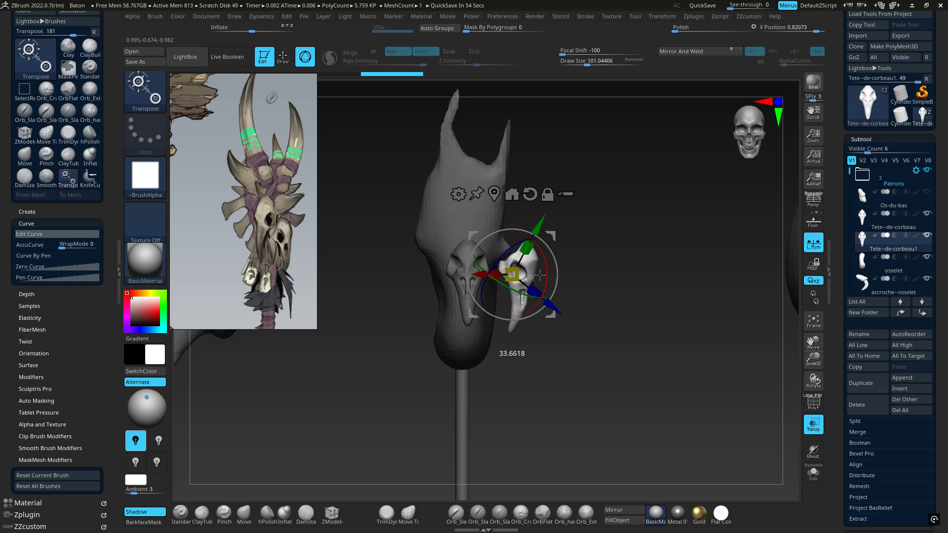
left_click_drag(540, 275, 541, 274)
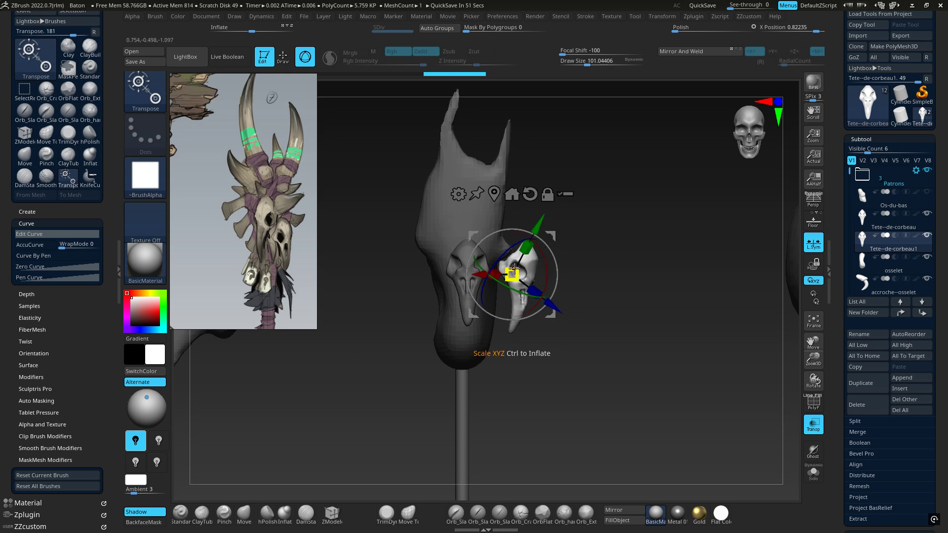
left_click_drag(513, 273, 514, 272)
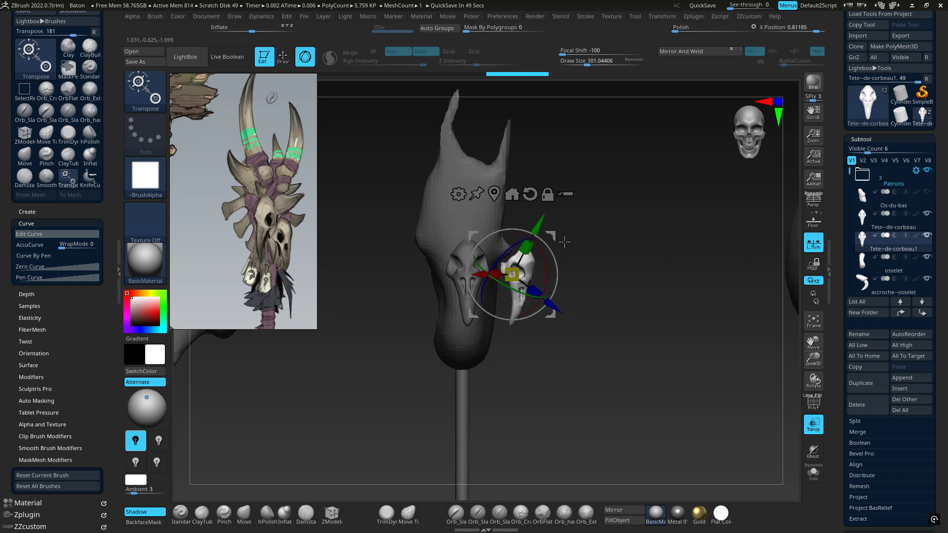
Move the turned crow skull copy against the side of the staff's head, to an X Position of about 0.49.
left_click_drag(551, 236, 538, 255)
left_click_drag(549, 253, 534, 271)
right_click_drag(502, 289, 539, 178)
right_click_drag(543, 286, 542, 243)
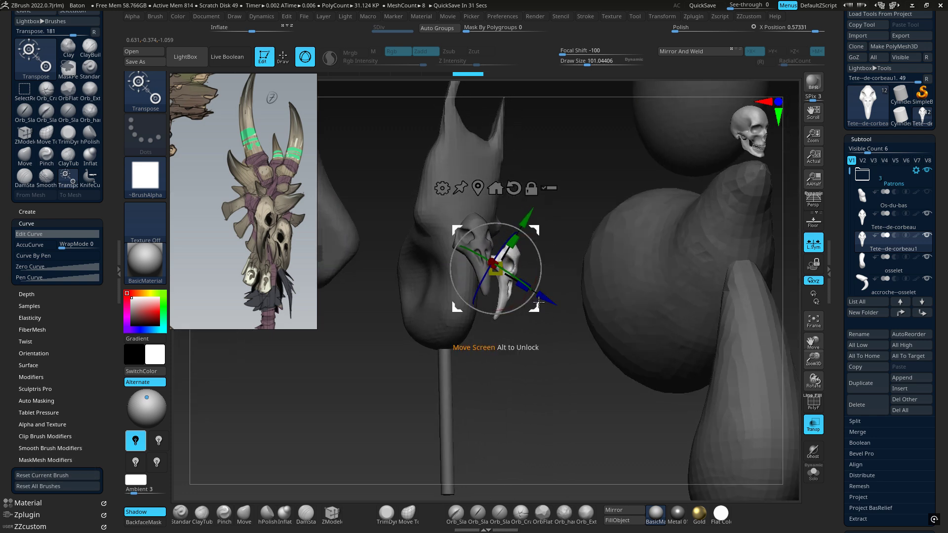
left_click_drag(544, 299, 533, 293)
right_click_drag(533, 293, 515, 274)
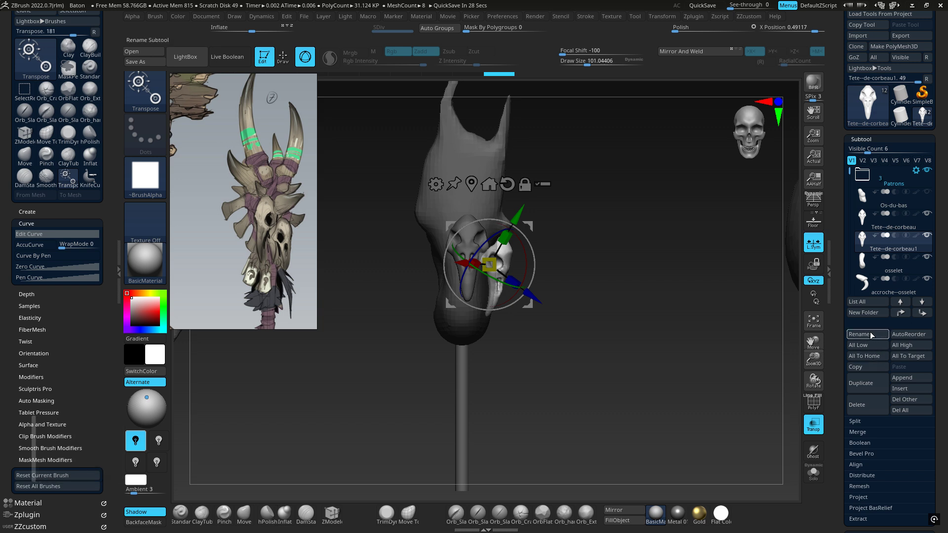
Duplicate the turned crow skull and move the new copy down below it, to an X Position of about 0.31.
left_click(861, 383)
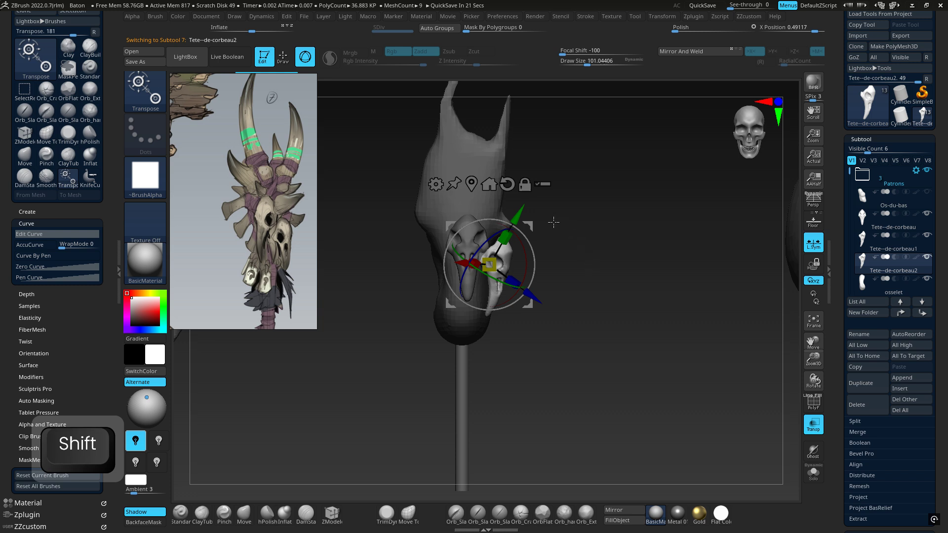
left_click_drag(535, 226, 533, 238, "ctrl")
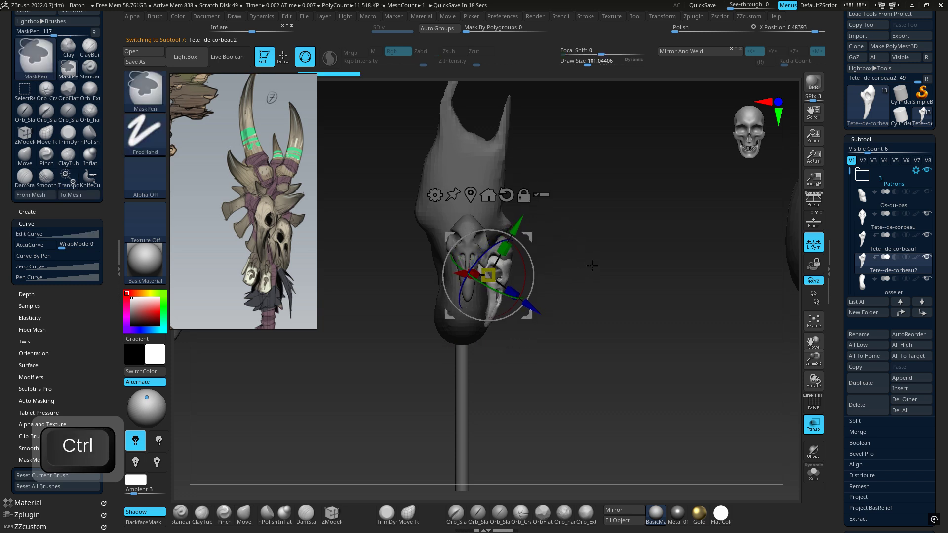
key("ctrl+z")
key("ctrl+z")
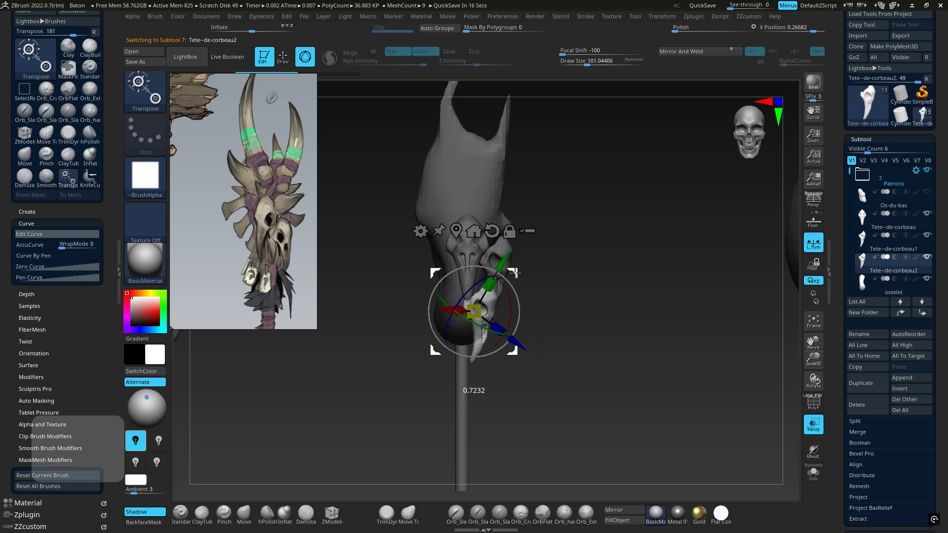
left_click_drag(514, 273, 548, 267)
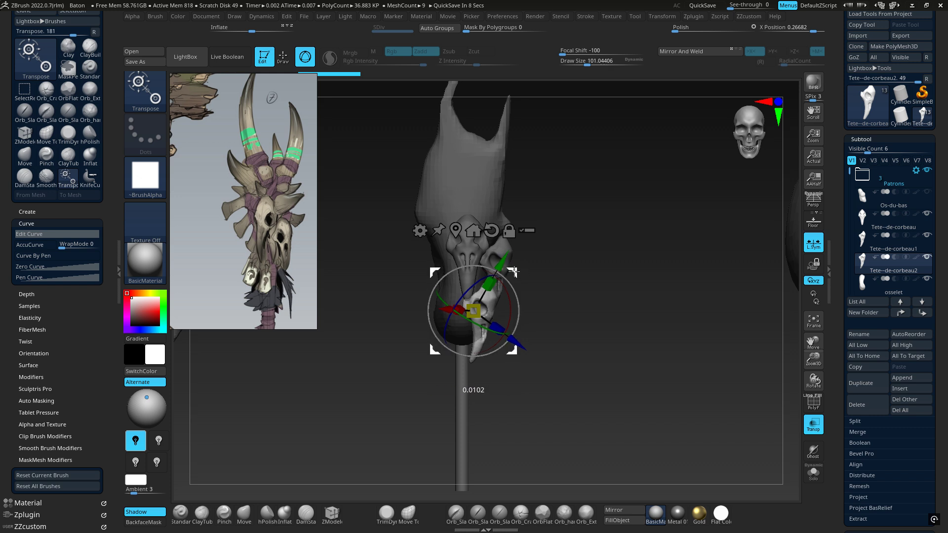
mouse_move(507, 258)
left_mouse_down()
mouse_move(591, 242)
mouse_move(492, 279)
mouse_move(504, 262)
mouse_move(517, 264)
left_mouse_up()
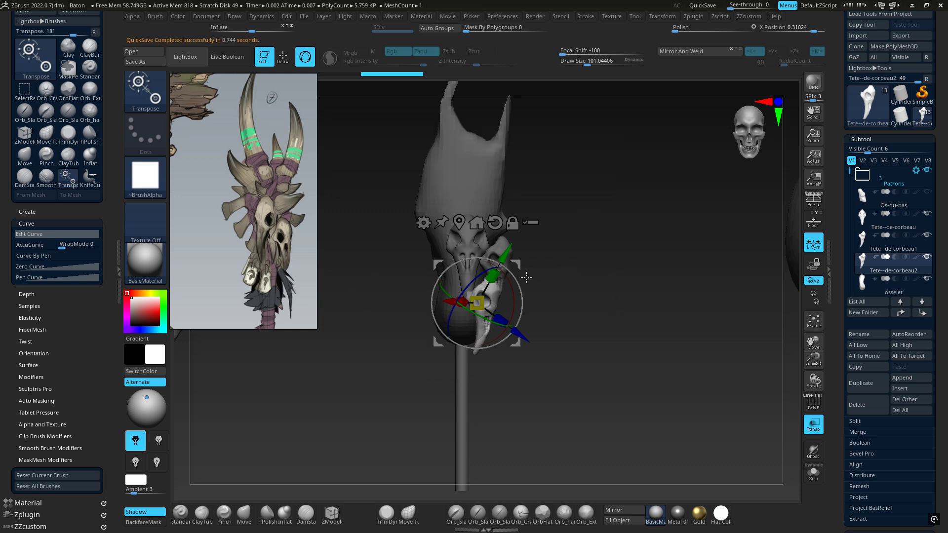
Rotate the lower crow skull copy to face more forward and reposition it between the other two, to an X Position of about 0.24.
left_click_drag(481, 321, 446, 319)
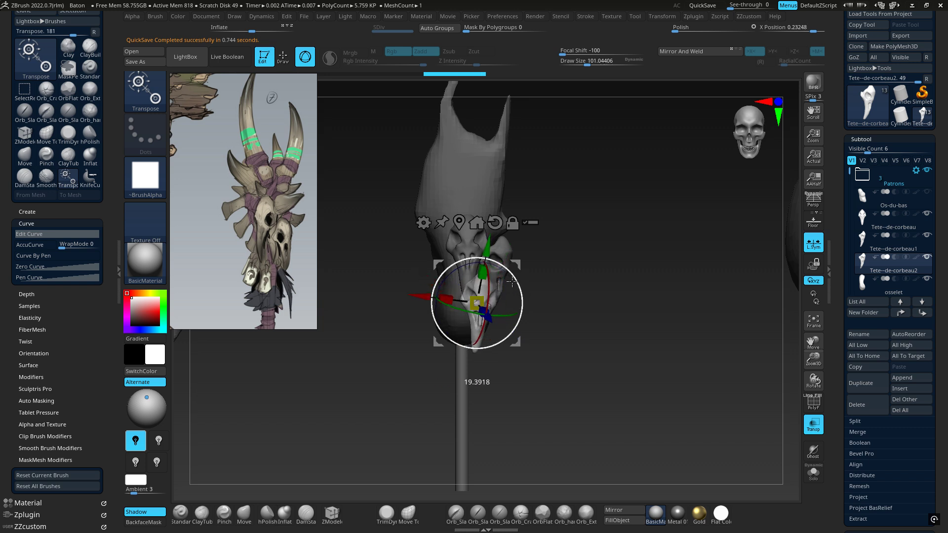
left_click_drag(510, 282, 482, 298)
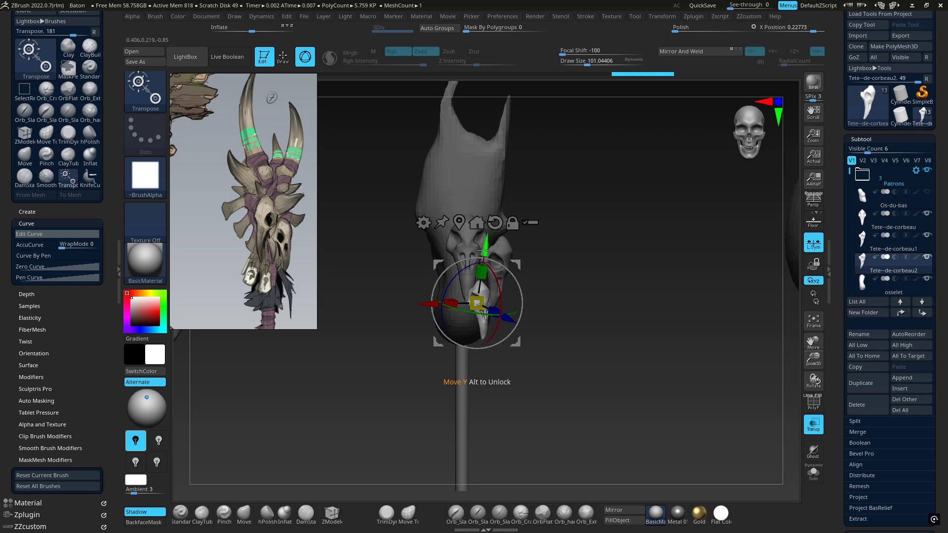
left_click_drag(483, 252, 485, 223)
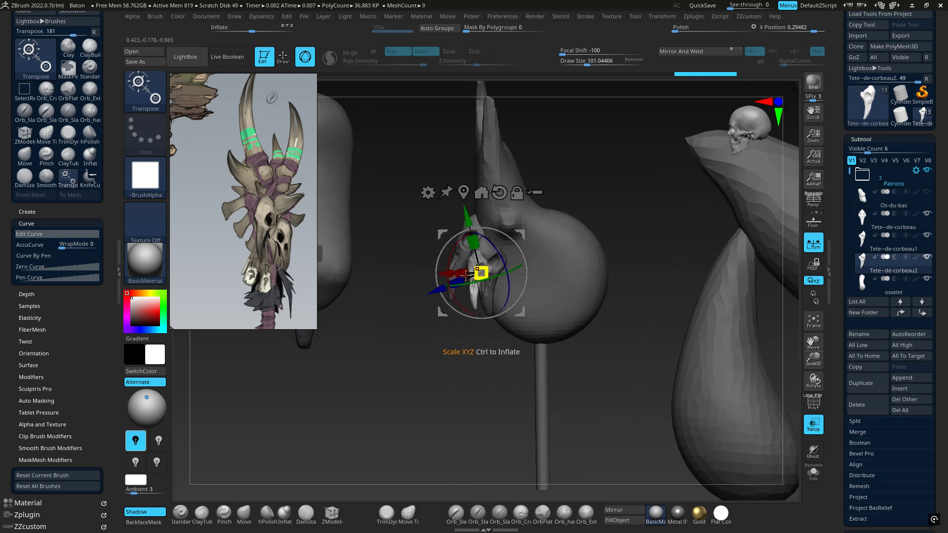
left_click_drag(436, 292, 592, 268)
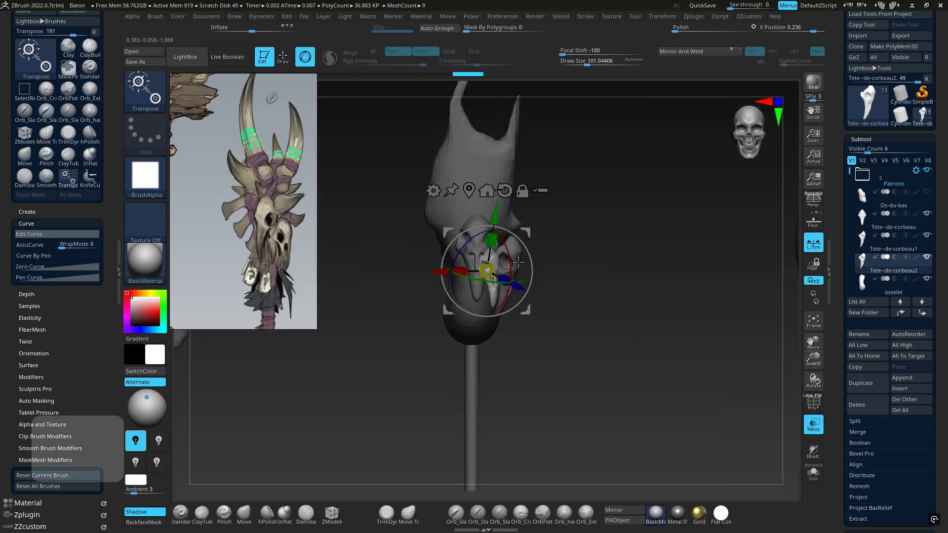
Turn off transparency and view the three crow skulls close up from the front.
mouse_move(593, 267)
right_mouse_down("ctrl")
mouse_move(610, 270)
mouse_move(597, 271)
right_mouse_up("ctrl")
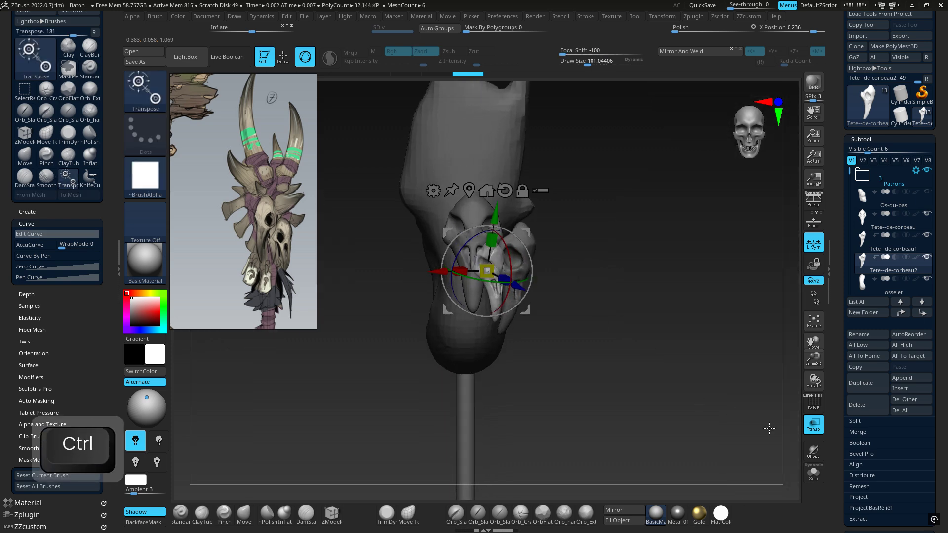
left_click(813, 425)
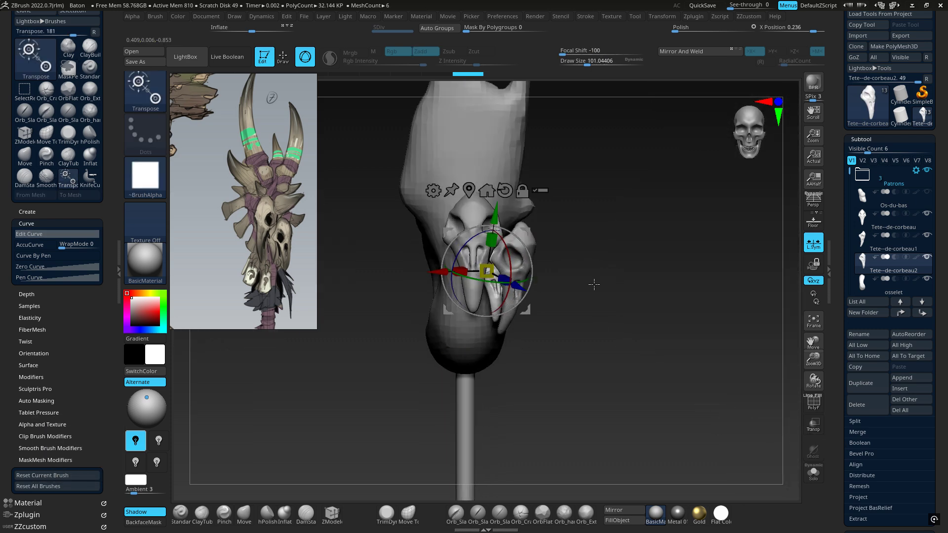
mouse_move(594, 284)
left_mouse_down()
mouse_move(588, 277)
mouse_move(607, 287)
left_mouse_up()
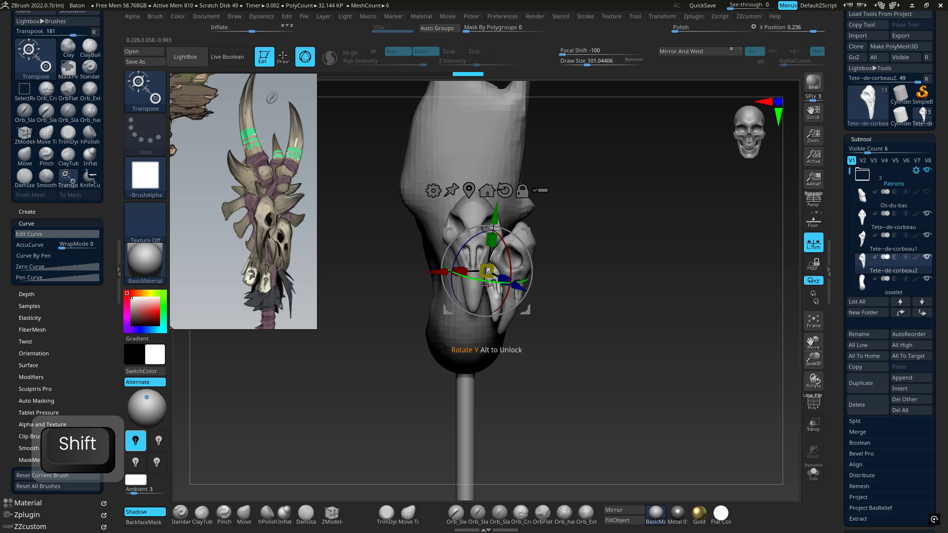
Rotate the lower crow skull copy and tuck it between the other two skulls, to an X Position of about 0.14.
left_click_drag(487, 285, 475, 282)
right_click_drag(530, 256, 599, 267)
left_click_drag(510, 290, 525, 300)
mouse_move(526, 300)
right_mouse_down()
mouse_move(490, 298)
mouse_move(528, 281)
mouse_move(538, 288)
right_mouse_up()
left_click_drag(519, 299, 495, 288)
right_click_drag(495, 288, 513, 257)
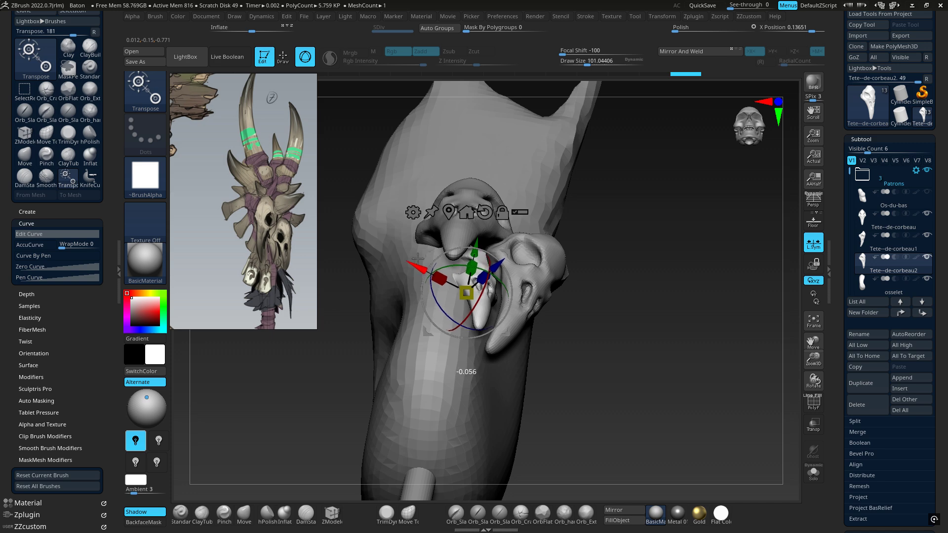
right_click_drag(423, 266, 464, 315)
right_click_drag(576, 323, 520, 321, "ctrl")
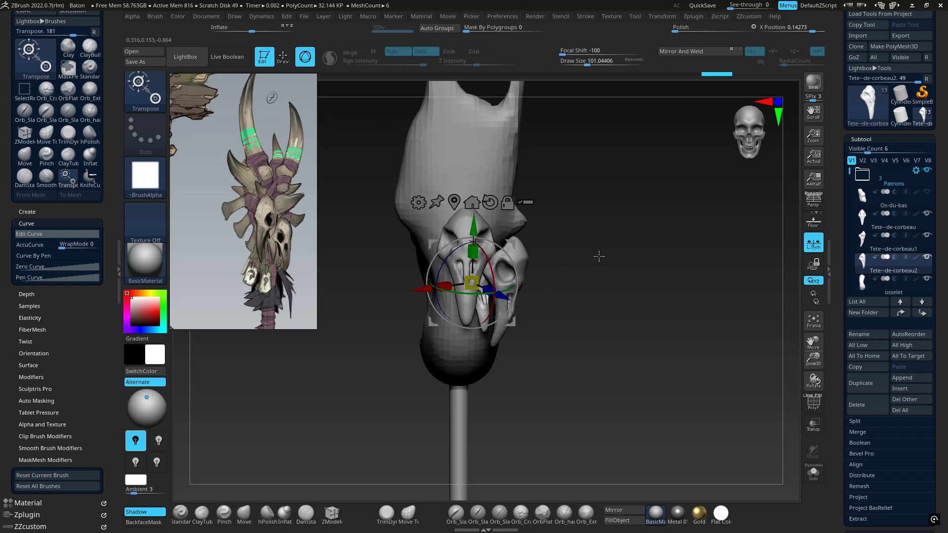
Select the Ribs subtool, move it beside the staff's head and scale it down to about 0.36.
right_click_drag(599, 256, 755, 251, "alt")
left_click(453, 269, "alt")
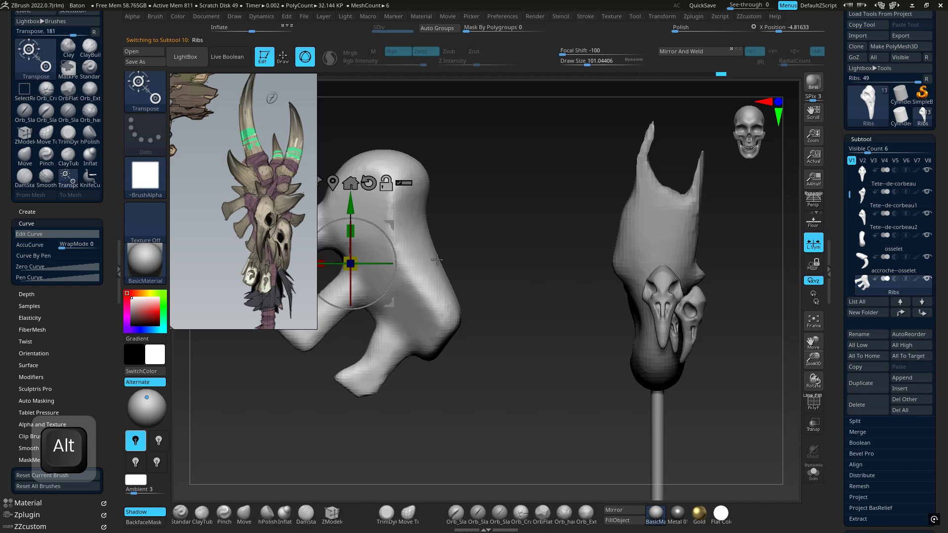
left_click_drag(390, 227, 609, 226)
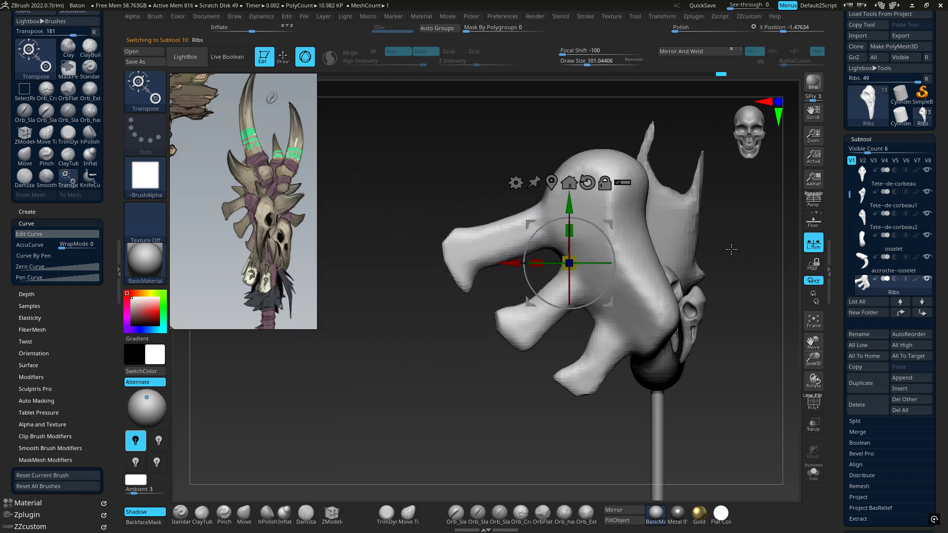
right_click_drag(700, 247, 550, 246, "alt")
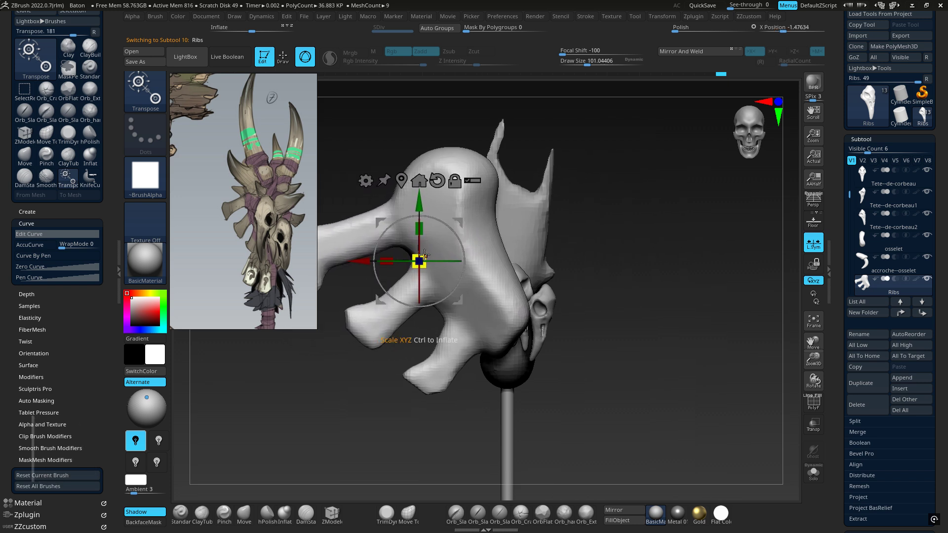
left_click_drag(423, 257, 380, 288)
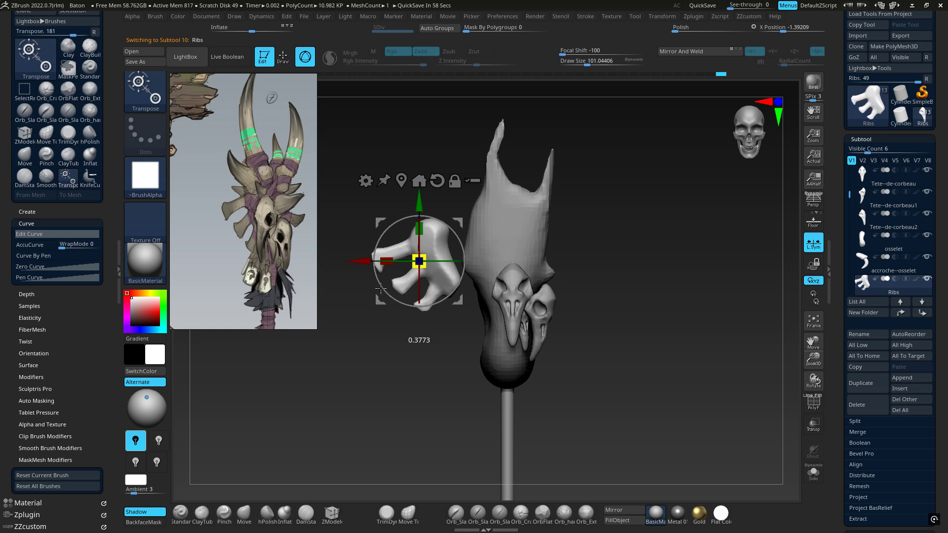
left_click_drag(380, 288, 379, 289)
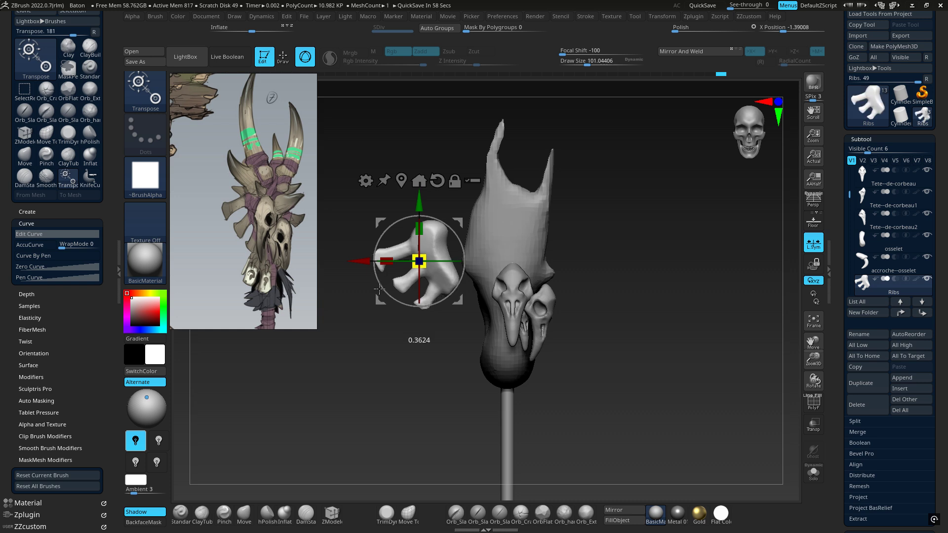
Position the ribs against the side of the staff's head, slightly lowered, at an X Position of about -0.66.
left_click_drag(458, 223, 398, 228)
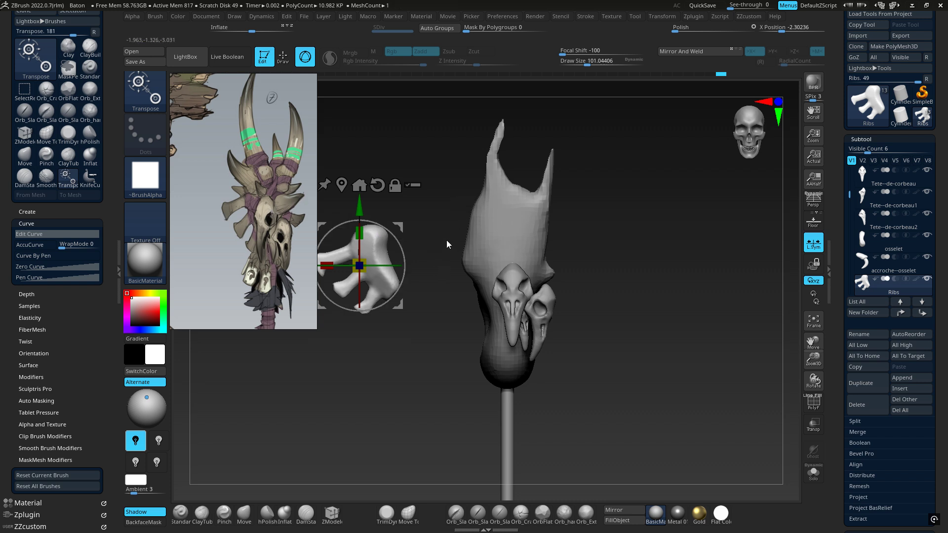
left_click_drag(399, 222, 492, 230)
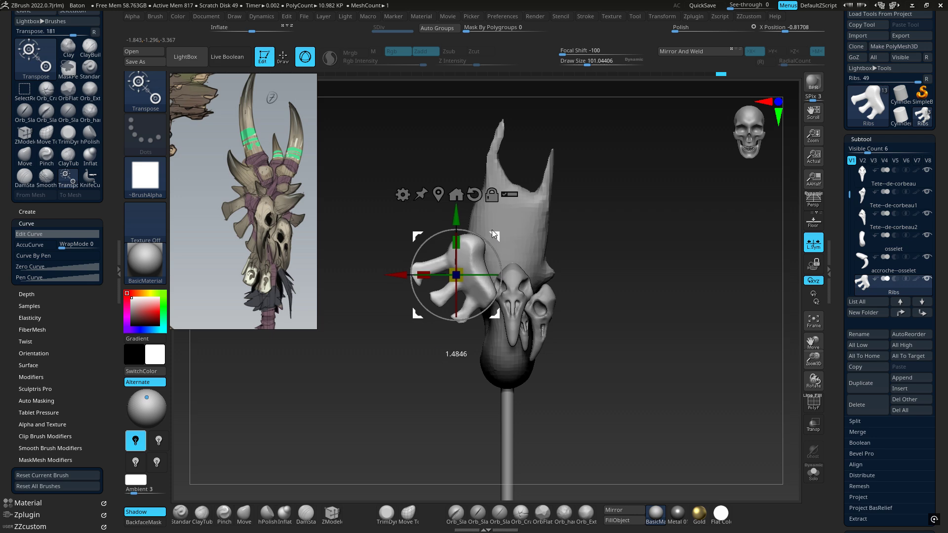
right_click_drag(489, 264, 673, 283)
left_click_drag(670, 280, 487, 279)
right_click_drag(575, 281, 520, 277)
right_click_drag(565, 302, 479, 250, "ctrl")
left_click_drag(387, 279, 397, 279)
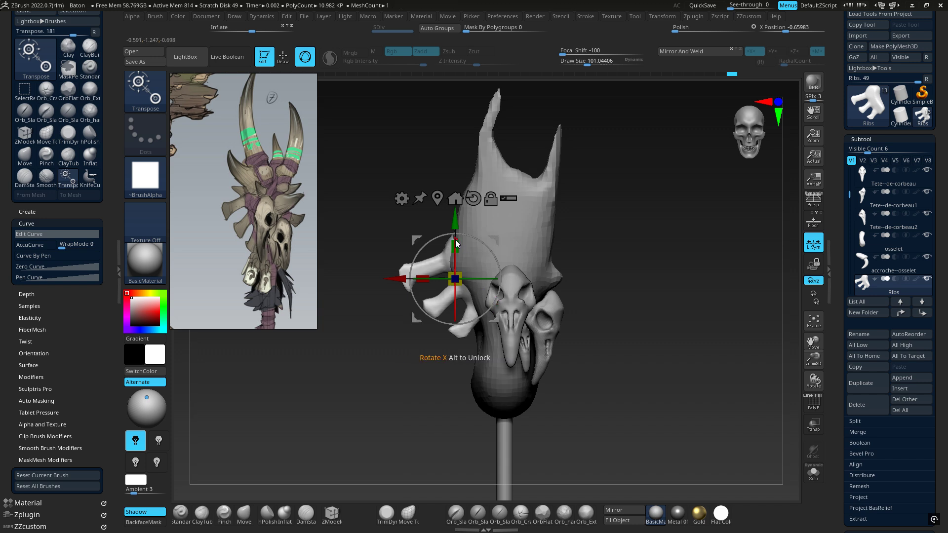
mouse_move(456, 223)
left_mouse_down()
mouse_move(472, 152)
mouse_move(468, 225)
left_mouse_up()
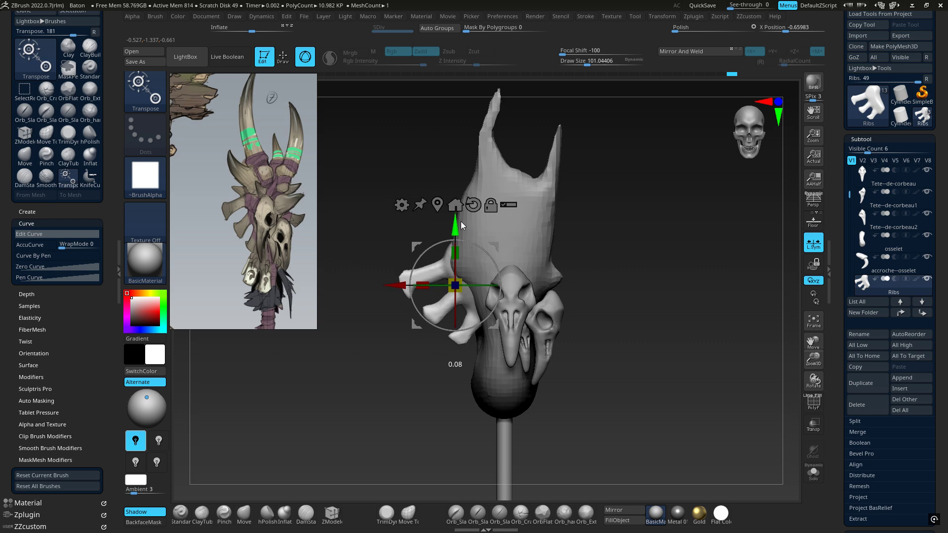
Select the staff's cylindrical handle and move it slightly forward under the head.
right_click_drag(532, 238, 585, 239)
key("shift")
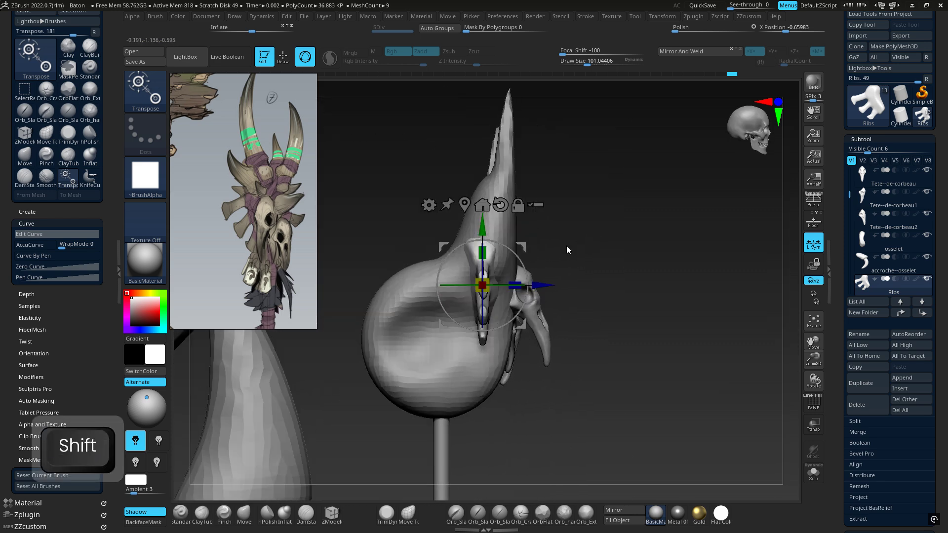
right_click_drag(516, 352, 513, 293, "ctrl")
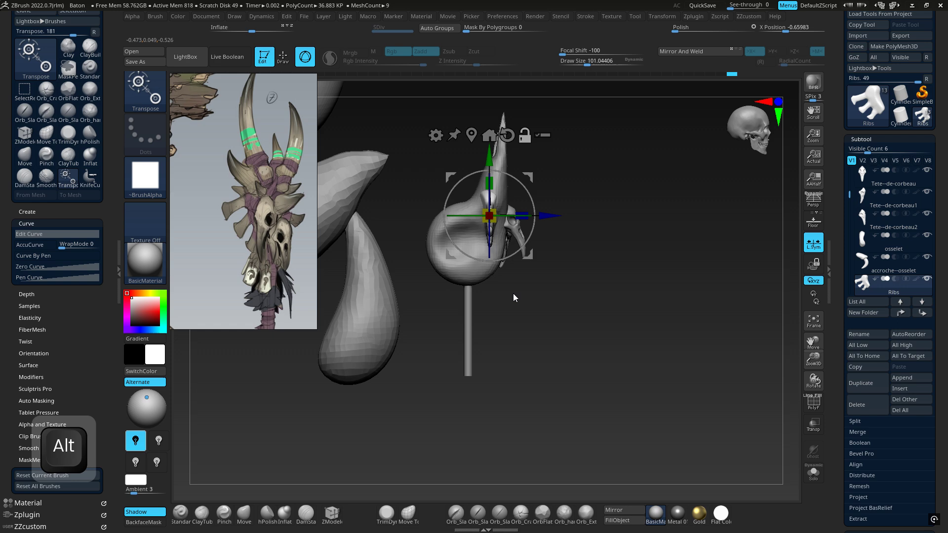
left_click(470, 330, "alt")
left_click_drag(523, 323, 544, 327)
right_click_drag(577, 316, 528, 305)
right_click_drag(548, 253, 525, 316, "ctrl")
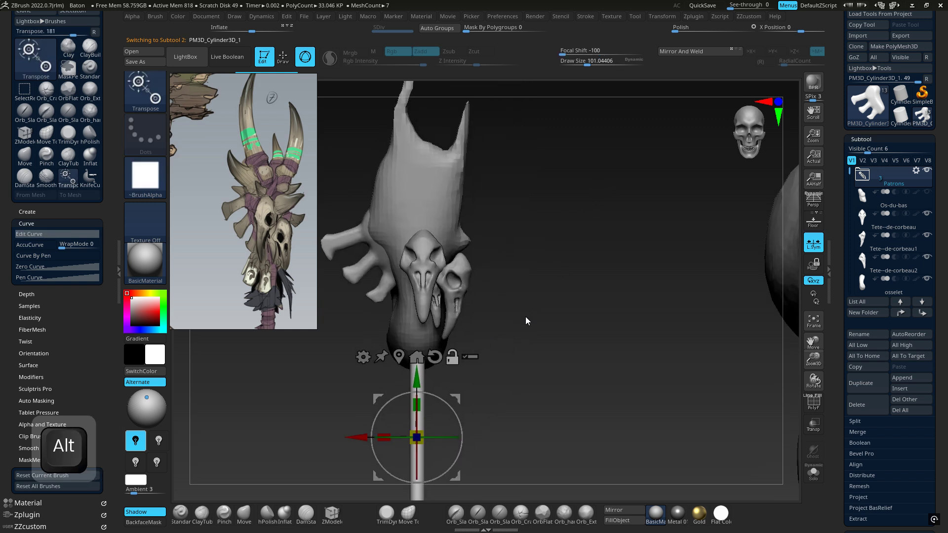
right_click_drag(494, 215, 538, 225, "alt")
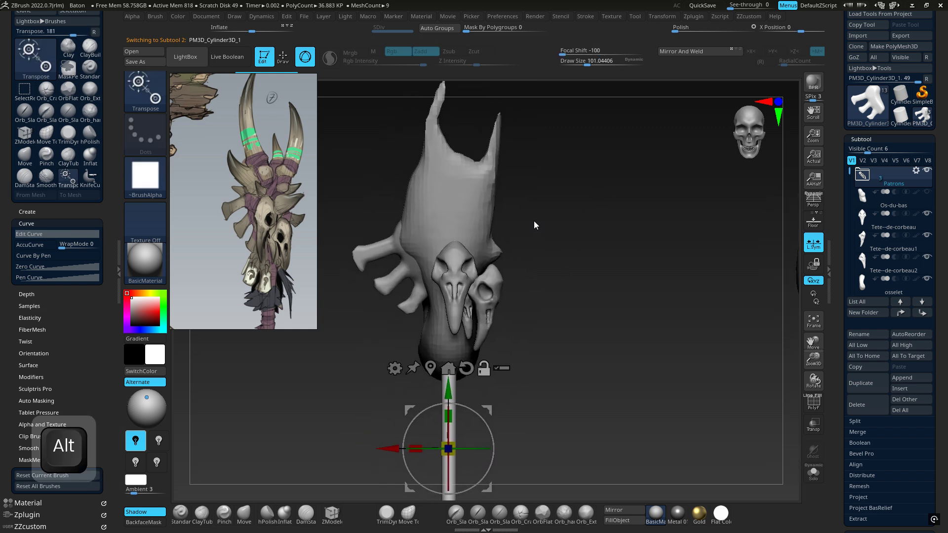
Select the small horn subtool corne1 and bring it to the front of the staff's head, to an X Position of about -0.41.
right_click_drag(559, 236, 480, 232, "ctrl")
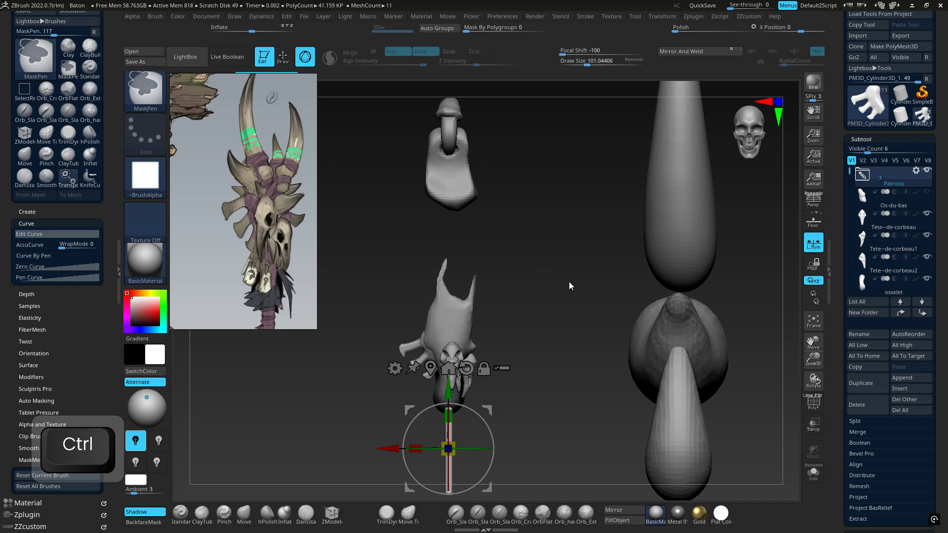
right_click_drag(568, 281, 512, 281)
right_click_drag(596, 391, 537, 364, "ctrl")
left_click(557, 363, "alt")
left_click_drag(538, 367, 327, 325, "shift")
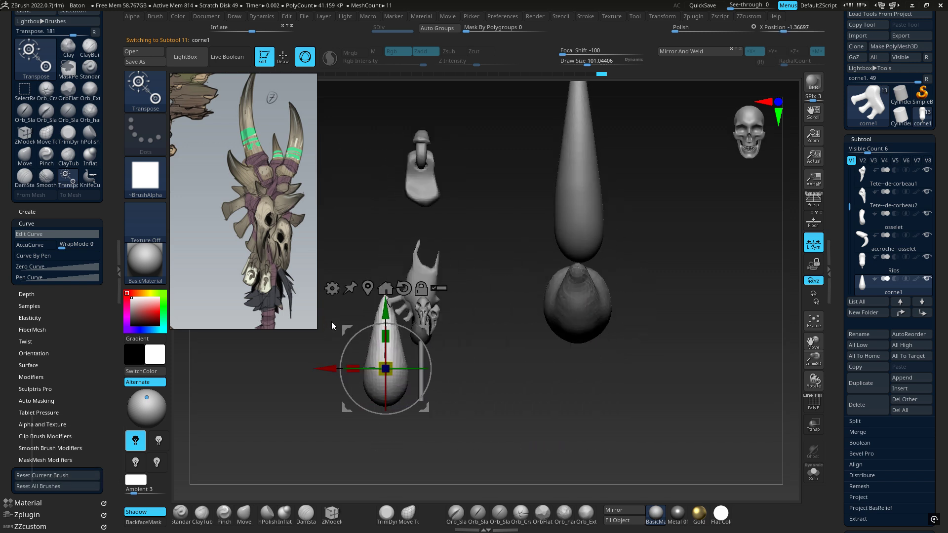
left_click_drag(425, 329, 450, 242)
right_click_drag(458, 274, 425, 277)
right_click_drag(505, 267, 669, 269, "alt")
left_click_drag(512, 285, 395, 292)
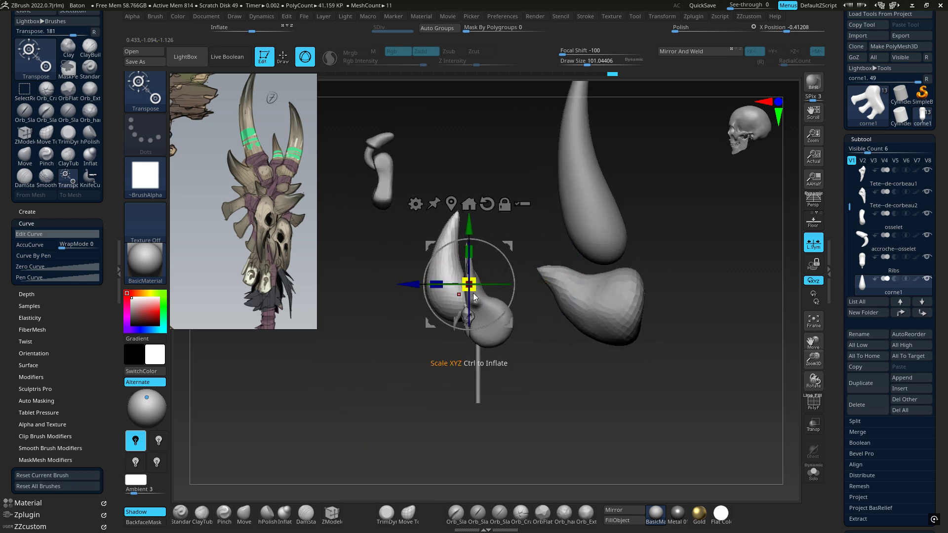
Scale the horn down, turn it sideways and place it above the ribs at an X Position of about -0.58.
right_click_drag(470, 283, 630, 272, "shift")
right_click_drag(549, 269, 657, 246, "alt")
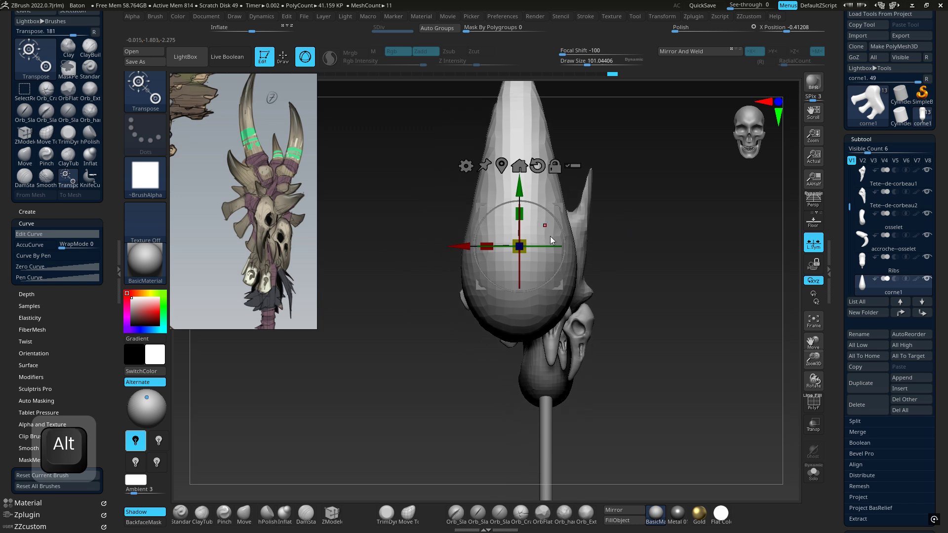
left_click_drag(526, 239, 475, 264)
left_click_drag(540, 247, 468, 248)
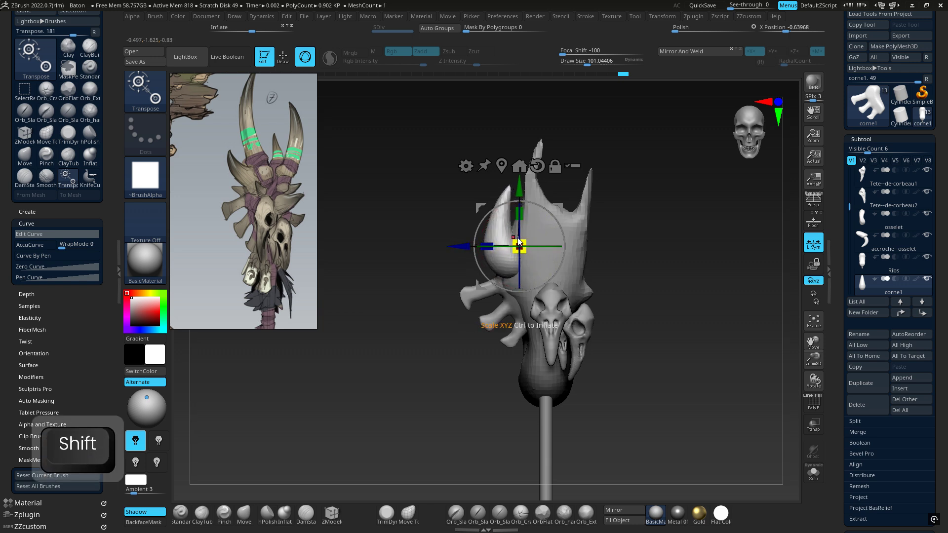
left_click_drag(525, 242, 519, 246)
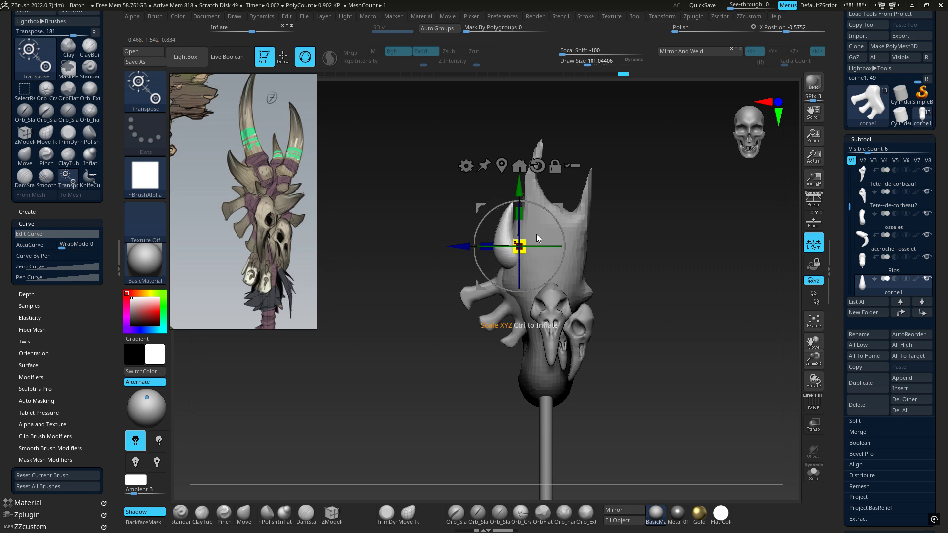
mouse_move(557, 237)
right_mouse_down()
mouse_move(629, 241)
mouse_move(575, 241)
right_mouse_up()
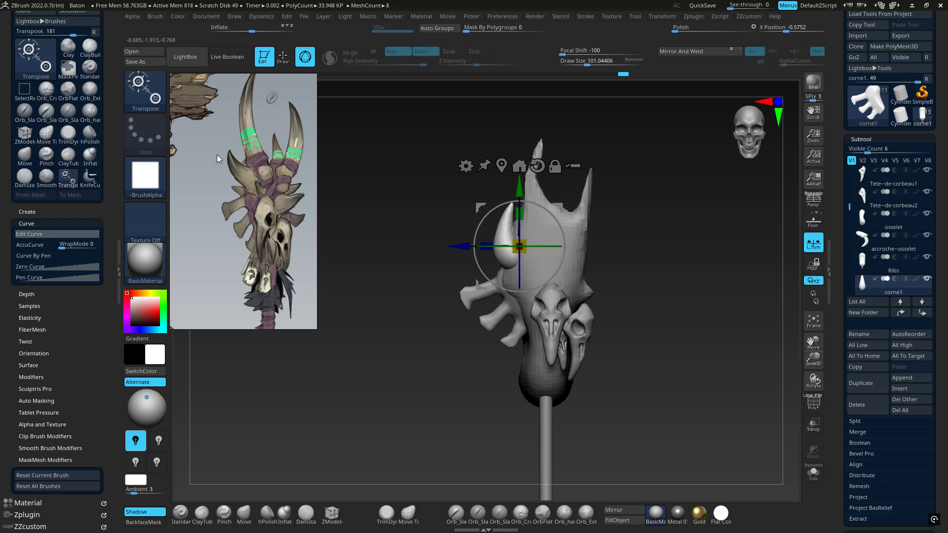
Tilt the horn and shift it closer to the staff's head, to an X Position of about -0.51.
right_click_drag(524, 238, 478, 226)
left_click_drag(487, 207, 477, 209)
right_click_drag(538, 223, 615, 235)
left_click_drag(554, 227, 566, 247)
right_click_drag(568, 246, 549, 249)
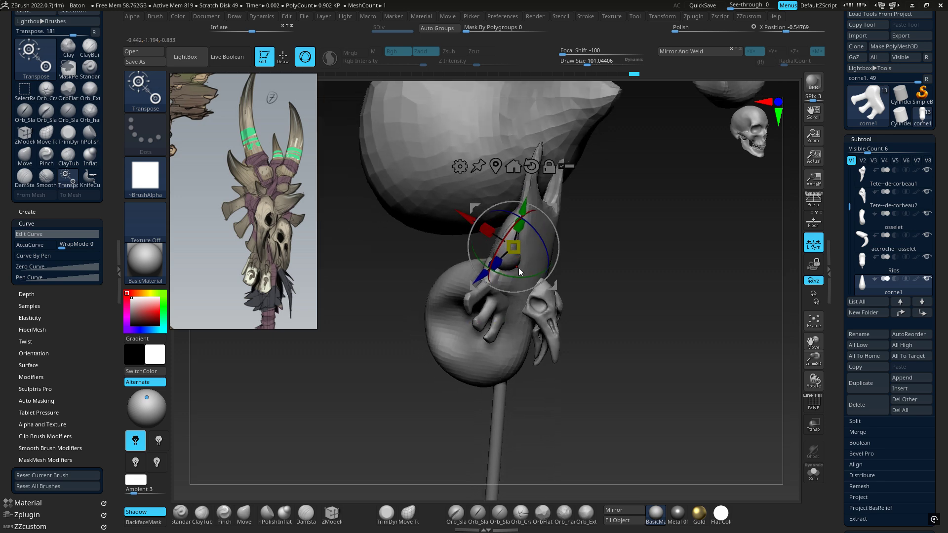
right_click_drag(464, 218, 502, 186)
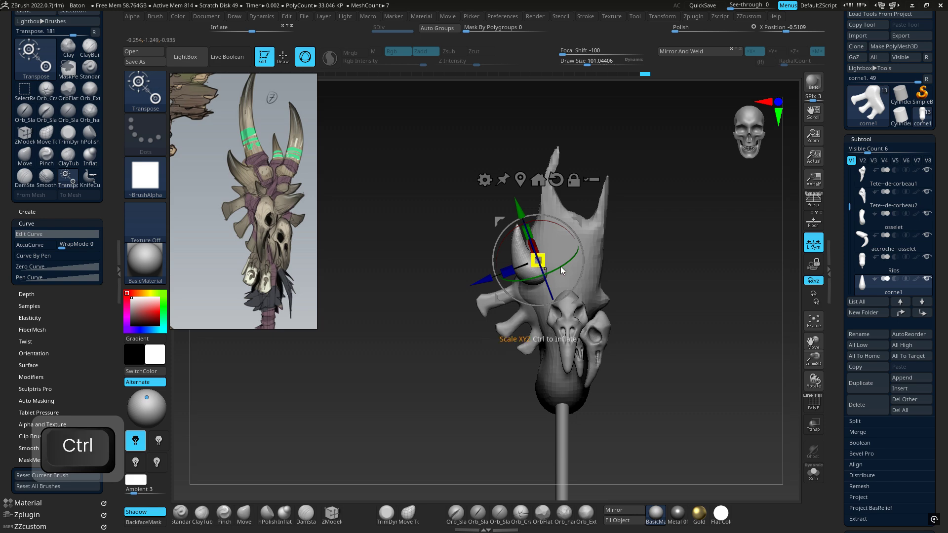
Center the gizmo on the horn, then relocate the pivot to the horn's rounded base.
right_click_drag(561, 265, 611, 215, "ctrl")
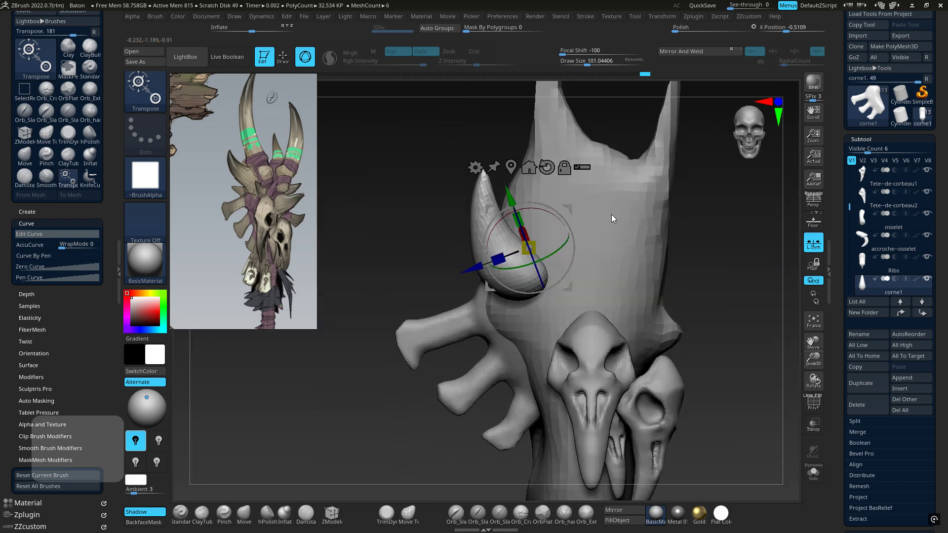
left_click(511, 168)
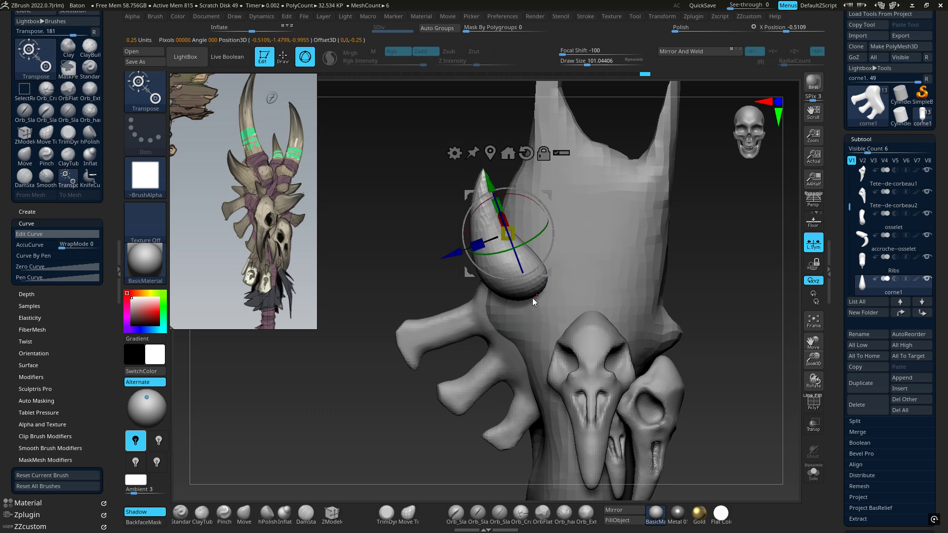
mouse_move(506, 217)
right_mouse_down()
mouse_move(515, 216)
mouse_move(492, 215)
right_mouse_up()
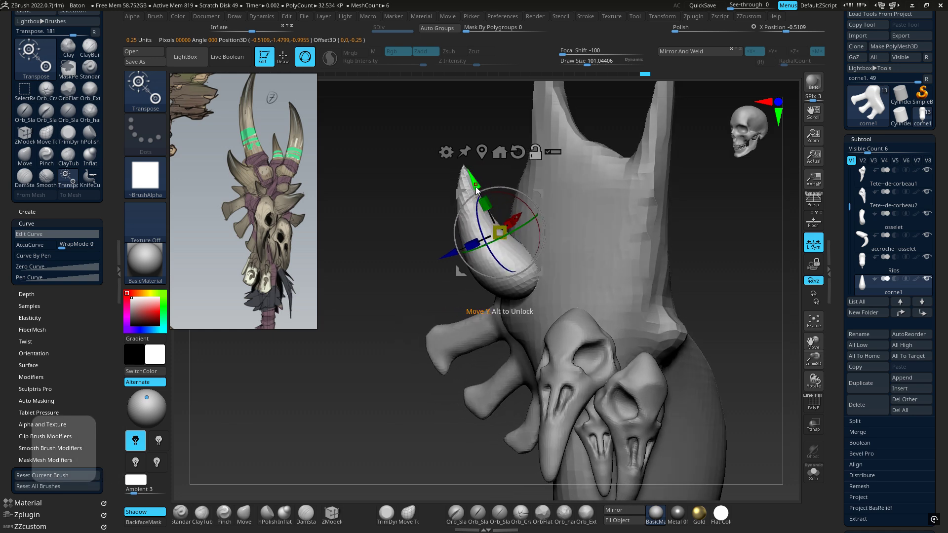
left_click_drag(476, 187, 512, 227, "alt")
mouse_move(512, 257)
right_mouse_down()
mouse_move(491, 292)
mouse_move(551, 260)
mouse_move(521, 207)
mouse_move(540, 233)
mouse_move(526, 255)
right_mouse_up()
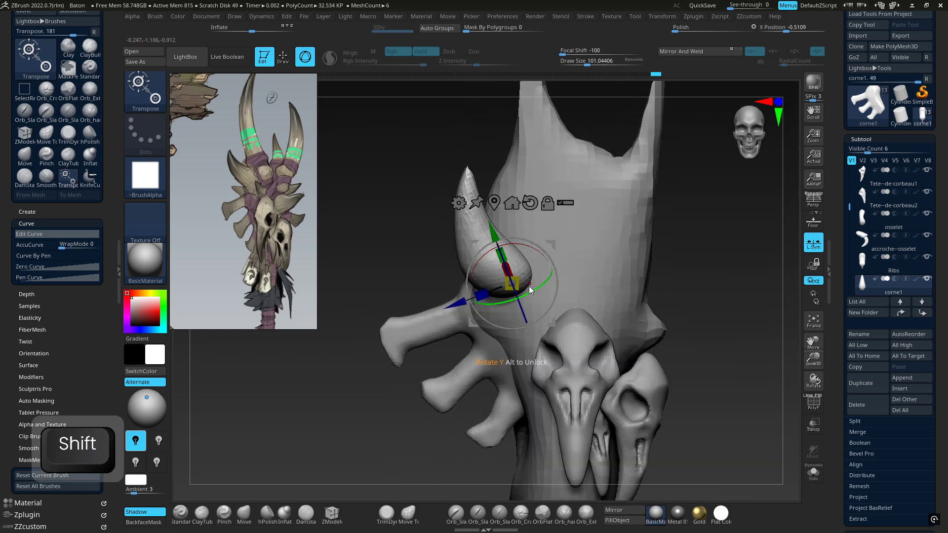
Rotate the horn about its base by about -18° around Y, then tilt its tip outward and forward.
left_click_drag(526, 295, 549, 283)
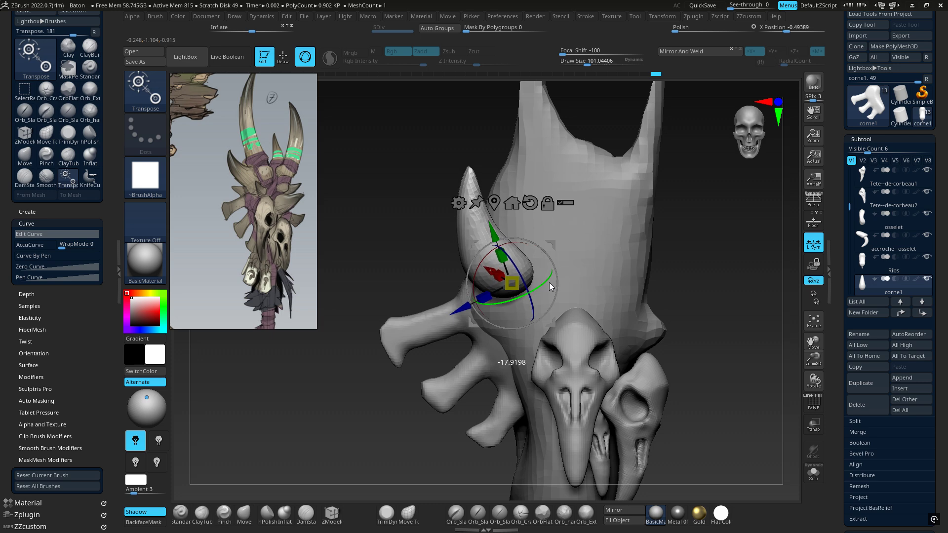
left_click_drag(472, 260, 520, 279)
right_click_drag(553, 272, 635, 221)
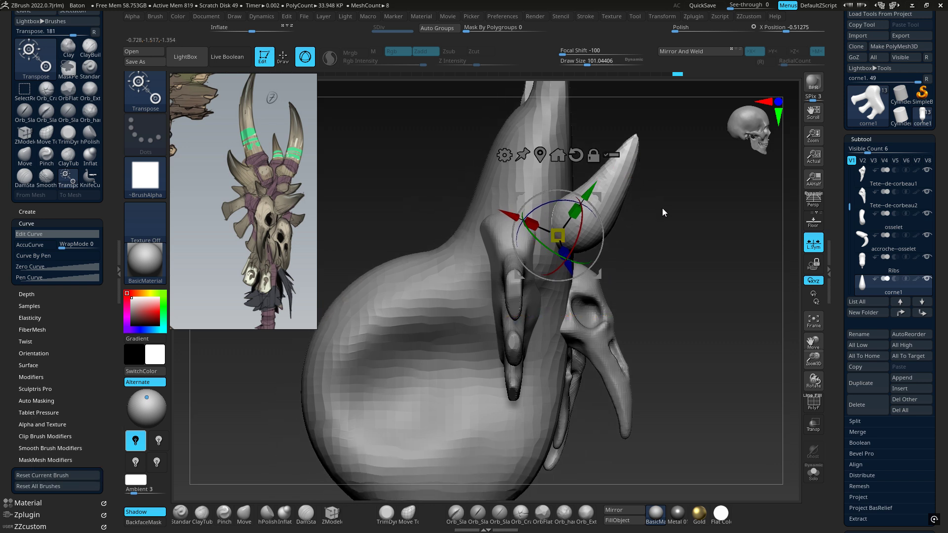
mouse_move(654, 229)
right_mouse_down("ctrl")
mouse_move(646, 213)
mouse_move(651, 243)
right_mouse_up("ctrl")
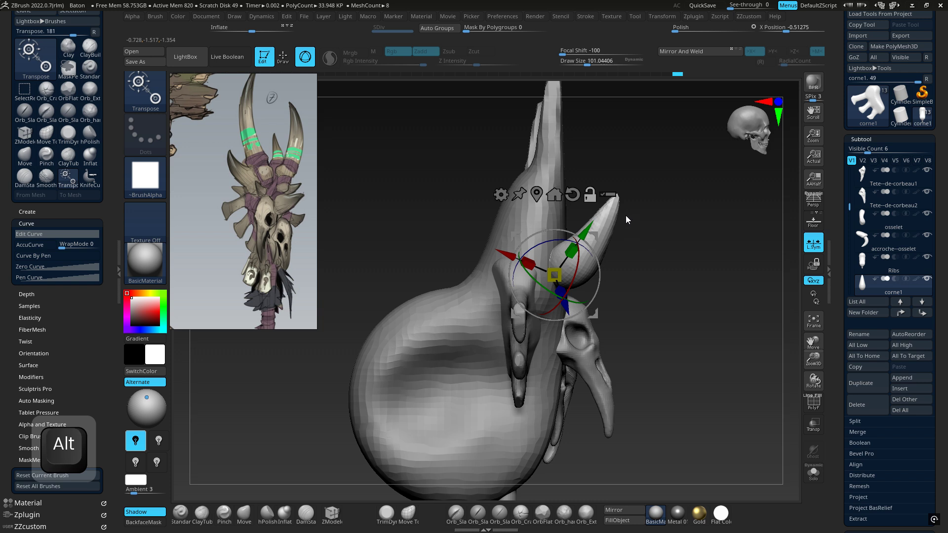
Reset the gizmo's orientation and move the horn back and outward against the head, to an X Position of about -0.55.
left_click(571, 195)
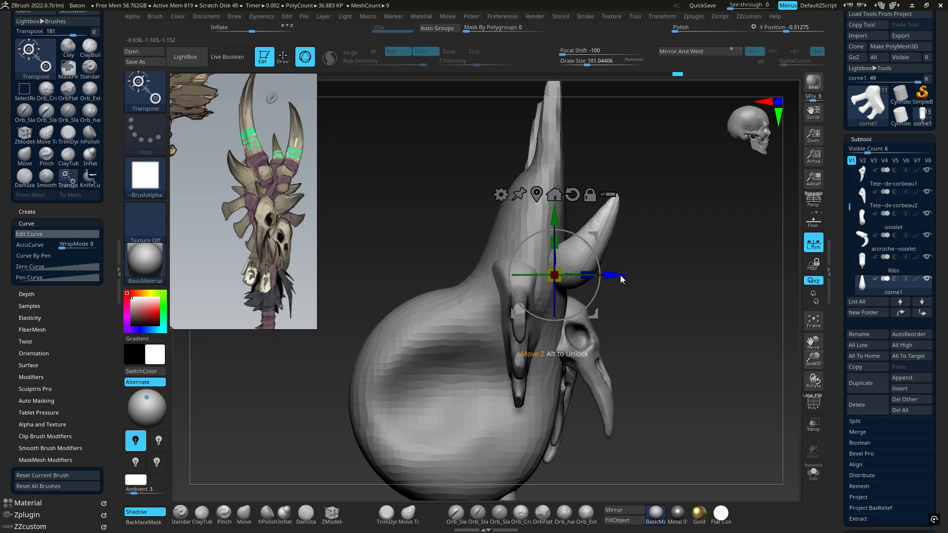
left_click_drag(621, 279, 556, 249)
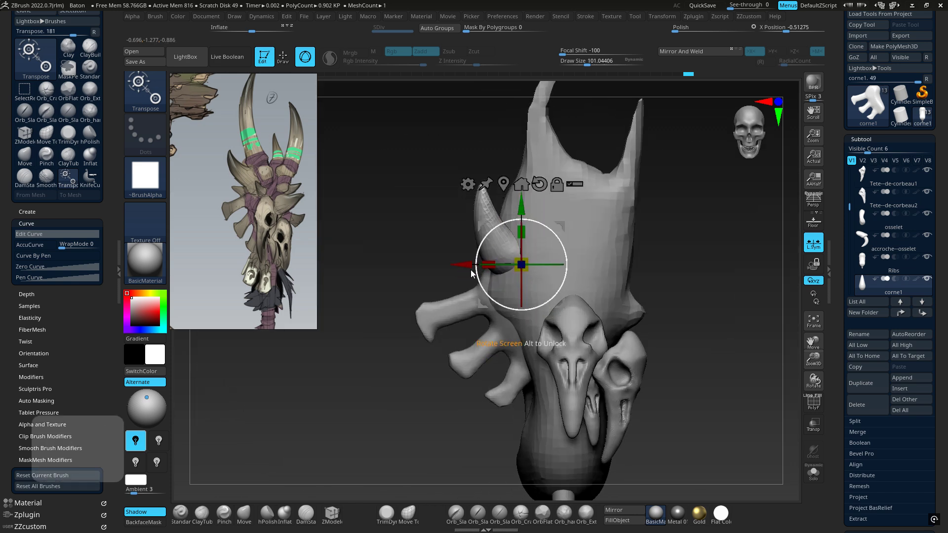
left_click_drag(470, 270, 523, 227)
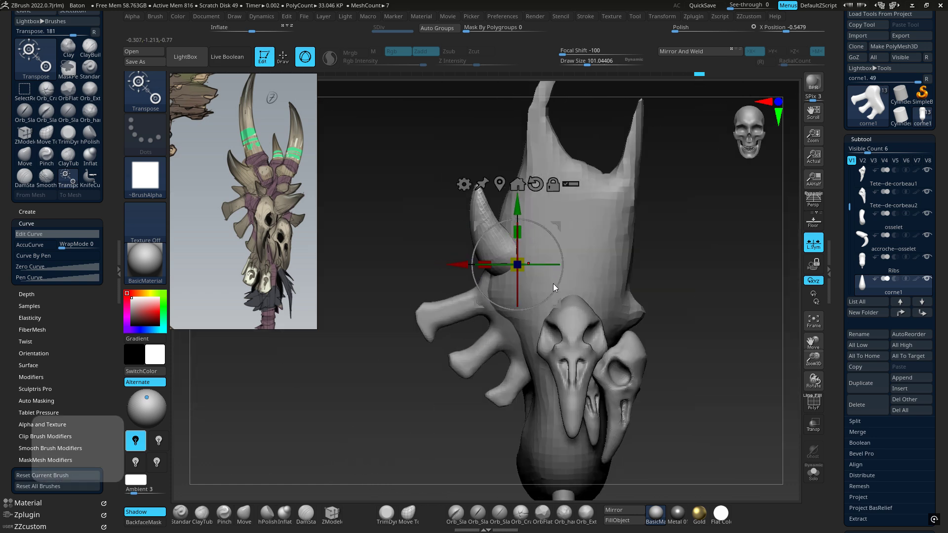
right_click_drag(533, 297, 562, 280)
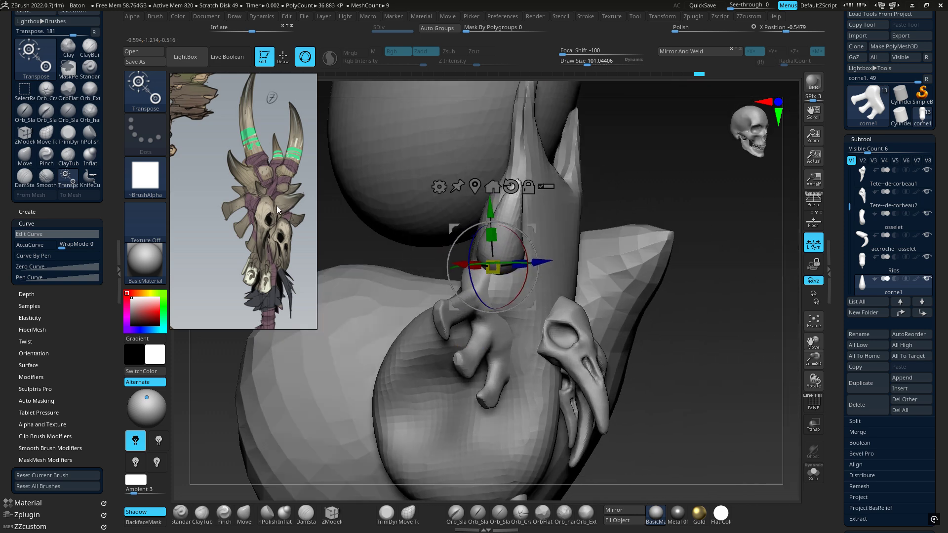
Move the reference image clear of the head and enlarge the side horn to about 1.2 times its size.
left_click_drag(259, 194, 300, 218)
right_click_drag(698, 294, 500, 261)
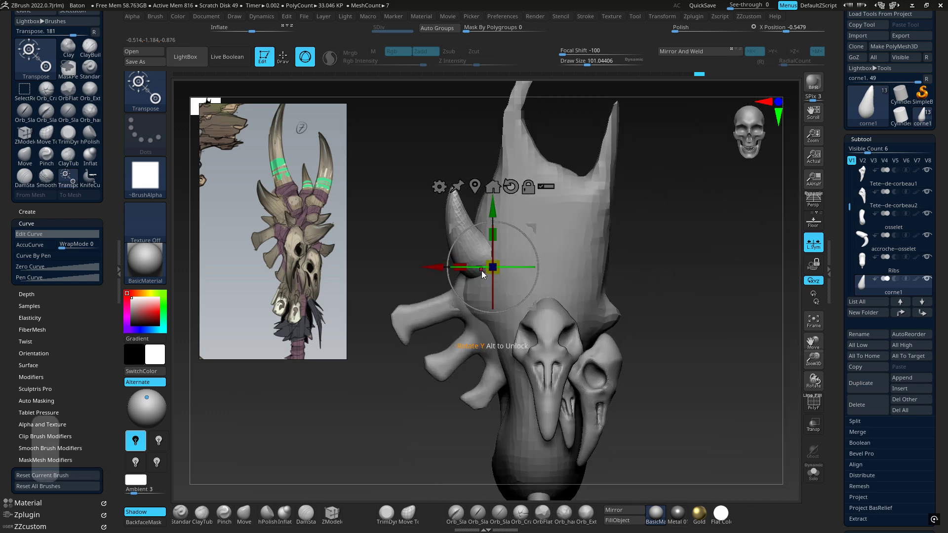
mouse_move(497, 271)
left_mouse_down()
mouse_move(505, 277)
mouse_move(482, 277)
mouse_move(502, 266)
left_mouse_up()
key("ctrl+z")
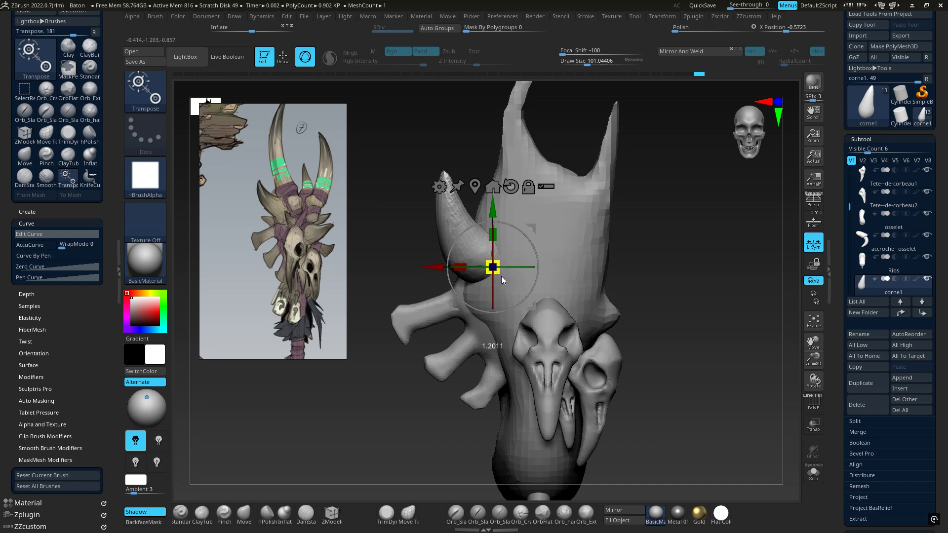
right_click_drag(604, 283, 555, 245, "alt")
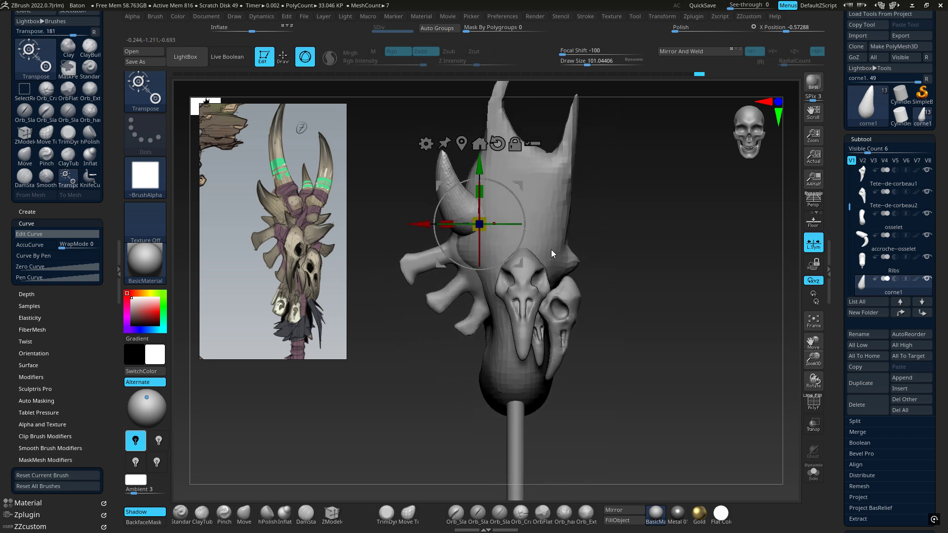
Scale the Ribs subtool down slightly and nudge it toward the head, to an X Position of about -0.63.
left_click(480, 309, "alt")
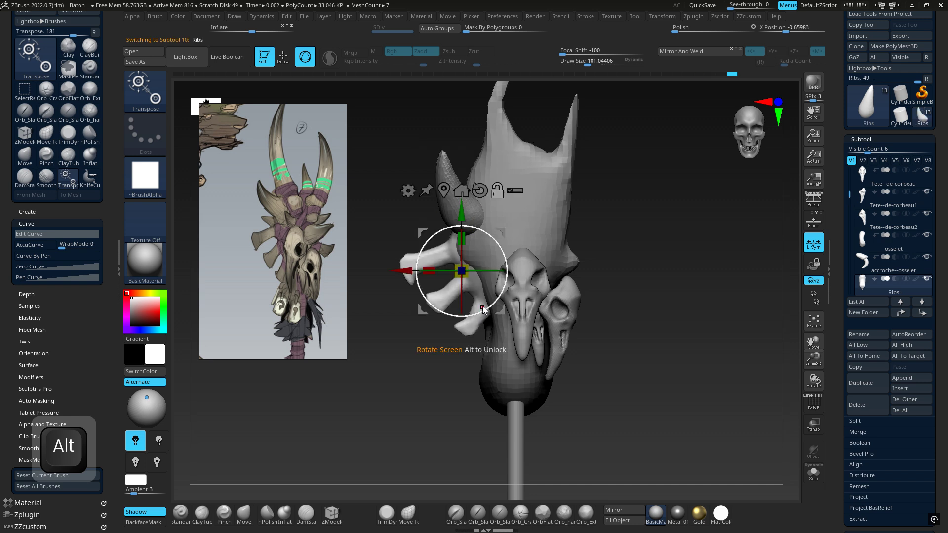
left_click_drag(469, 266, 465, 268)
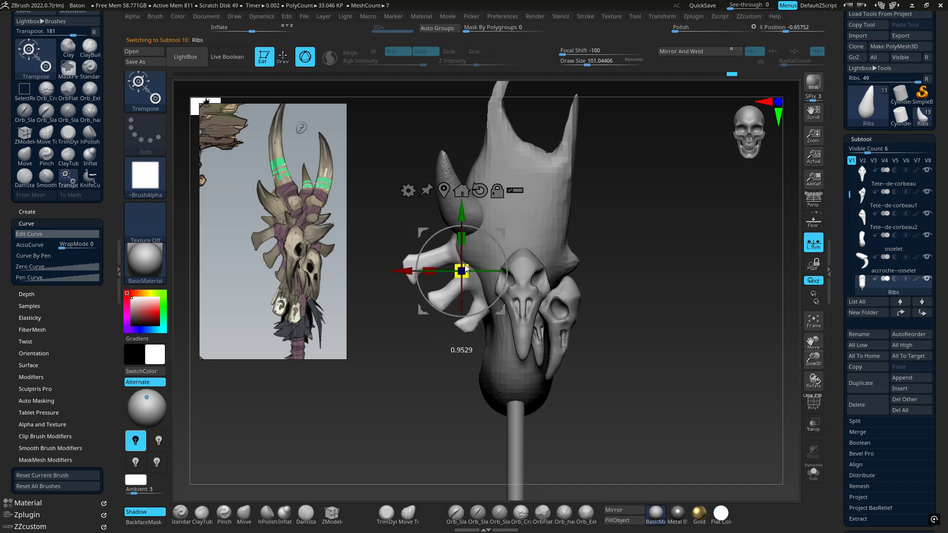
left_click_drag(501, 232, 503, 234)
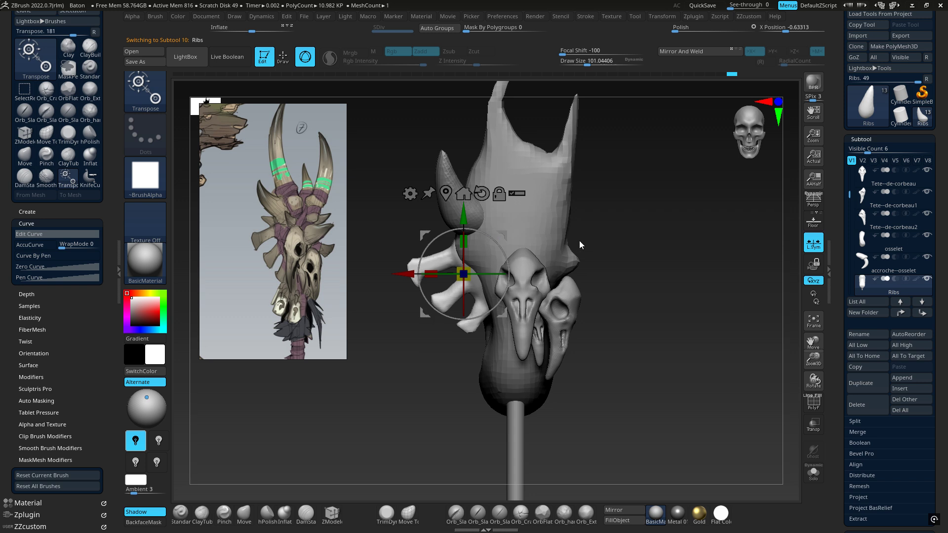
Raise the three crow skulls slightly on the front of the head, repositioning each skull subtool individually.
left_click(533, 274, "alt")
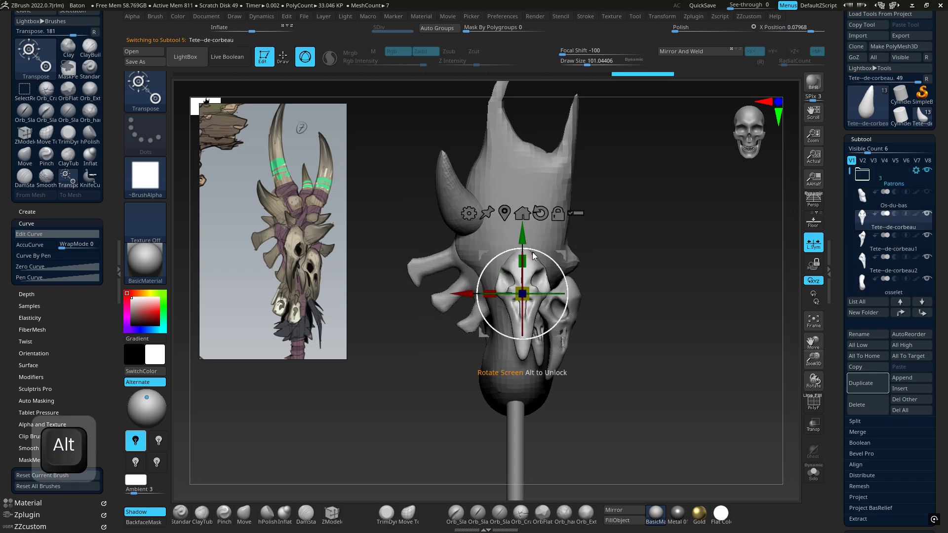
left_click_drag(563, 256, 553, 241)
left_click(540, 353, "alt")
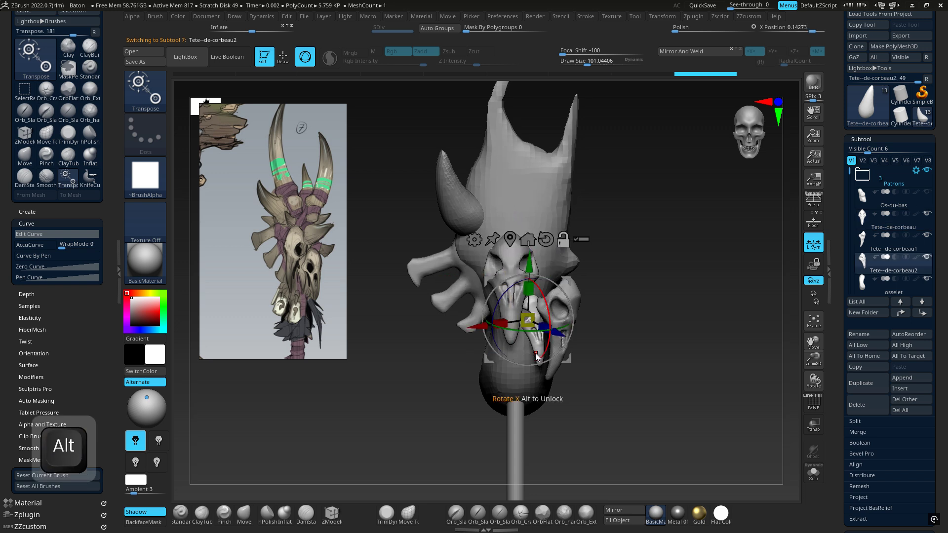
left_click(581, 240)
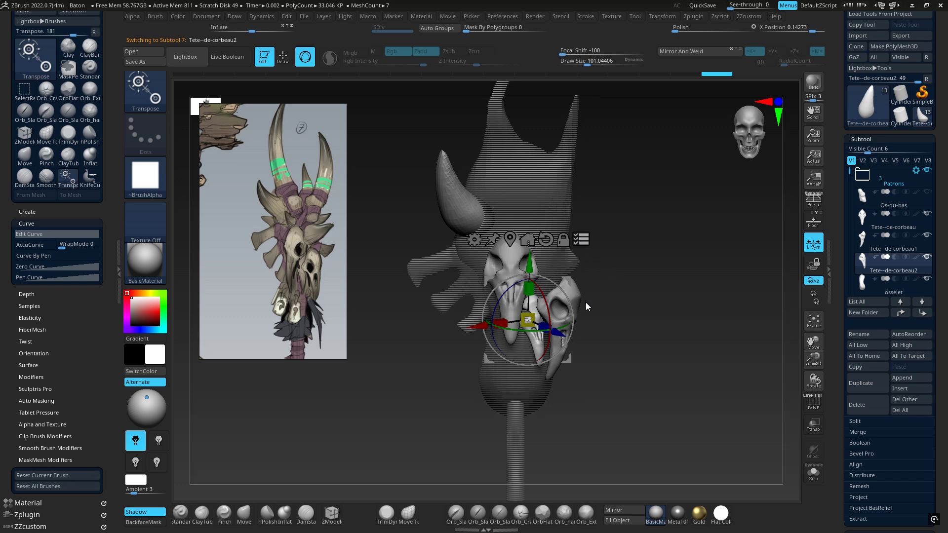
key("ctrl")
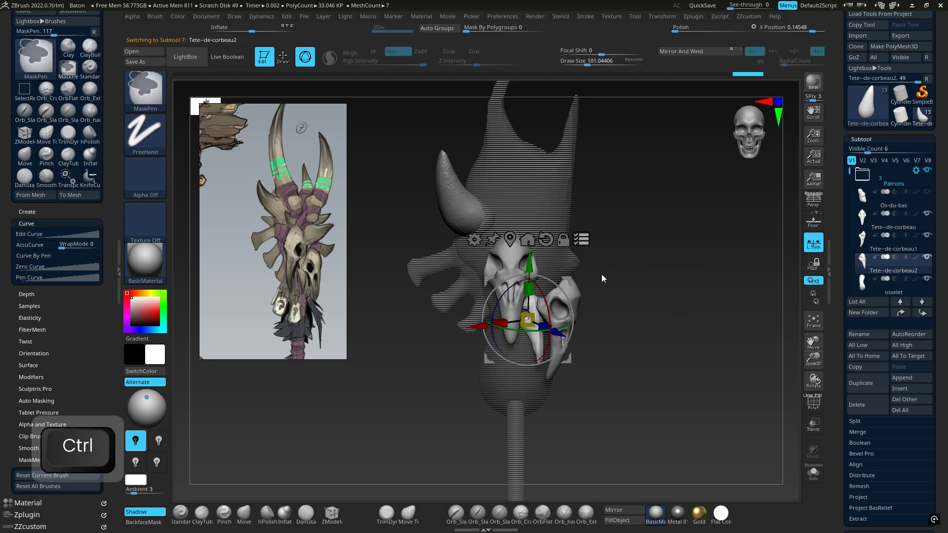
key("ctrl+z")
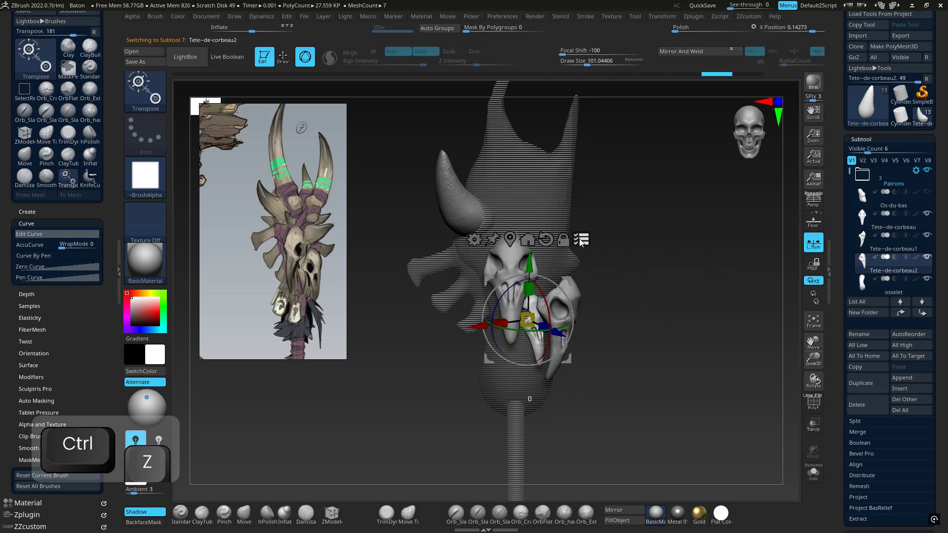
left_click_drag(530, 262, 535, 251)
left_click(572, 295, "alt")
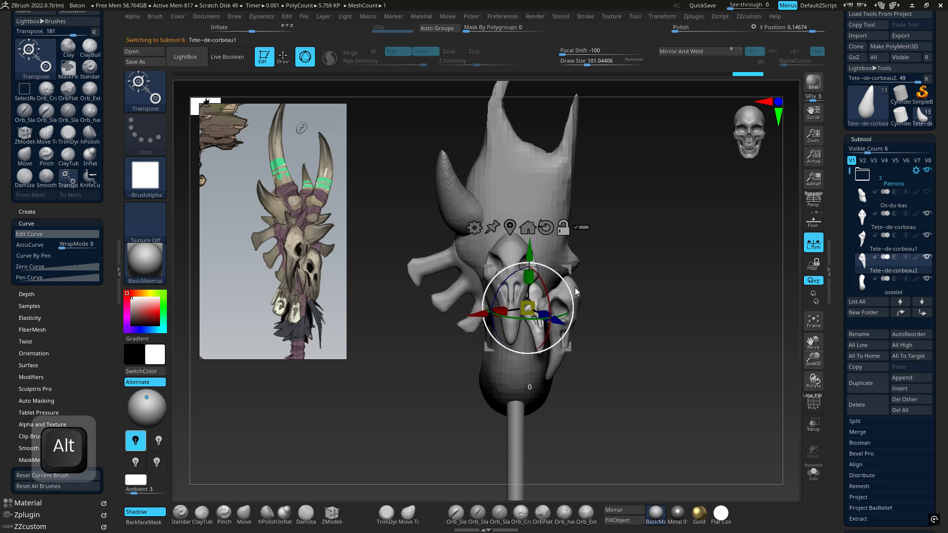
left_click_drag(592, 274, 591, 260)
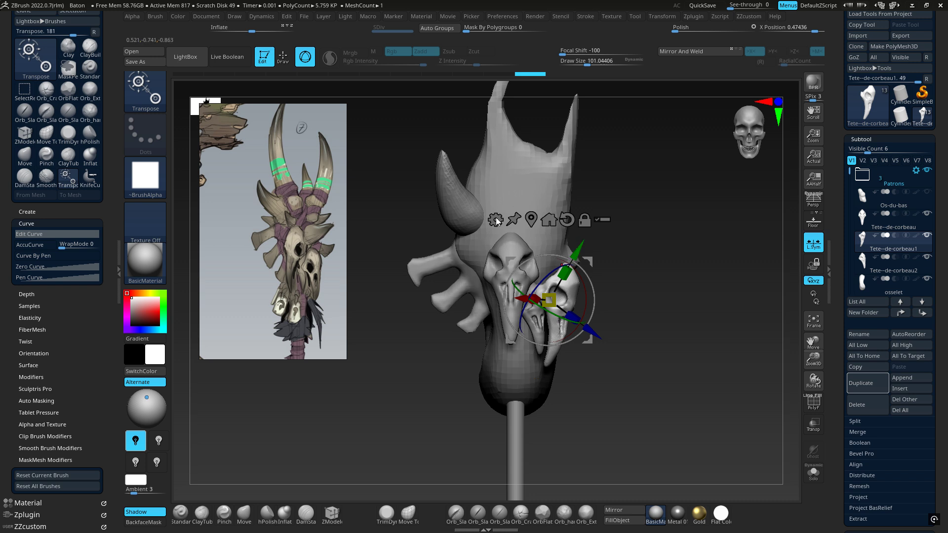
right_click_drag(549, 209, 429, 209, "ctrl")
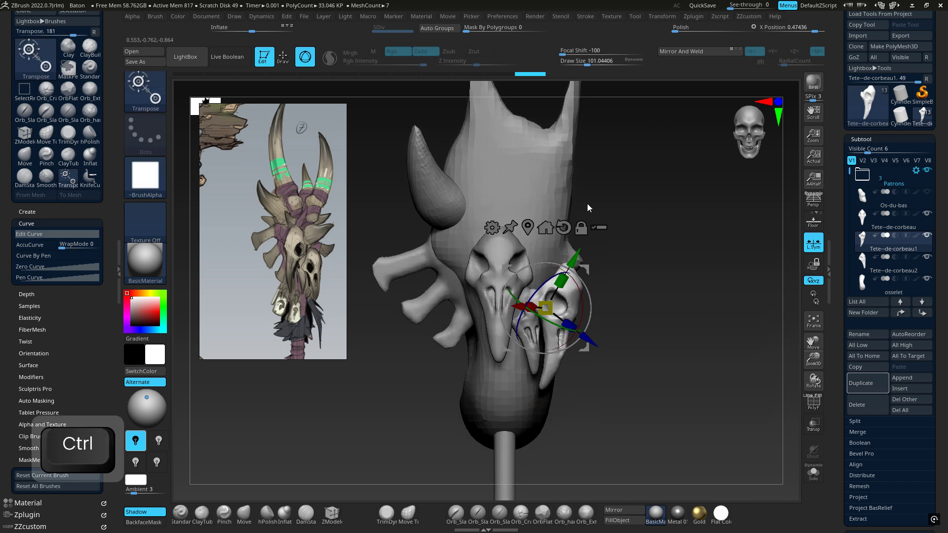
Build up a rounded mound with ClayBuildup on the front of the staff's head, just above the central crow skull.
left_click(500, 209, "alt")
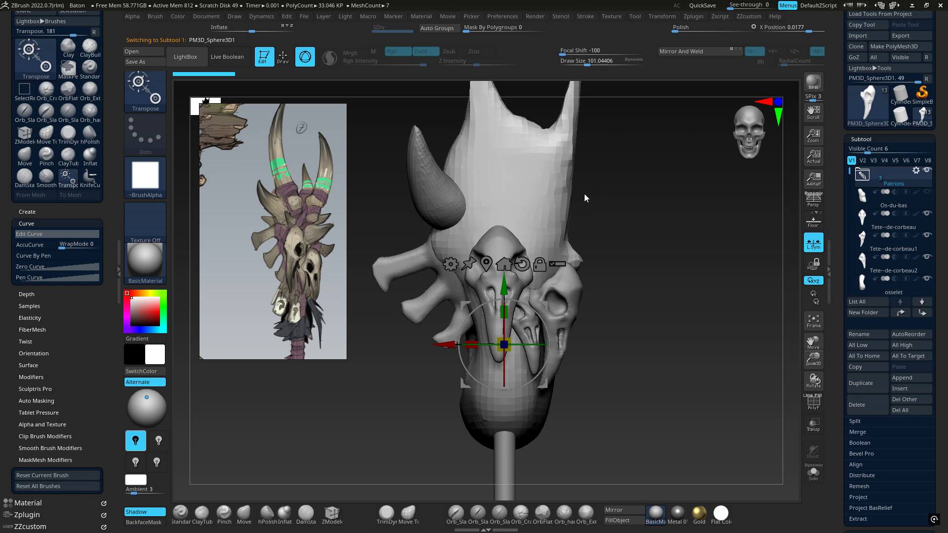
key("1")
key("space")
mouse_move(523, 198)
left_mouse_down()
mouse_move(501, 206)
mouse_move(518, 204)
mouse_move(501, 198)
left_mouse_up()
right_click_drag(501, 197, 457, 191)
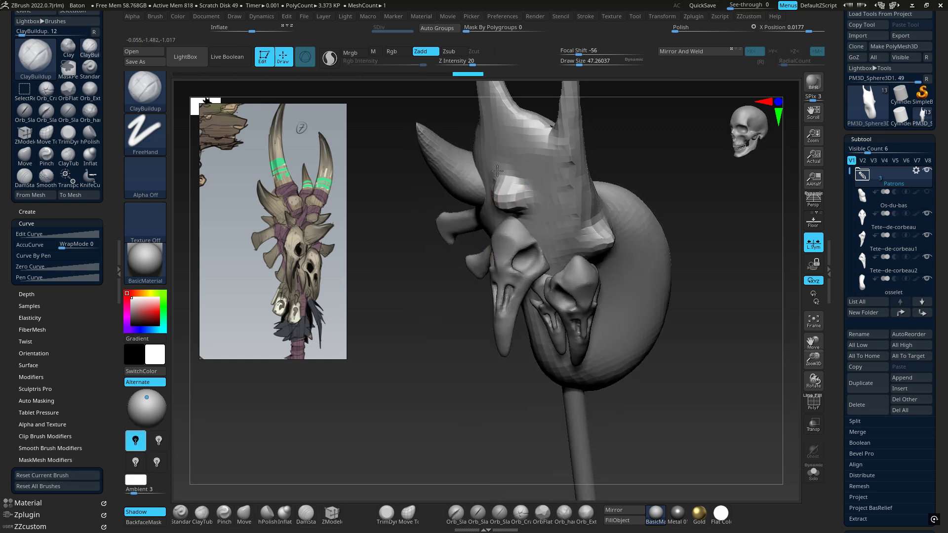
left_click_drag(505, 196, 504, 188)
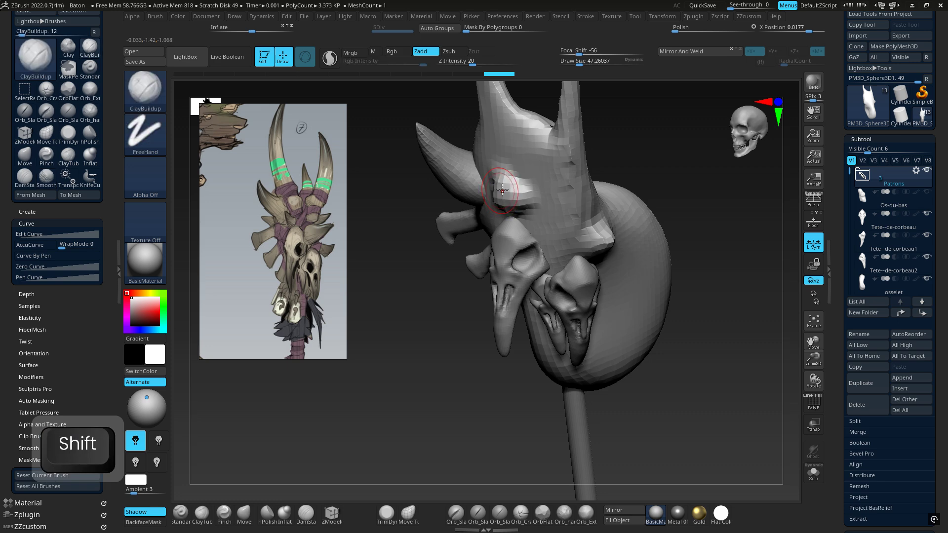
right_click_drag(503, 184, 532, 146)
left_click_drag(484, 202, 482, 197)
right_click_drag(479, 212, 465, 220)
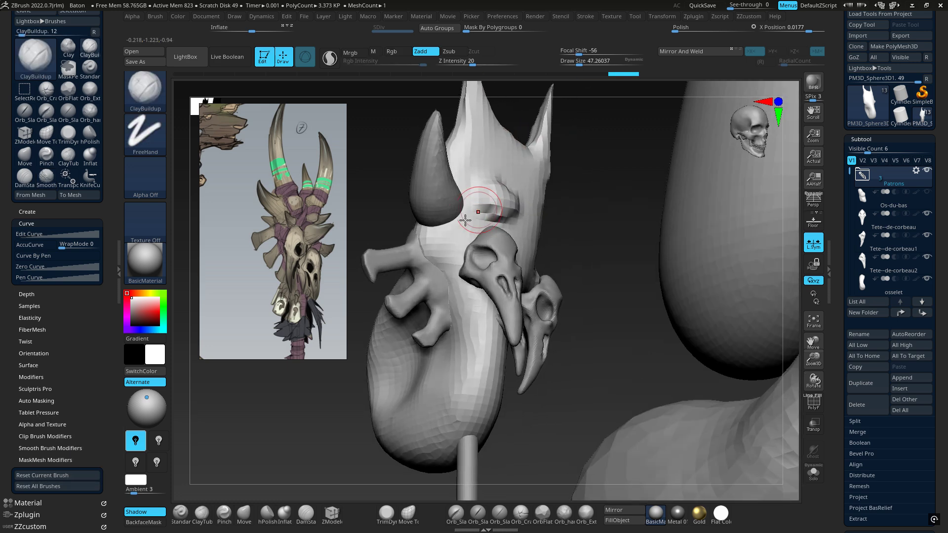
left_click_drag(501, 201, 503, 197)
mouse_move(578, 222)
right_mouse_down()
mouse_move(620, 243)
mouse_move(614, 232)
mouse_move(661, 239)
right_mouse_up()
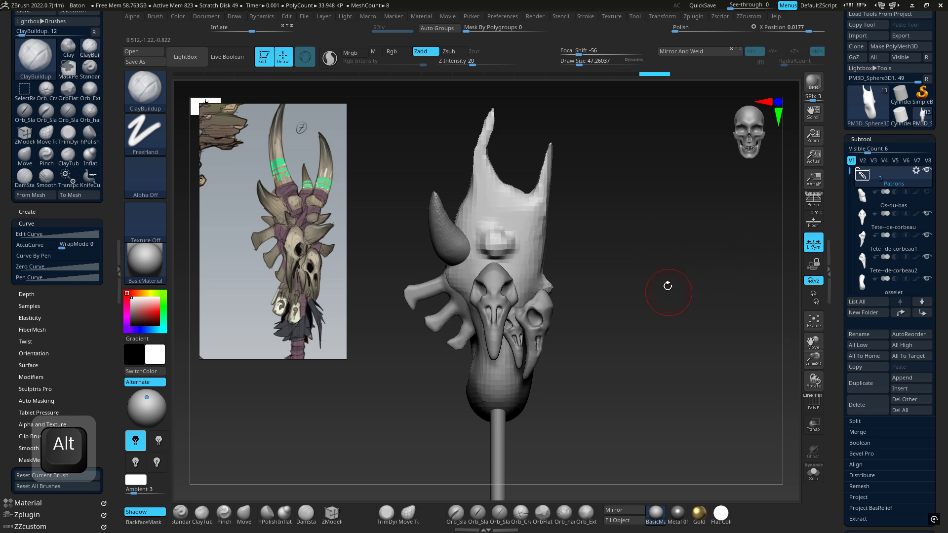
Select the Corne-big horn and move it sideways in line with the staff, to an X Position of about 0.02.
right_click_drag(667, 286, 549, 270, "ctrl")
right_click_drag(618, 242, 593, 334, "alt")
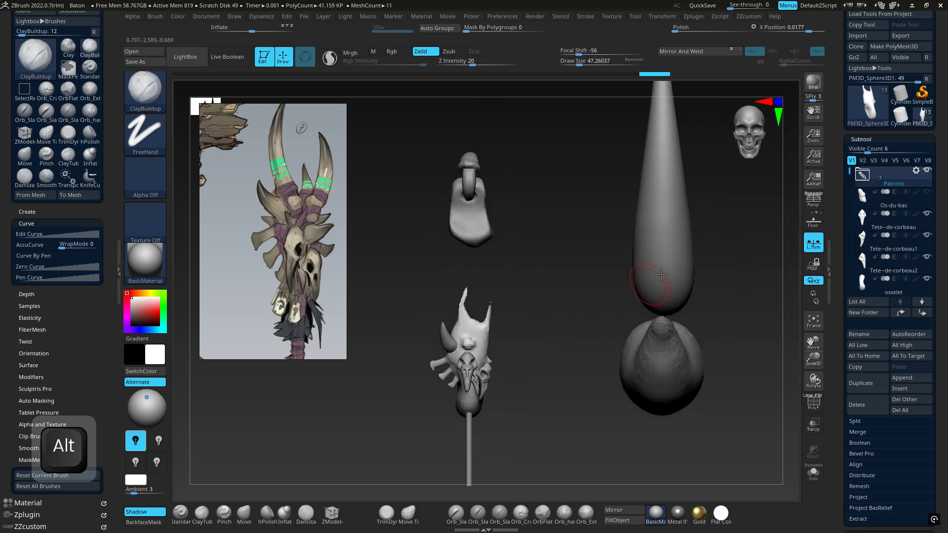
right_click_drag(650, 266, 592, 267)
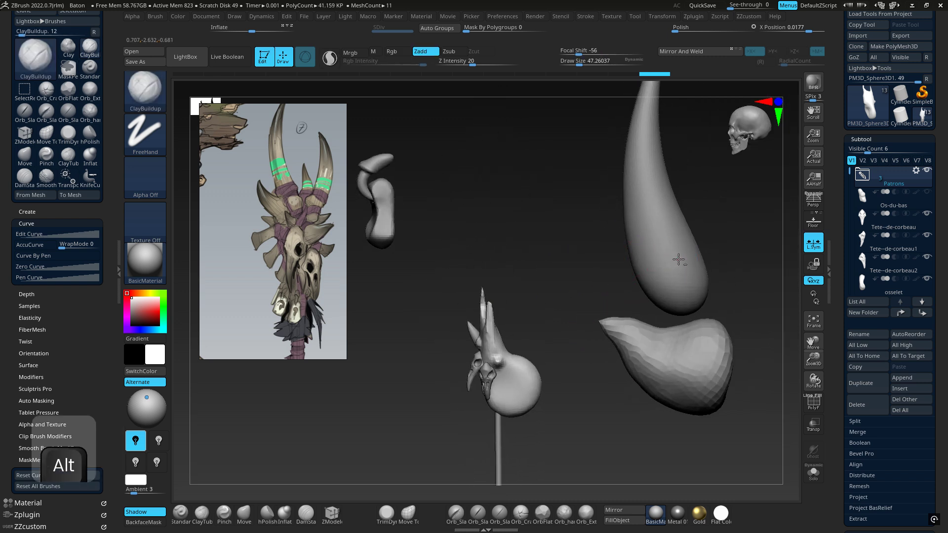
left_click(678, 259, "alt")
right_click_drag(512, 279, 563, 273, "shift")
key("w")
key("ctrl")
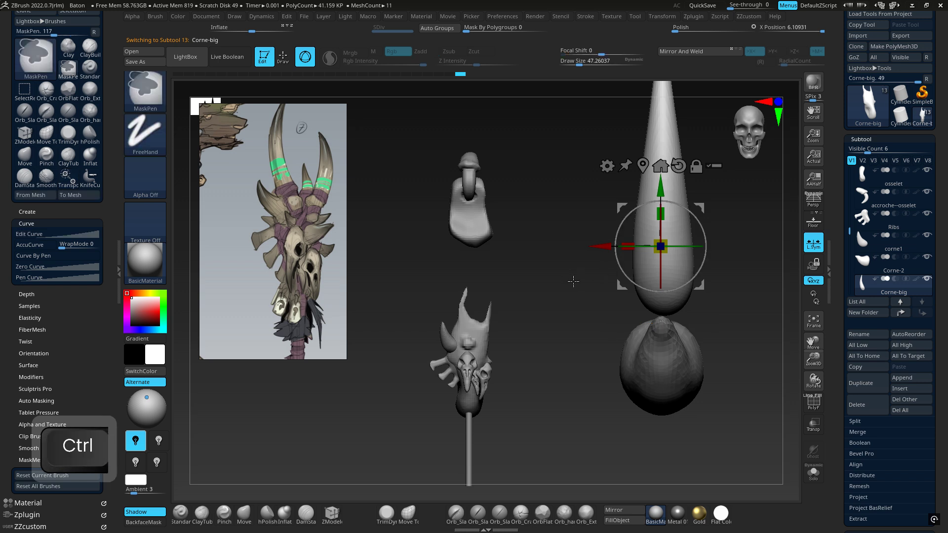
left_click_drag(708, 205, 558, 251)
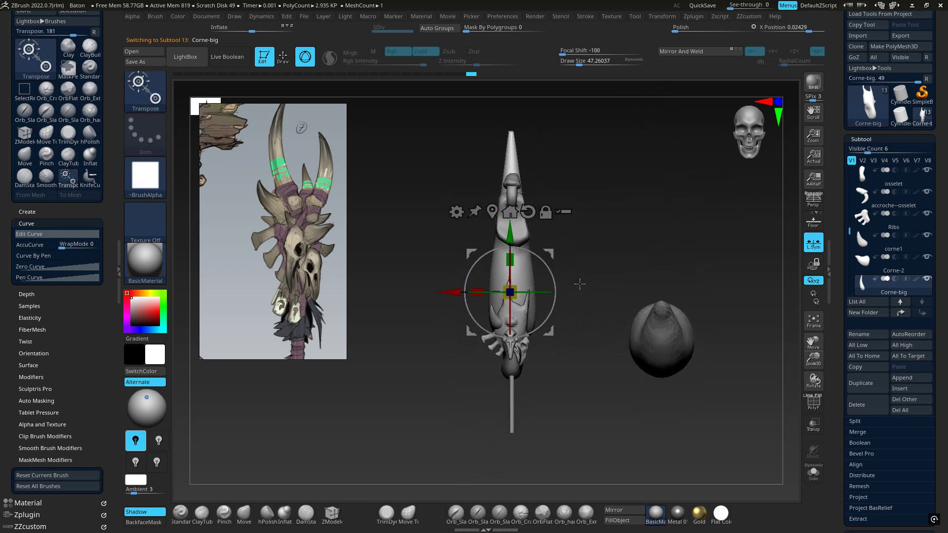
Scale the big horn down and move it onto the upper front of the staff's head, at an X Position of about -0.03.
right_click_drag(691, 269, 711, 297, "ctrl")
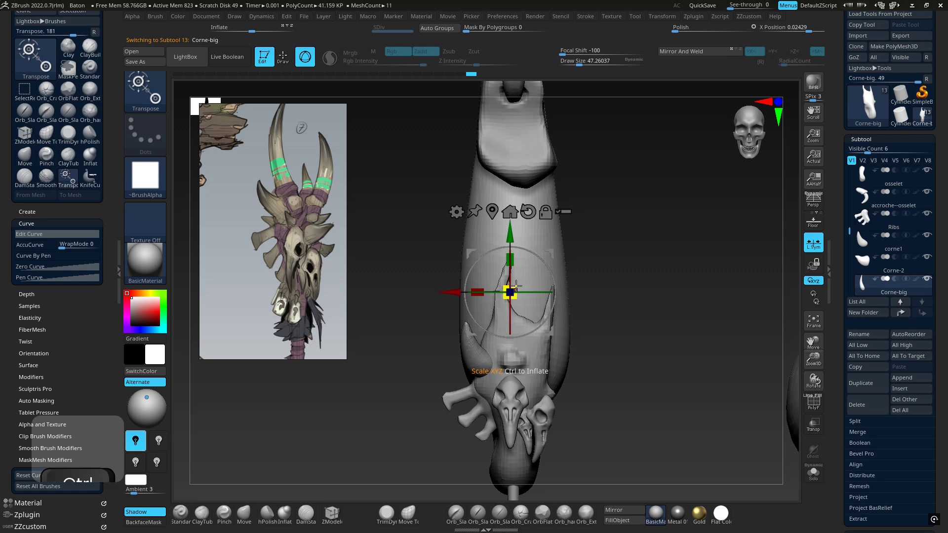
left_click_drag(510, 292, 447, 326)
right_click_drag(448, 326, 368, 306)
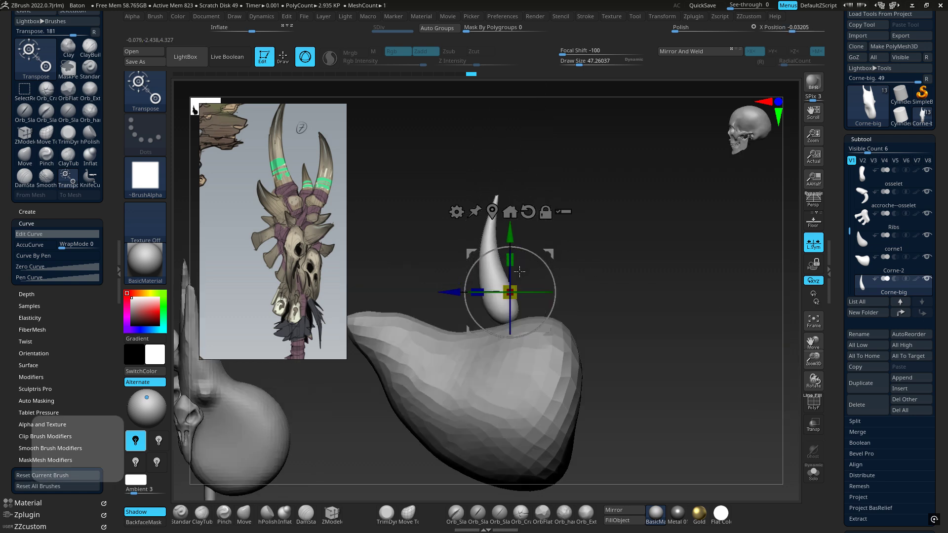
right_click_drag(471, 271, 724, 264, "alt")
left_click_drag(708, 285, 384, 285)
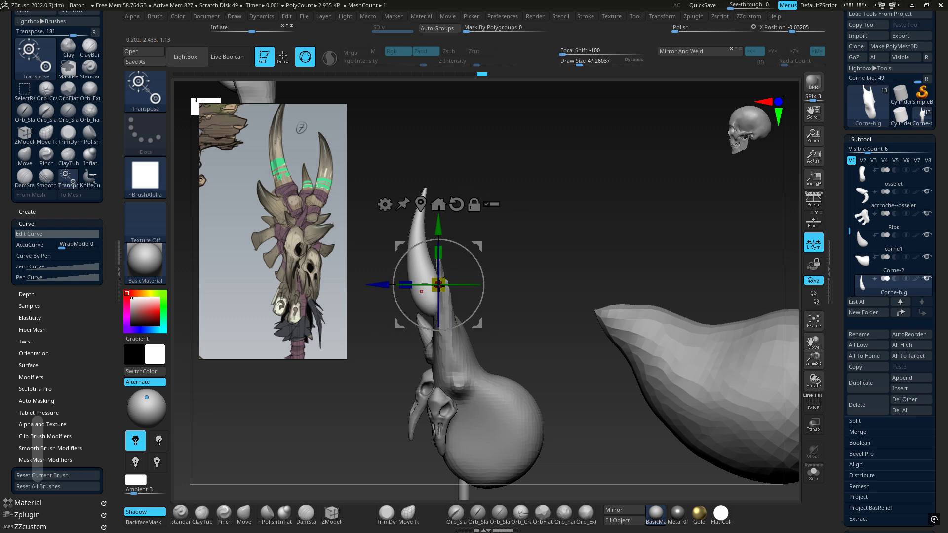
right_click_drag(384, 285, 600, 259)
left_click_drag(525, 189, 516, 214)
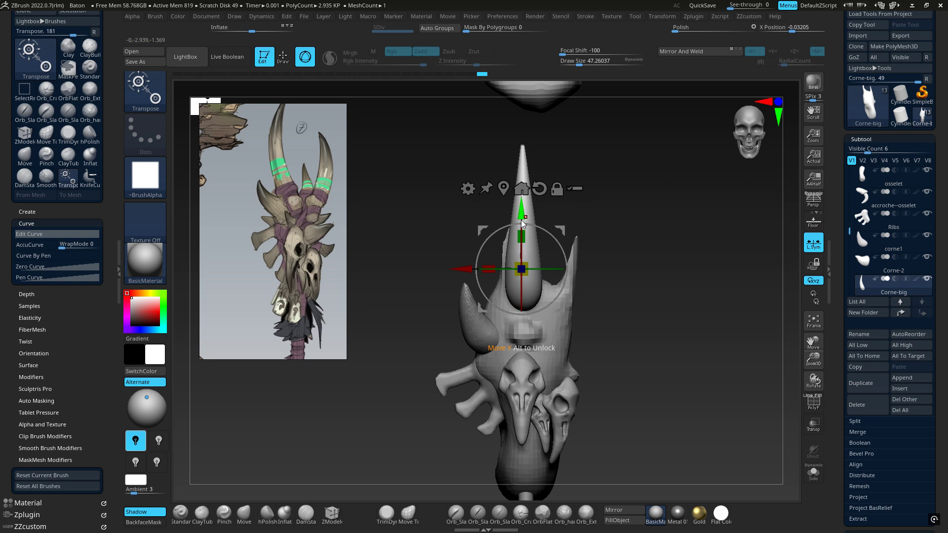
Lower the gizmo's pivot to the big horn's base and rotate the horn around Y, to an X Position of about -0.22.
left_click_drag(520, 219, 543, 264, "alt")
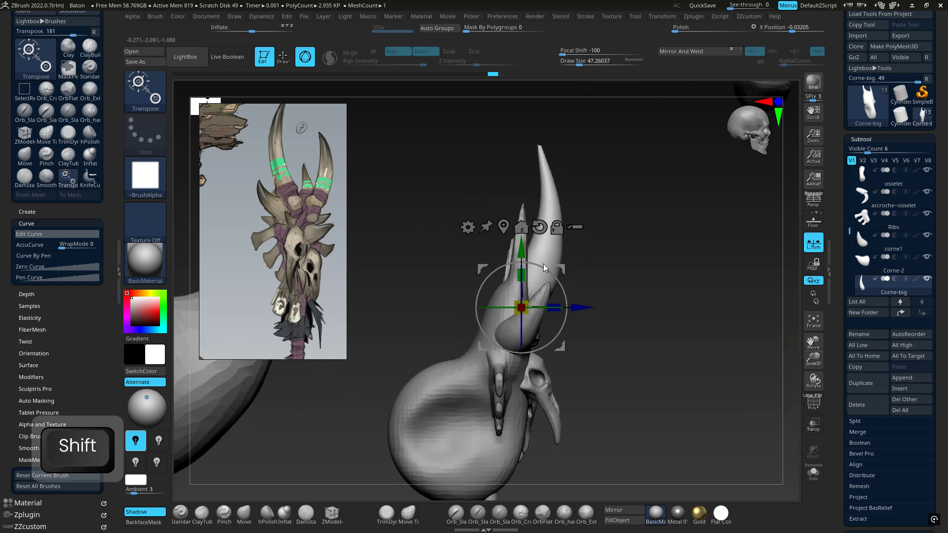
left_click(816, 475)
left_click(812, 476)
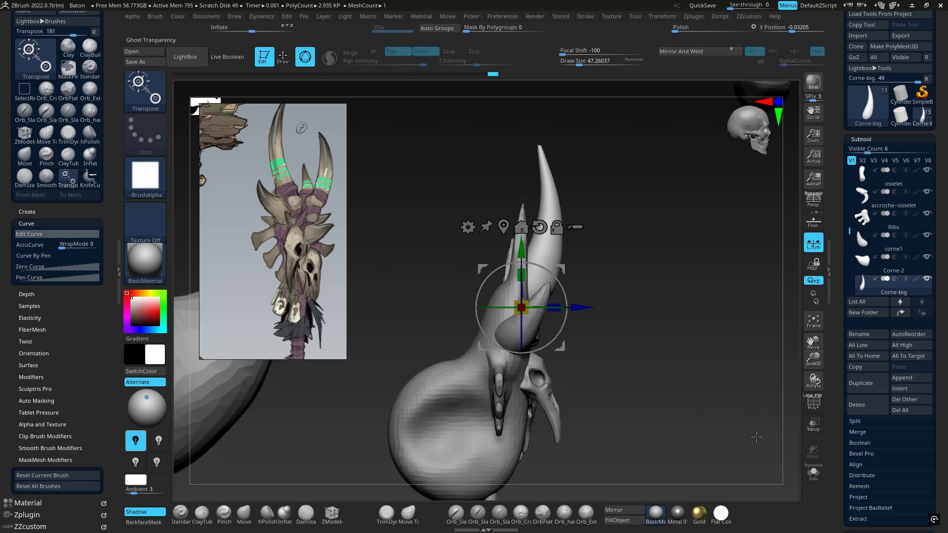
left_click_drag(676, 376, 614, 355)
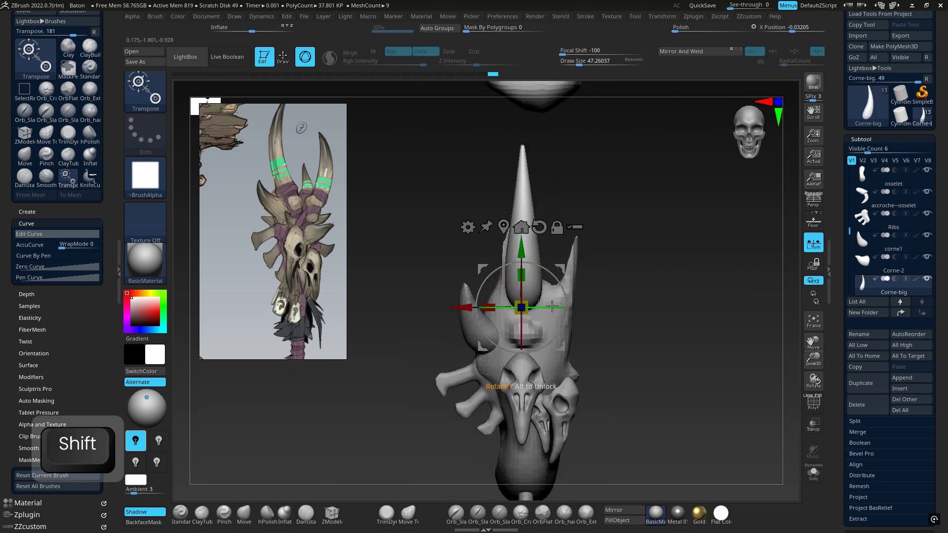
left_click_drag(553, 307, 438, 299)
left_click_drag(583, 277, 617, 277)
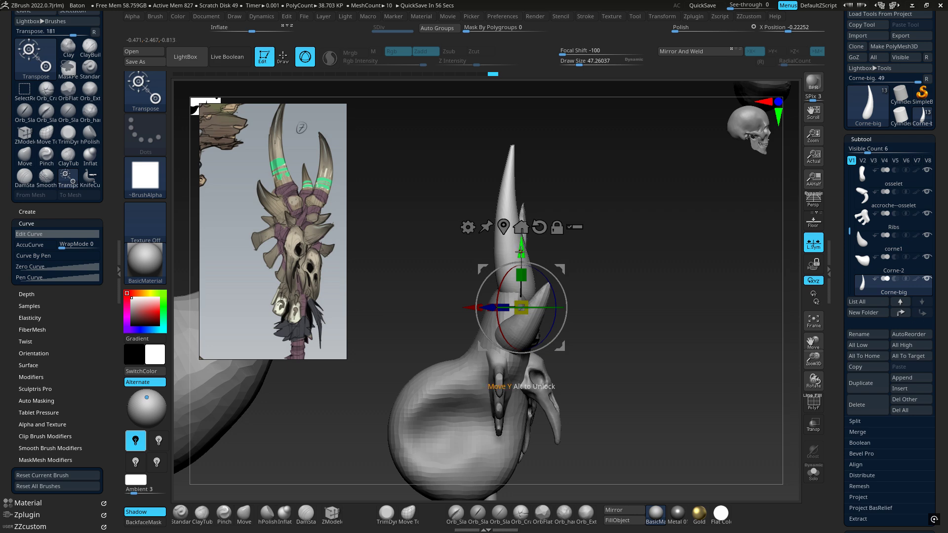
Reset the gizmo's orientation, shift the big horn back along Z, and scale it down to about 0.79 of its size.
left_click(540, 221, "alt")
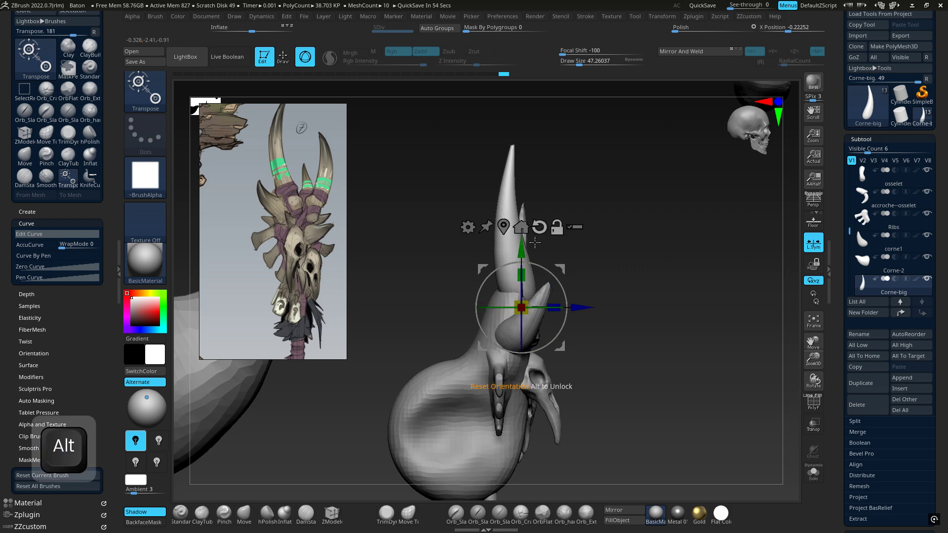
left_click_drag(587, 306, 505, 267)
key("shift")
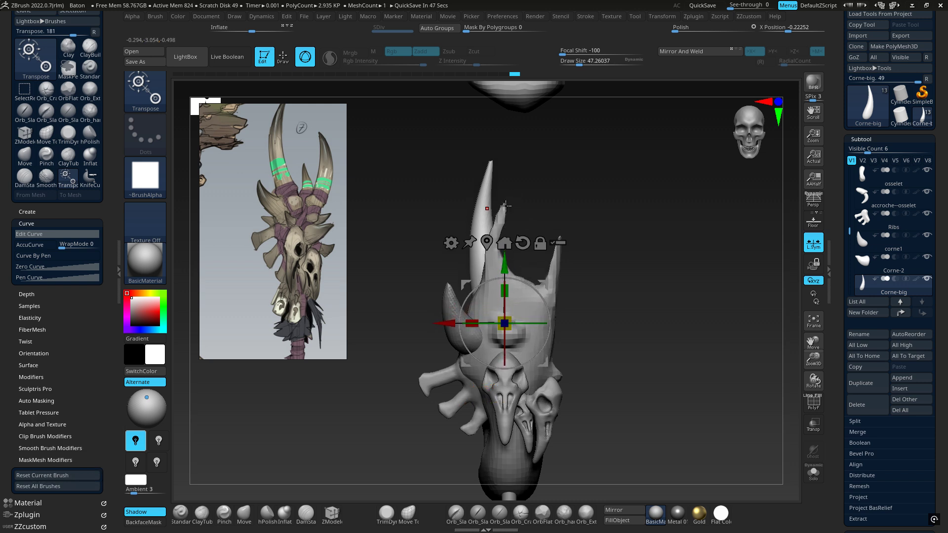
left_click_drag(515, 314, 506, 320)
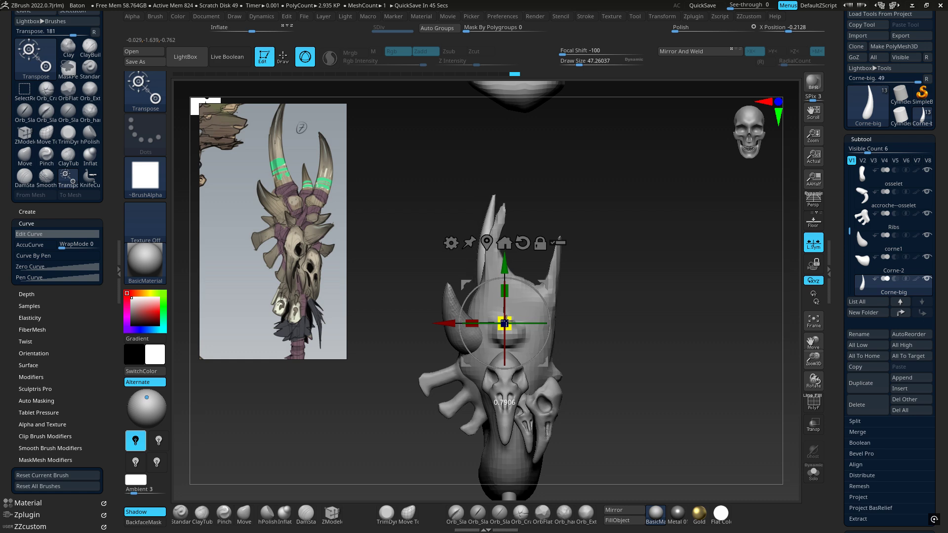
right_click_drag(528, 298, 535, 275)
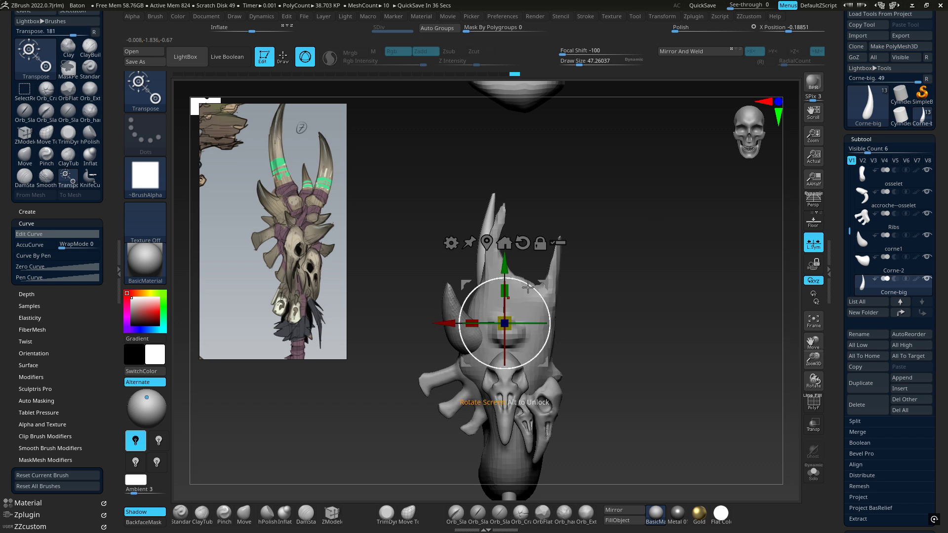
Duplicate the big horn, move the copy across to the other side of the head along X, and rotate it around Y.
left_click(861, 383)
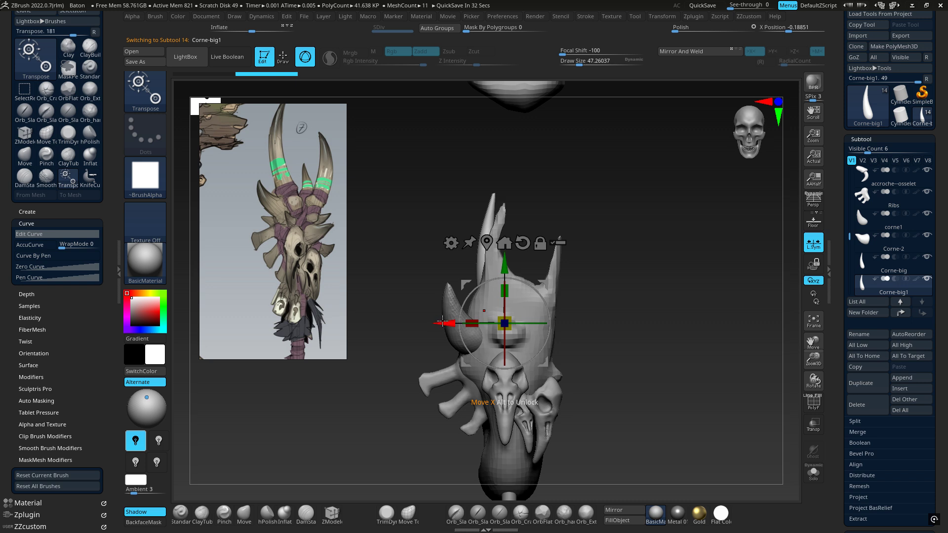
left_click_drag(444, 322, 507, 326)
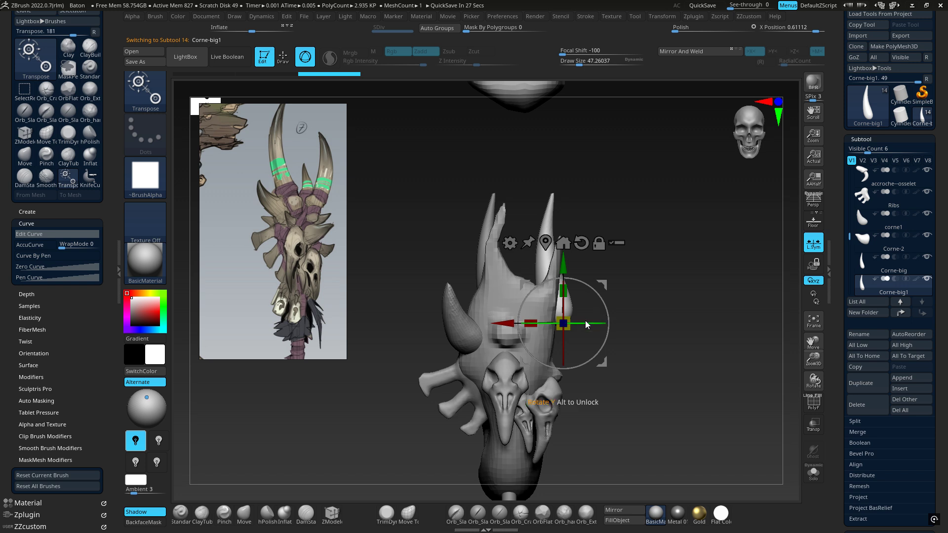
left_click_drag(589, 323, 509, 303)
left_click_drag(607, 321, 602, 324)
Bring the duplicated horn inward along X and scale it down, to an X Position of about 0.49.
left_click_drag(652, 285, 657, 246, "alt")
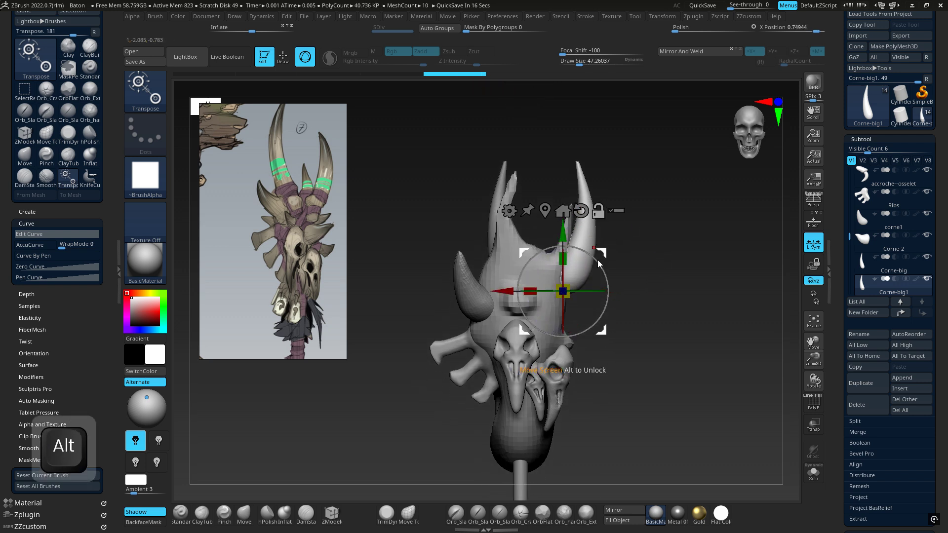
left_click_drag(512, 295, 485, 297)
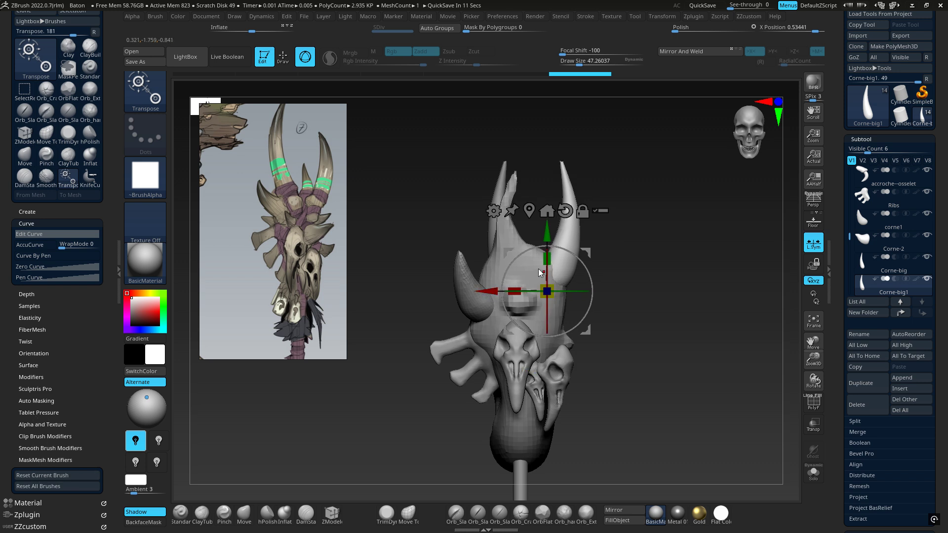
left_click_drag(551, 288, 547, 293)
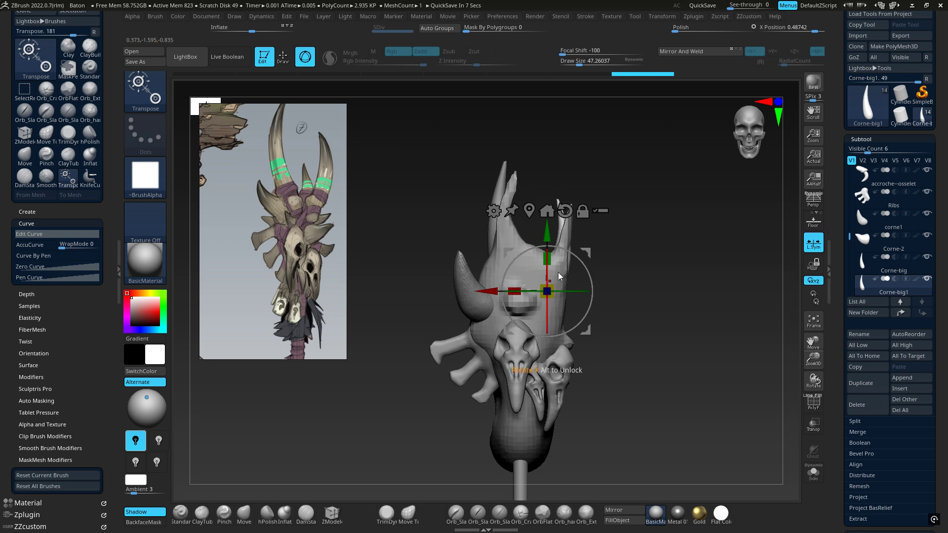
Duplicate the Corne-big1 horn and move the copy along X into the gap between the two big horns.
left_click(509, 434, "alt")
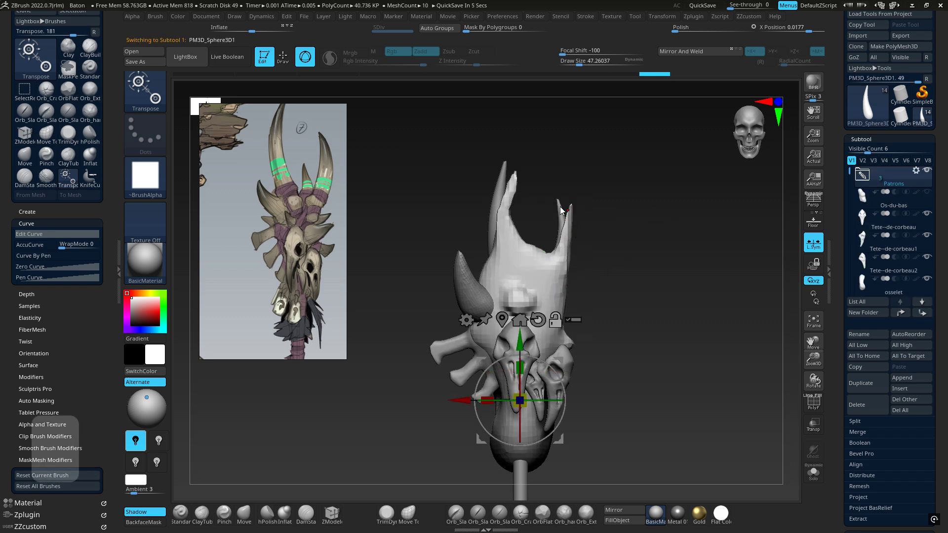
left_click(564, 206, "alt")
left_click(561, 214, "alt")
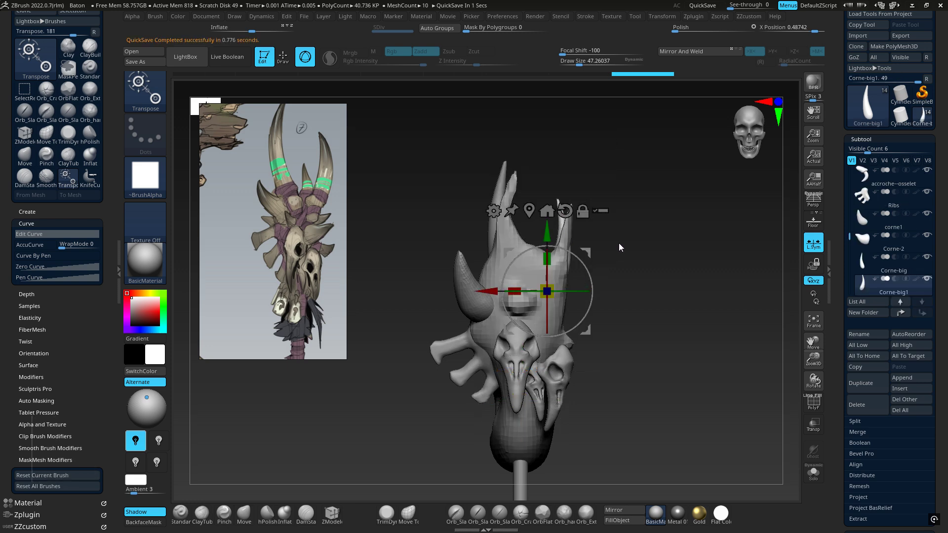
left_click_drag(615, 264, 755, 301)
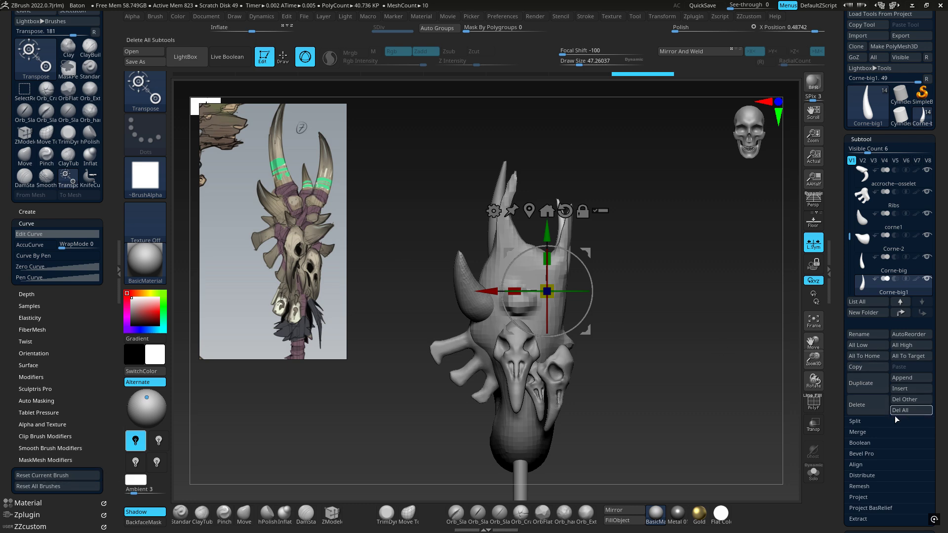
left_click(872, 391)
left_click_drag(637, 297, 464, 290)
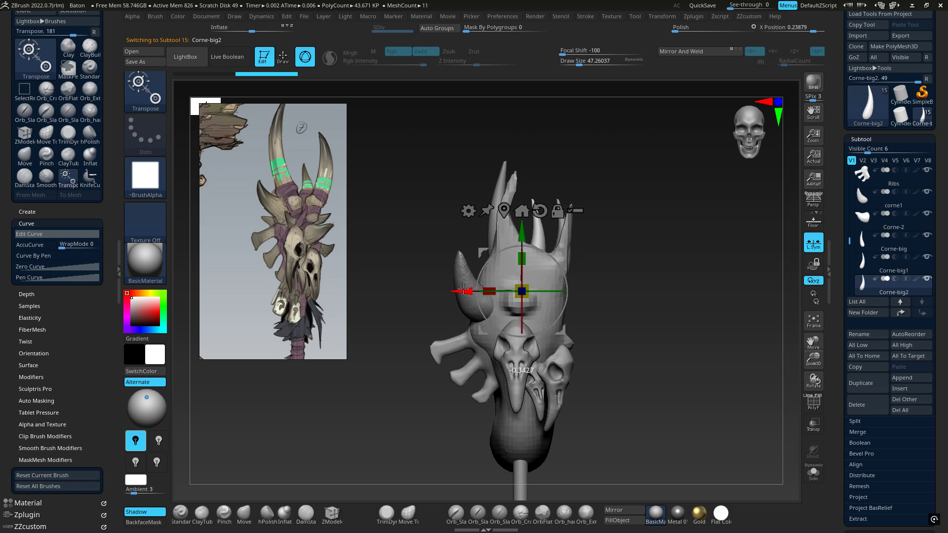
Rotate the middle horn about -87 degrees around Y and inspect it in isolation before showing all parts again.
right_click_drag(564, 290, 529, 299)
left_click_drag(529, 305, 552, 297)
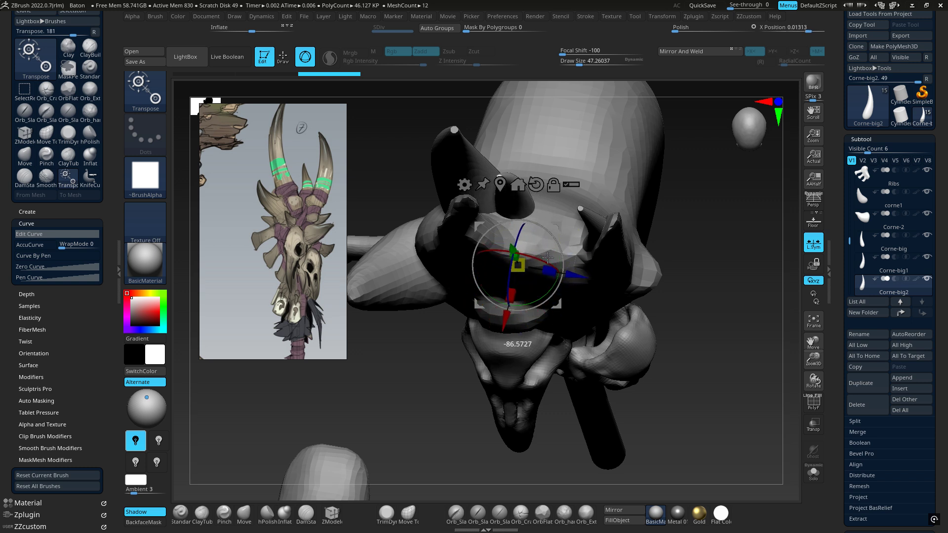
left_click(814, 473)
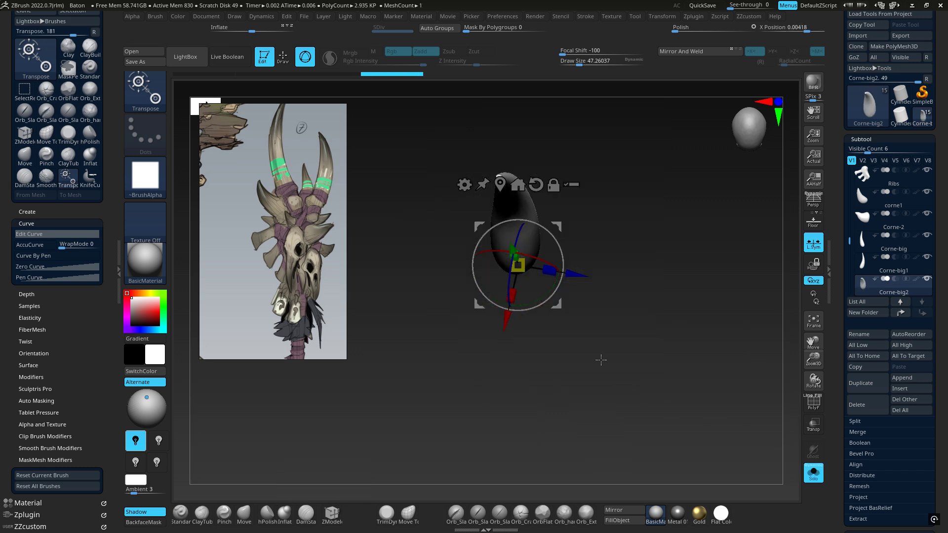
right_click_drag(599, 360, 597, 250)
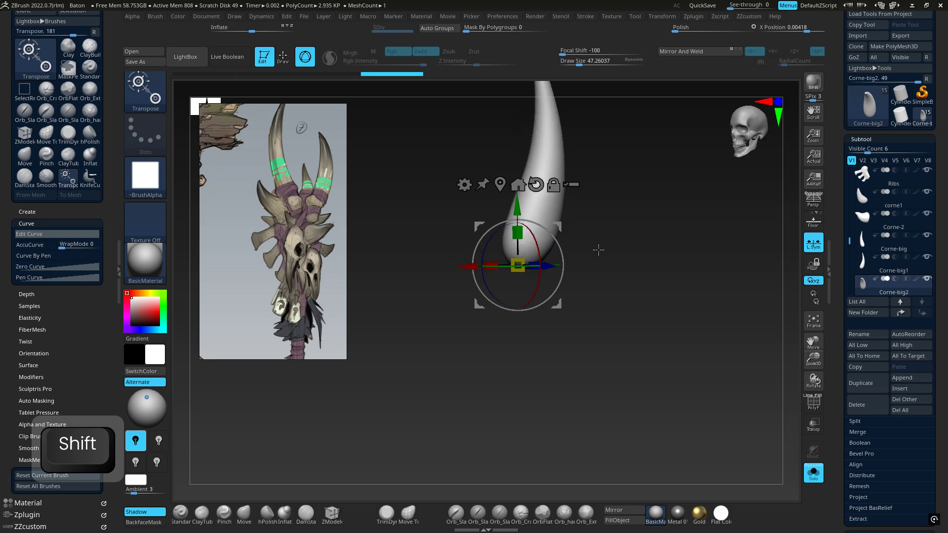
left_click(815, 475)
right_click_drag(585, 316, 497, 289, "ctrl")
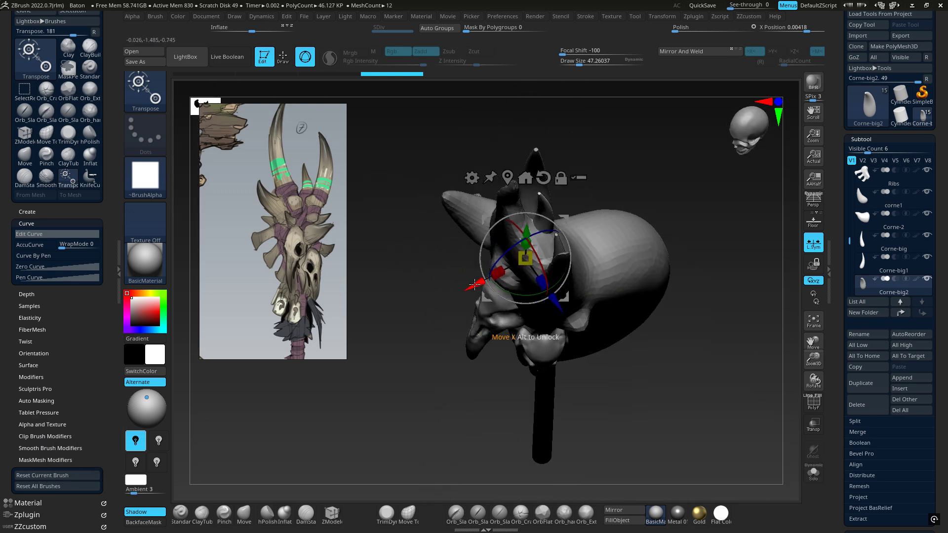
Shift the middle horn toward the back of the head along its X and Z axes, to an X Position of about 0.11.
left_click_drag(475, 284, 492, 276)
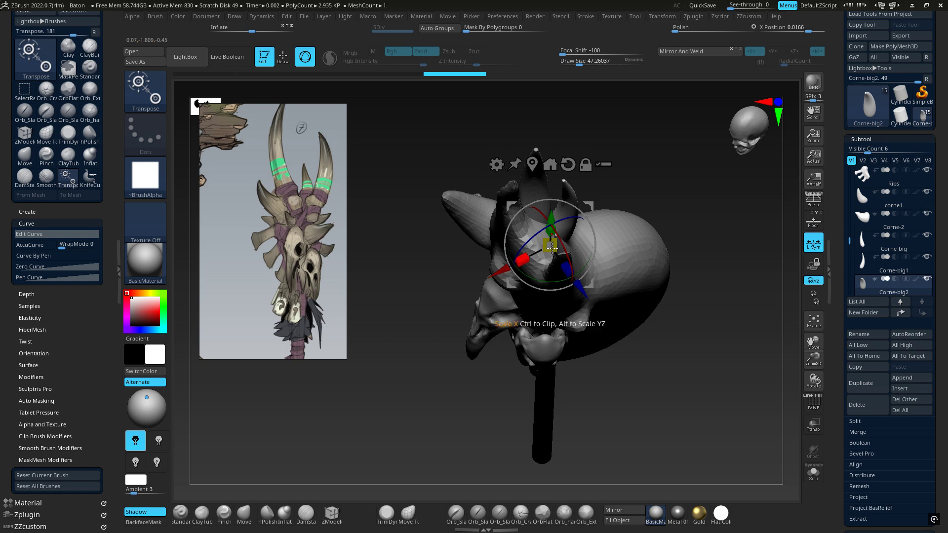
left_click_drag(586, 301, 576, 277)
right_click_drag(575, 284, 608, 238)
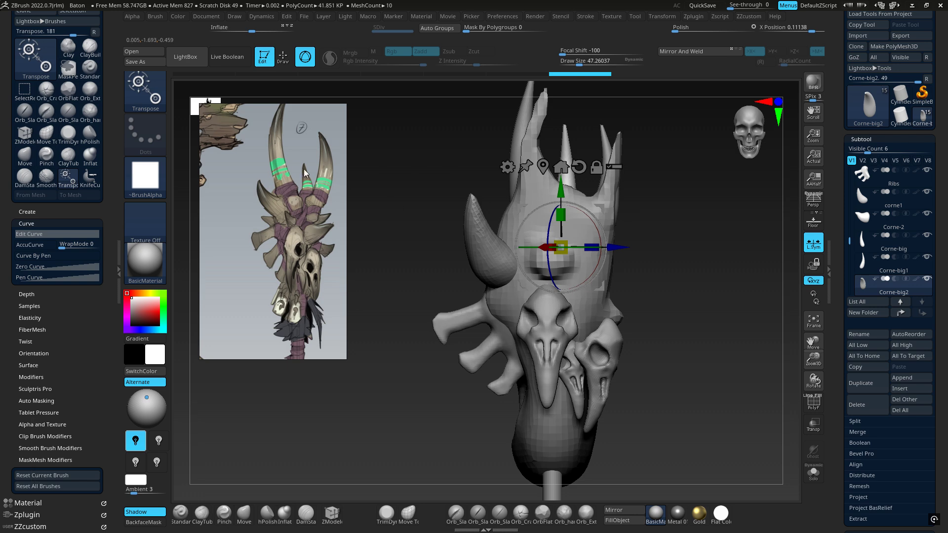
mouse_move(562, 246)
right_mouse_down()
mouse_move(532, 220)
mouse_move(545, 218)
mouse_move(576, 244)
mouse_move(605, 227)
mouse_move(565, 239)
right_mouse_up()
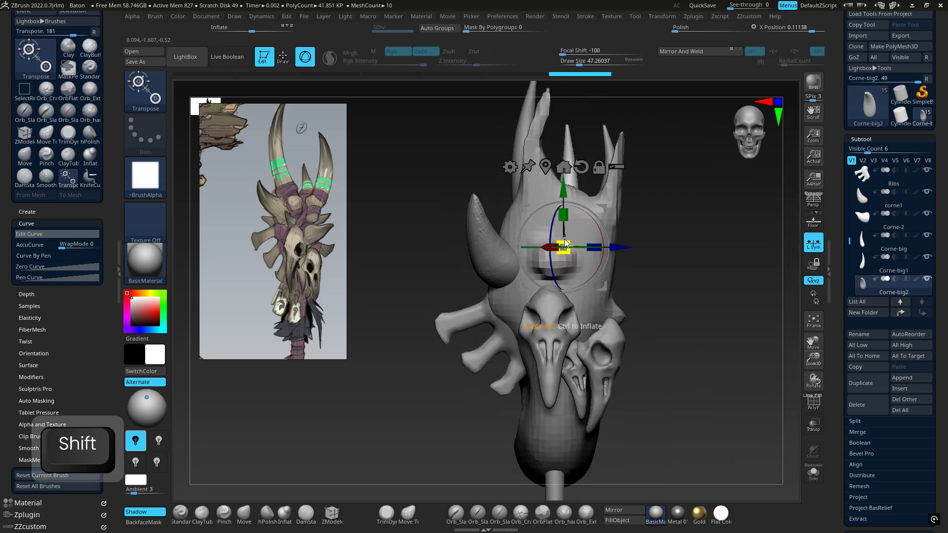
Reset the gizmo's orientation, raise the middle horn along Y, and scale it down to about 0.91 of its size.
left_click(583, 167, "alt")
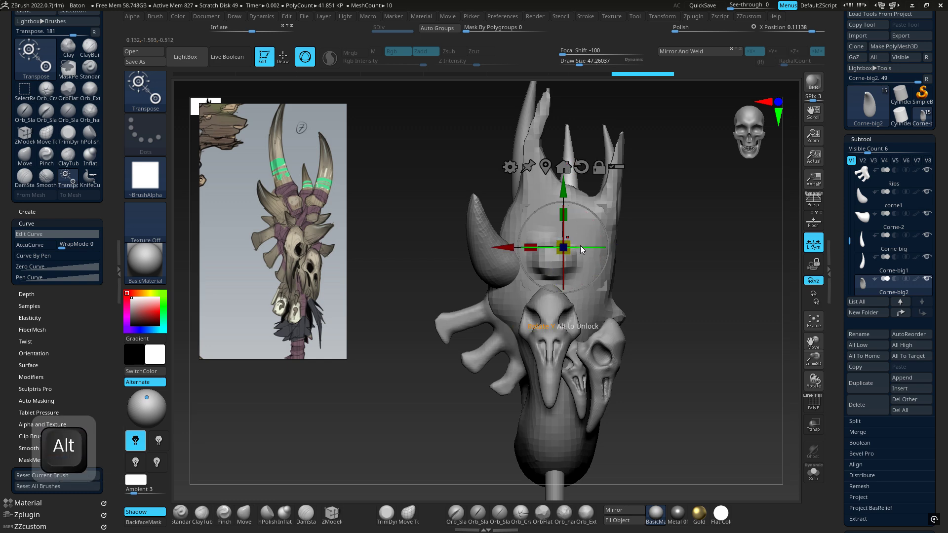
left_click_drag(567, 246, 568, 247)
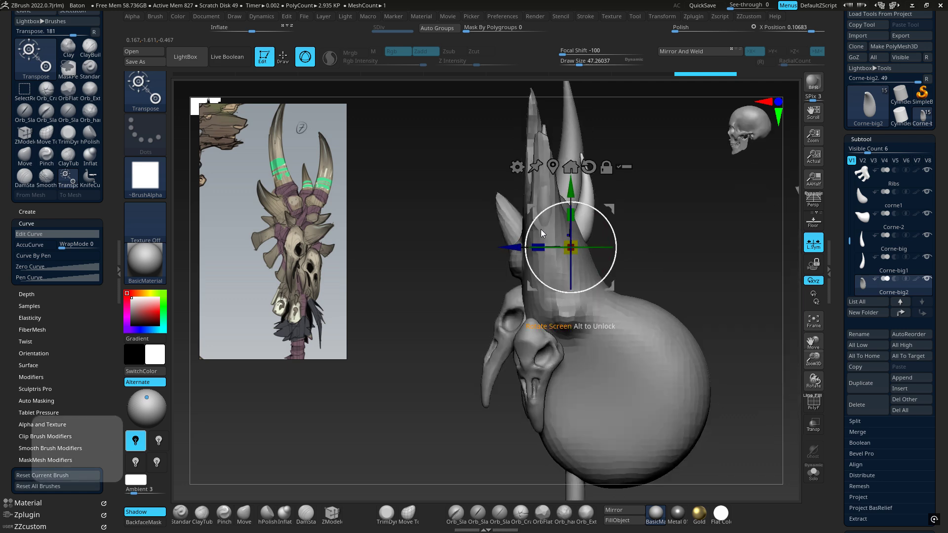
left_click_drag(569, 187, 568, 164, "shift")
right_click_drag(580, 186, 622, 195)
left_click_drag(589, 227, 589, 226)
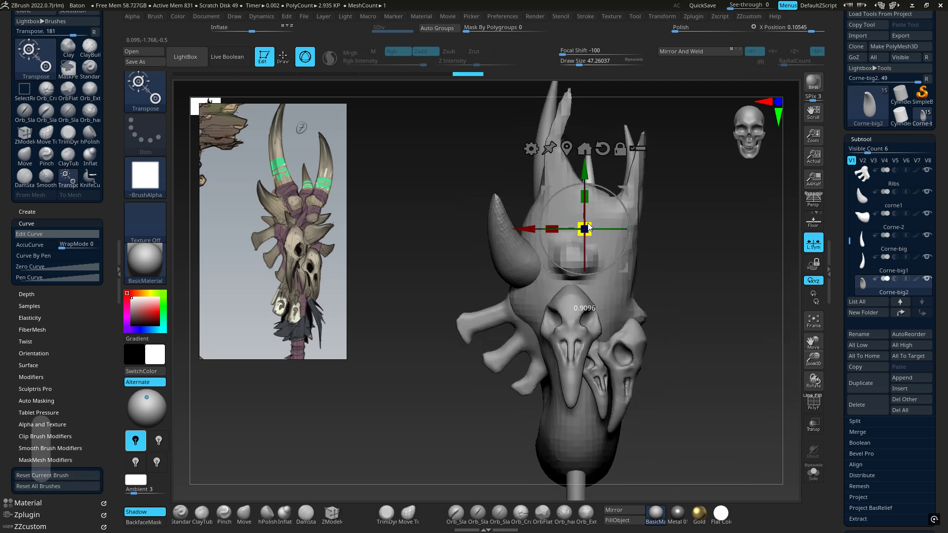
right_click_drag(592, 210, 585, 228)
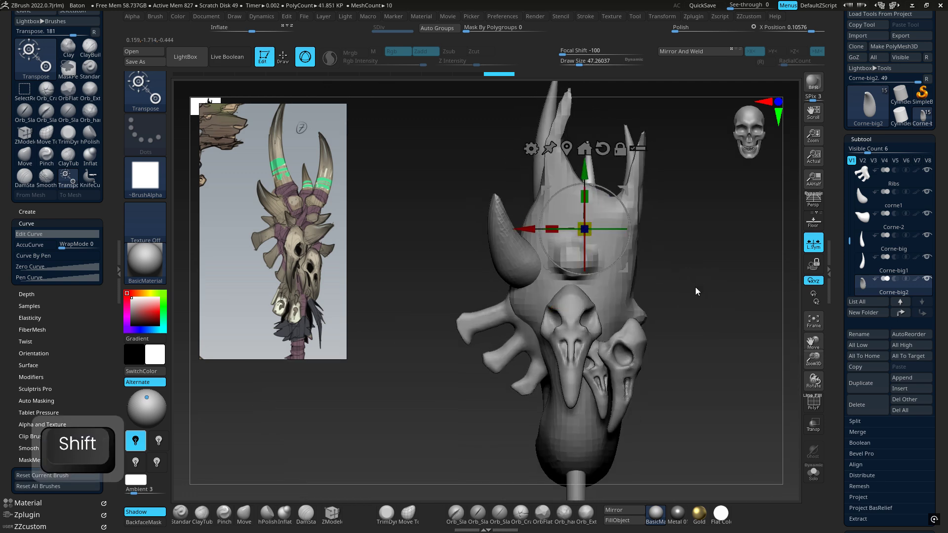
Select the head's base mesh and smooth down its sculpted placeholder spikes around the new horns, using a draw size of about 89.
left_click(613, 289, "alt")
right_click_drag(679, 217, 589, 250, "alt")
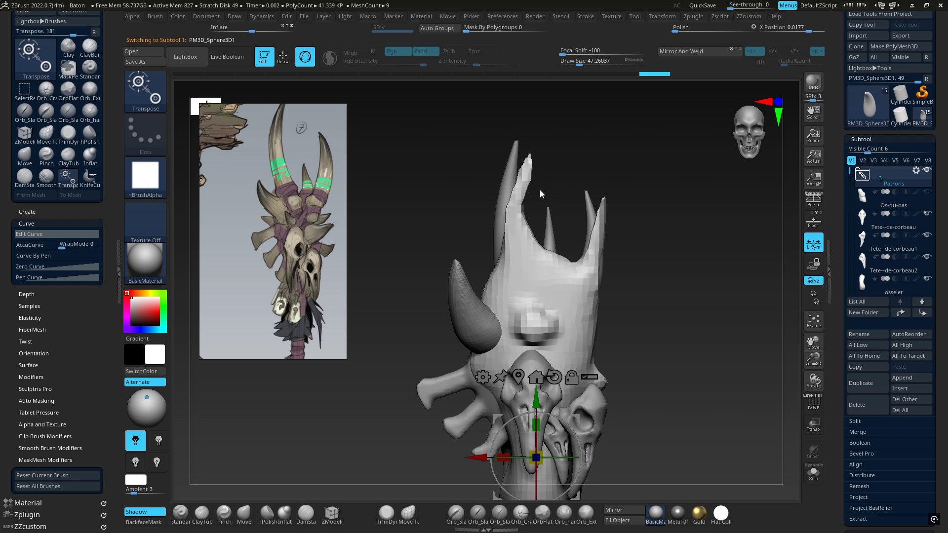
key("1")
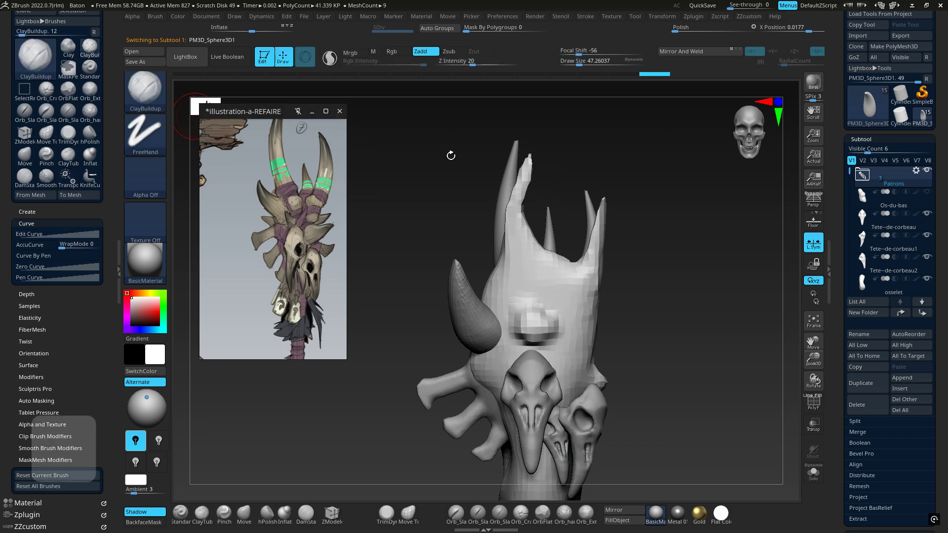
key("shift")
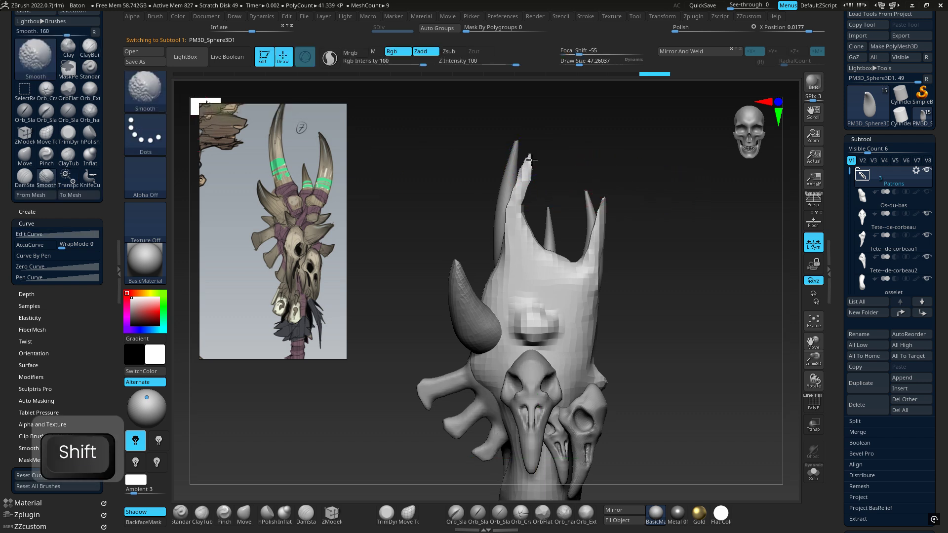
key("alt")
key("shift")
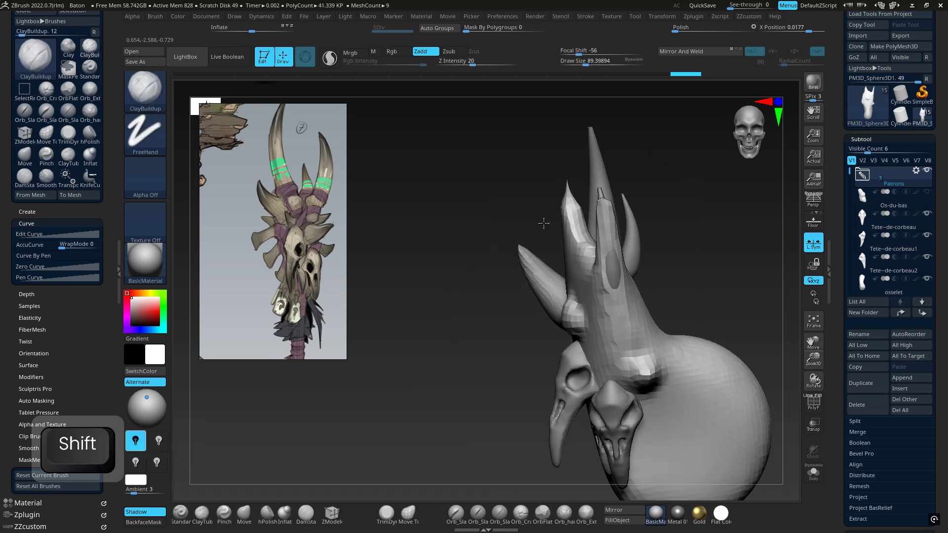
left_click_drag(544, 223, 555, 212, "shift")
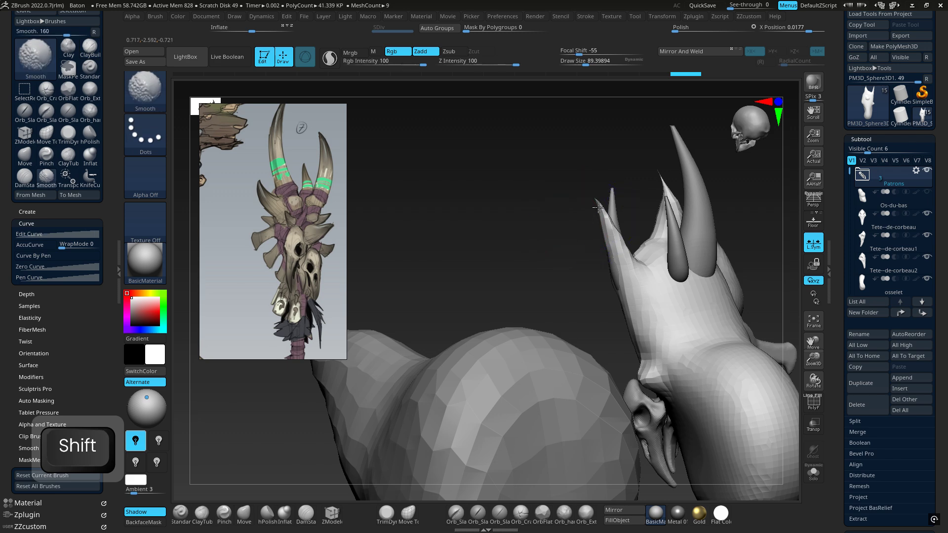
left_click_drag(609, 228, 592, 217, "shift")
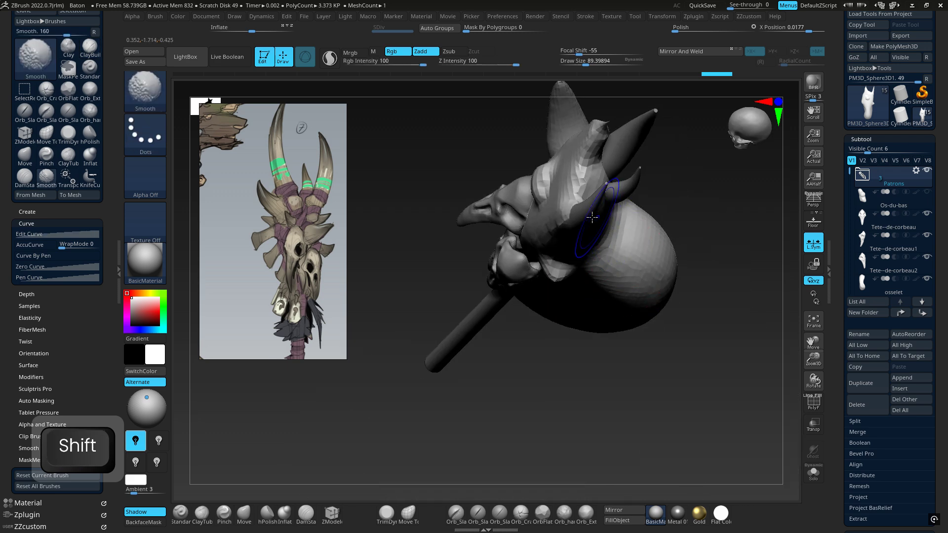
mouse_move(586, 143)
left_mouse_down("shift")
mouse_move(605, 119)
mouse_move(624, 145)
mouse_move(547, 143)
mouse_move(561, 158)
mouse_move(566, 148)
left_mouse_up("shift")
Push the leftover spike bases into the head with the Move brush so its top closes up around the horns.
key("4")
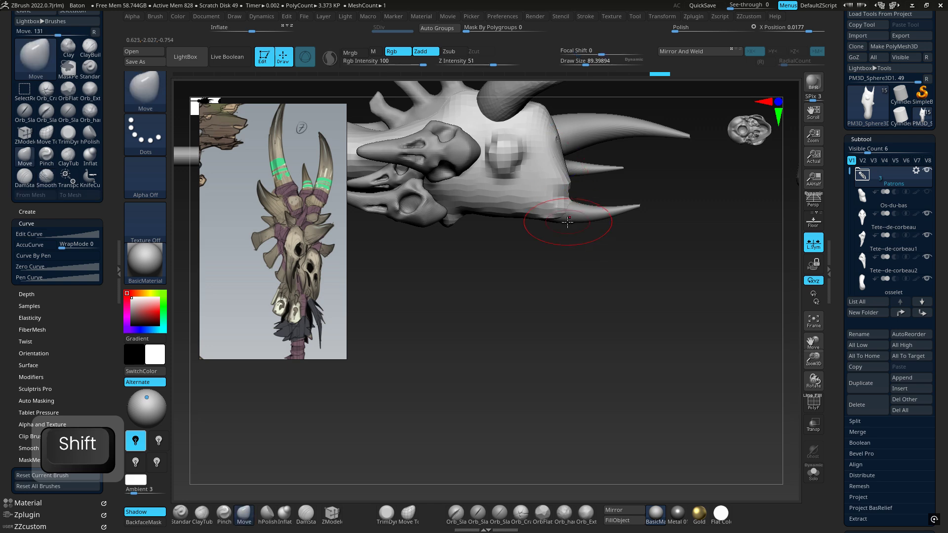
mouse_move(547, 208)
left_mouse_down()
mouse_move(550, 165)
mouse_move(539, 187)
mouse_move(523, 190)
left_mouse_up()
mouse_move(533, 247)
left_mouse_down()
mouse_move(537, 201)
mouse_move(556, 239)
mouse_move(586, 202)
mouse_move(592, 266)
left_mouse_up()
left_click_drag(473, 191, 469, 190)
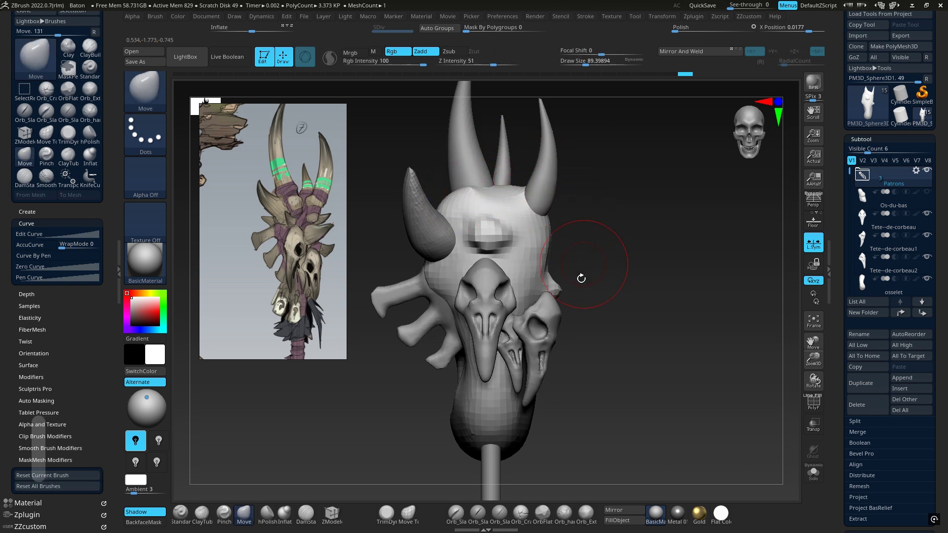
Select the Corne-2 horn beside the staff, activate the transform gizmo, and turn off X symmetry.
mouse_move(582, 277)
right_mouse_down("ctrl")
mouse_move(578, 247)
mouse_move(646, 267)
mouse_move(573, 291)
right_mouse_up("ctrl")
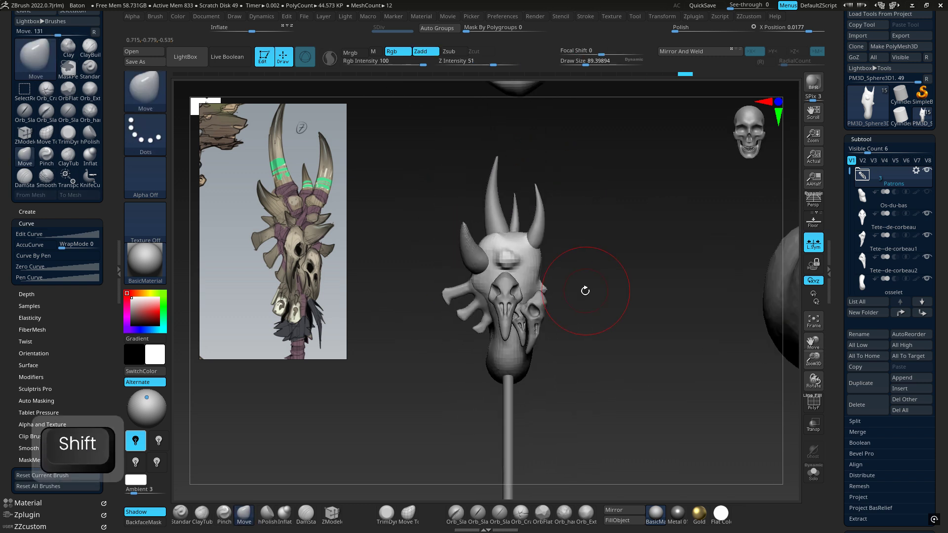
mouse_move(494, 349)
right_mouse_down("ctrl")
mouse_move(584, 318)
mouse_move(541, 310)
right_mouse_up("ctrl")
right_click_drag(681, 308, 554, 298, "ctrl")
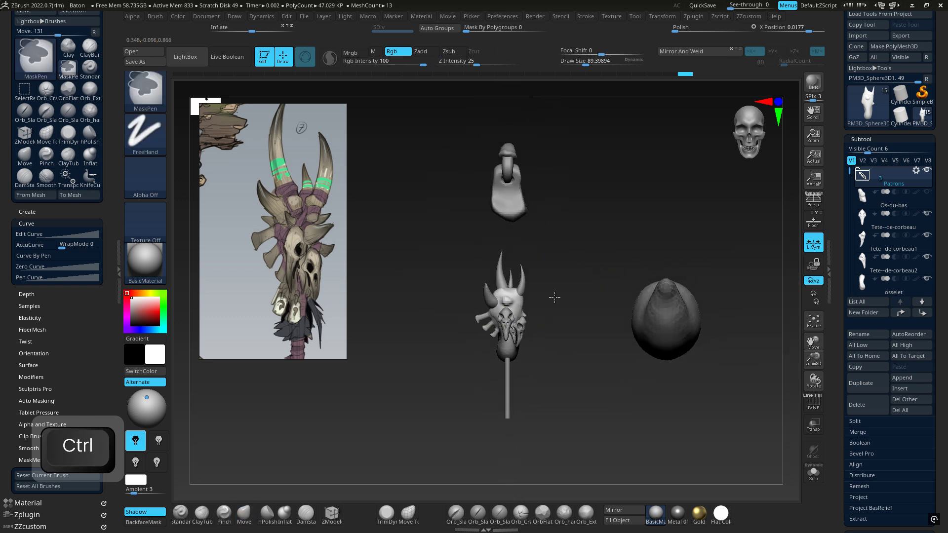
left_click(665, 328, "alt")
key("w")
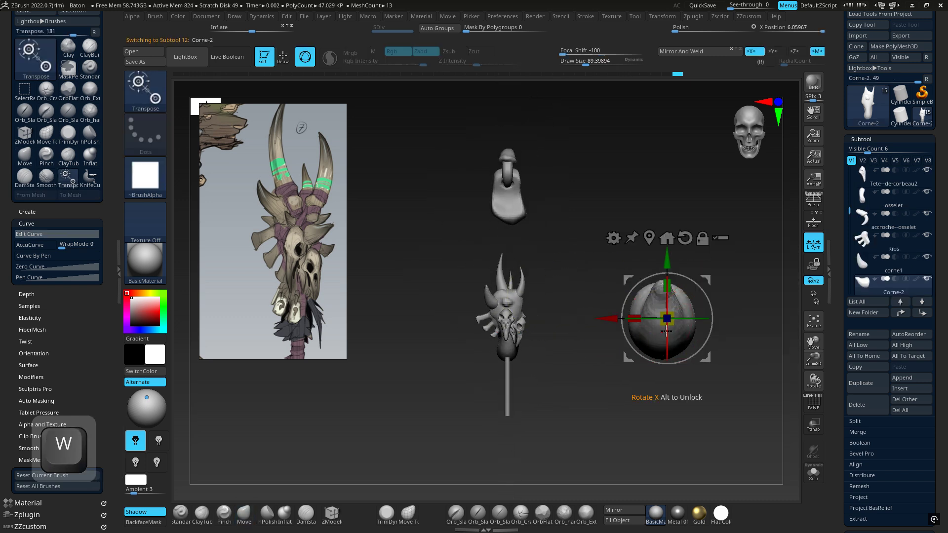
left_click_drag(645, 322, 697, 321)
key("ctrl+z")
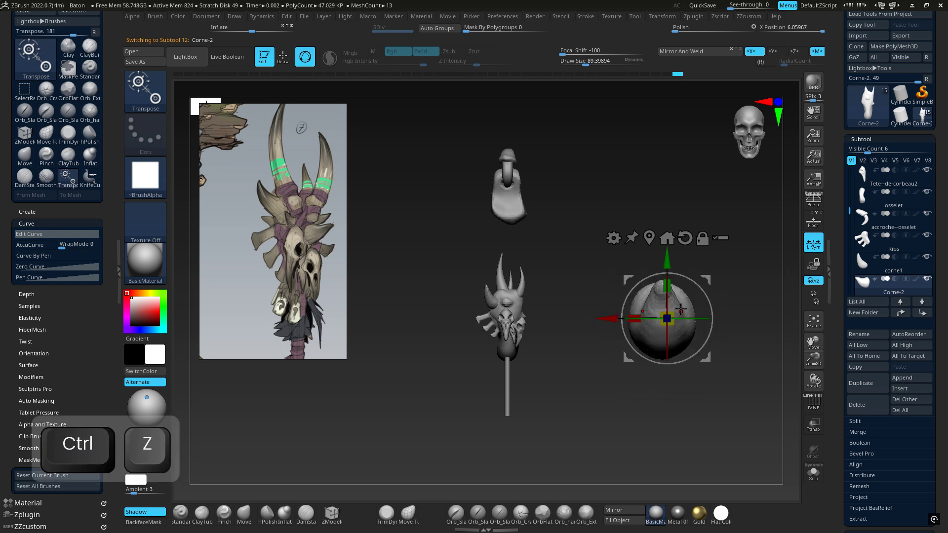
key("x")
Scale Corne-2 down, move it along X to about 1.06, and bring it forward along Z beside the head.
mouse_move(652, 318)
left_mouse_down("shift")
mouse_move(716, 312)
mouse_move(654, 329)
left_mouse_up("shift")
left_click_drag(710, 275, 579, 268)
right_click_drag(575, 295, 584, 274, "ctrl")
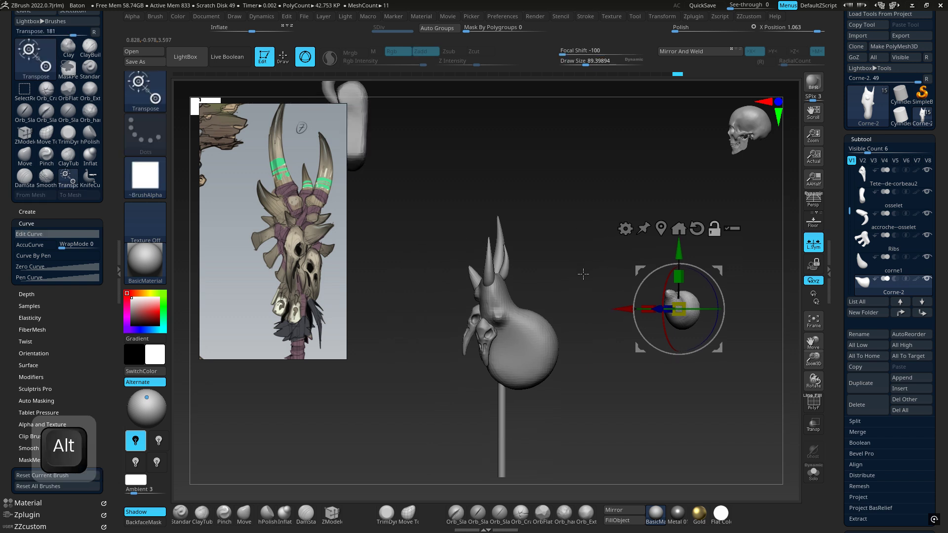
left_click(697, 228)
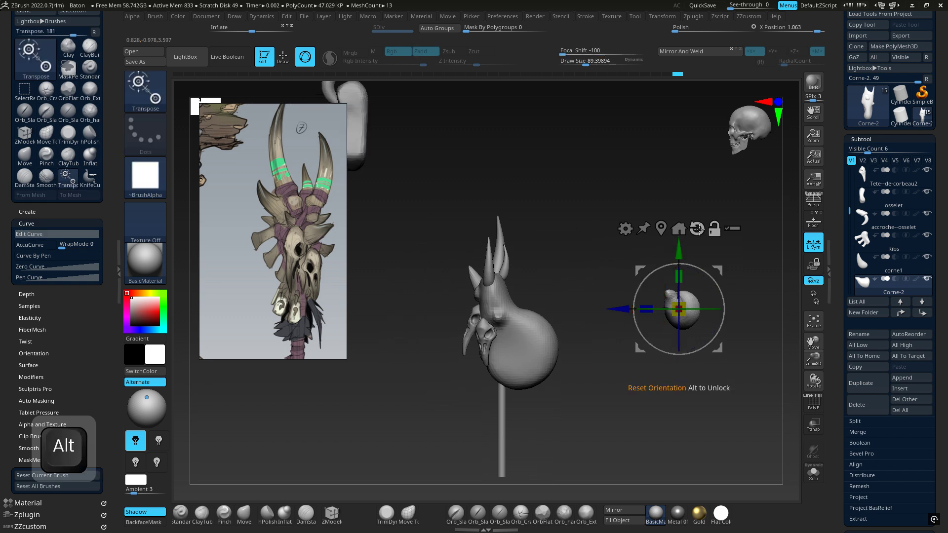
left_click_drag(647, 309, 455, 309, "alt")
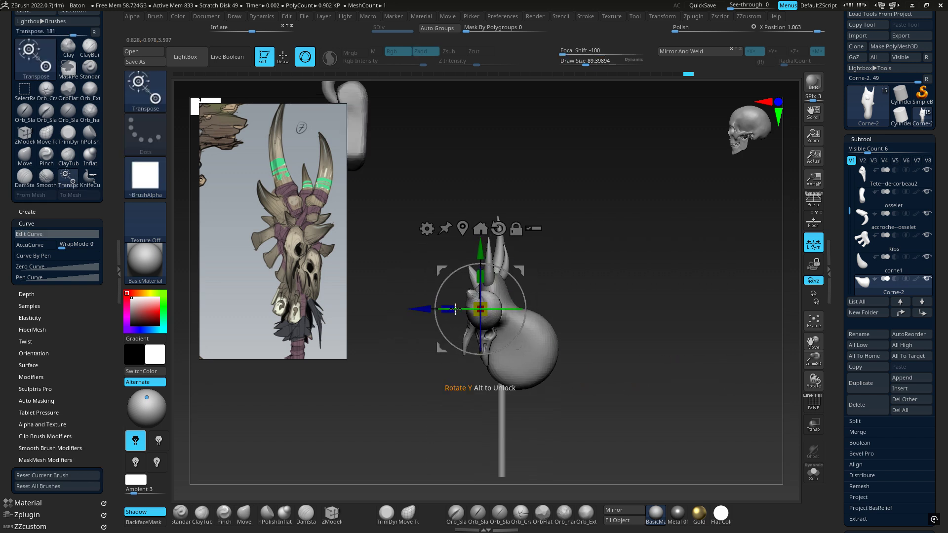
Scale Corne-2 down, move it closer to the head at about 0.56 on X, and adjust its depth along Z.
right_click_drag(455, 310, 580, 303)
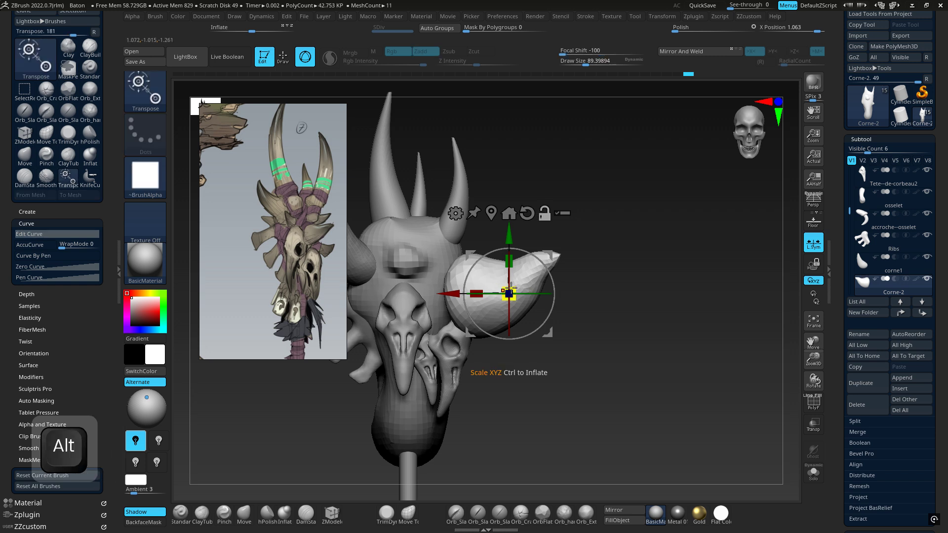
right_click_drag(510, 289, 577, 279, "alt")
left_click_drag(583, 285, 584, 288)
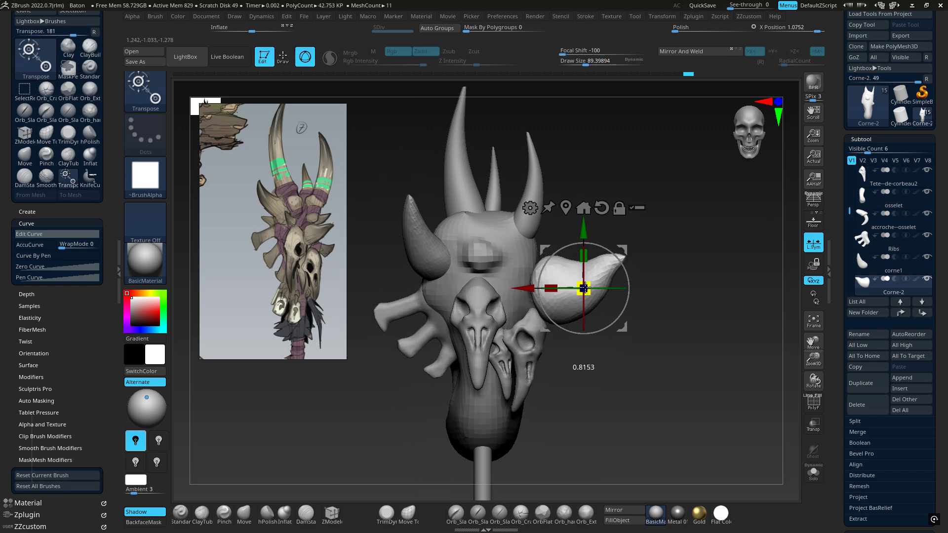
left_click_drag(625, 253, 580, 243)
right_click_drag(532, 293, 602, 277, "ctrl")
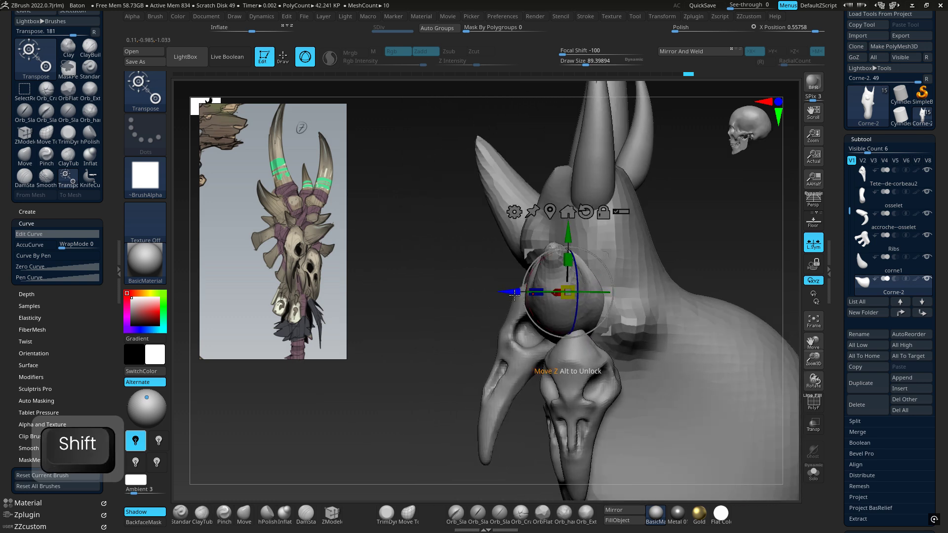
left_click_drag(515, 294, 538, 295)
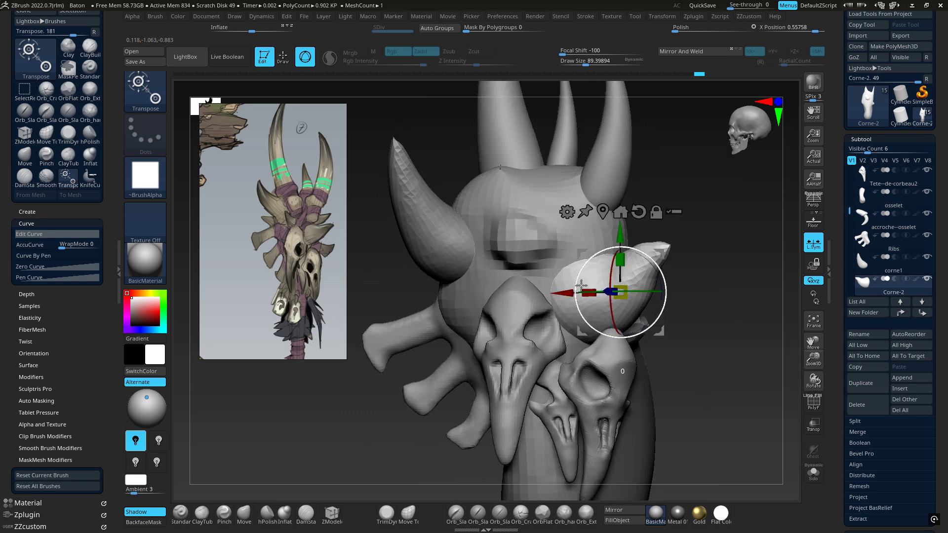
Raise Corne-2 above the outer raven skull and rotate it beside the head, at about 0.69 on X.
right_click_drag(581, 285, 616, 290)
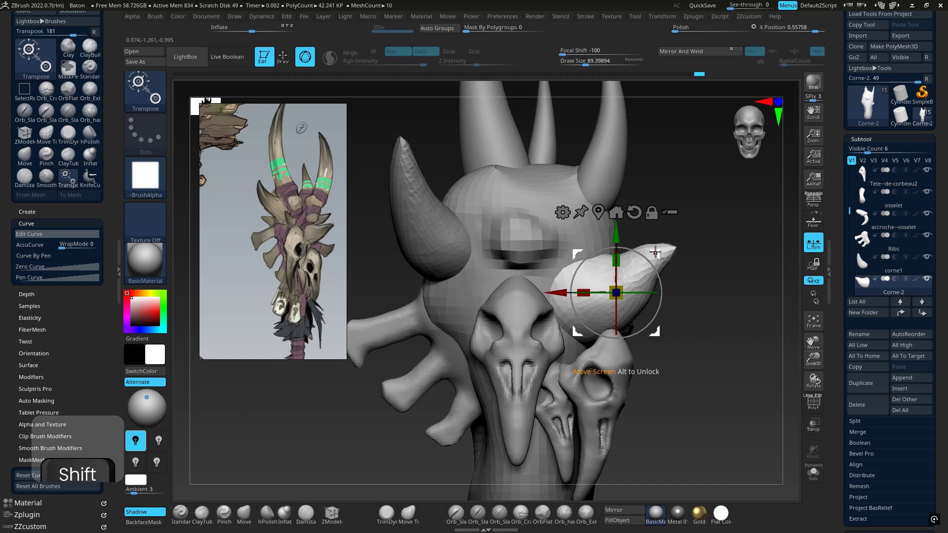
left_click_drag(655, 253, 648, 232)
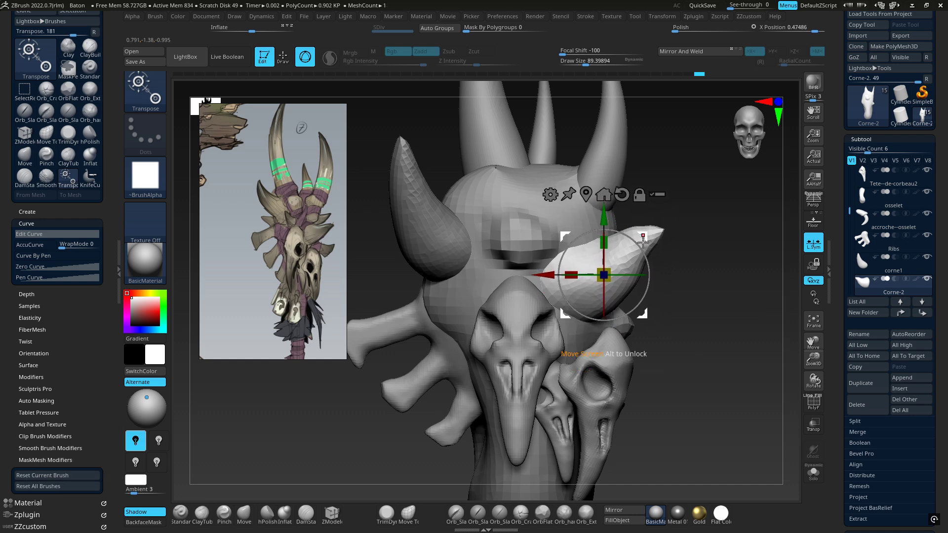
right_click_drag(643, 242, 653, 271)
right_click_drag(617, 313, 642, 315)
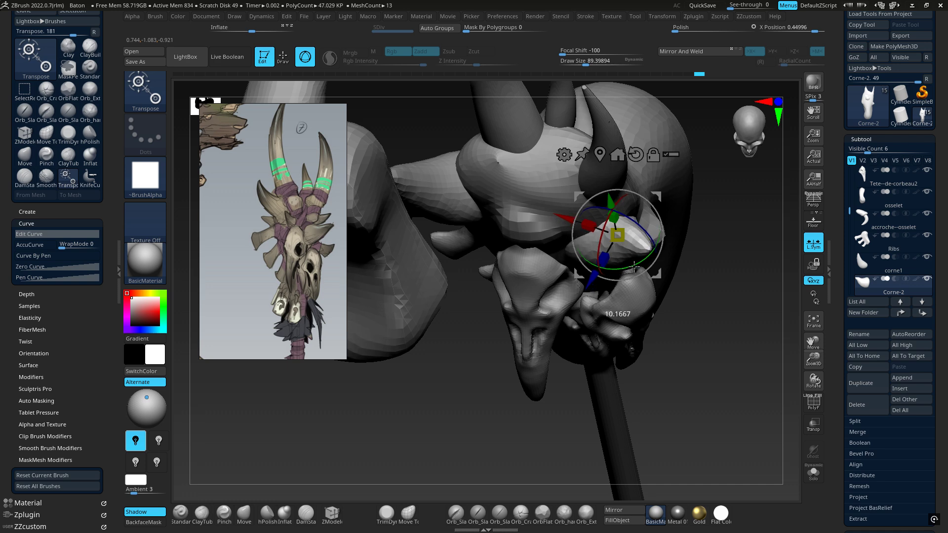
right_click_drag(568, 215, 566, 171)
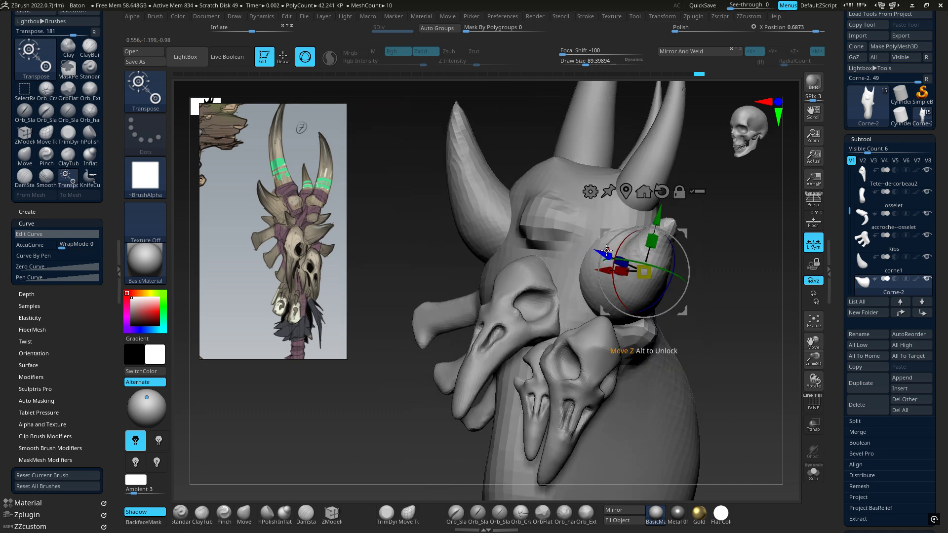
Scale Corne-2 down by a factor of about 0.88 and shift its gizmo pivot to the horn's base.
right_click_drag(603, 255, 535, 282)
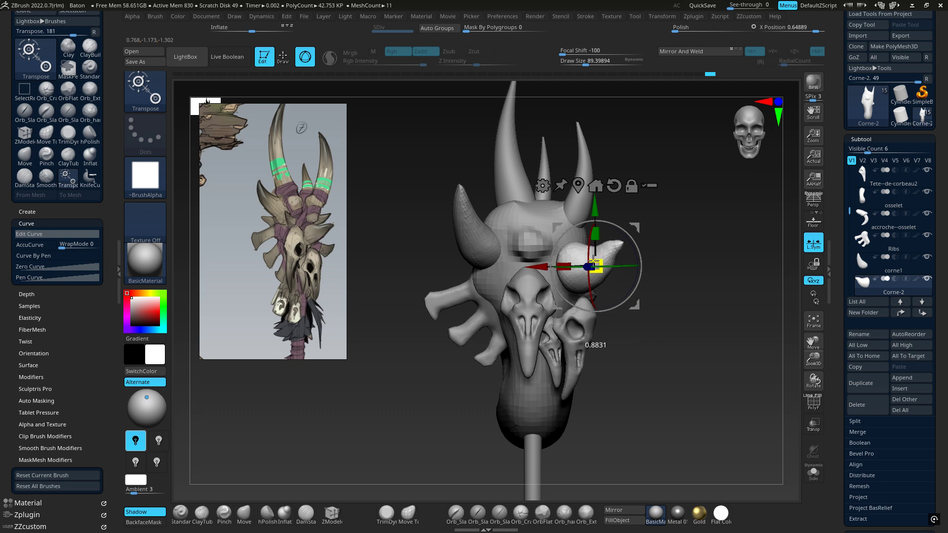
right_click_drag(537, 267, 585, 306)
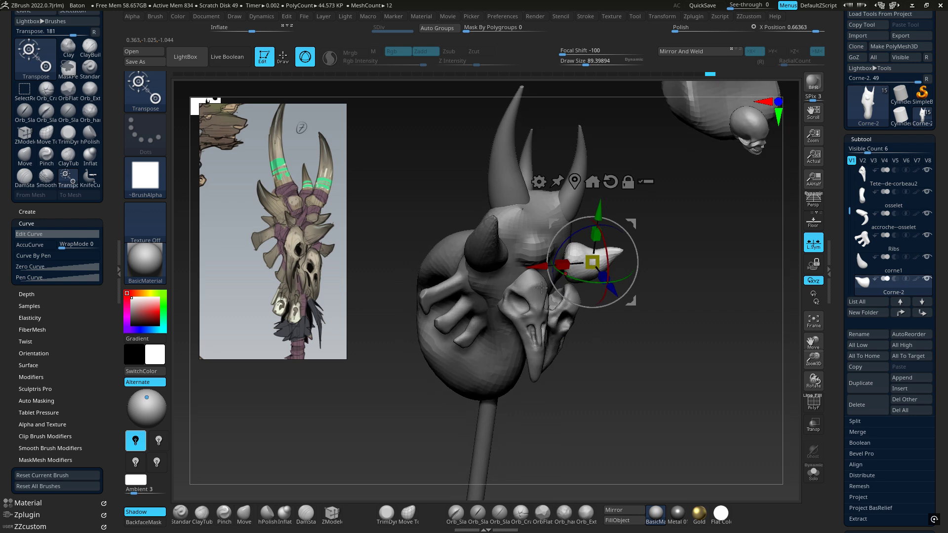
left_click_drag(536, 266, 517, 267, "alt")
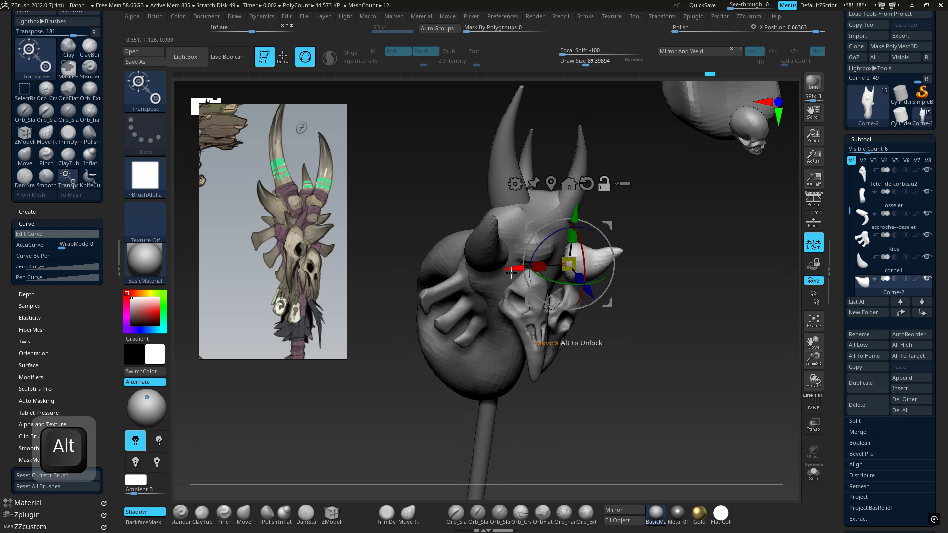
right_click_drag(517, 266, 489, 151)
left_click_drag(526, 223, 525, 221, "alt")
Move Corne-2 inward to about 0.54 on X and rotate it around its base beside the head.
right_click_drag(529, 226, 586, 322)
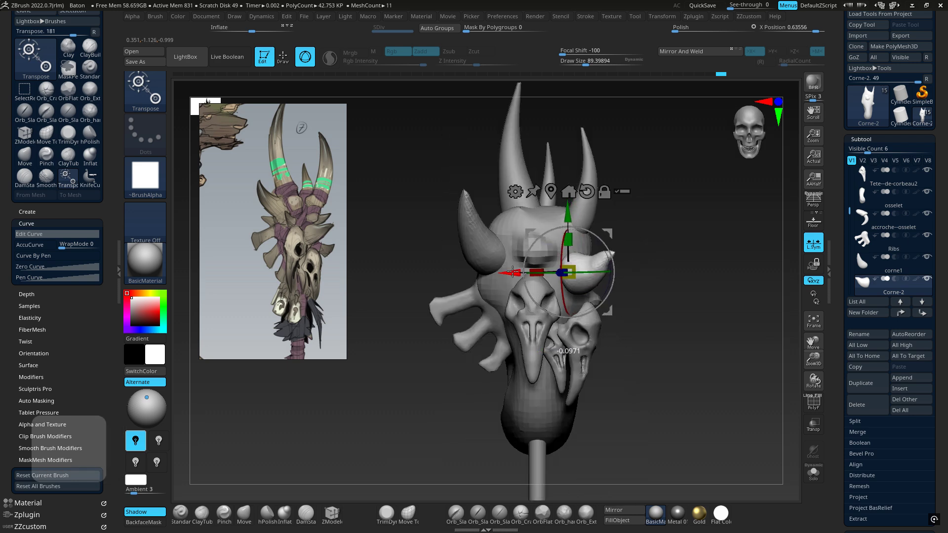
right_click_drag(521, 271, 502, 336)
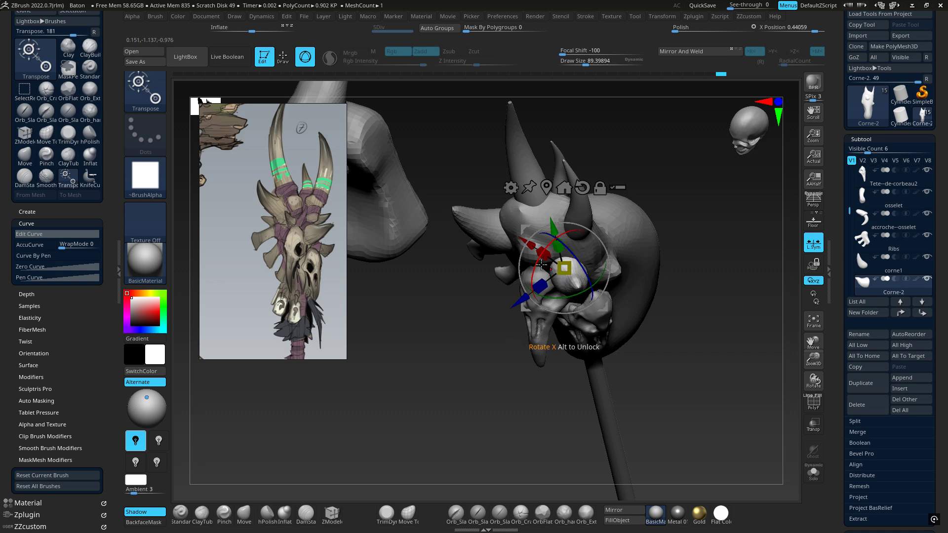
right_click_drag(550, 255, 527, 261)
right_click(527, 262)
right_click_drag(600, 274, 642, 279, "shift")
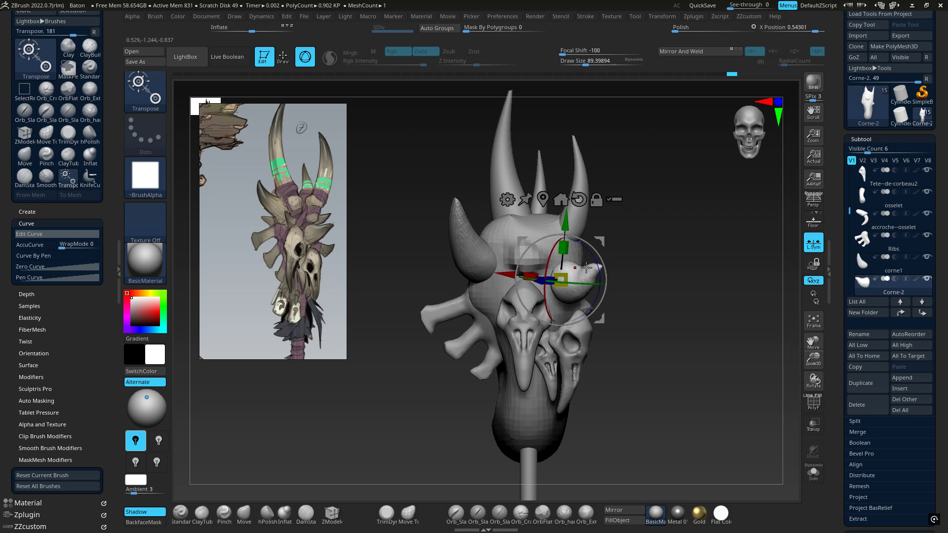
Sink Corne-2's base into the head at about 0.36 on X and turn its tip toward the front.
right_click_drag(586, 267, 526, 285)
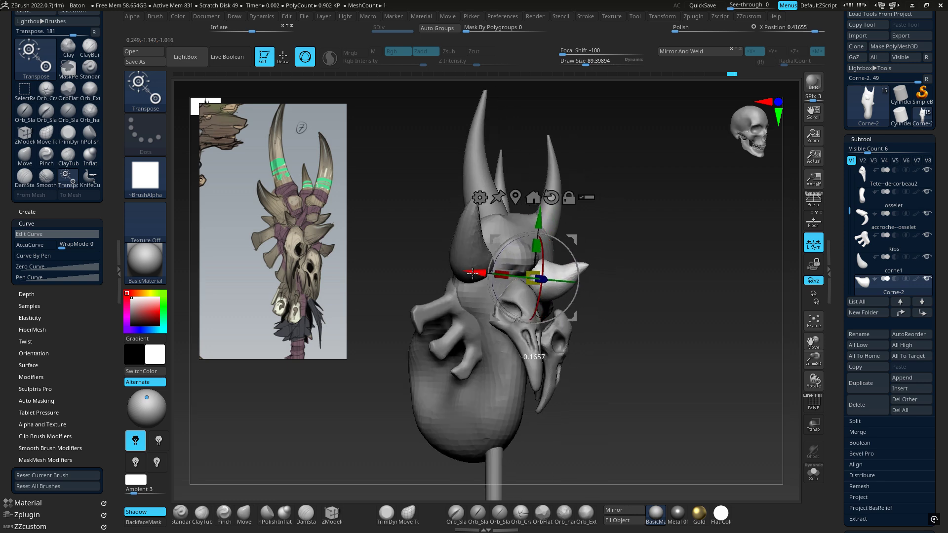
right_click_drag(472, 273, 558, 277)
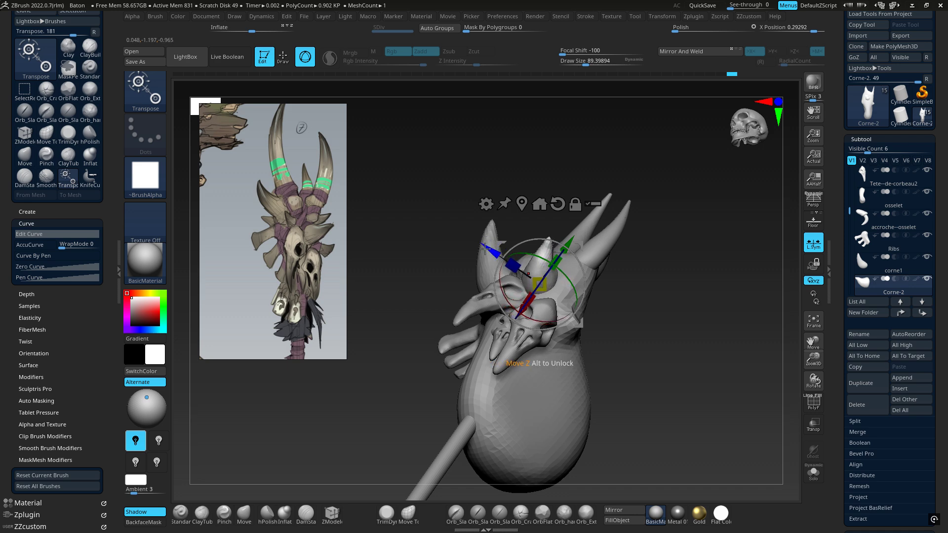
left_click_drag(484, 249, 492, 251)
right_click_drag(587, 262, 524, 232)
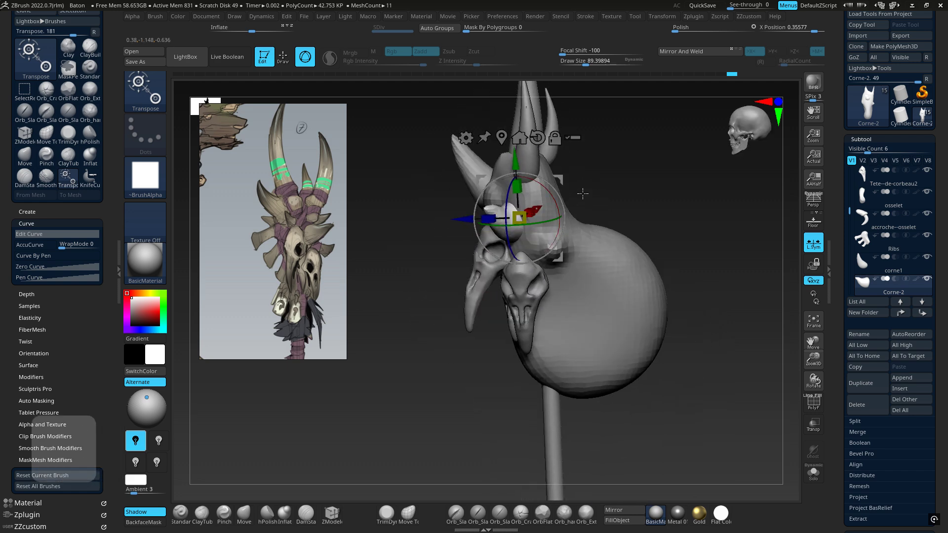
right_click_drag(582, 194, 558, 266)
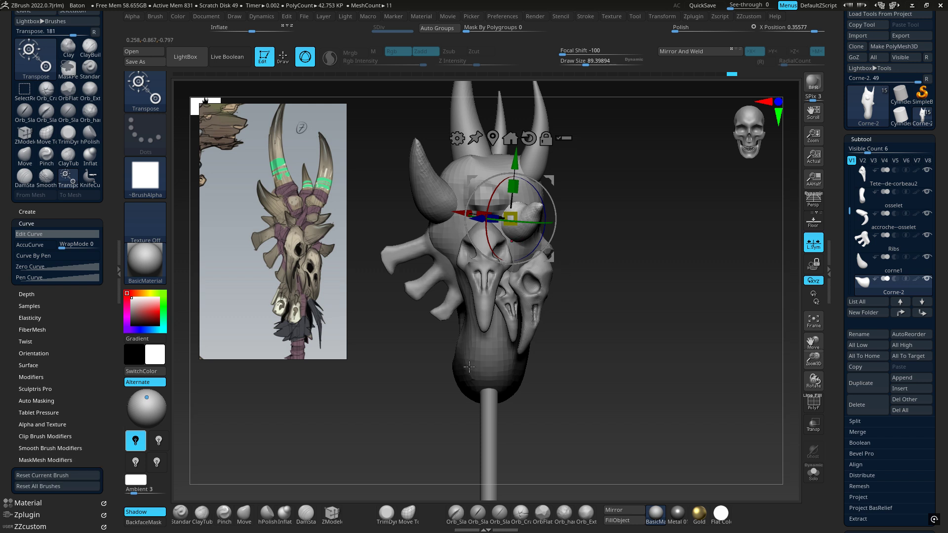
Select the small middle raven skull, Tete--de-corbeau2, and turn it slightly around its vertical axis.
left_click(513, 312, "alt")
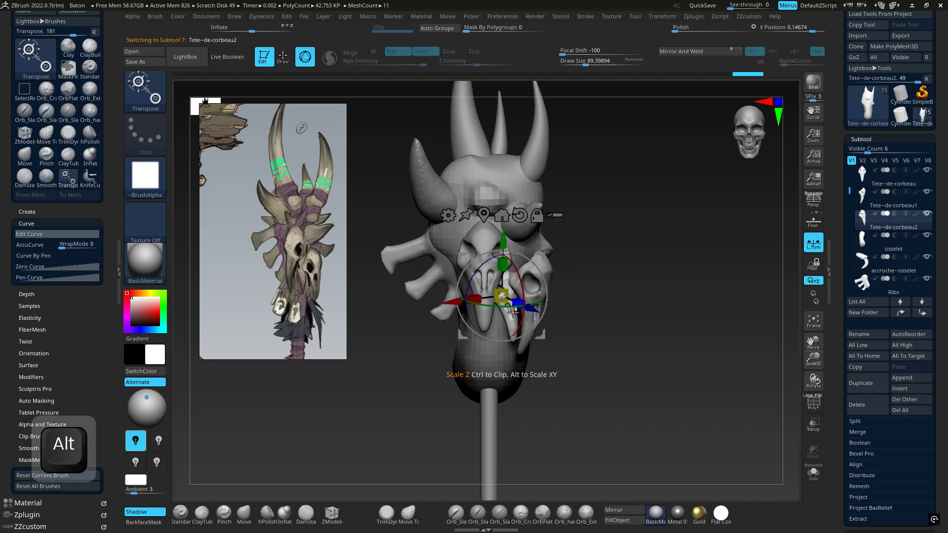
left_click_drag(509, 303, 498, 306)
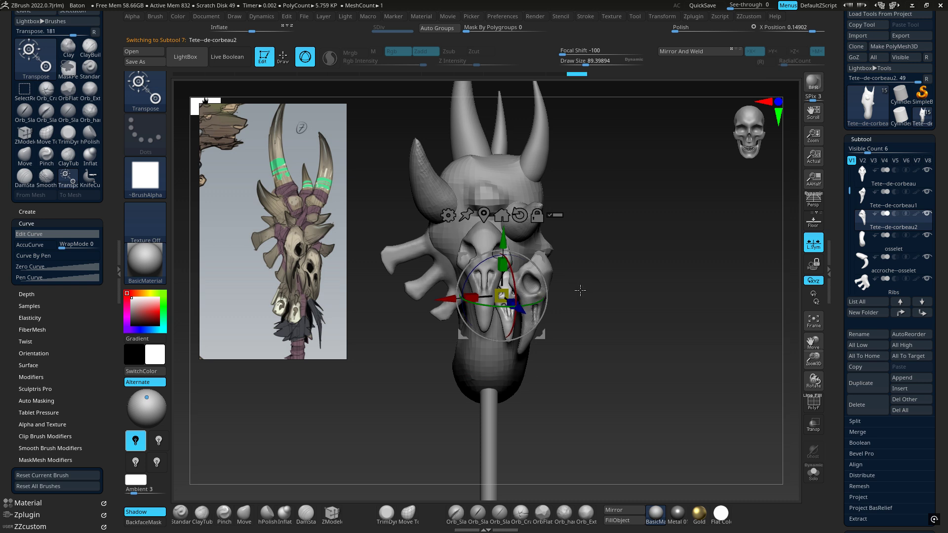
Select the PM3D_Sphere3D1 base mesh and reshape its surface behind the raven skulls with the Move brush at draw size about 89.
left_click(544, 260, "alt")
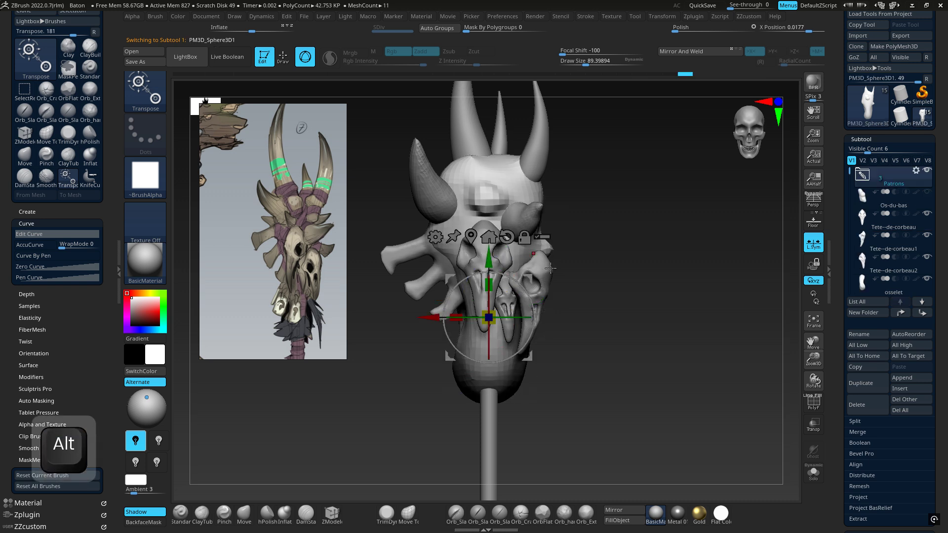
key("4")
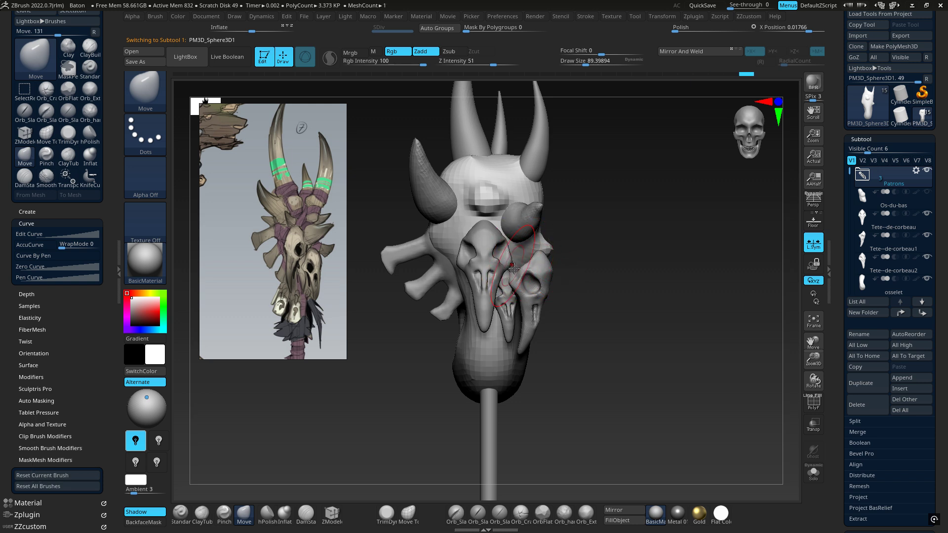
key("ctrl")
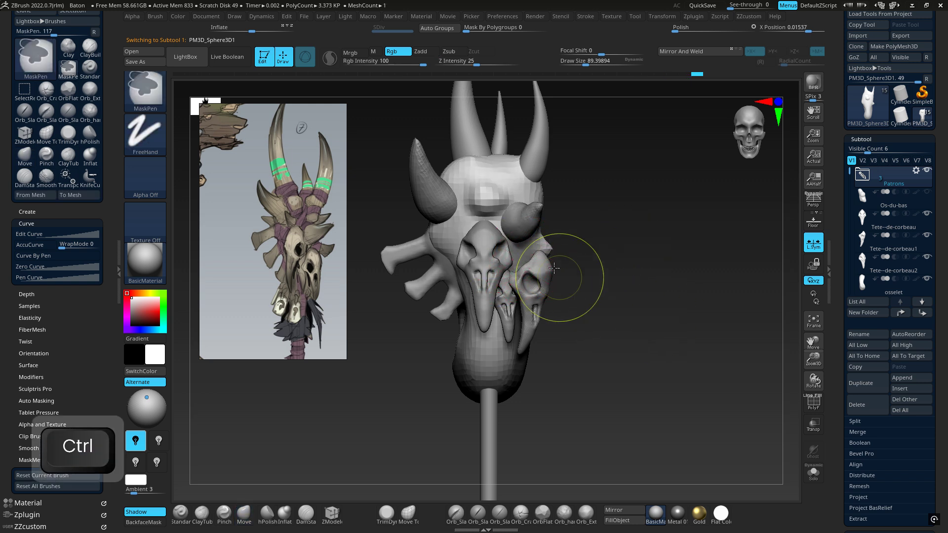
key("shift")
mouse_move(512, 266)
right_mouse_down()
mouse_move(568, 276)
mouse_move(548, 279)
right_mouse_up()
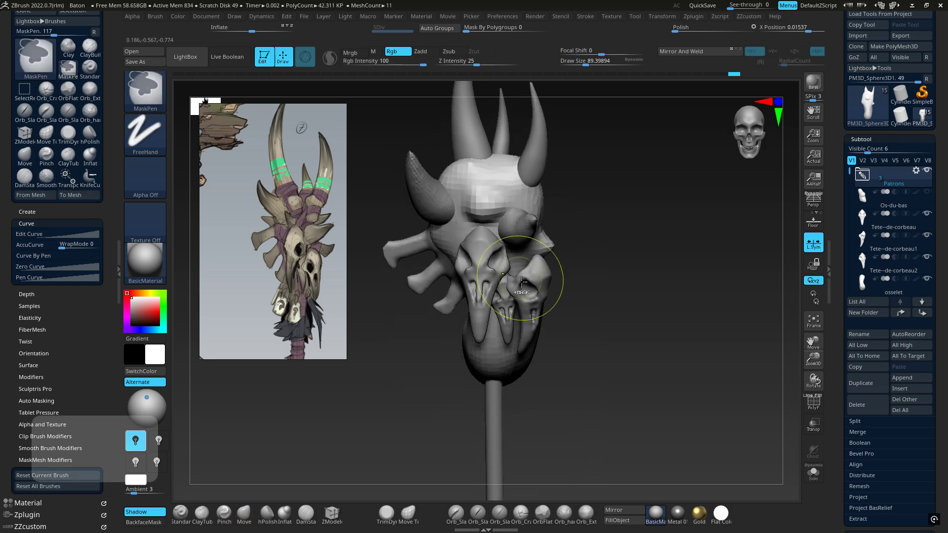
key("ctrl+z")
key("ctrl+z")
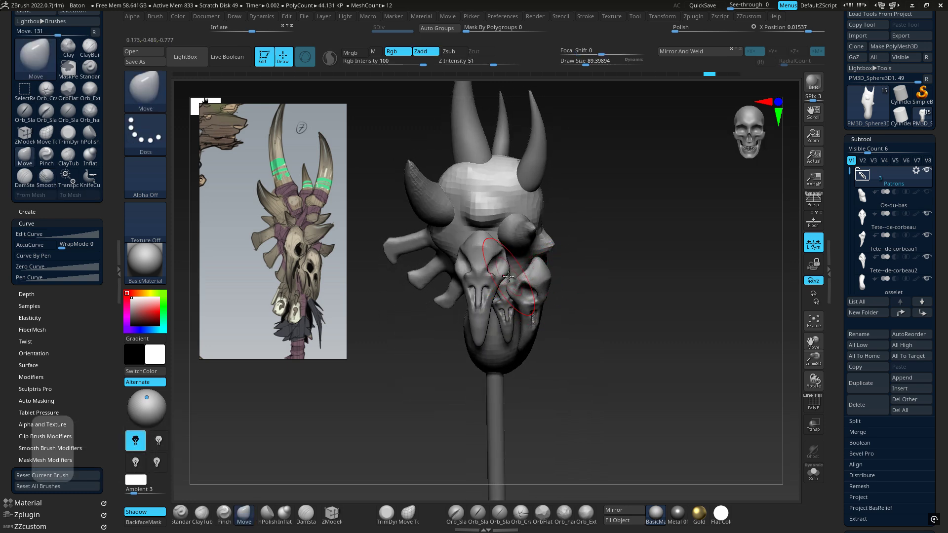
Adjust the base mesh below Corne-2 with the Move brush so it supports the outer raven skull.
key("3")
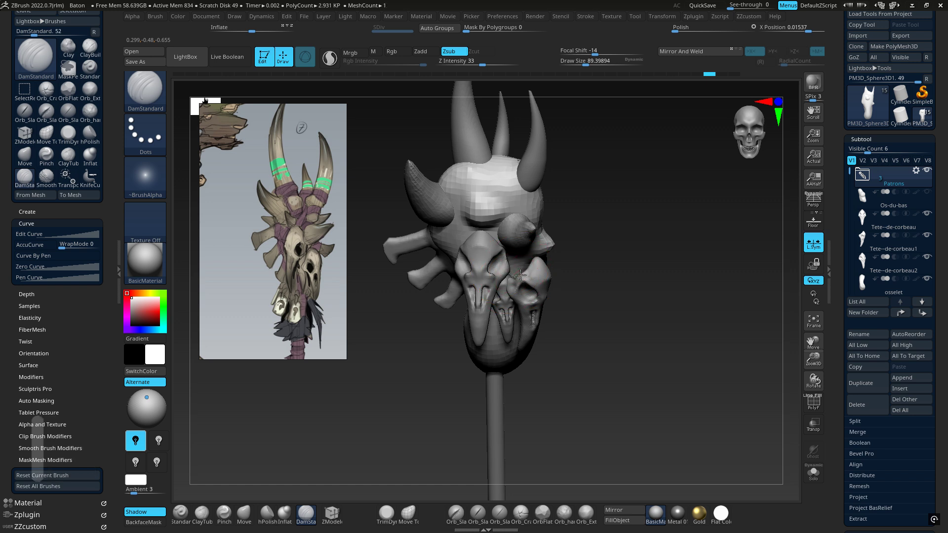
mouse_move(598, 317)
right_mouse_down()
mouse_move(616, 267)
mouse_move(594, 232)
right_mouse_up()
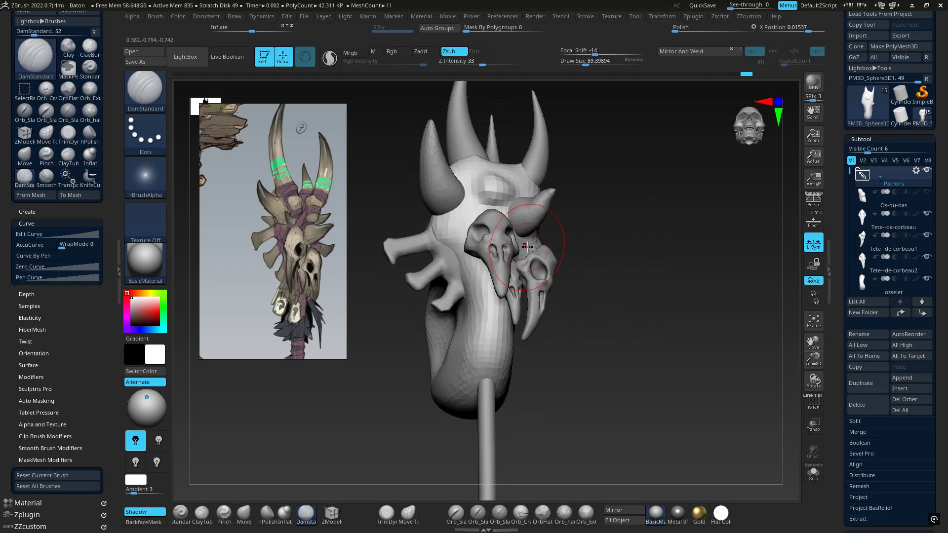
key("4")
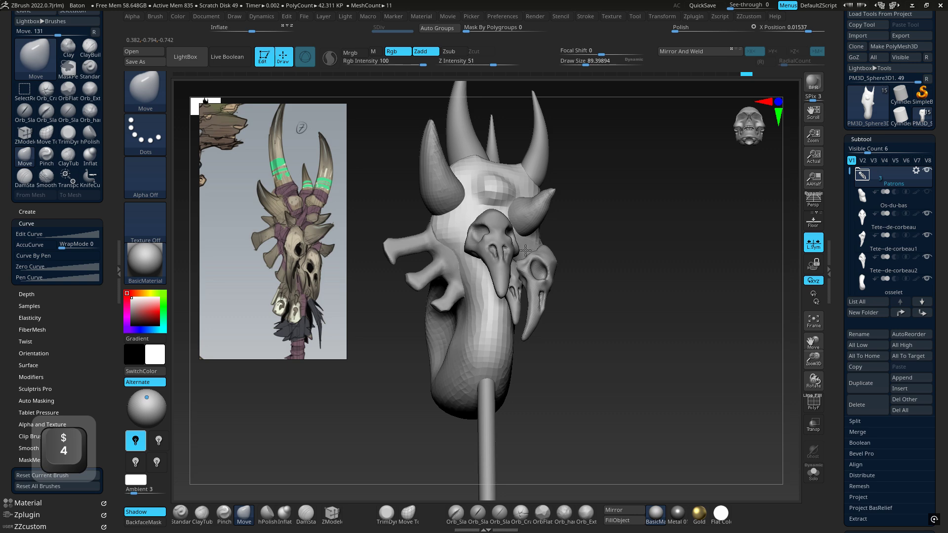
right_click_drag(526, 251, 528, 261)
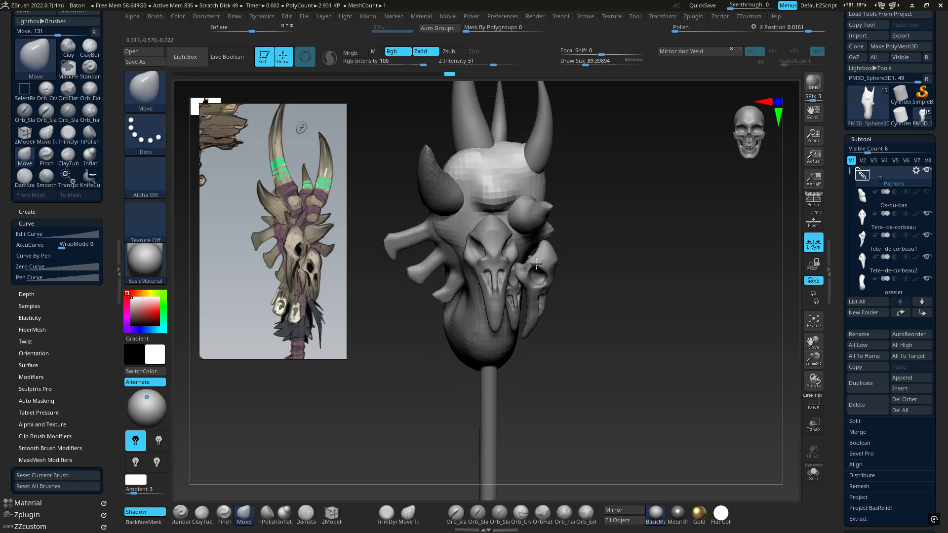
right_click_drag(567, 287, 510, 248)
Reduce the Move brush's draw size to about 53 and fit the base mesh around the small middle raven skull.
key("space")
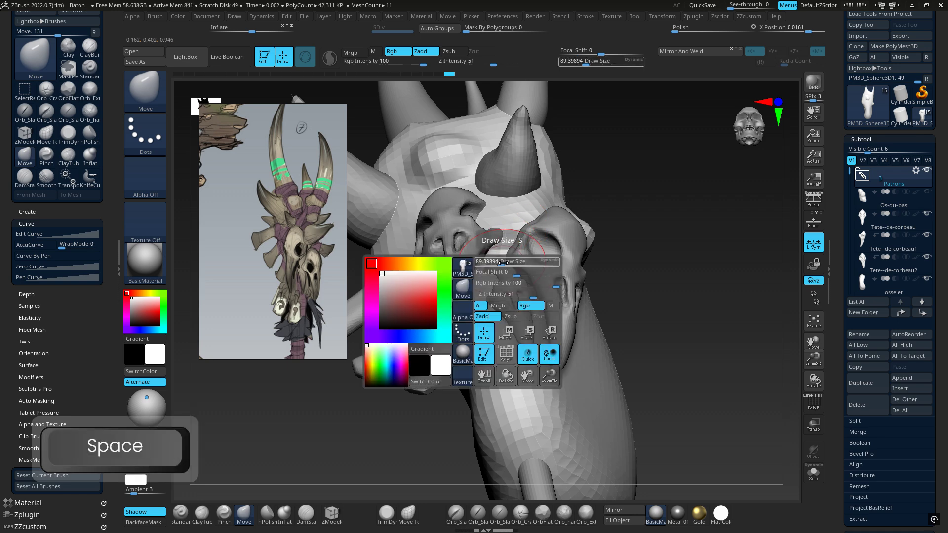
left_click_drag(504, 240, 498, 240)
right_click_drag(500, 247, 498, 209)
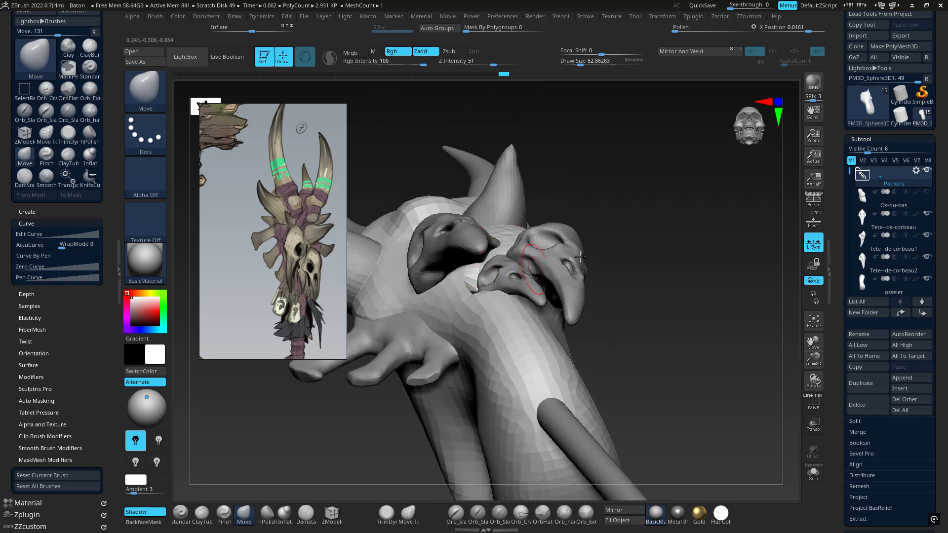
left_click_drag(637, 229, 645, 222, "ctrl")
left_click_drag(499, 277, 487, 281)
right_click_drag(481, 283, 524, 296)
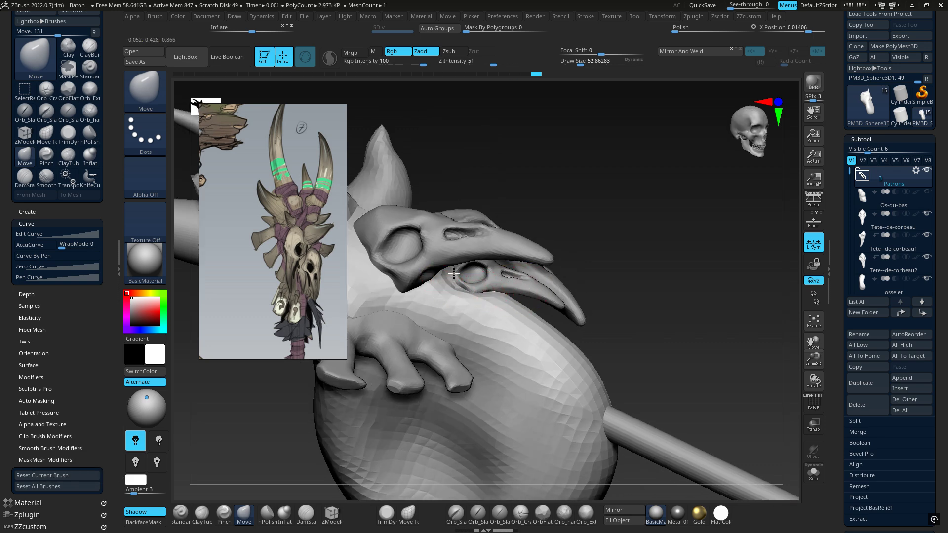
mouse_move(498, 270)
right_mouse_down()
mouse_move(469, 296)
mouse_move(459, 244)
right_mouse_up()
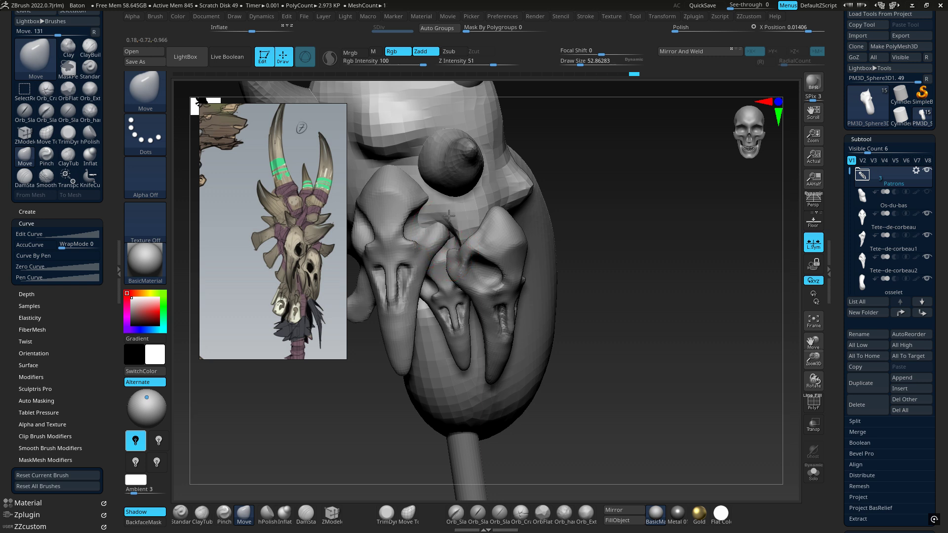
Increase the brush draw size to about 155 and move the concept-art reference window clear of the brush list.
mouse_move(447, 215)
right_mouse_down("shift")
mouse_move(422, 219)
mouse_move(510, 201)
mouse_move(381, 250)
mouse_move(474, 245)
mouse_move(445, 241)
right_mouse_up("shift")
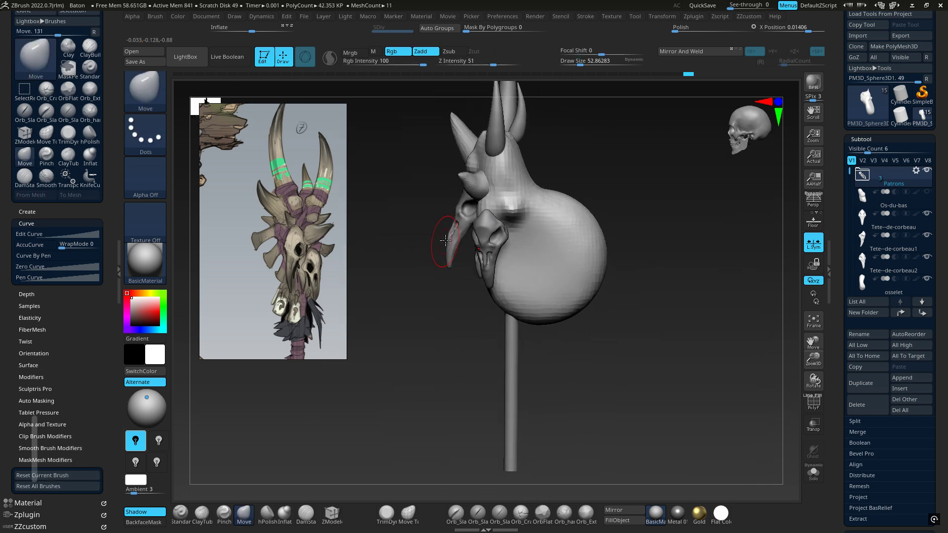
key("space")
left_click_drag(673, 261, 689, 260)
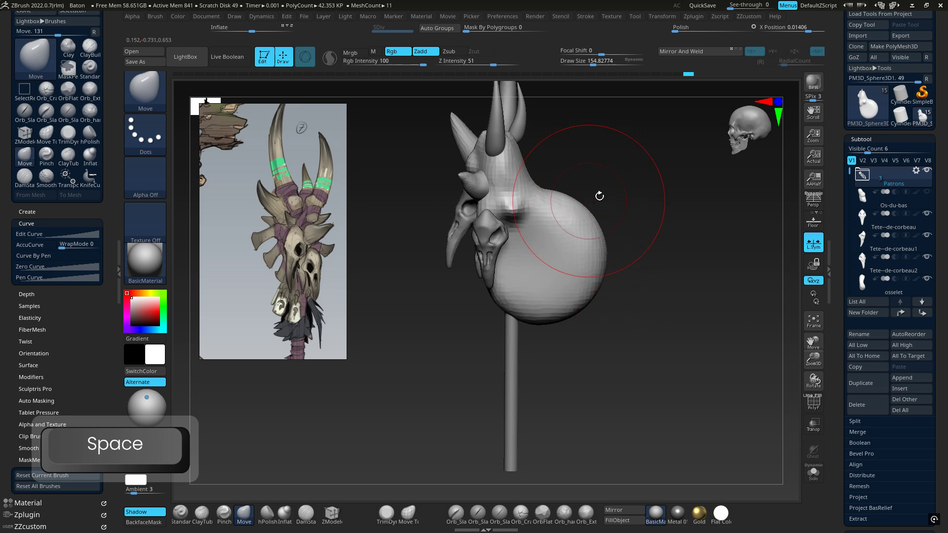
mouse_move(642, 175)
left_mouse_down("ctrl+shift")
mouse_move(644, 371)
mouse_move(769, 372)
left_mouse_up("ctrl+shift")
left_click(157, 98, "ctrl+shift")
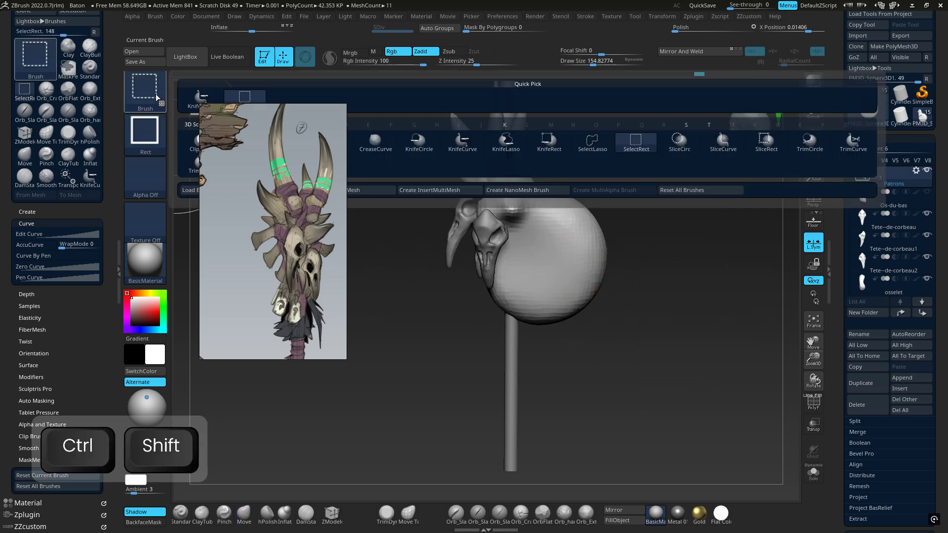
left_click(151, 97, "ctrl+shift")
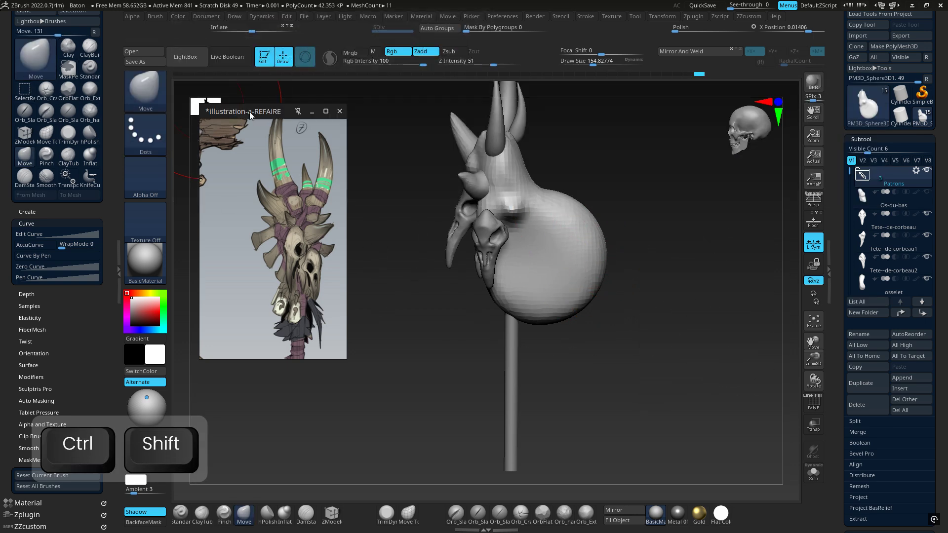
left_click_drag(250, 115, 267, 219)
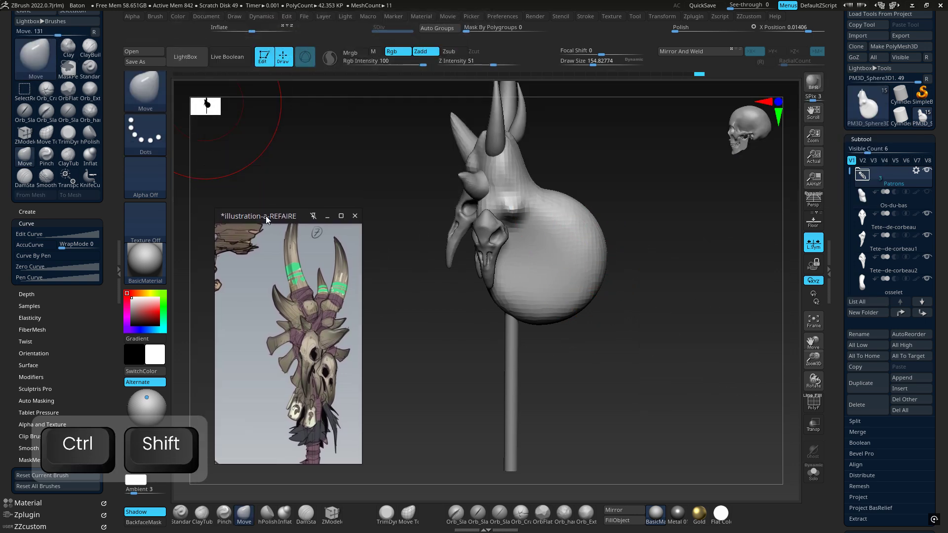
Slice off the bulging back of the base mesh with a near-vertical KnifeCurve cut just behind the staff's handle.
left_click(154, 98, "ctrl+shift")
left_click(202, 99, "ctrl+shift")
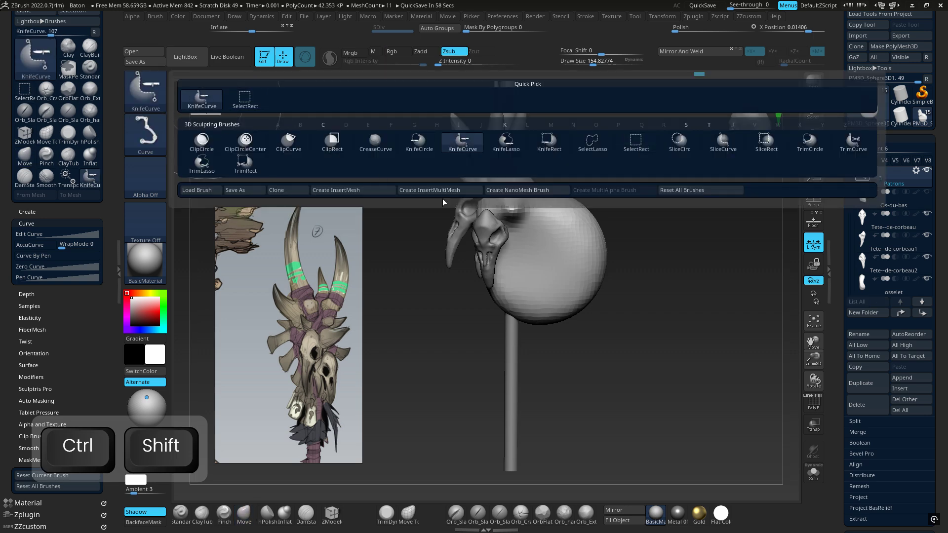
mouse_move(612, 170)
left_mouse_down("ctrl+shift")
mouse_move(644, 351)
mouse_move(625, 440)
mouse_move(562, 429)
mouse_move(554, 441)
left_mouse_up("ctrl+shift")
left_click_drag(635, 296, 453, 364, "ctrl+shift")
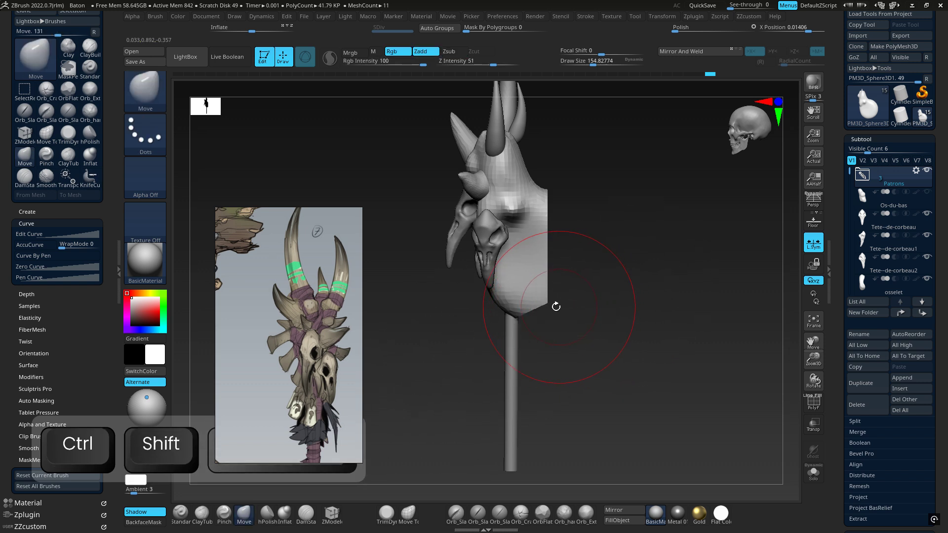
Soften the cut edges at the back of the base mesh with the Move and Smooth brushes.
key("1")
left_click_drag(562, 310, 545, 307)
key("shift")
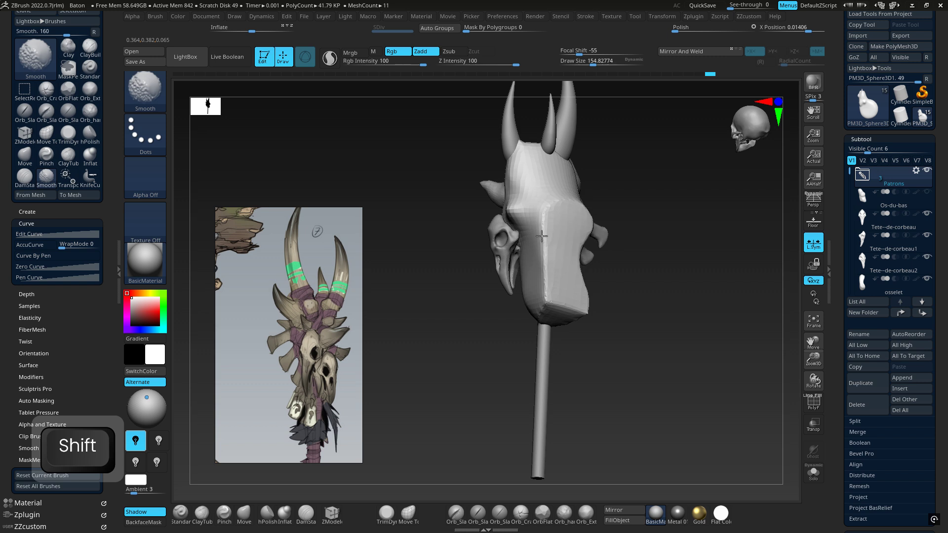
mouse_move(565, 202)
left_mouse_down("shift")
mouse_move(668, 249)
mouse_move(690, 282)
left_mouse_up("shift")
left_click_drag(647, 311, 543, 341, "alt")
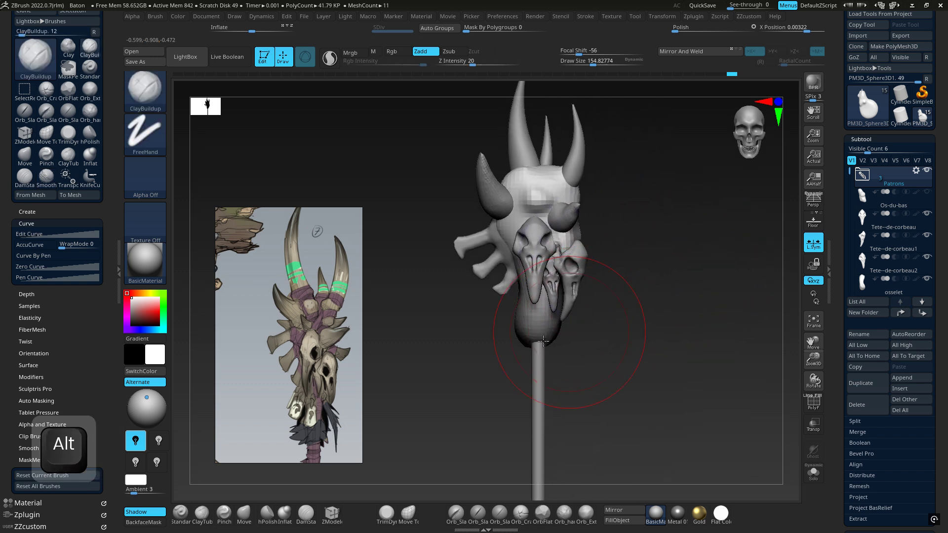
Make the osselet bone above the totem active and set the gizmo to transpose all selected subtools.
right_click_drag(611, 309, 461, 290, "ctrl")
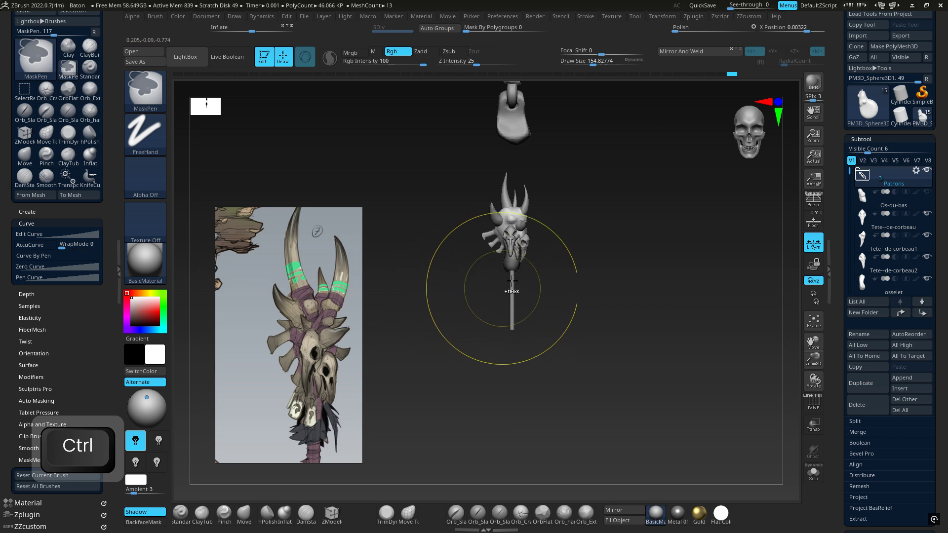
left_click_drag(593, 237, 594, 332, "alt")
key("w")
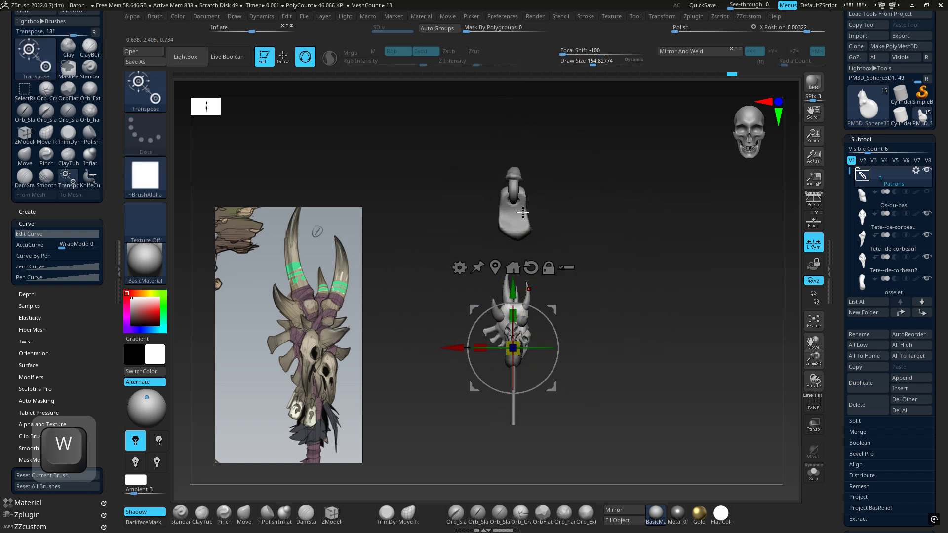
left_click(519, 218, "alt")
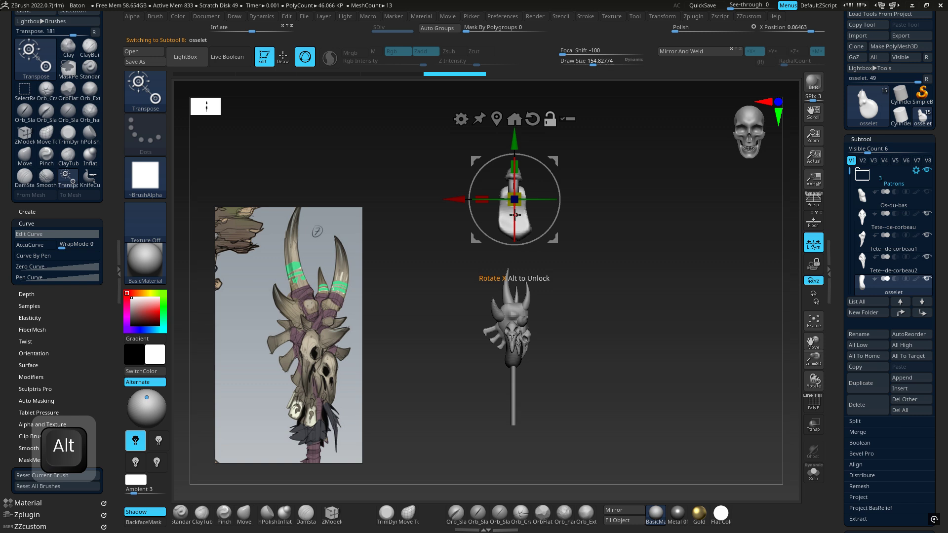
left_click(568, 118)
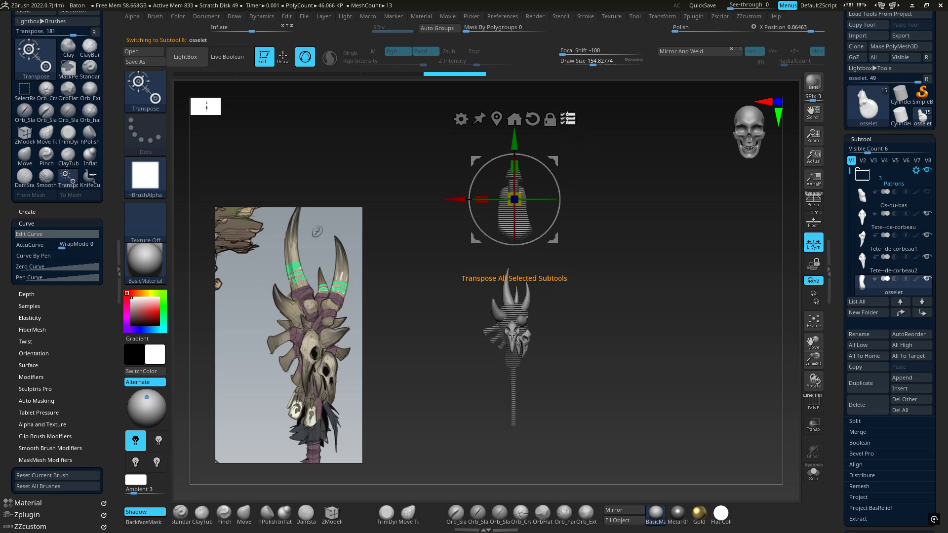
Switch the selection brush to SelectRect and box-select the osselet bone together with its hook.
key("ctrl+shift")
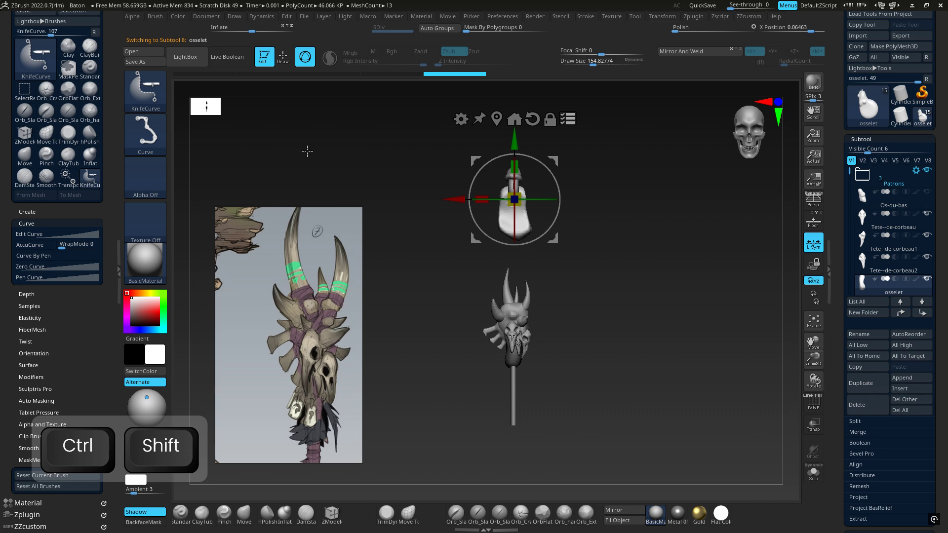
left_click(149, 95, "ctrl+shift")
left_click(247, 100, "ctrl+shift")
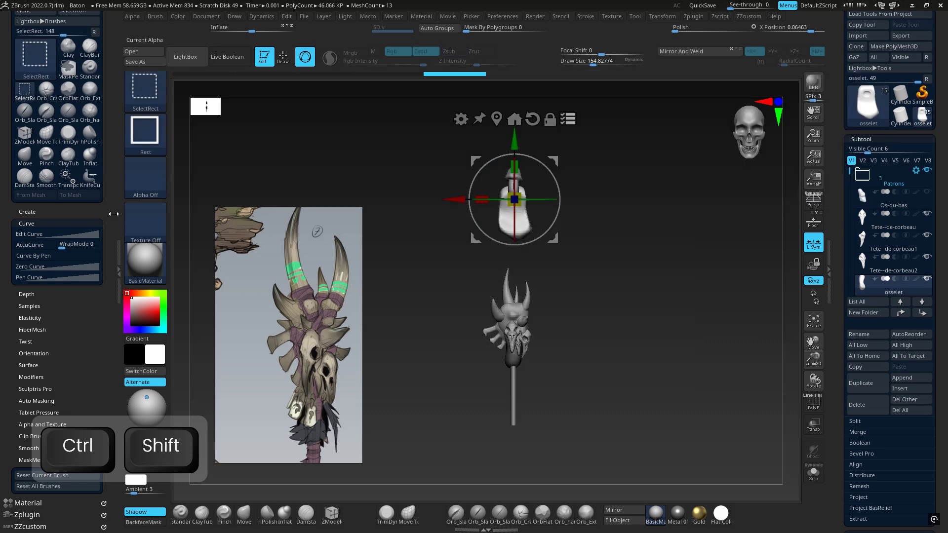
key("ctrl+shift")
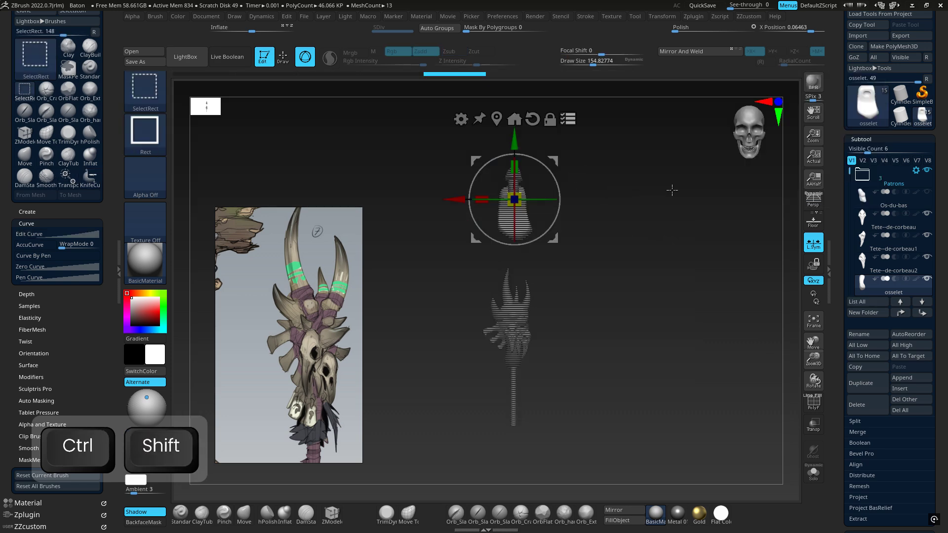
left_click_drag(650, 164, 437, 242, "ctrl+shift")
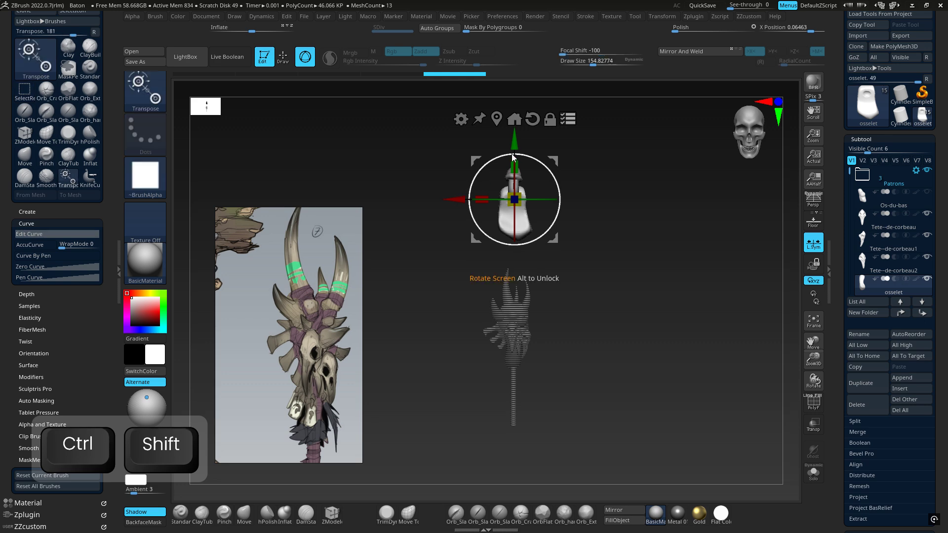
Move the bone and its hook down onto the totem's lower body and scale them down to sit beneath the skulls.
left_click_drag(514, 140, 514, 313)
mouse_move(512, 329)
right_mouse_down("ctrl")
mouse_move(508, 371)
mouse_move(592, 304)
mouse_move(577, 326)
mouse_move(629, 254)
right_mouse_up("ctrl")
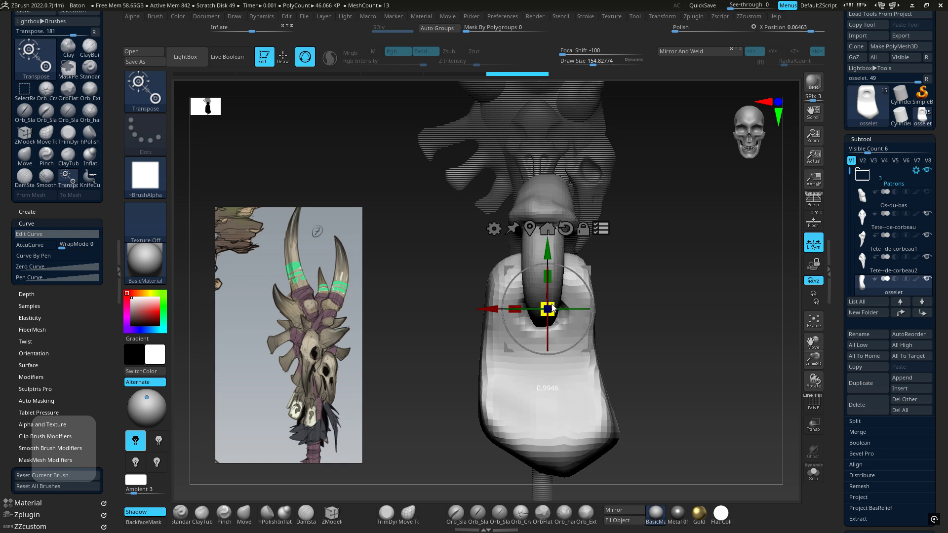
mouse_move(548, 309)
left_mouse_down()
mouse_move(506, 328)
mouse_move(549, 281)
mouse_move(542, 294)
left_mouse_up()
left_click_drag(548, 224, 549, 181)
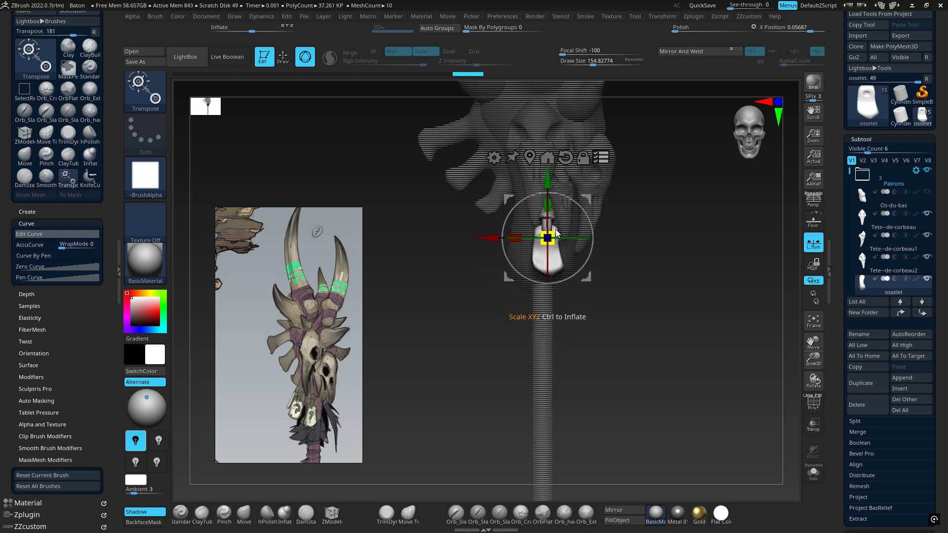
left_click_drag(556, 233, 551, 237)
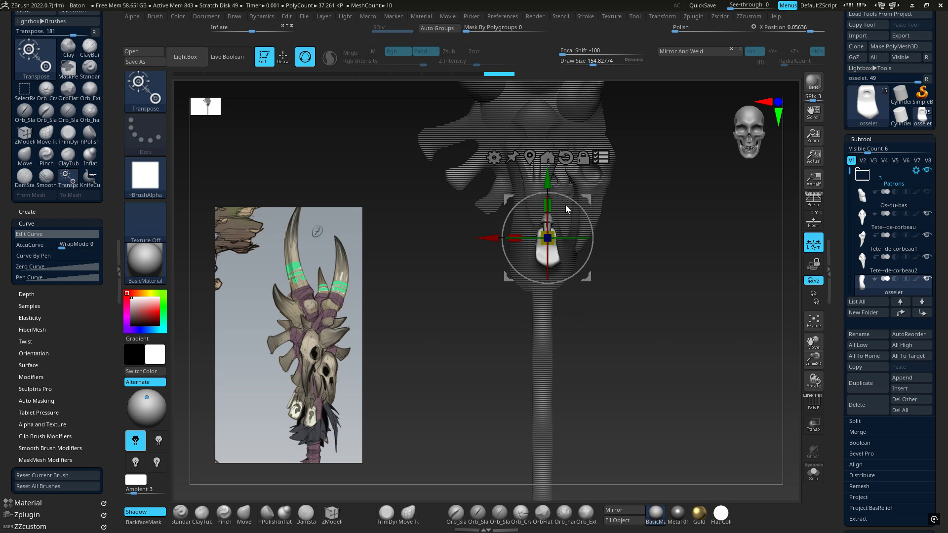
mouse_move(561, 234)
right_mouse_down()
mouse_move(514, 240)
mouse_move(576, 225)
mouse_move(490, 233)
right_mouse_up()
left_click_drag(374, 239, 537, 243, "alt")
mouse_move(541, 244)
right_mouse_down()
mouse_move(607, 250)
mouse_move(626, 263)
mouse_move(697, 259)
mouse_move(657, 292)
mouse_move(654, 309)
right_mouse_up()
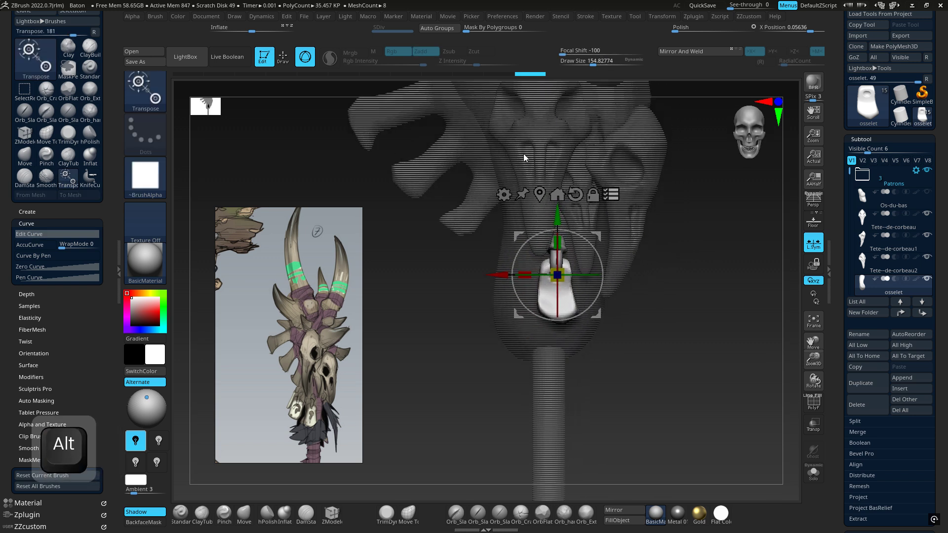
Place the gizmo pivot at the hook end and fine-tune the bone and hook against the totem body, following the reference image.
middle_click_drag(305, 362, 298, 323)
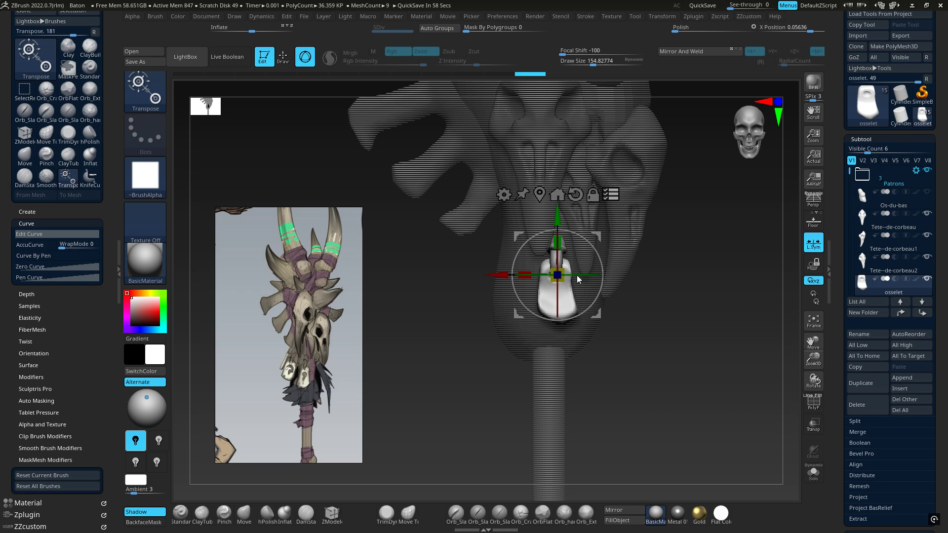
right_click_drag(583, 273, 665, 247)
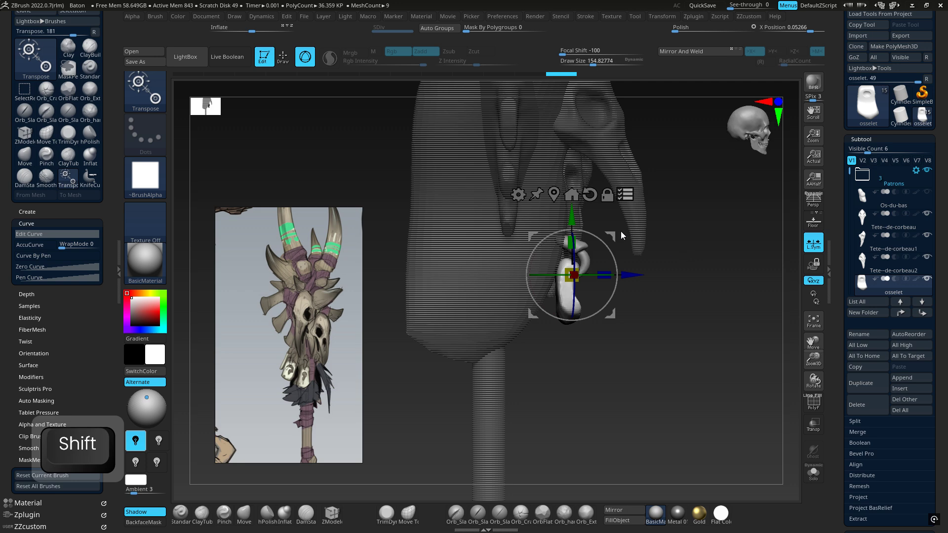
left_click_drag(613, 238, 594, 199, "alt")
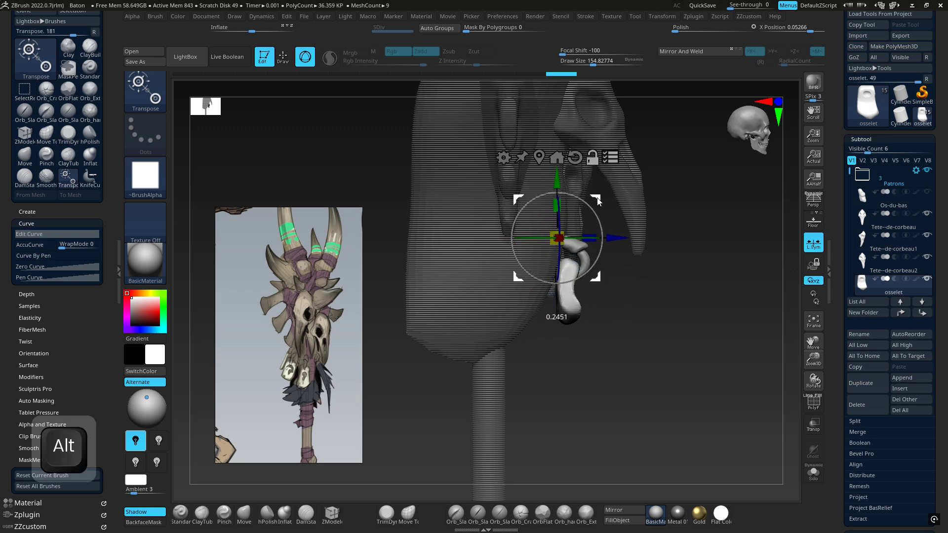
left_click_drag(653, 232, 632, 239, "shift")
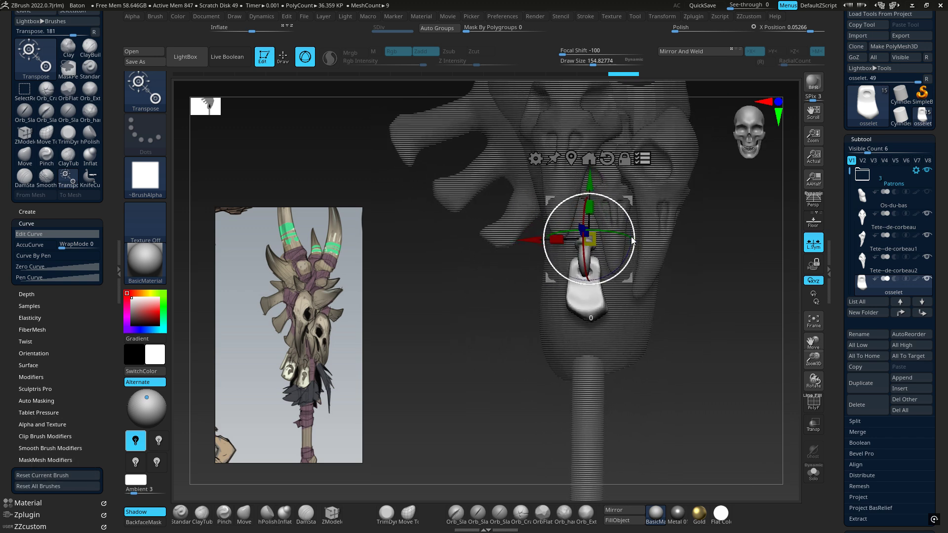
right_click_drag(632, 238, 629, 237)
left_click_drag(628, 198, 632, 197, "ctrl")
right_click_drag(634, 200, 648, 212)
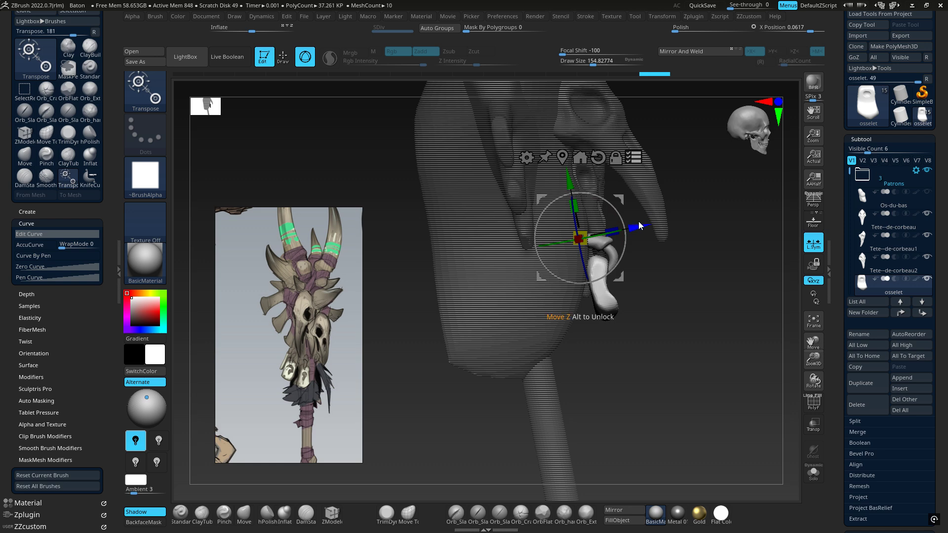
right_click_drag(619, 242, 565, 247)
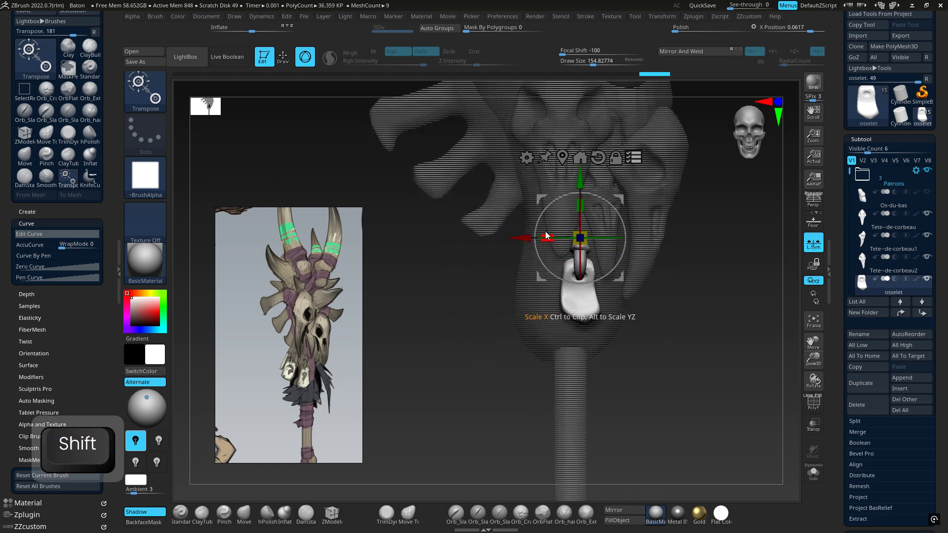
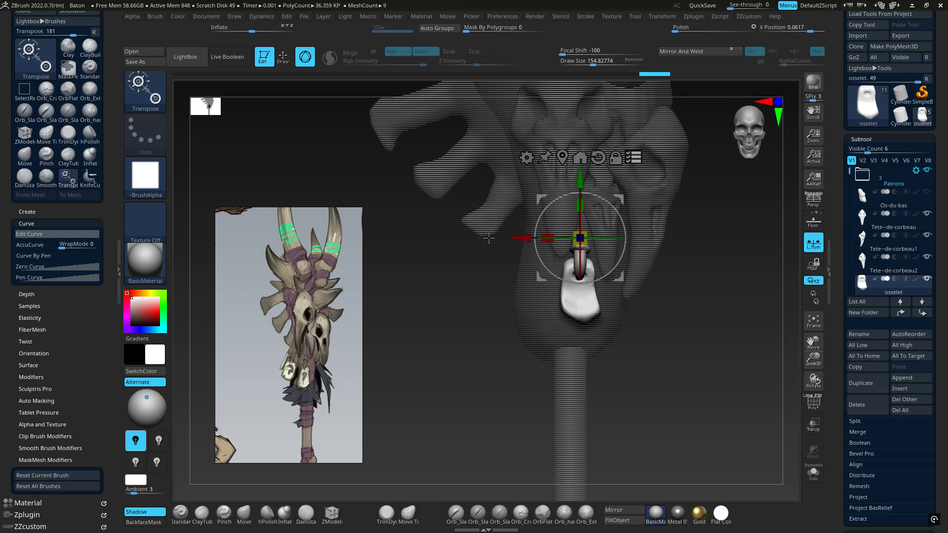
mouse_move(651, 279)
left_mouse_down()
mouse_move(596, 284)
mouse_move(655, 282)
mouse_move(637, 280)
left_mouse_up()
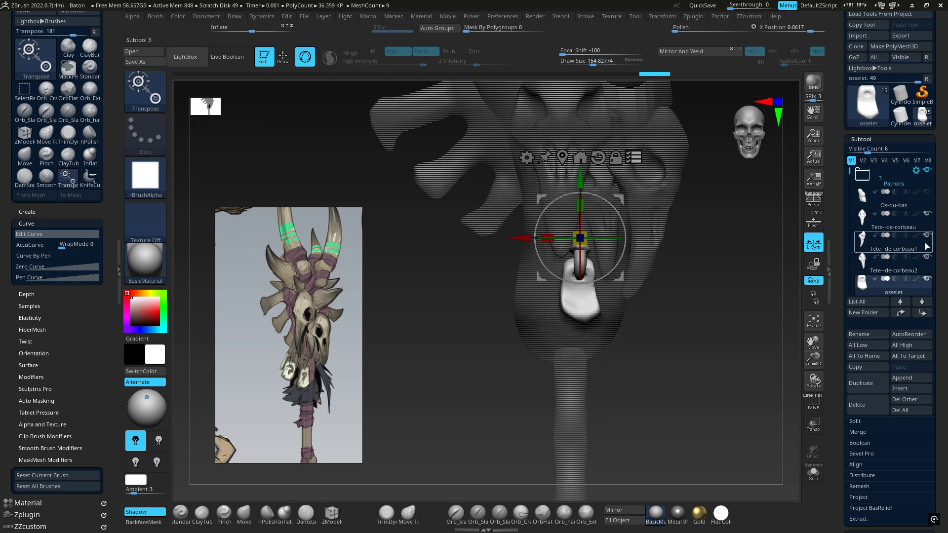
Raise the visible subtool count to 8 and duplicate osselet, placing the copy above the original in the list.
scroll(940, 245, "down", 1)
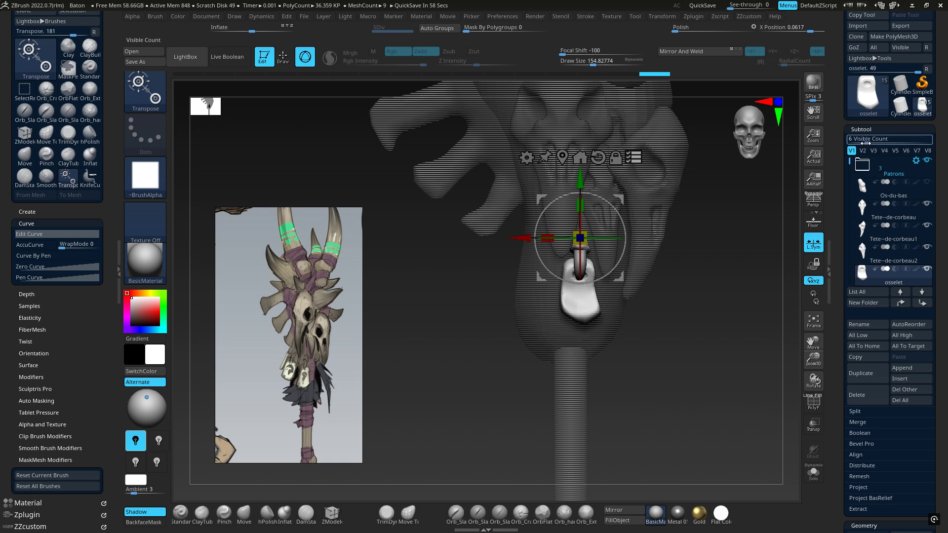
left_click_drag(871, 142, 875, 142)
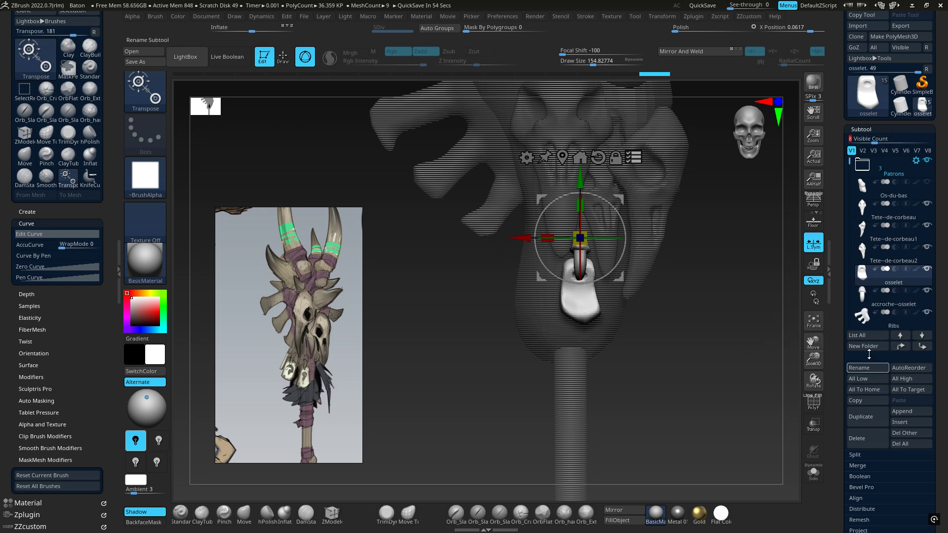
left_click(861, 417)
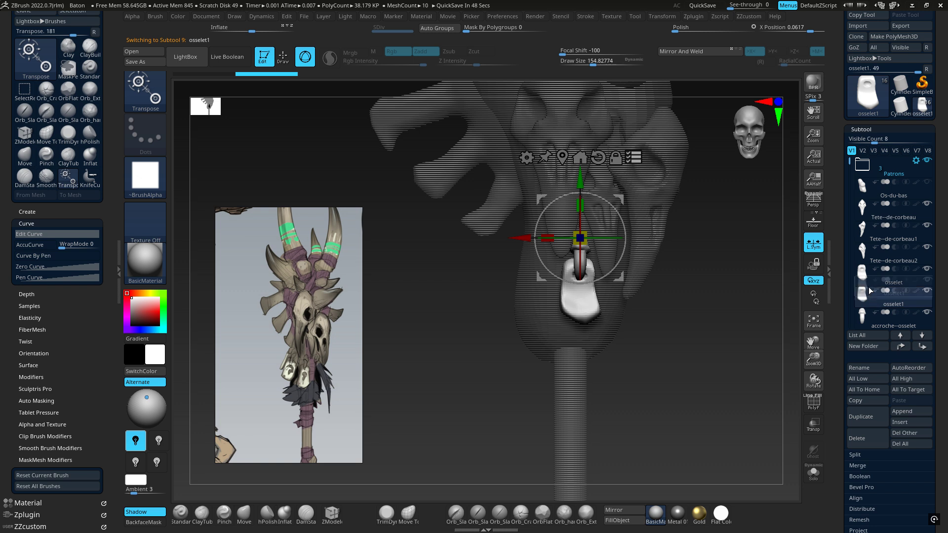
left_click_drag(873, 276, 872, 276)
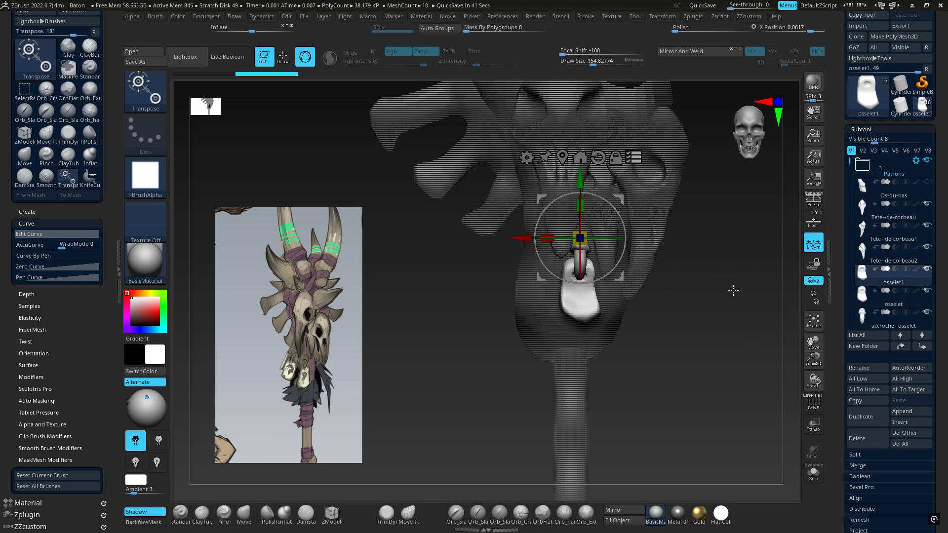
Turn off multi-subtool transposing, then duplicate accroche-osselet and reorder the original above osselet1.
key("ctrl")
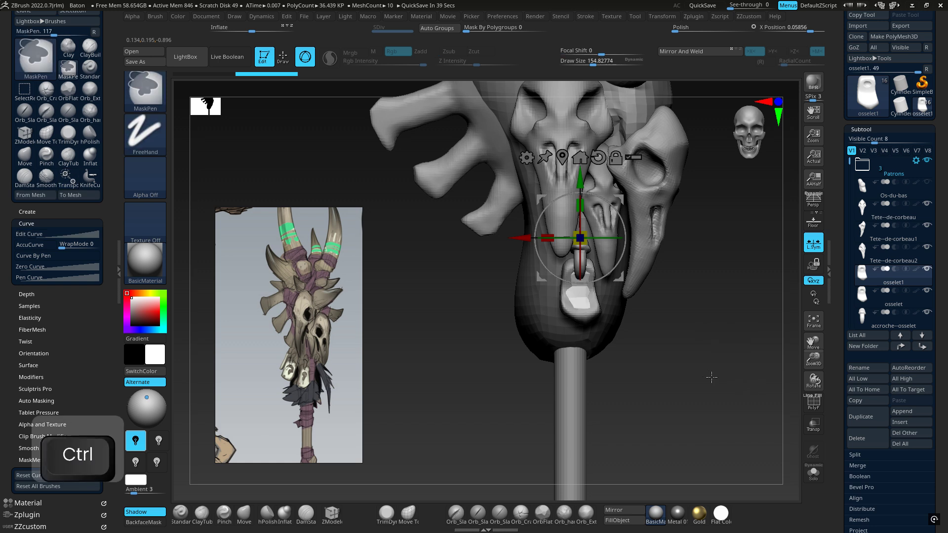
left_click(864, 321)
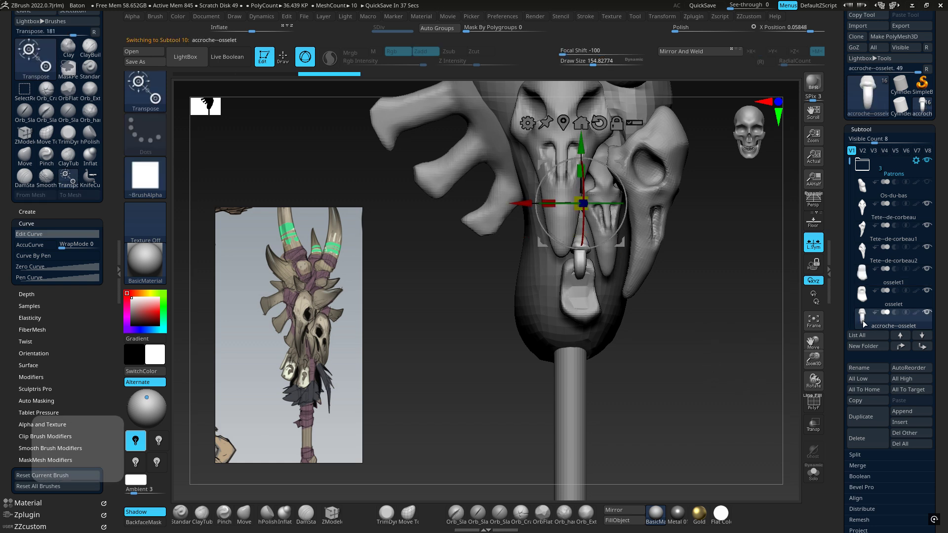
left_click(861, 418)
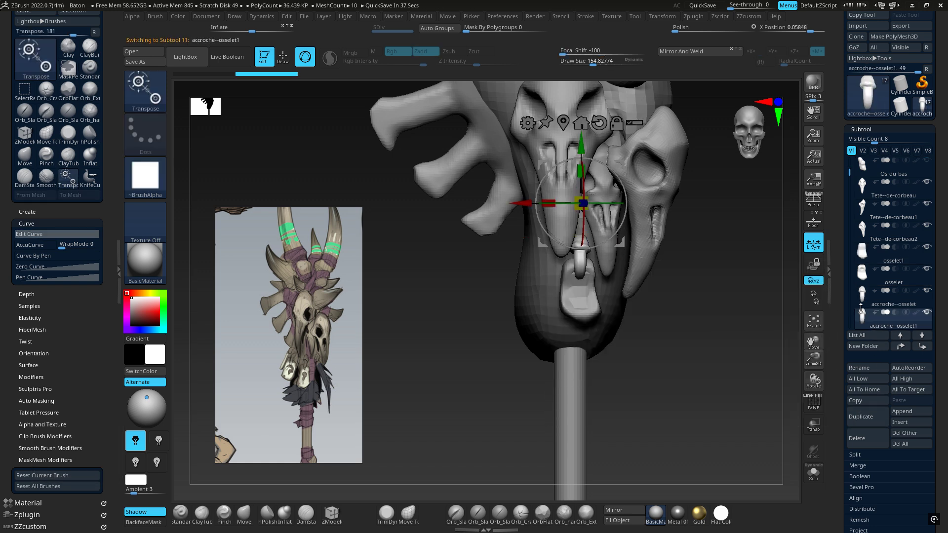
left_click_drag(870, 256, 873, 270)
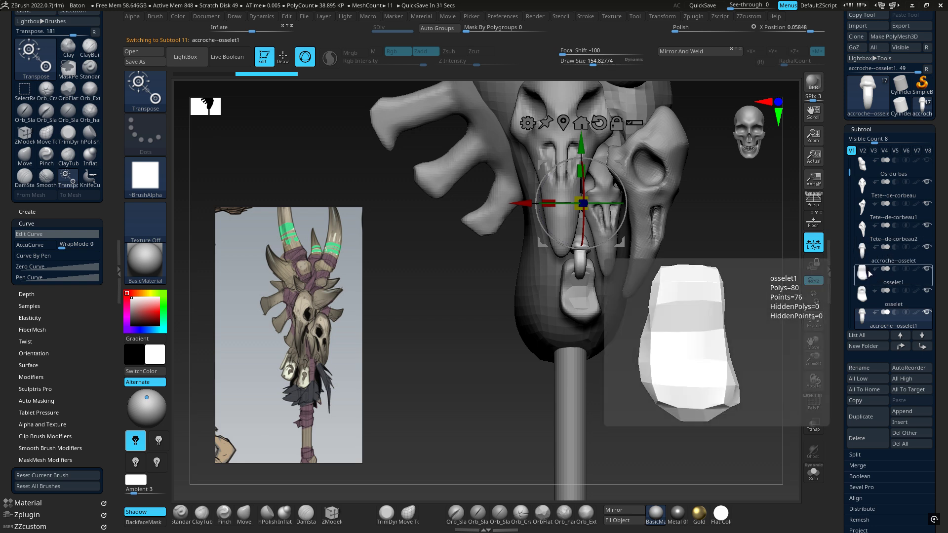
left_click_drag(675, 306, 654, 301)
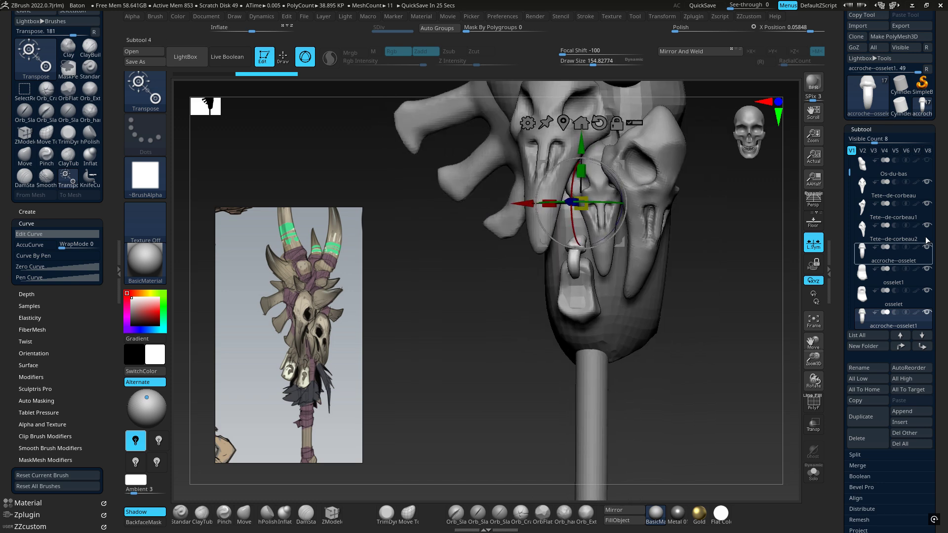
left_click_drag(849, 172, 847, 179)
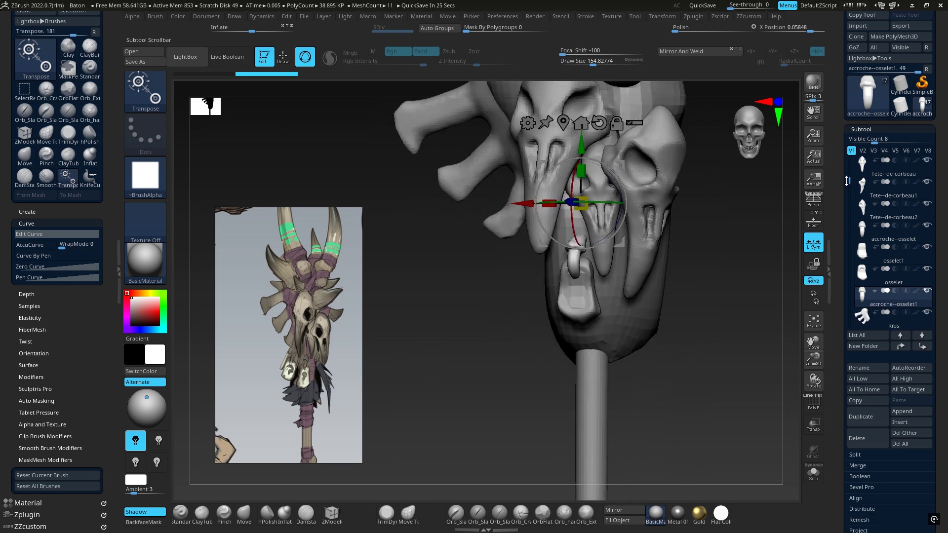
Select the osselet1 bone, activate the Move brush and isolate the bone in Solo mode.
right_click_drag(651, 353, 652, 281, "ctrl")
left_click(611, 314, "alt")
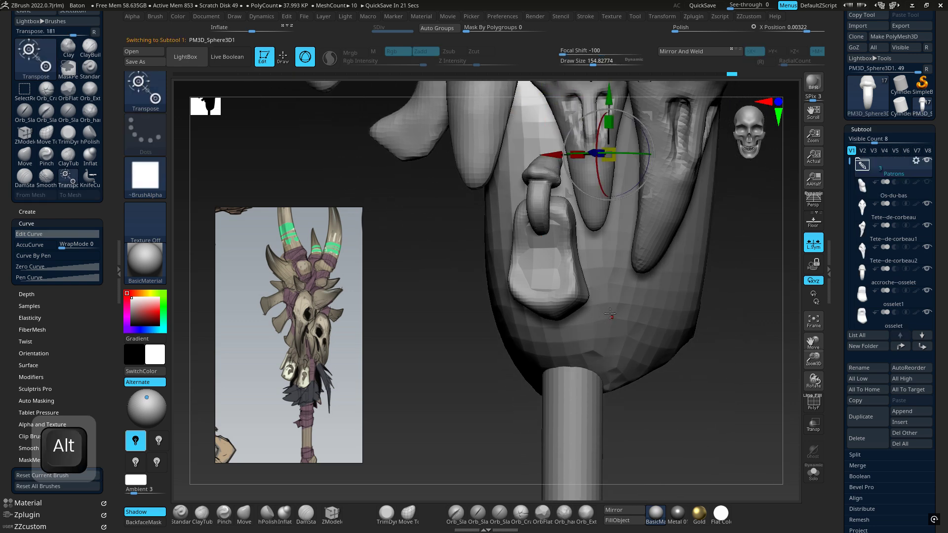
left_click(546, 265, "alt")
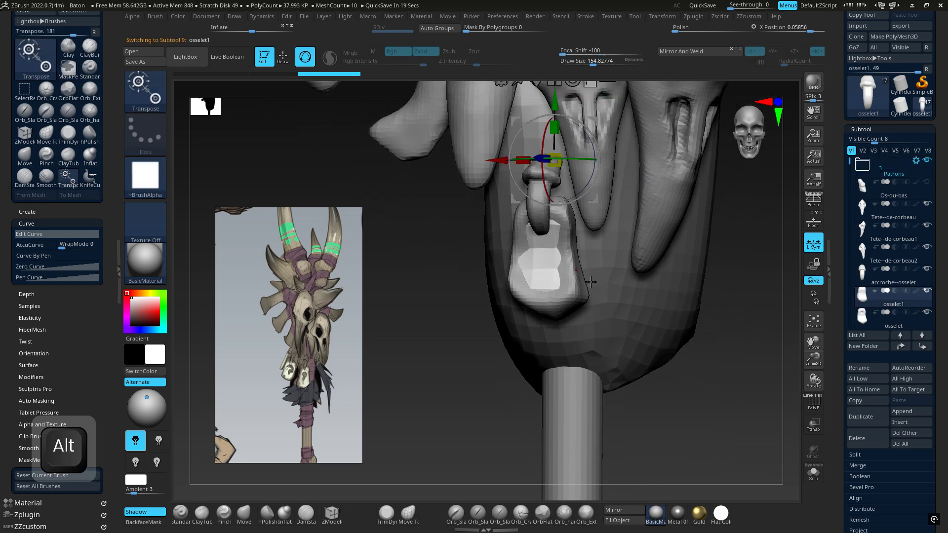
key("4")
mouse_move(692, 296)
right_mouse_down()
mouse_move(594, 270)
mouse_move(660, 271)
mouse_move(577, 263)
right_mouse_up()
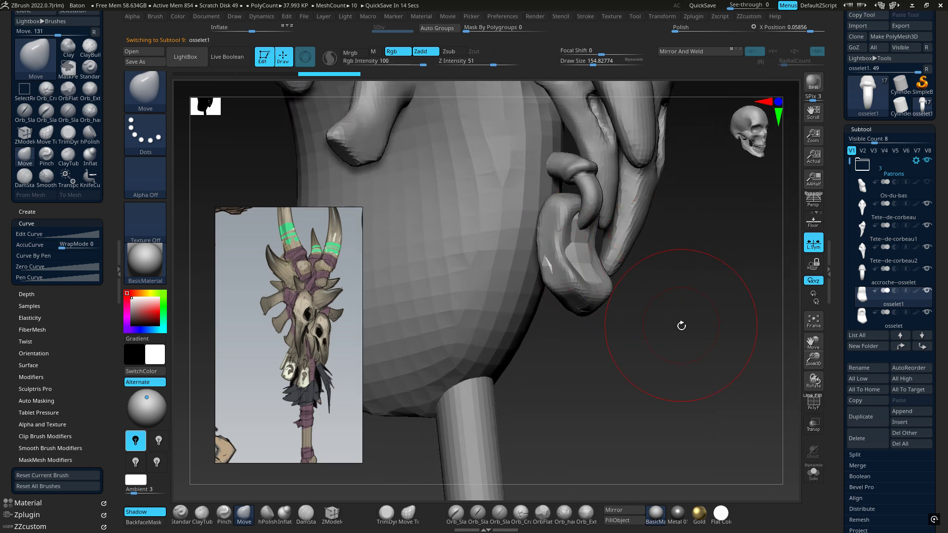
right_click_drag(681, 326, 609, 313, "ctrl")
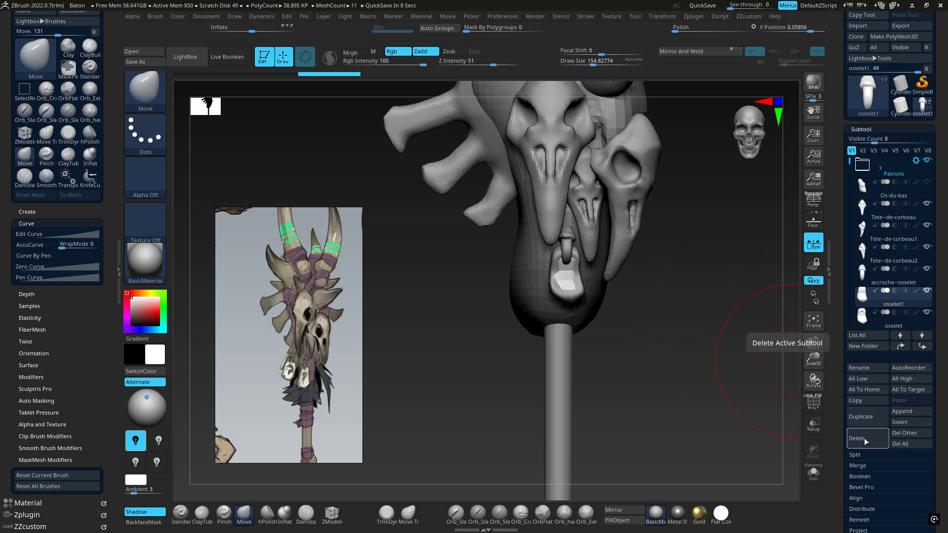
left_click(812, 475)
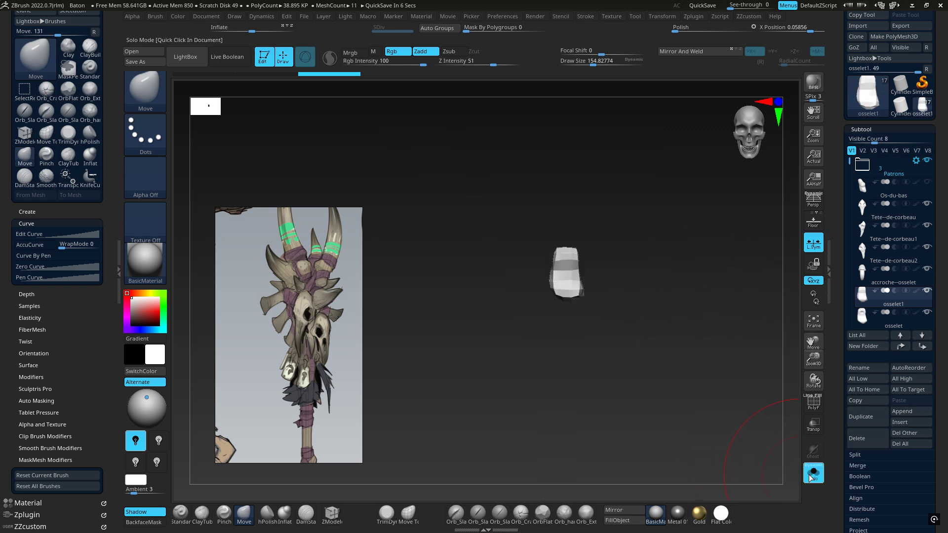
Leave Solo mode and delete the osselet1 subtool.
left_click(811, 477)
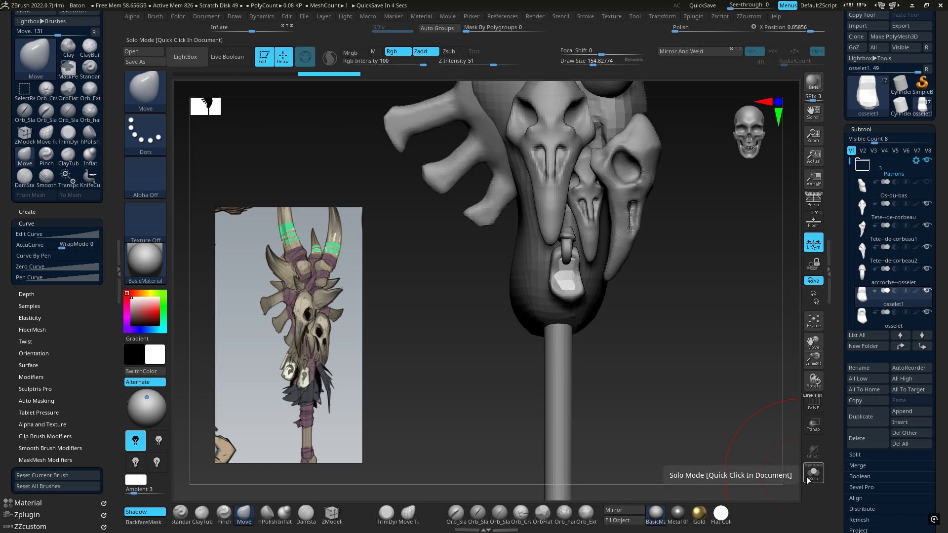
left_click(861, 442)
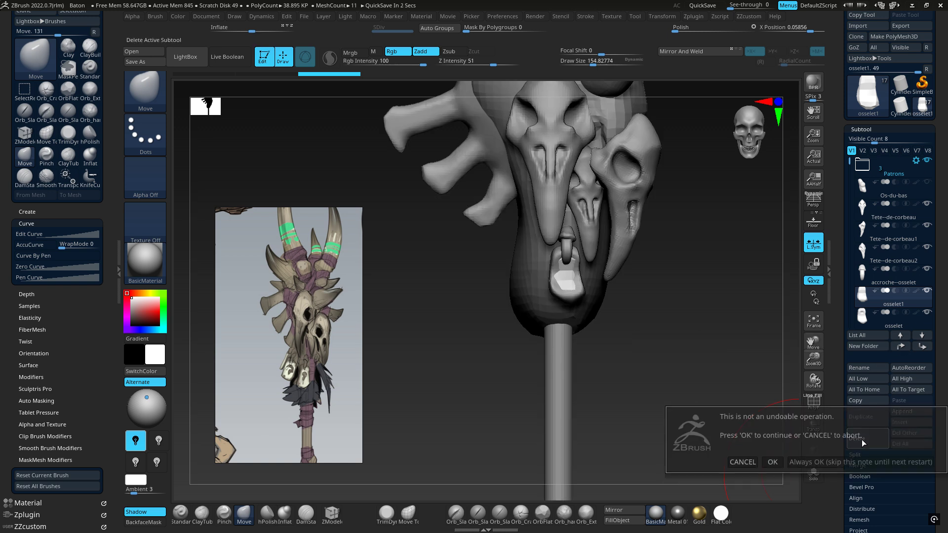
left_click(771, 463)
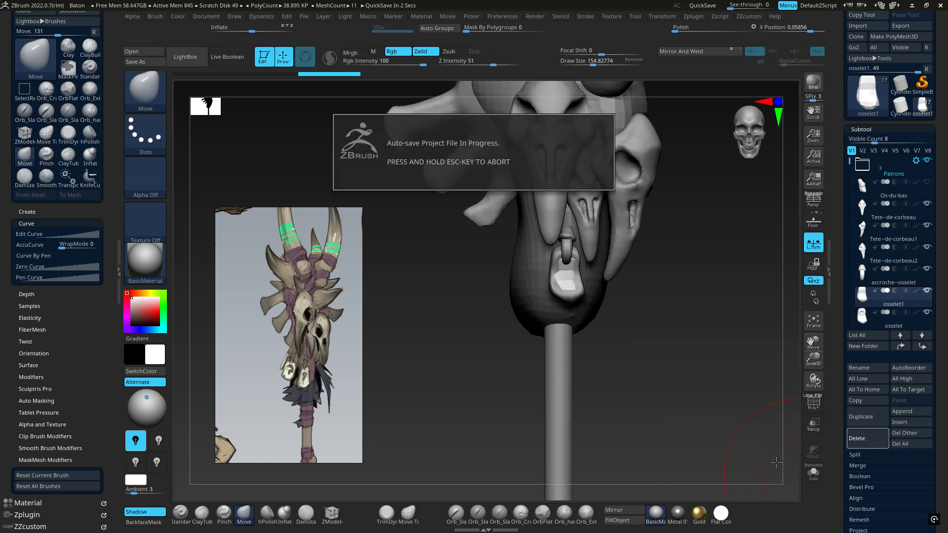
Duplicate the osselet bone and place the copy above the original in the subtool list.
key("alt")
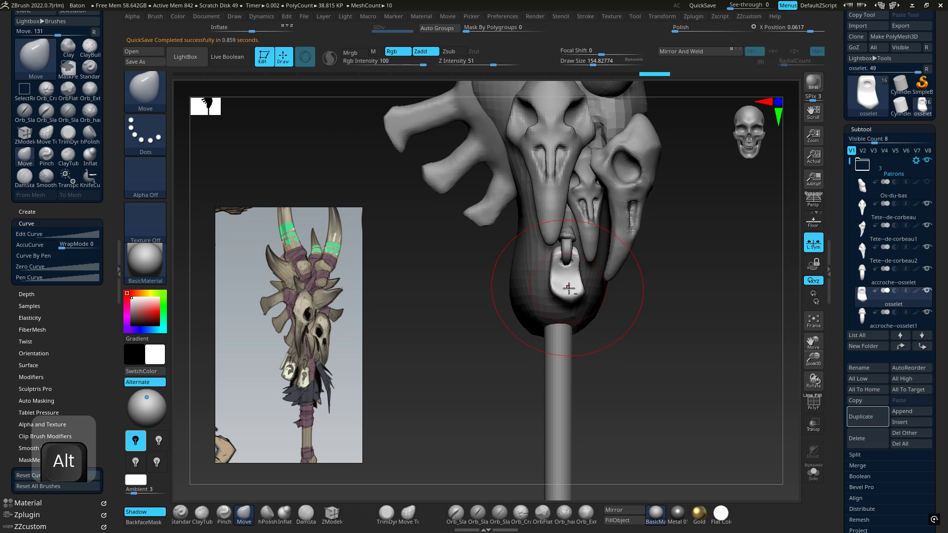
left_click(862, 420)
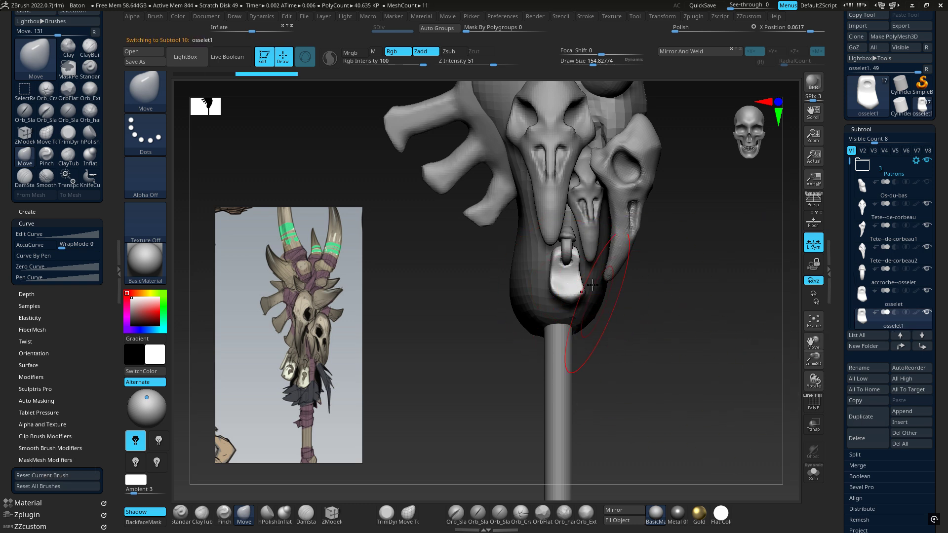
right_click_drag(623, 319, 685, 301, "ctrl")
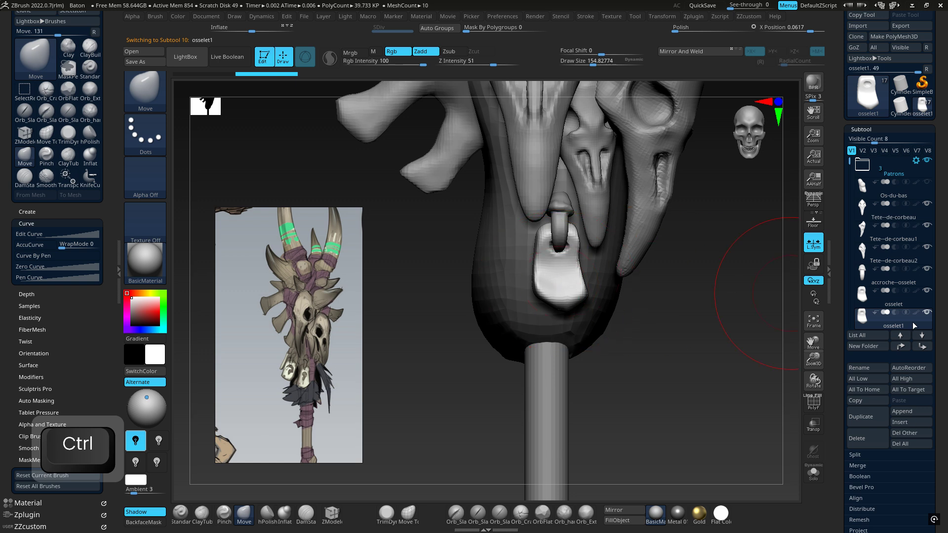
left_click_drag(912, 322, 860, 292)
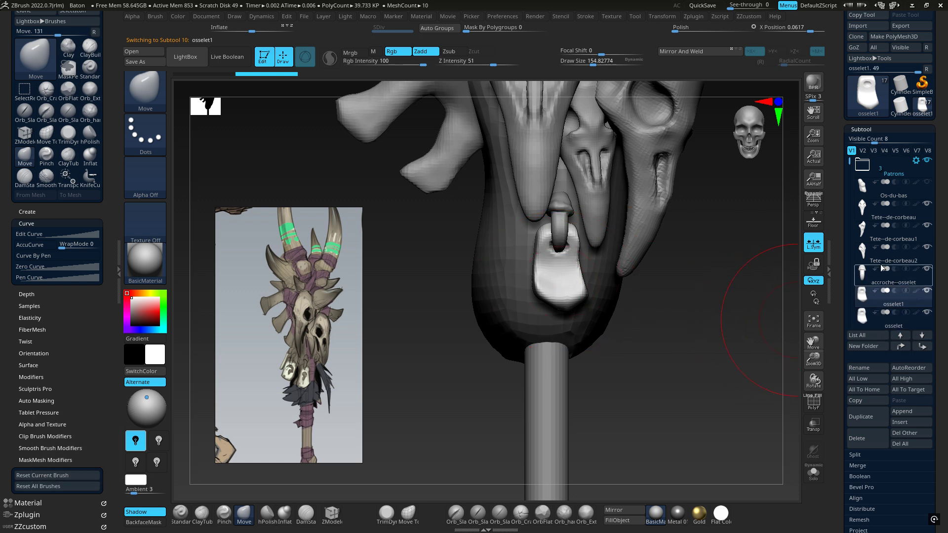
Create a subtool folder named osselet from accroche-osselet and put osselet1 inside it.
mouse_move(861, 286)
left_click(862, 274)
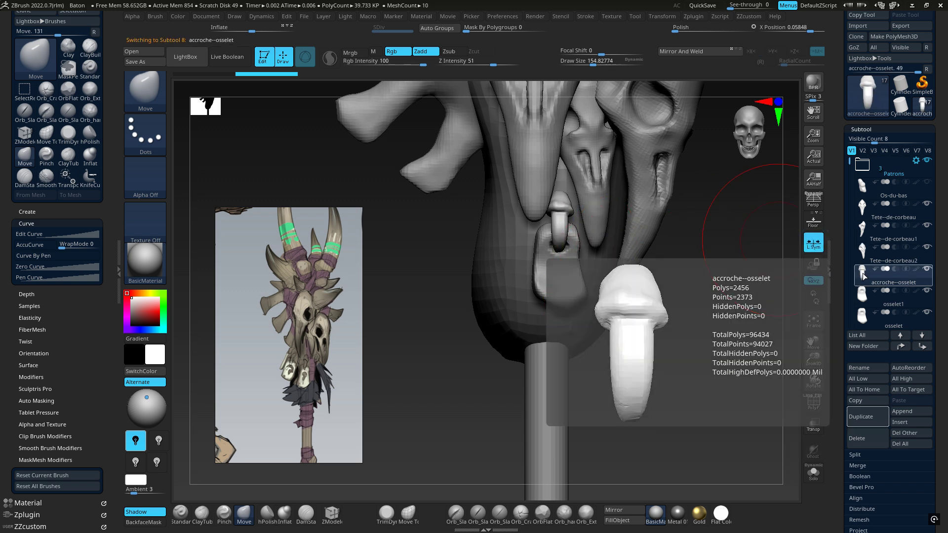
scroll(908, 321, "down", 3)
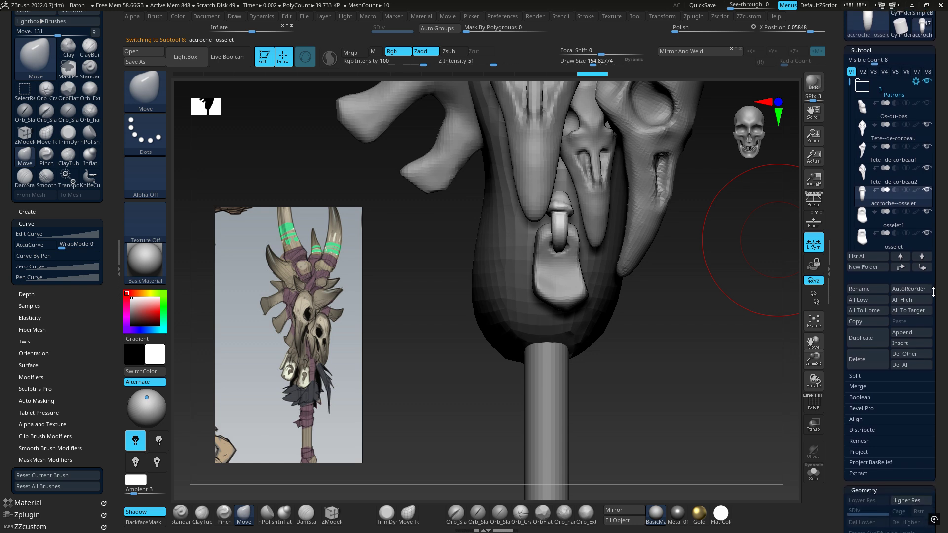
left_click(864, 264)
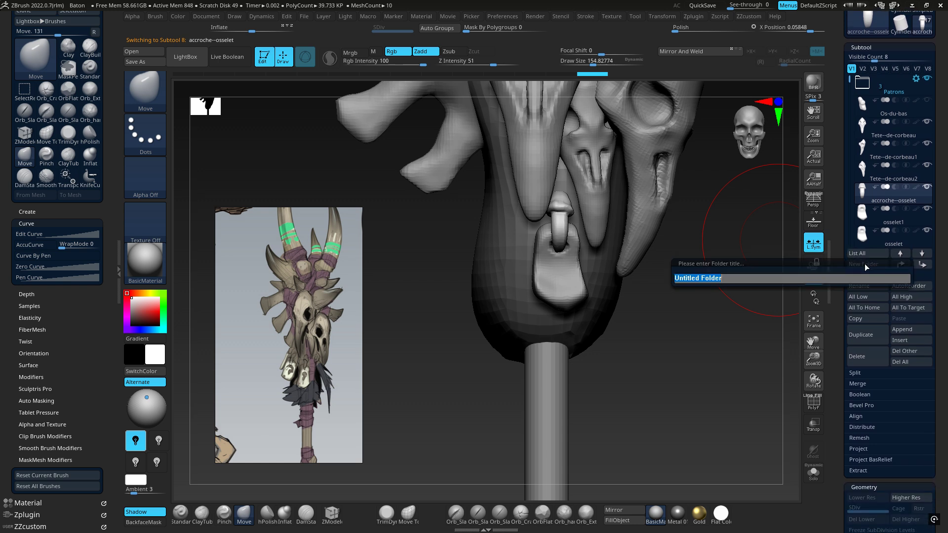
type("osselet")
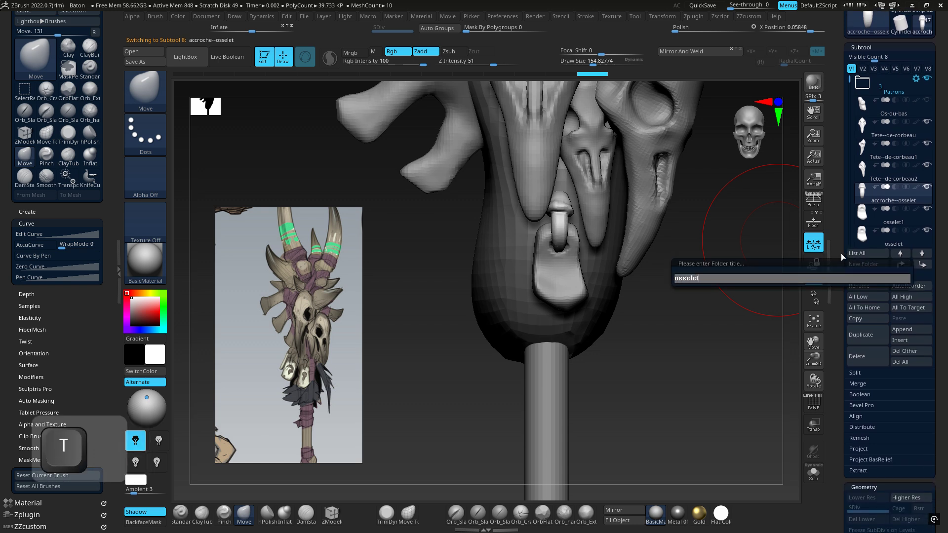
key("Return")
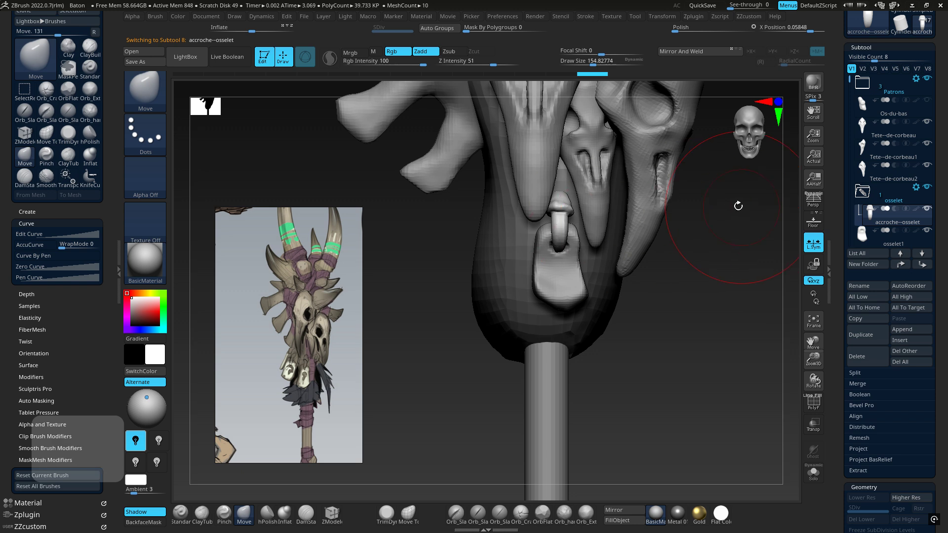
left_click_drag(866, 223, 874, 199)
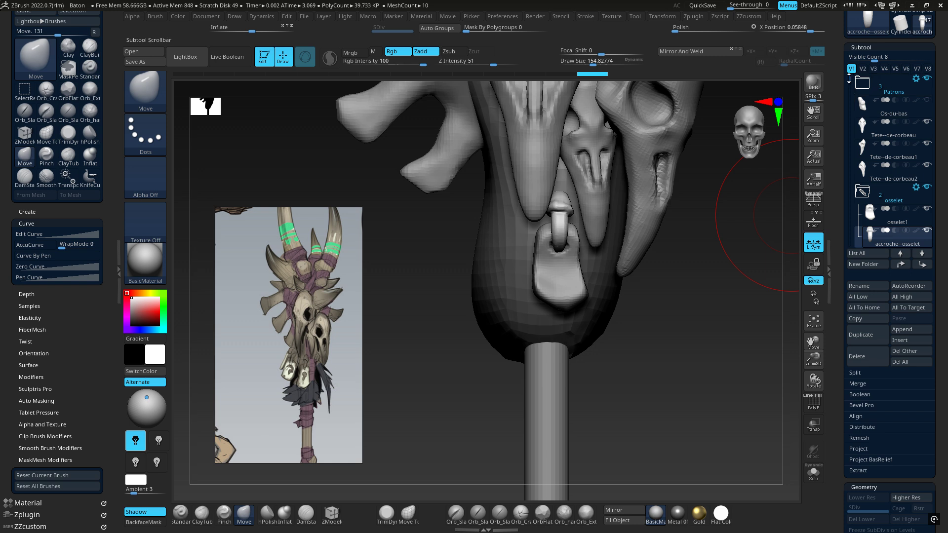
scroll(850, 80, "down", 1)
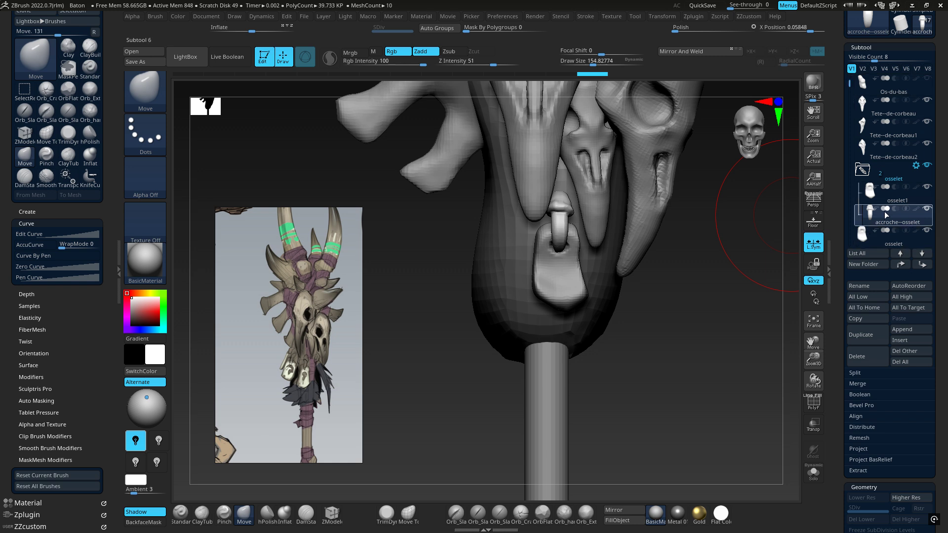
Apply Transpose Set to the osselet folder and move its bone and hook sideways along X, beside the original pair.
mouse_move(917, 168)
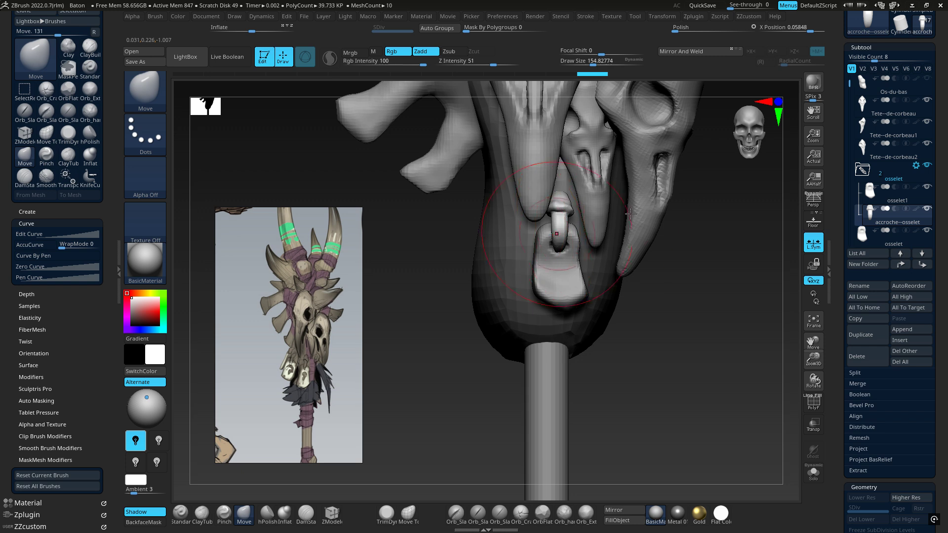
left_click(917, 167)
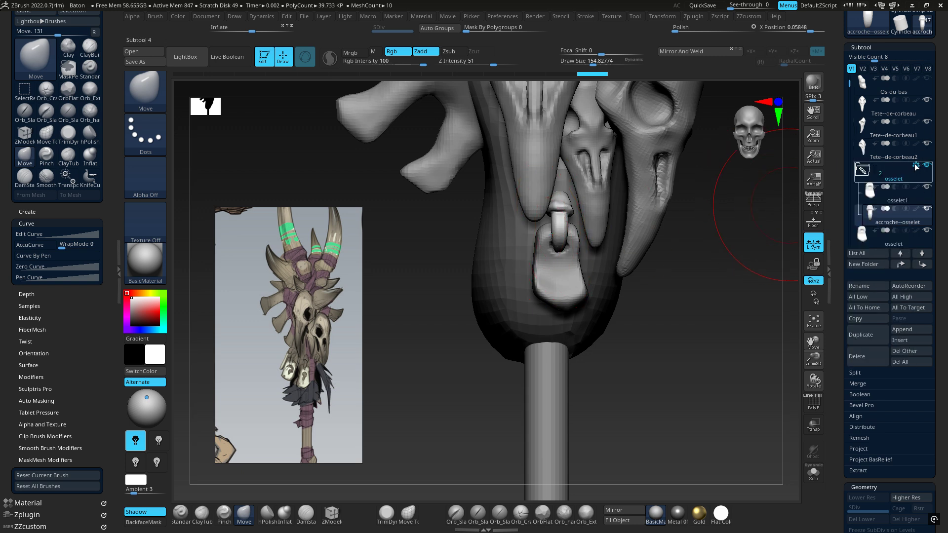
left_click(916, 167)
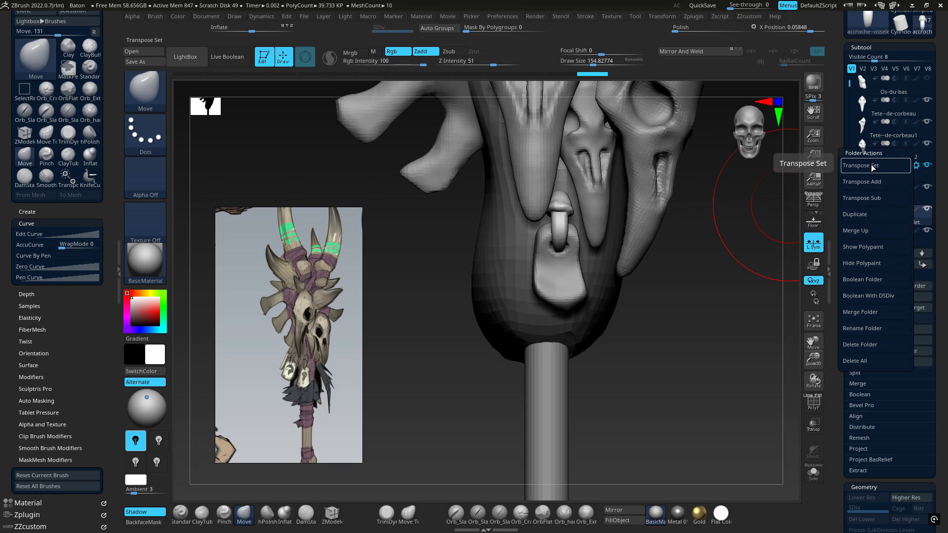
left_click(869, 168)
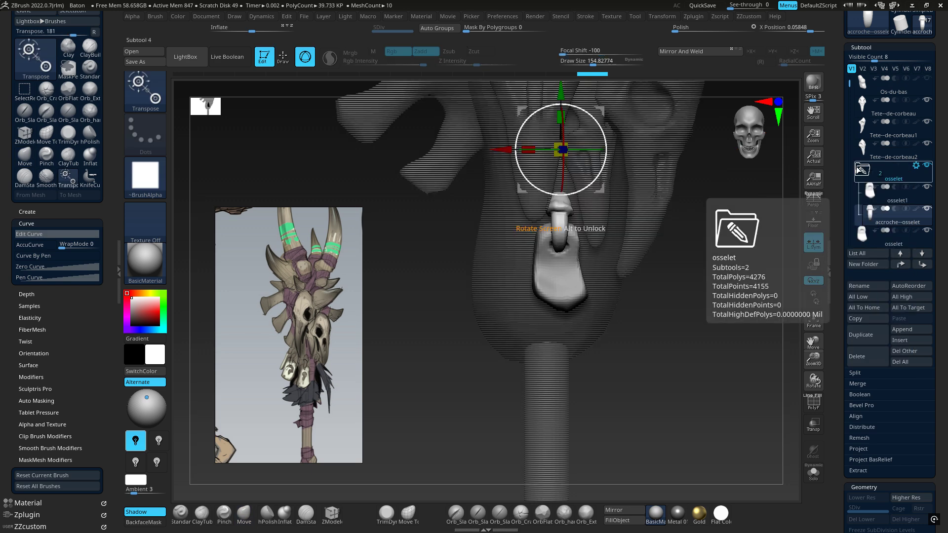
right_click_drag(647, 207, 655, 270, "alt")
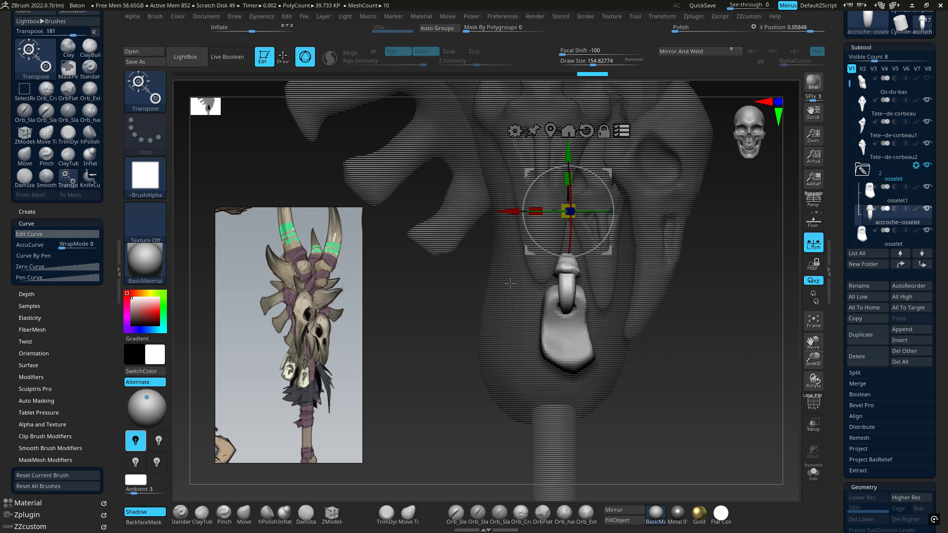
left_click_drag(509, 211, 453, 211)
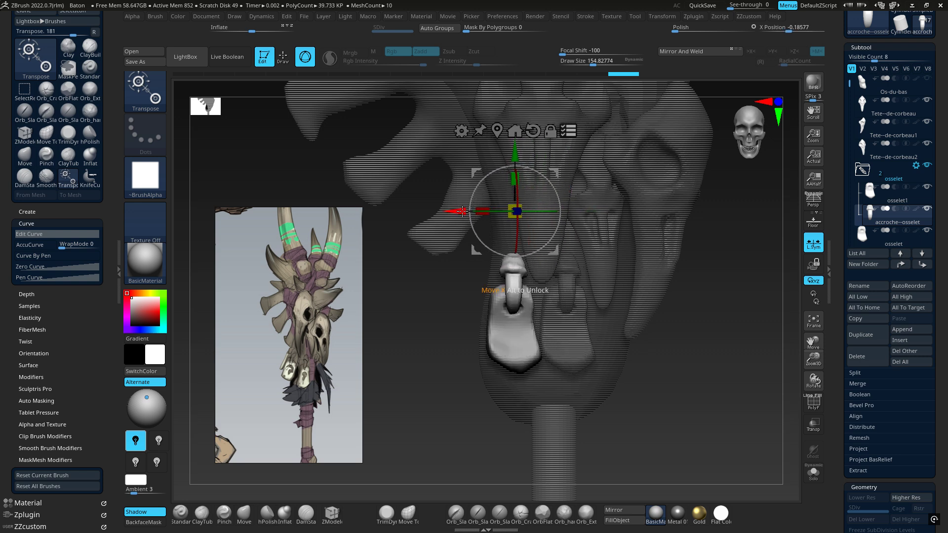
Shift the gizmo pivot down onto the upper end of the copied hook.
right_click_drag(486, 247, 575, 251)
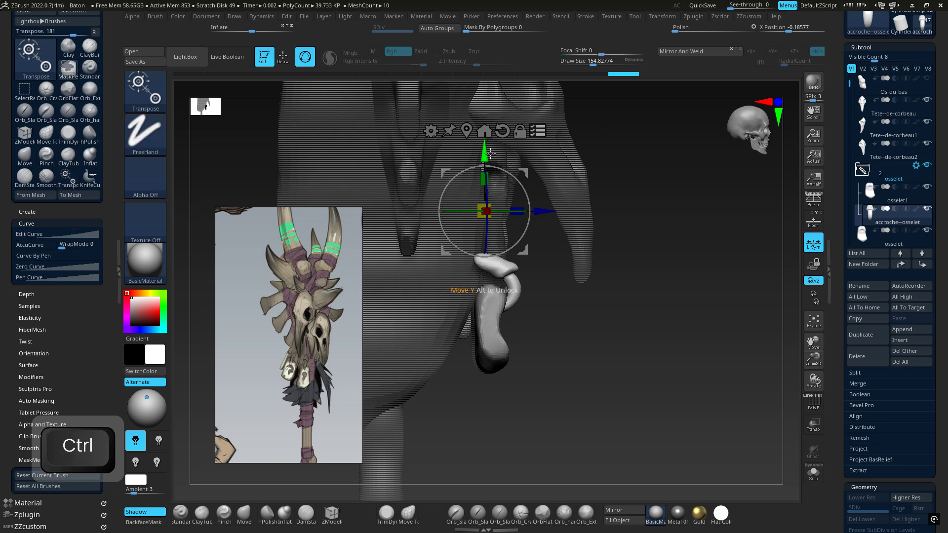
left_click_drag(484, 157, 469, 206, "alt")
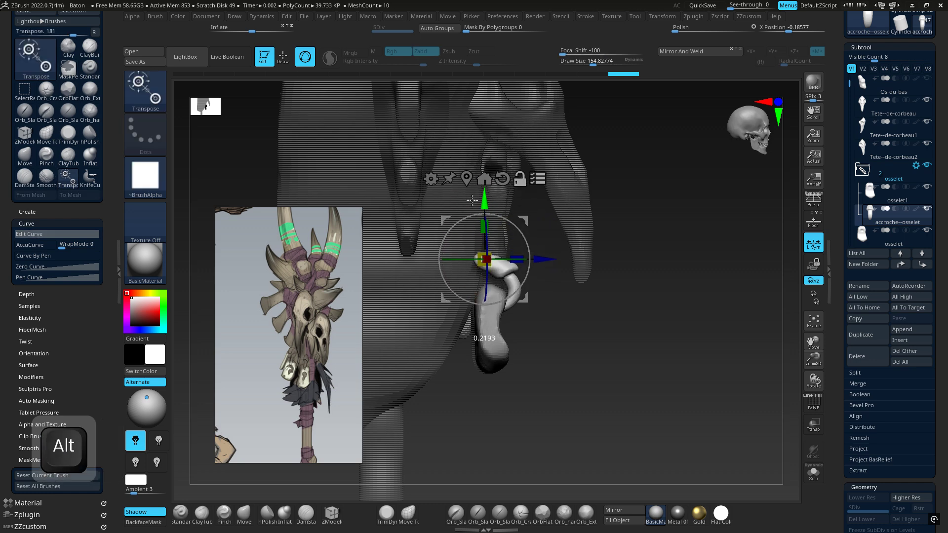
left_click_drag(541, 259, 536, 258, "alt")
Move the copied bone and hook along the gizmo axes to seat them against the side of the totem body.
right_click_drag(536, 259, 610, 232)
left_click_drag(494, 218, 452, 216)
right_click_drag(452, 217, 513, 237)
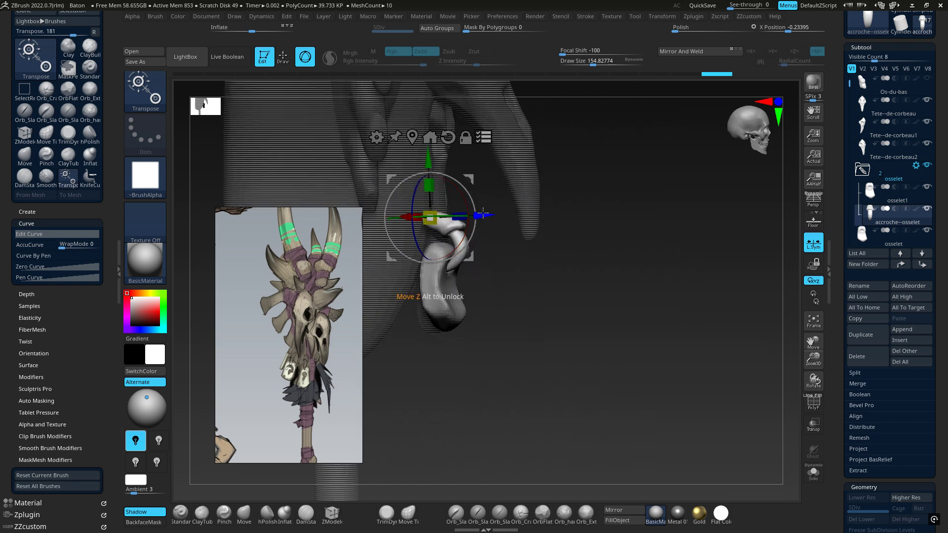
left_click_drag(483, 213, 435, 217)
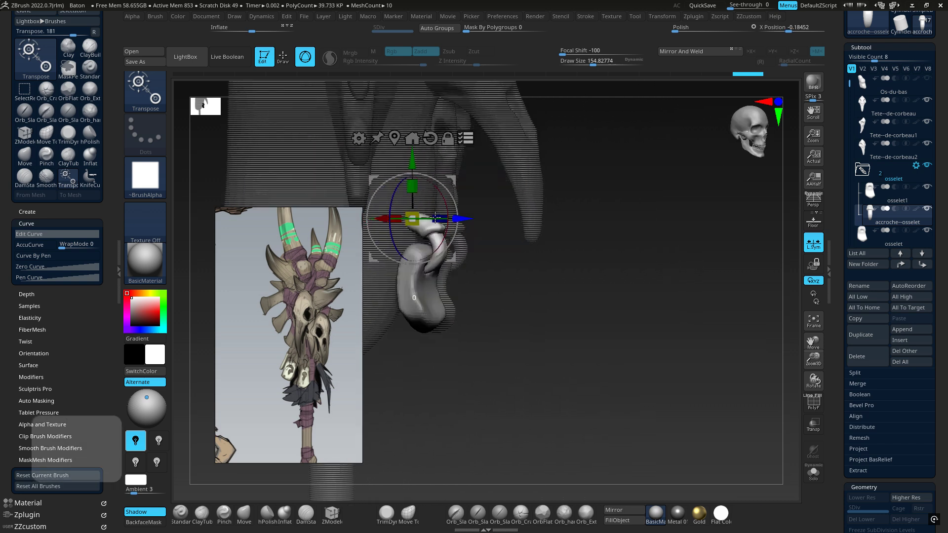
left_click_drag(419, 164, 418, 144)
Move the copied bone and hook farther out along X and rotate them to follow the totem body, comparing with the reference image.
right_click_drag(462, 160, 317, 351)
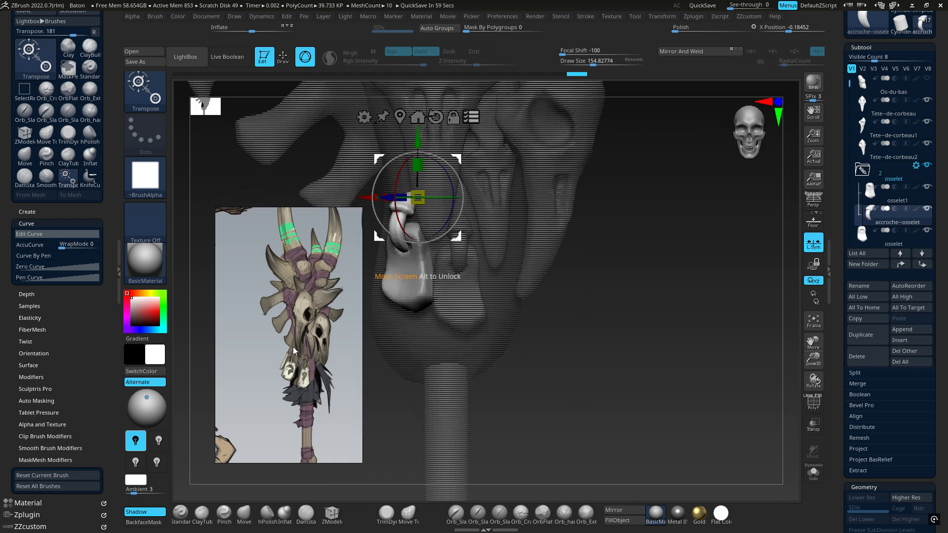
right_click_drag(374, 220, 430, 211)
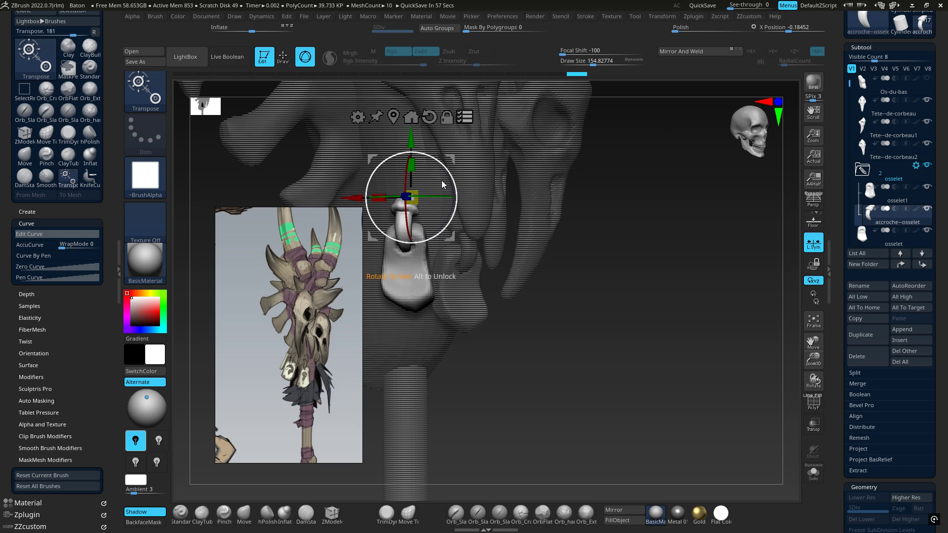
right_click_drag(494, 189, 619, 199, "alt")
left_click_drag(472, 206, 451, 205)
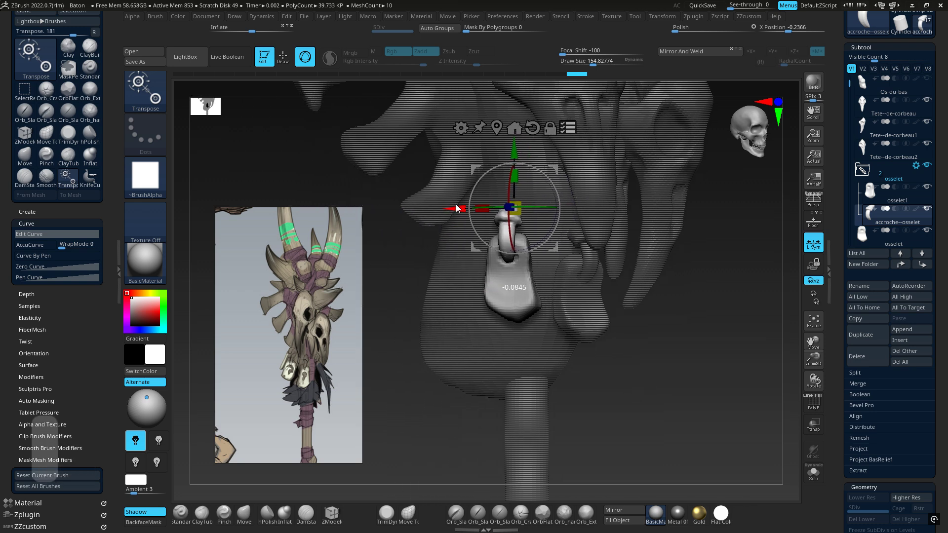
right_click_drag(475, 197, 462, 180)
right_click_drag(577, 235, 556, 235)
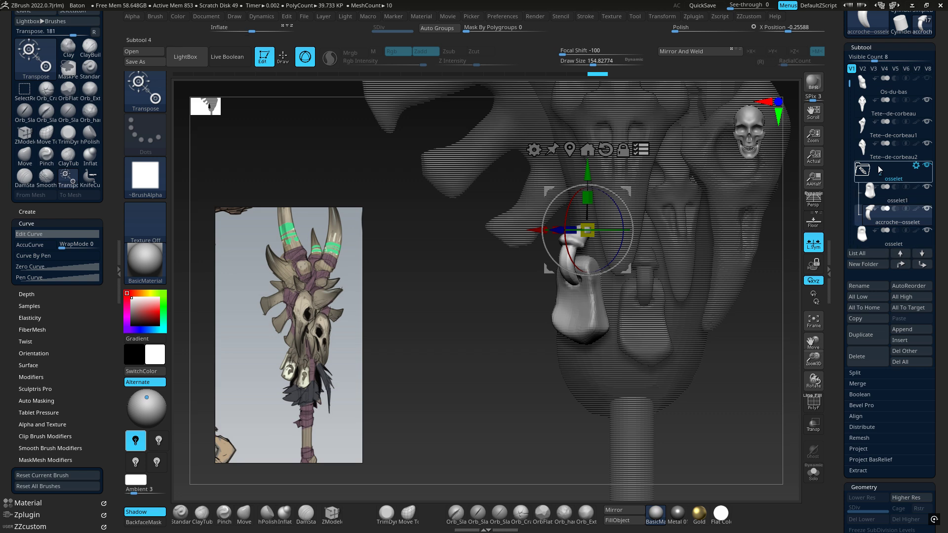
Turn off transposing of all selected subtools for the osselet folder.
left_click(638, 149)
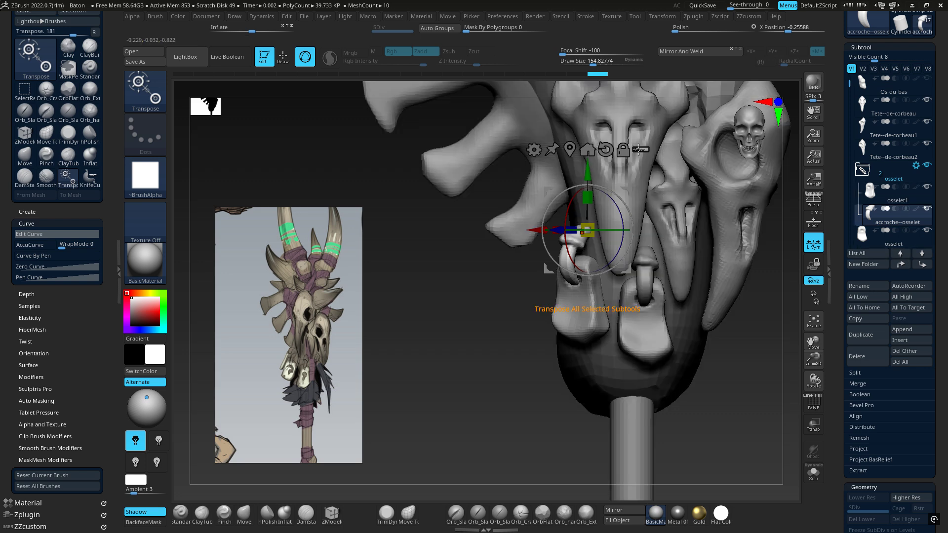
left_click_drag(491, 366, 444, 295, "alt")
key("shift")
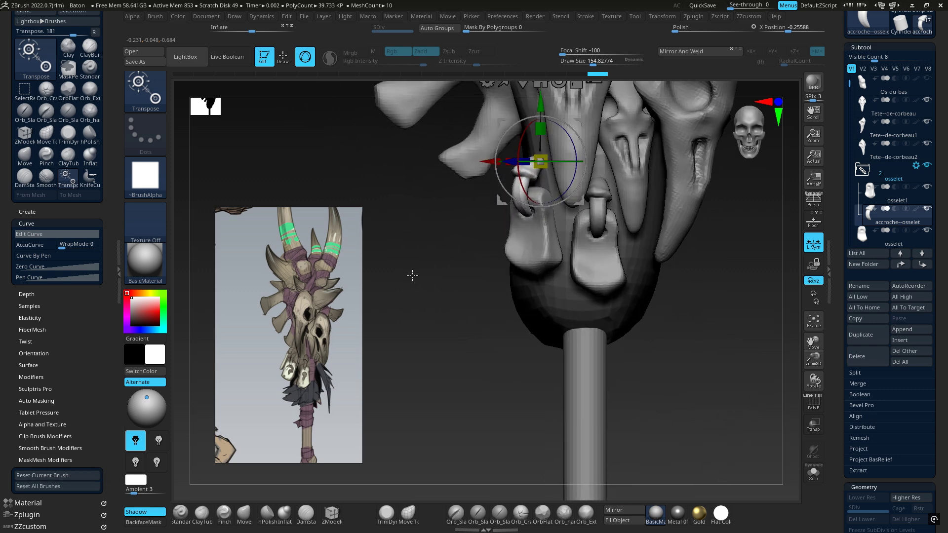
Collapse the osselet folder in the subtool list and select accroche-osselet1.
left_click_drag(850, 84, 842, 115)
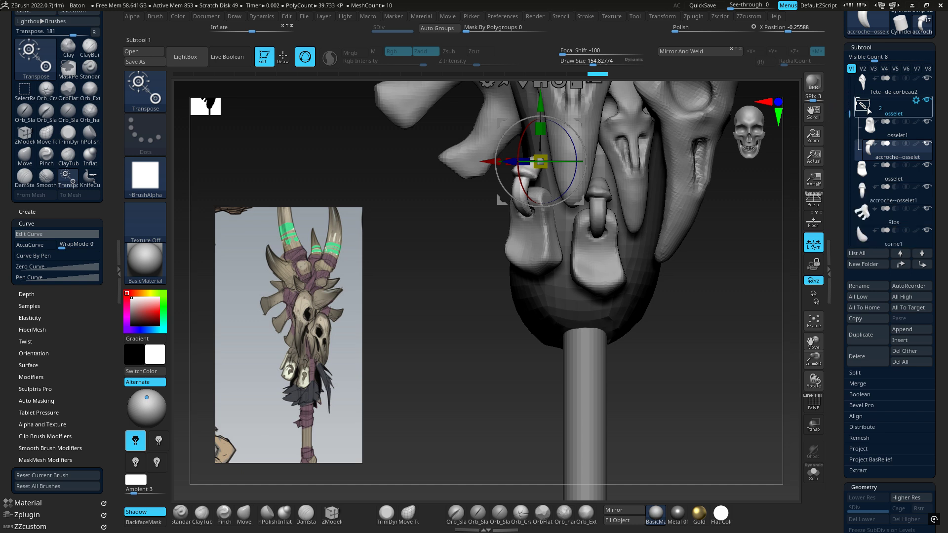
left_click(866, 108)
left_click(860, 127)
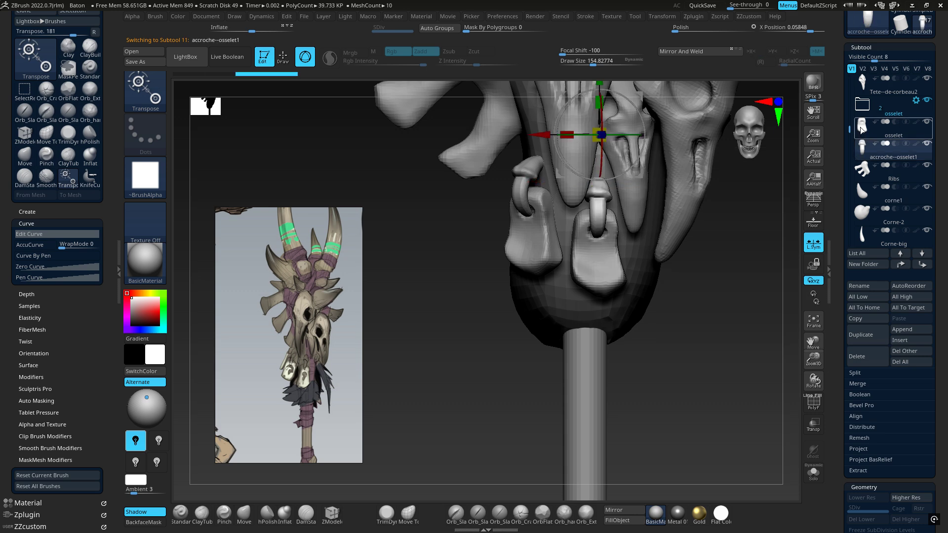
left_click(860, 154)
Merge the osselet bone down with the accroche-osselet1 hook below it into a single subtool, accepting the non-undoable operation.
left_click_drag(691, 296, 709, 239)
right_click_drag(513, 259, 619, 245, "alt")
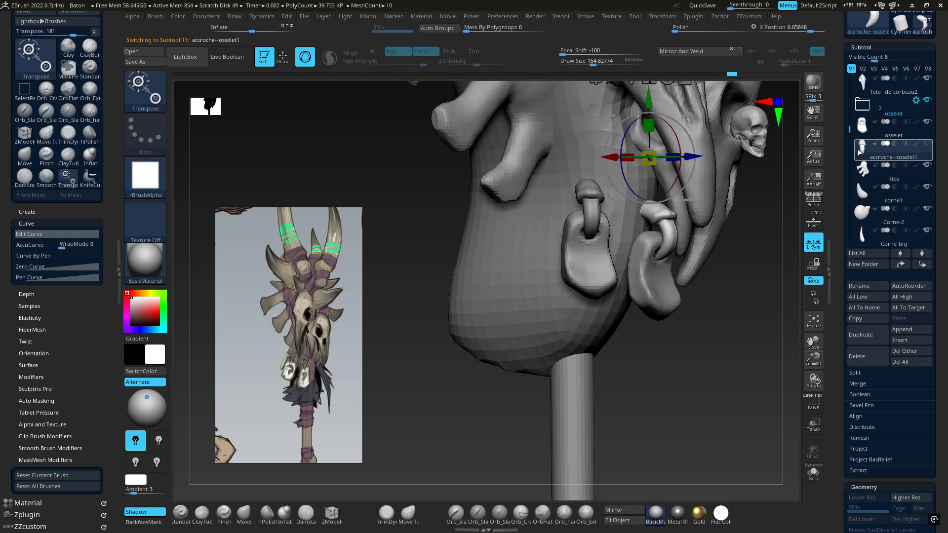
right_click_drag(615, 252, 511, 224)
scroll(942, 275, "down", 4)
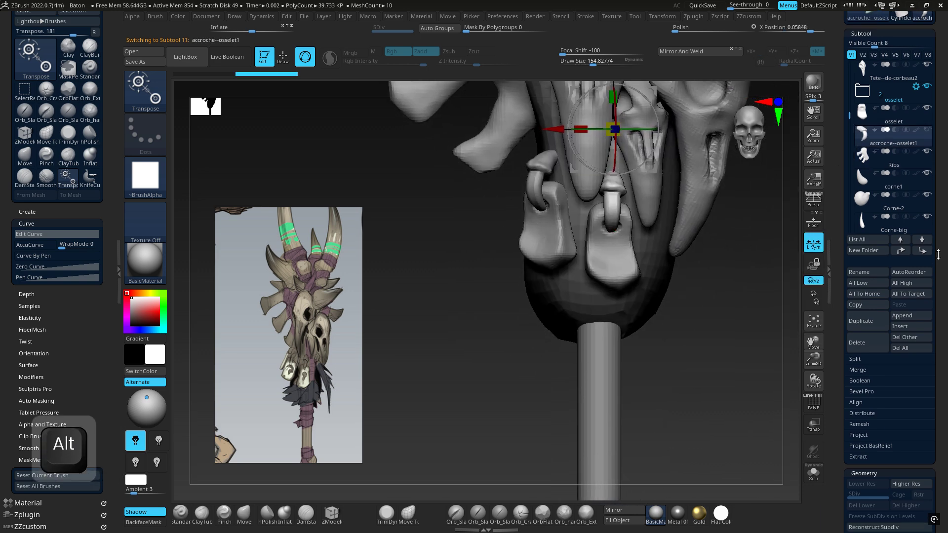
left_click(859, 399)
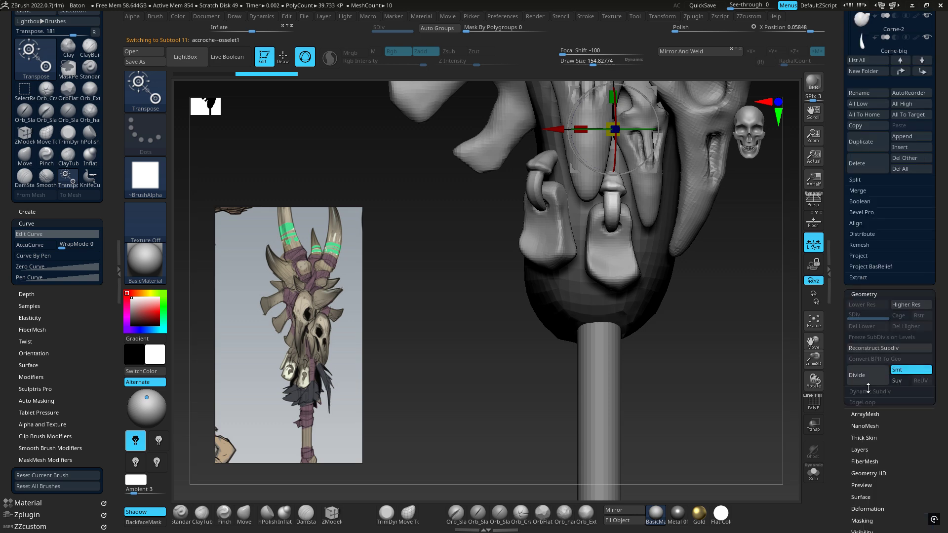
left_click(865, 192)
left_click_drag(944, 182, 944, 191)
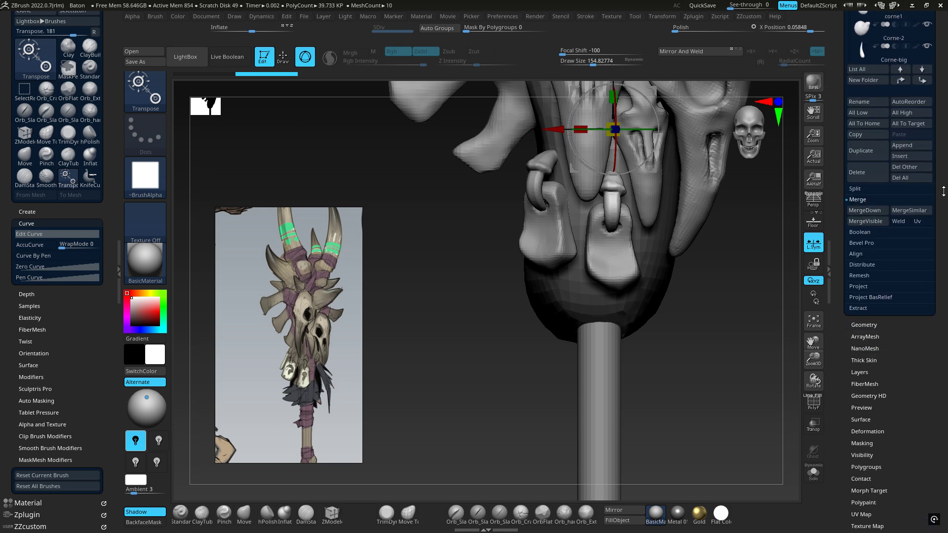
scroll(889, 148, "up", 6)
mouse_move(880, 130)
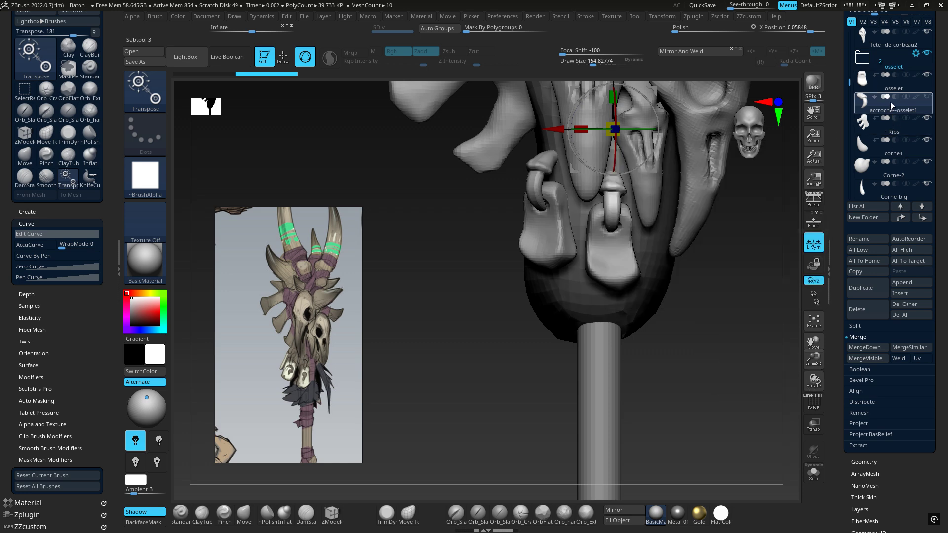
left_click(865, 84)
mouse_move(868, 114)
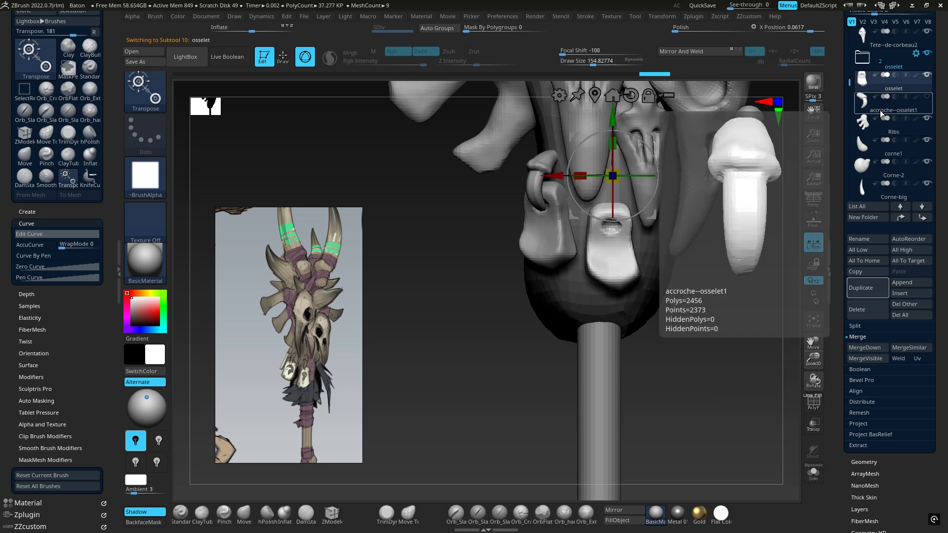
left_click(873, 348)
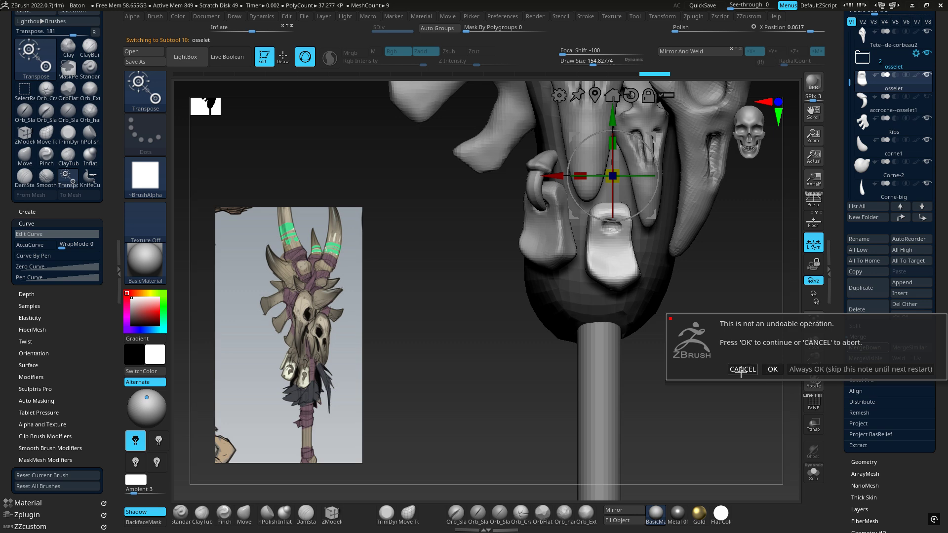
left_click(773, 369)
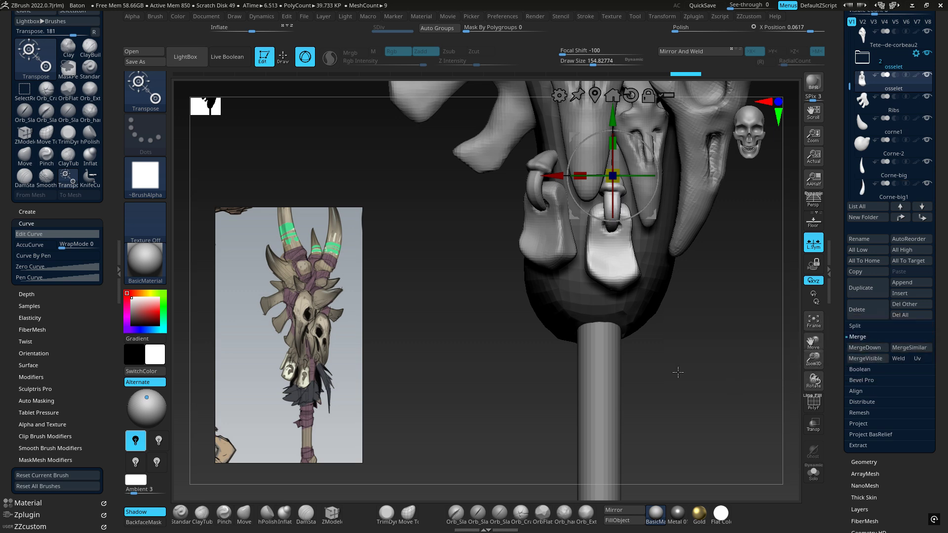
Duplicate the merged bone and hook and move the copy about 0.41 along X toward the side of the totem.
left_click_drag(678, 372, 650, 280)
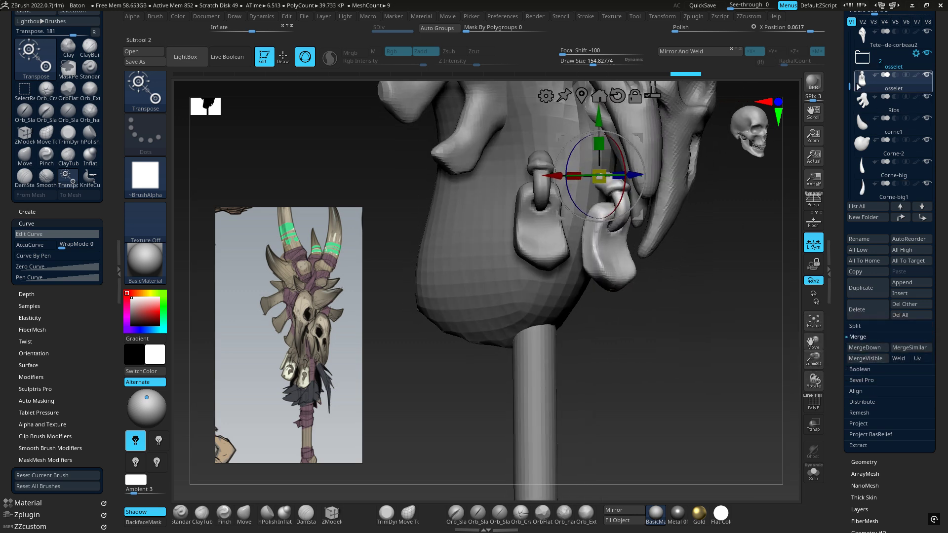
mouse_move(861, 84)
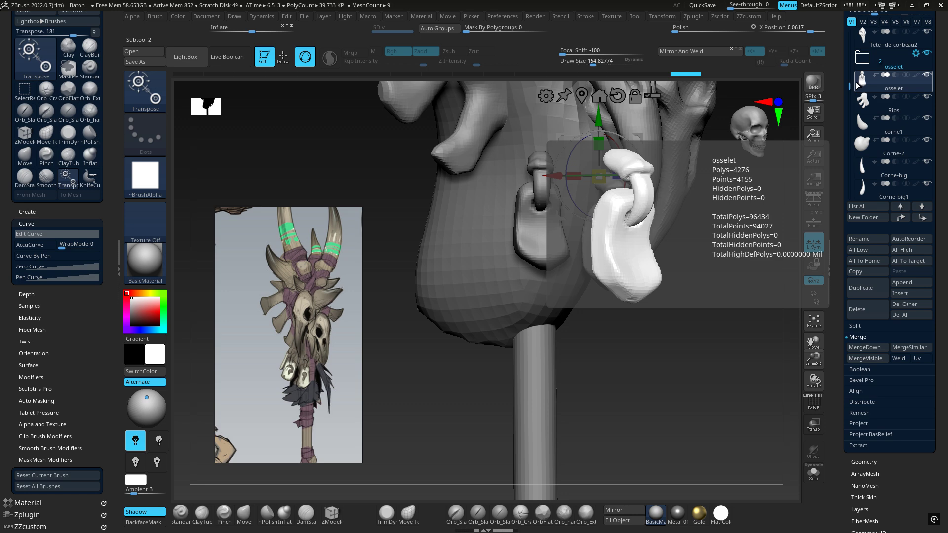
key("shift+m")
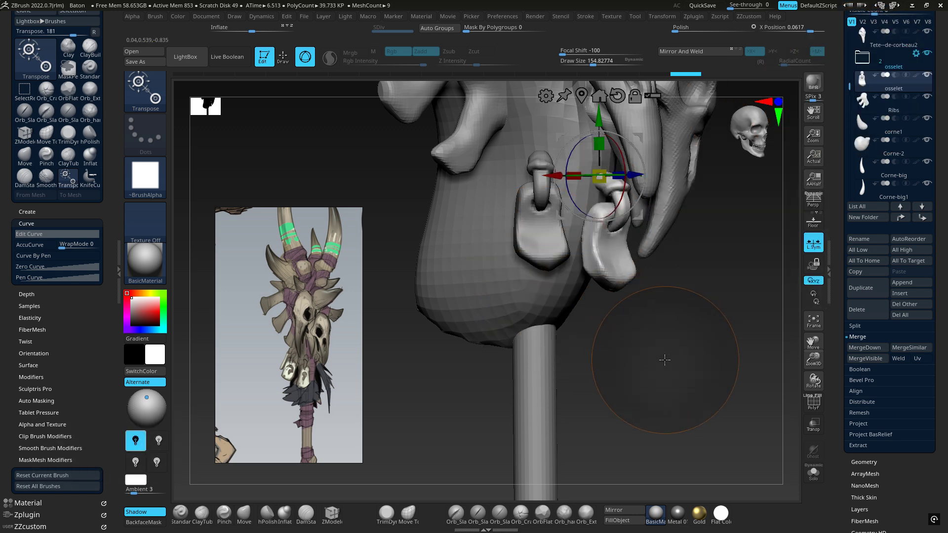
key("Escape")
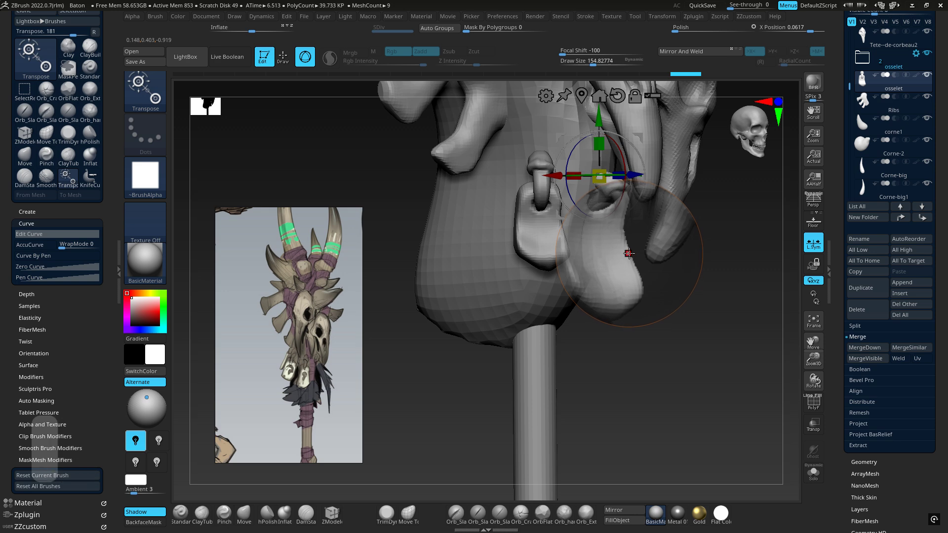
key("shift+m")
right_click_drag(615, 239, 638, 237)
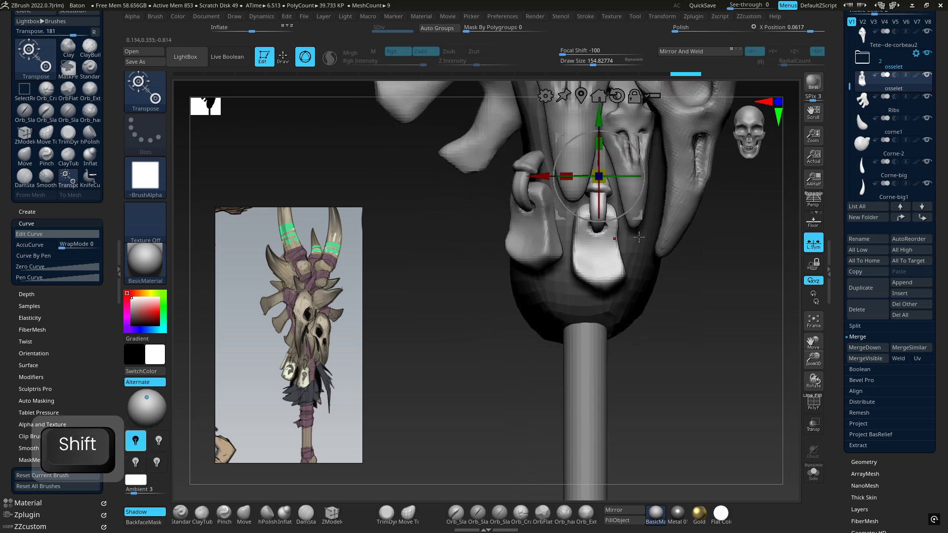
left_click(860, 288)
left_click_drag(542, 175, 462, 176)
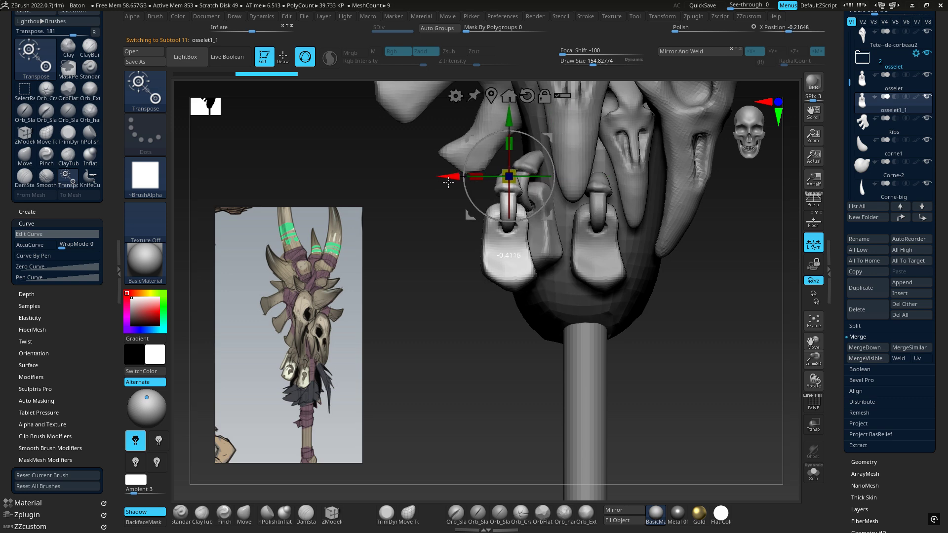
Rotate the copied bone and hook around Y to face outward and place it beside the existing ones on the totem's side.
right_click_drag(462, 177, 576, 242)
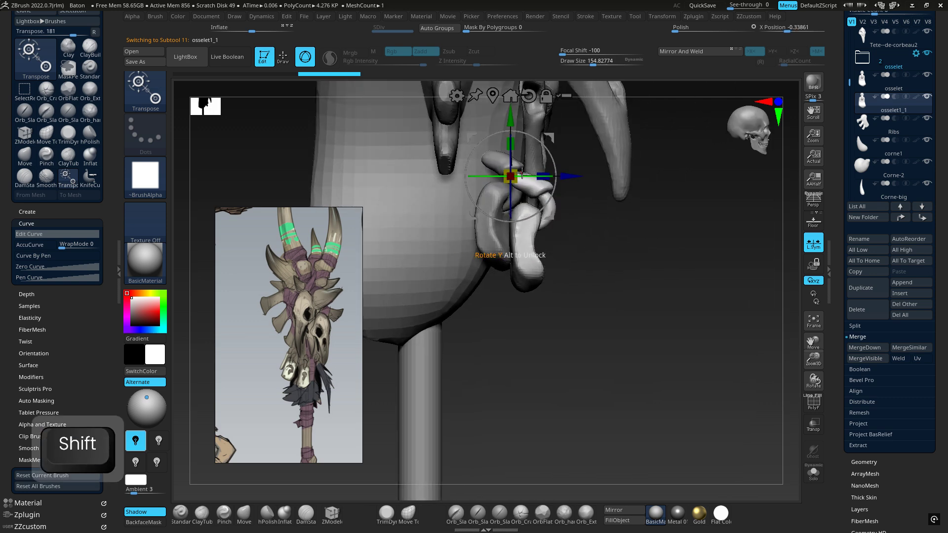
left_click_drag(524, 176, 451, 176)
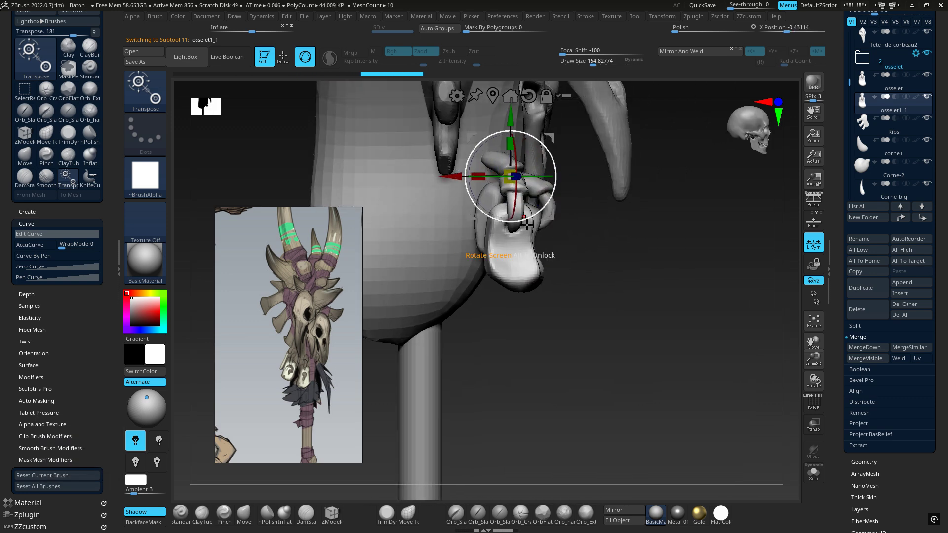
right_click_drag(548, 138, 631, 246, "alt")
left_click_drag(631, 246, 541, 234)
right_click_drag(612, 247, 505, 265)
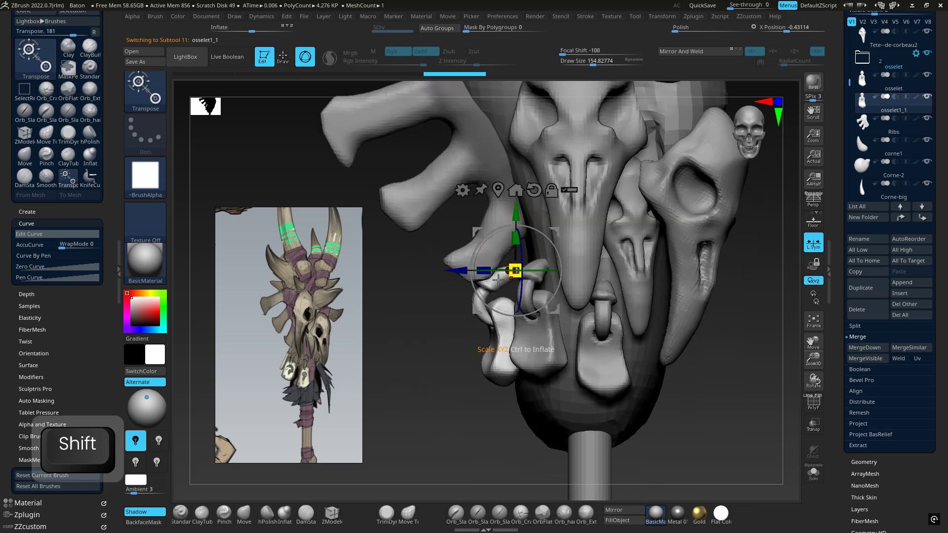
right_click_drag(507, 323, 590, 281, "alt")
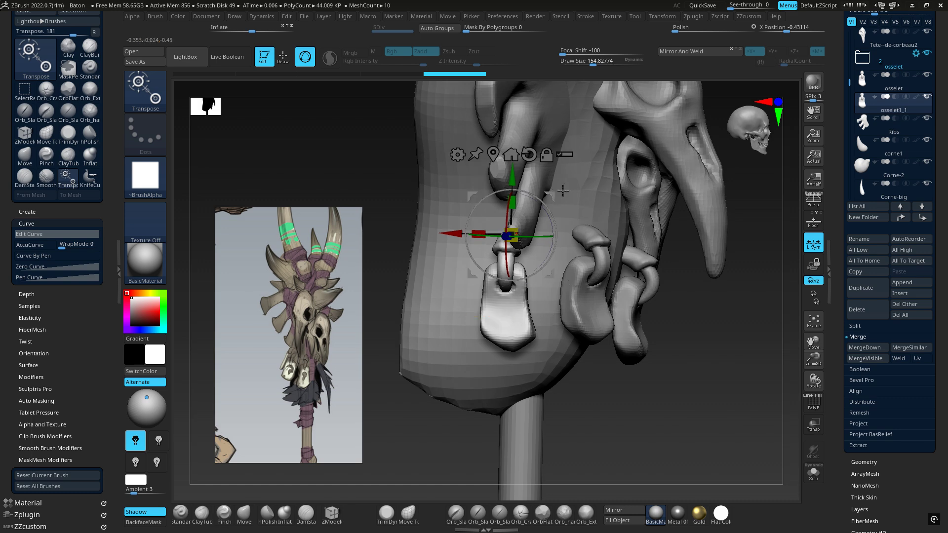
Seat the osselet1_1 bone and hook against the side of the totem body with small gizmo adjustments.
right_click_drag(536, 181, 525, 216)
left_click_drag(516, 215, 513, 216)
right_click_drag(498, 217, 514, 214)
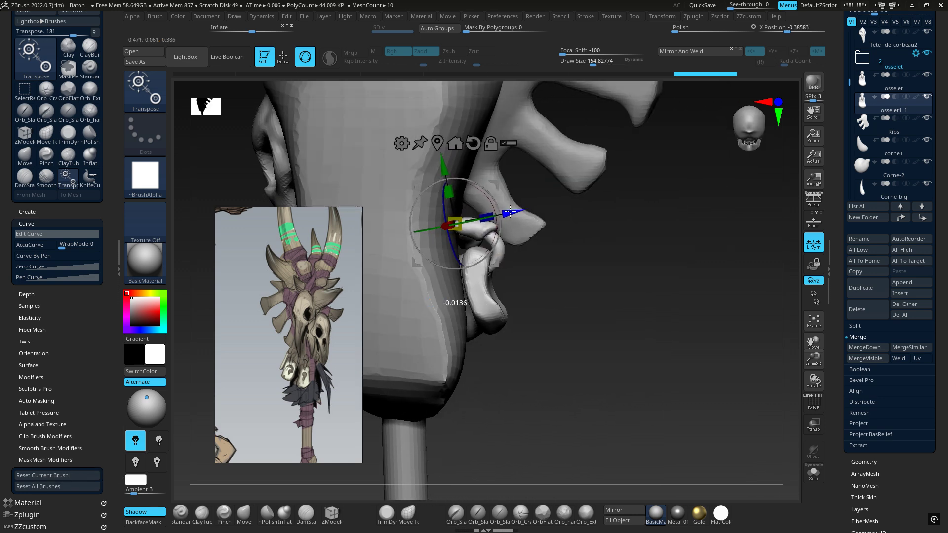
left_click_drag(510, 211, 509, 211)
right_click_drag(509, 212, 625, 238)
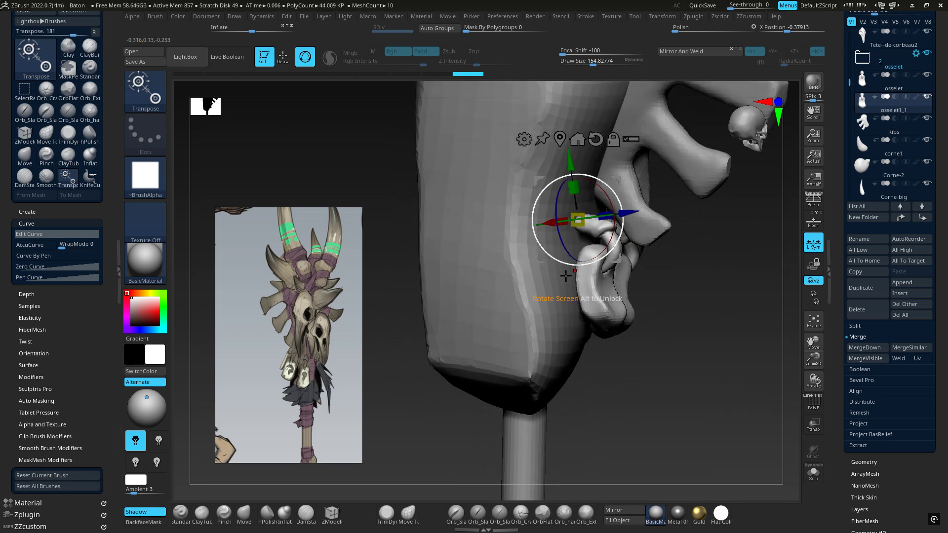
right_click_drag(566, 277, 546, 303)
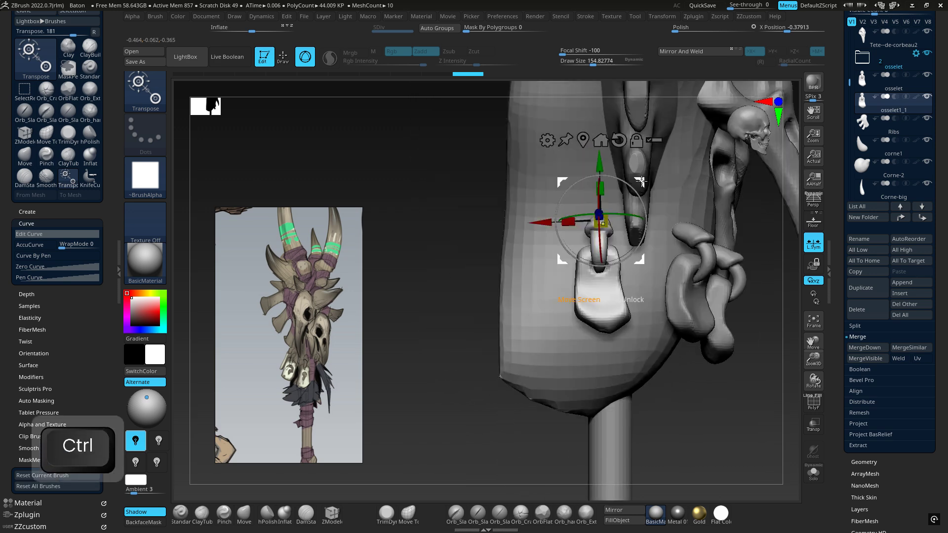
Duplicate osselet1_1, move the copy along X toward the back of the totem and rotate it about 45° around Y.
left_click(863, 290)
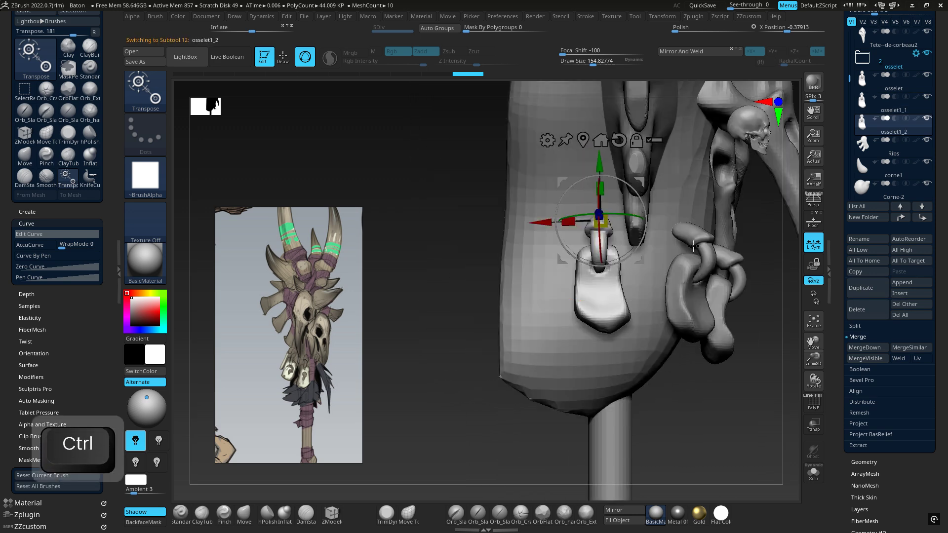
left_click_drag(544, 222, 490, 224)
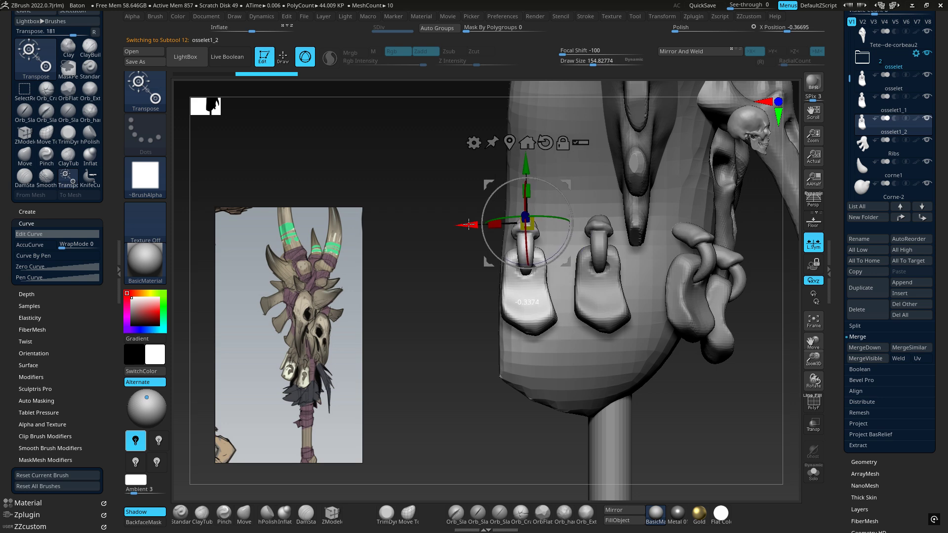
right_click_drag(456, 246, 534, 238)
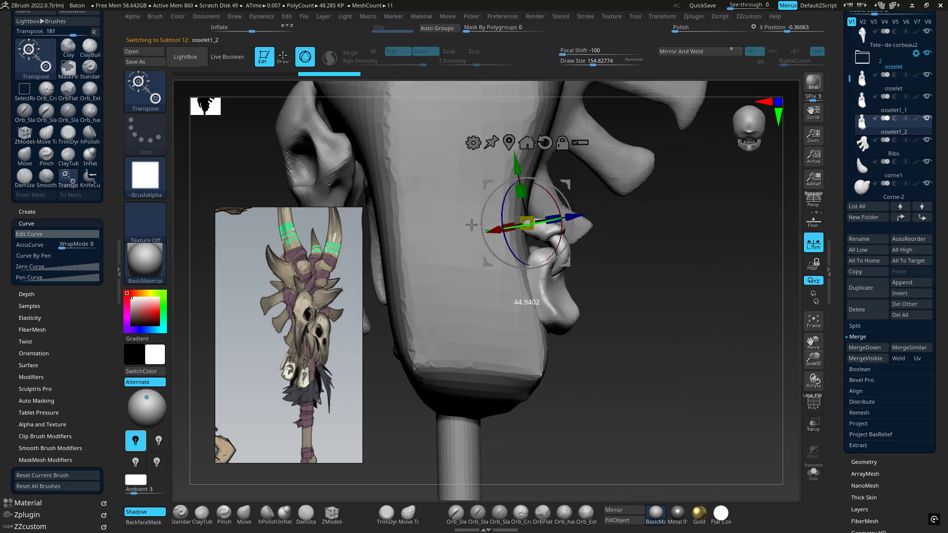
mouse_move(472, 225)
right_mouse_down()
mouse_move(447, 226)
mouse_move(460, 227)
right_mouse_up()
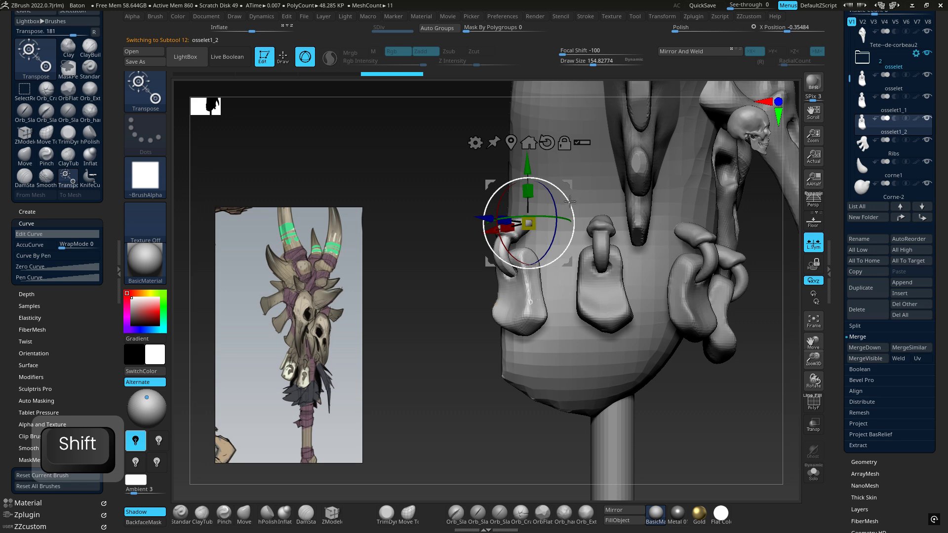
Tilt and reposition the osselet1_2 bone and hook to follow the totem's rear edge, comparing the whole totem with the reference image.
left_click_drag(570, 201, 574, 213)
right_click_drag(569, 200, 541, 210)
right_click_drag(540, 210, 552, 173, "ctrl")
right_click_drag(576, 286, 660, 301, "ctrl")
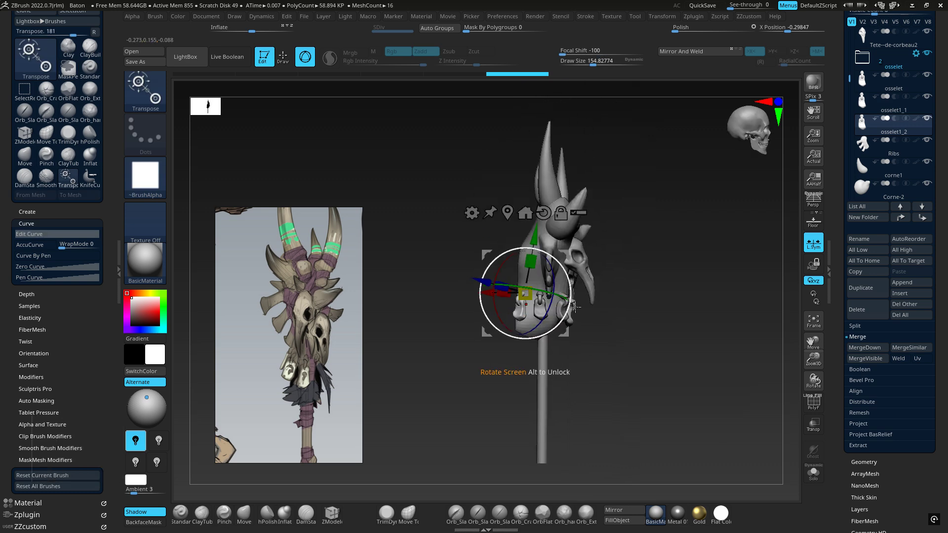
right_click_drag(687, 237, 612, 238, "ctrl")
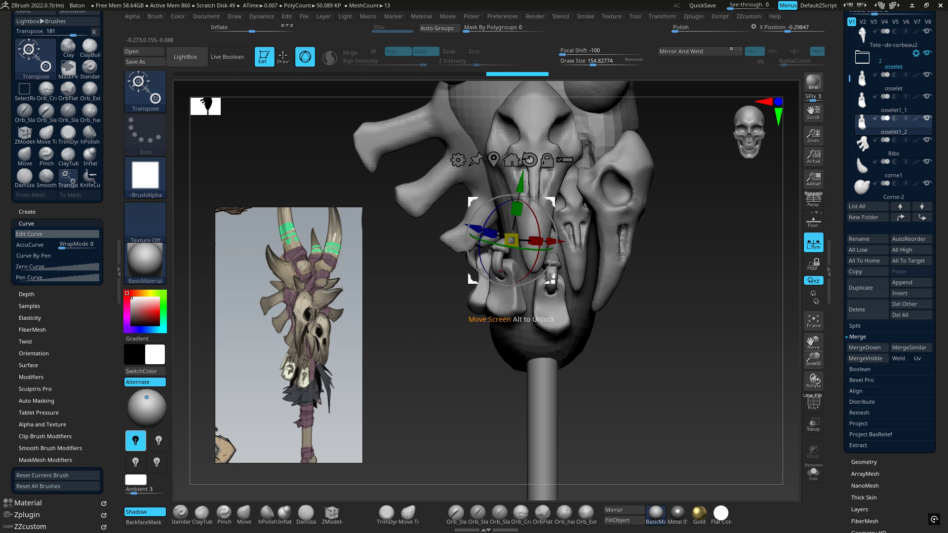
Select the osselet1_2 bone and hook and copy it within its subtool onto the back of the totem.
right_click_drag(551, 281, 617, 264)
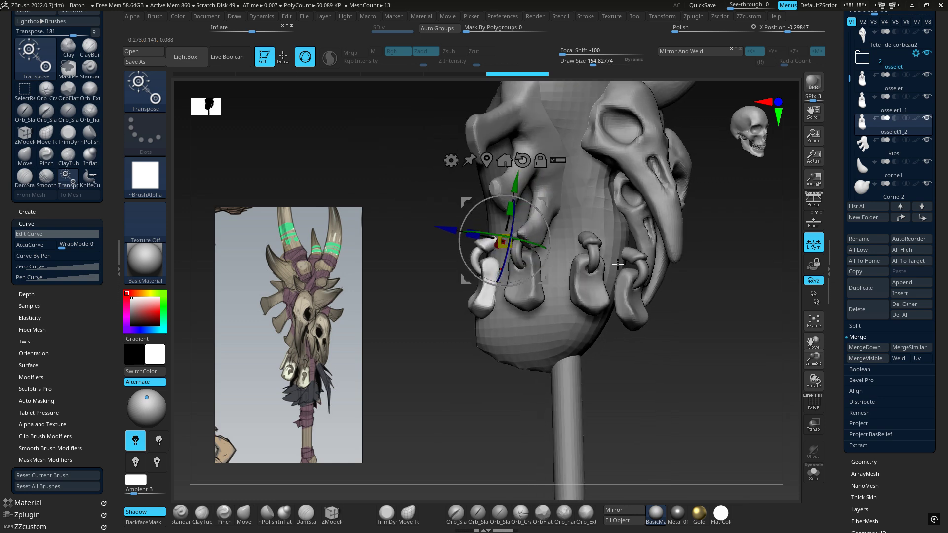
right_click_drag(509, 271, 582, 320)
left_click(564, 300, "alt")
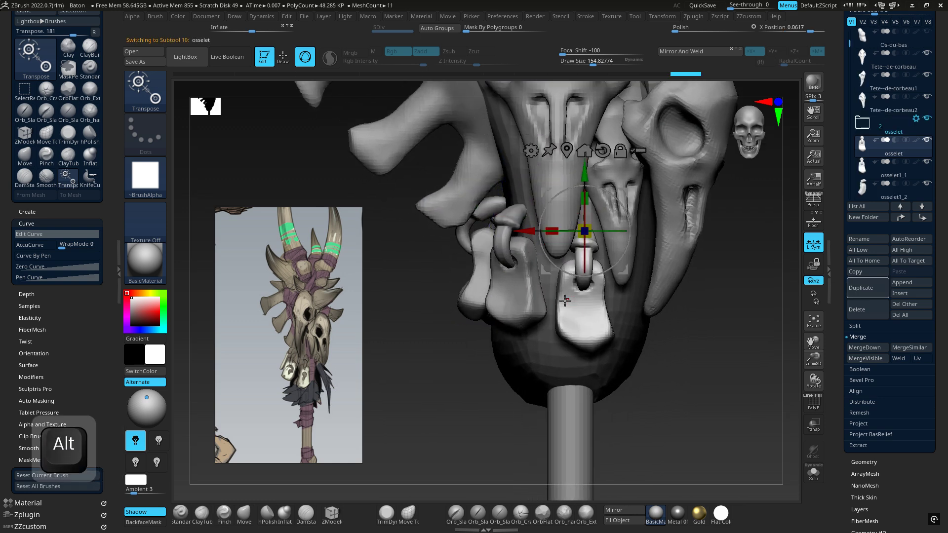
left_click(517, 295, "alt")
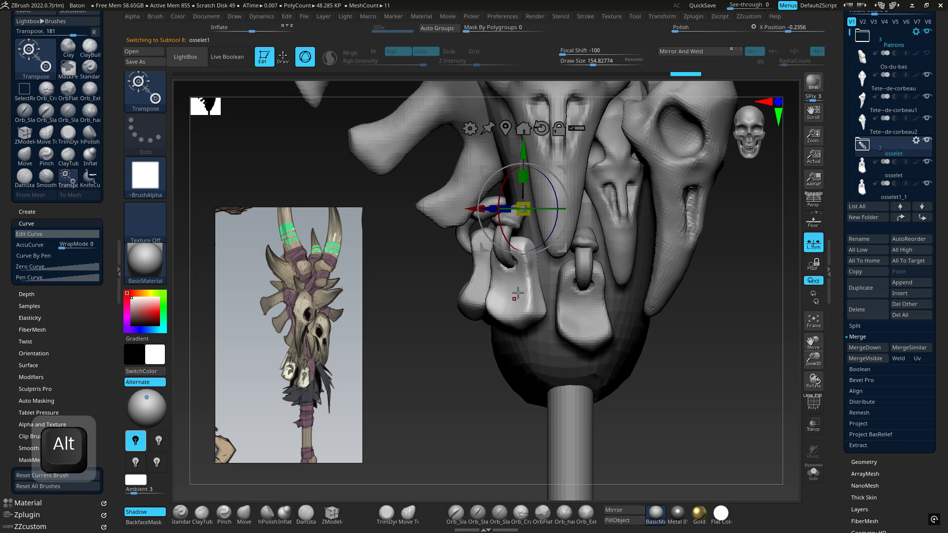
right_click_drag(517, 296, 550, 278)
left_click(541, 289, "alt")
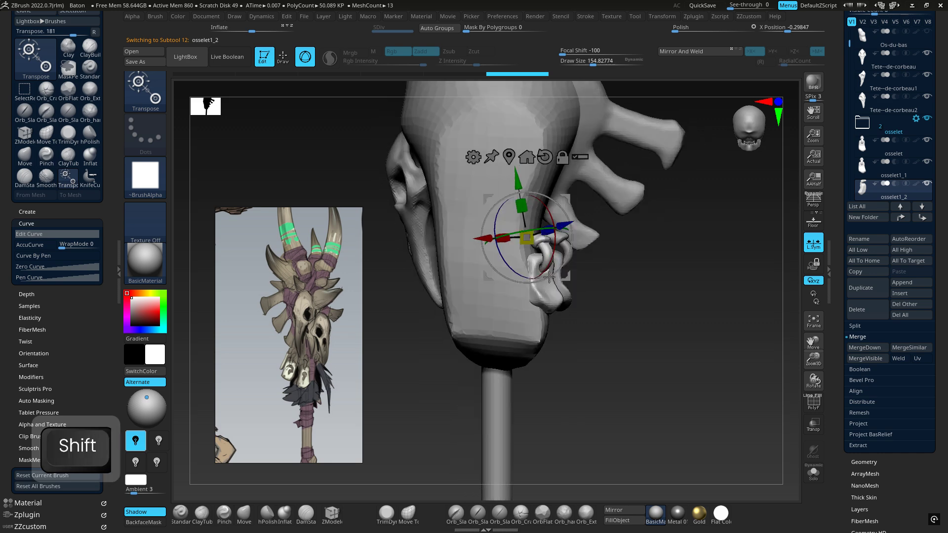
left_click_drag(494, 203, 453, 204, "ctrl")
right_click_drag(452, 205, 482, 250)
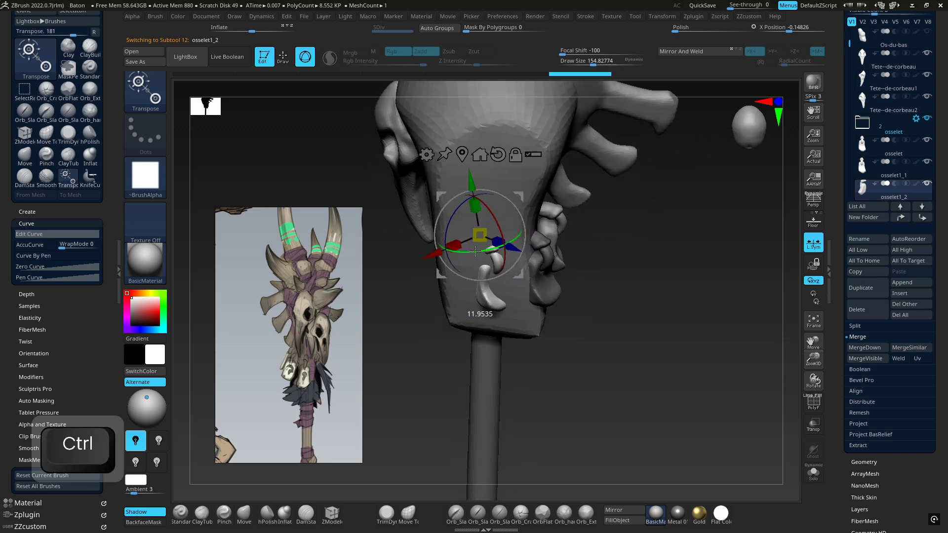
Move and rotate the copied bone and hook in osselet1_2 to seat them against the totem's back.
left_click_drag(475, 252, 442, 252)
right_click_drag(439, 250, 466, 241)
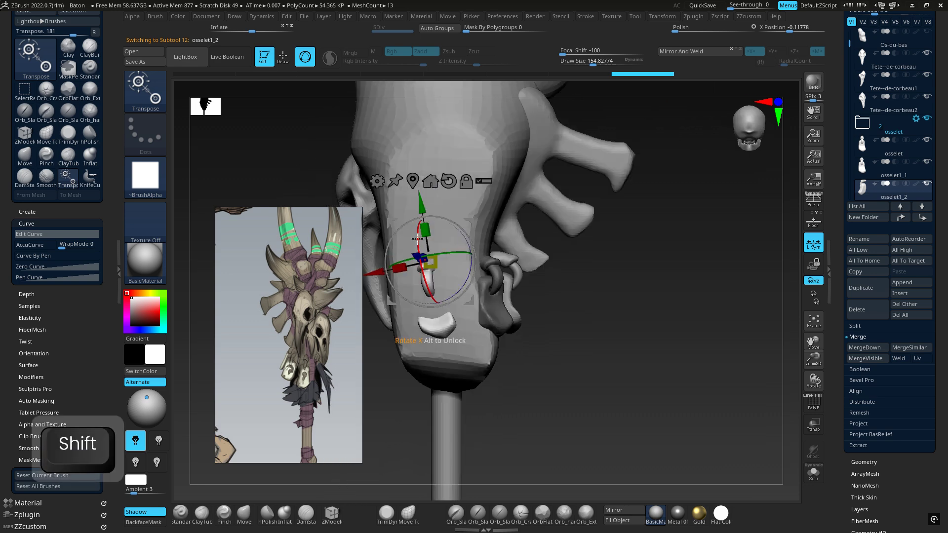
left_click_drag(418, 257, 417, 252)
left_click_drag(464, 271, 500, 221)
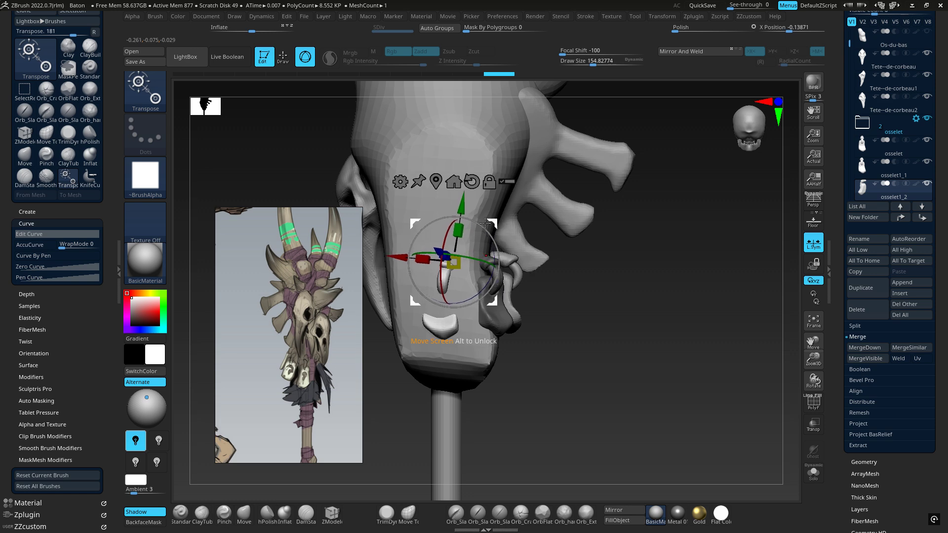
right_click_drag(500, 221, 463, 231)
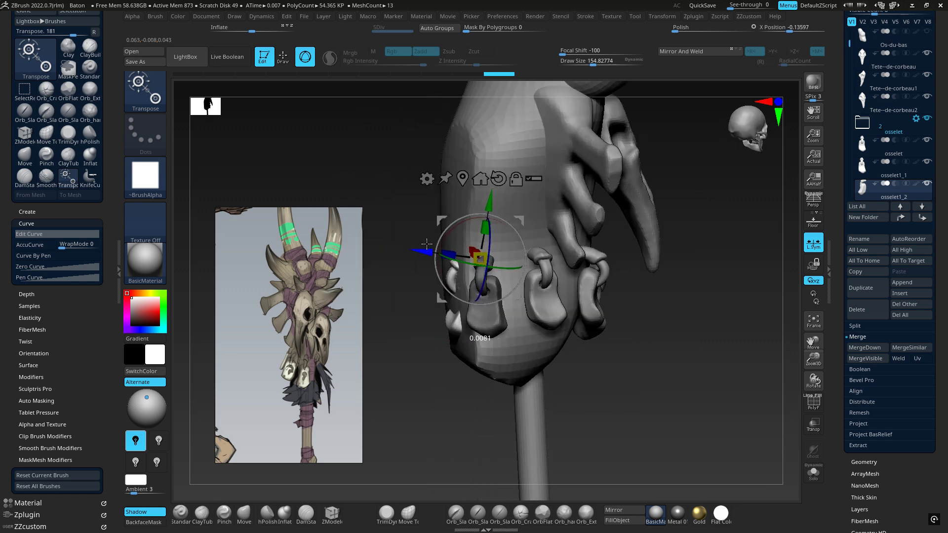
Select the PM3D_Sphere3D1 totem body and push its surface inward around the rear hooks with the Move brush.
left_click(531, 237, "alt")
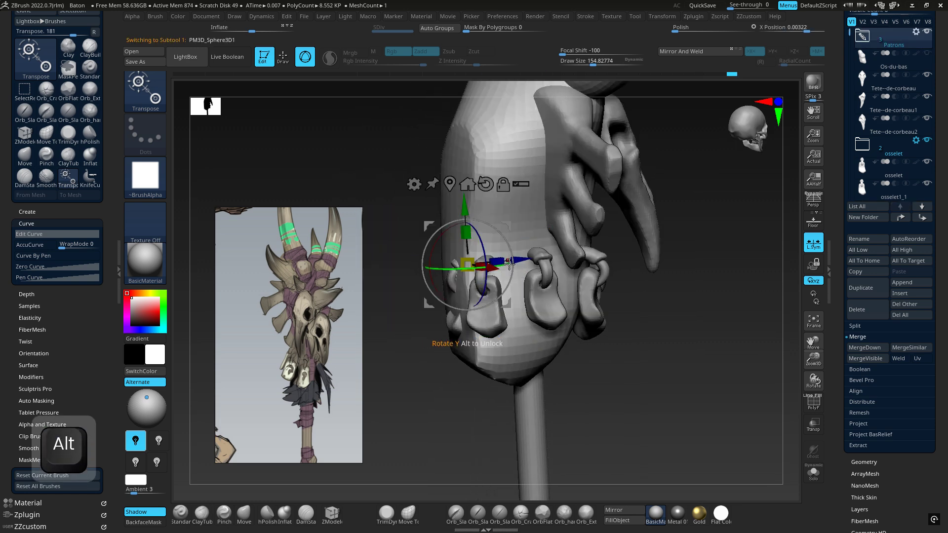
key("4")
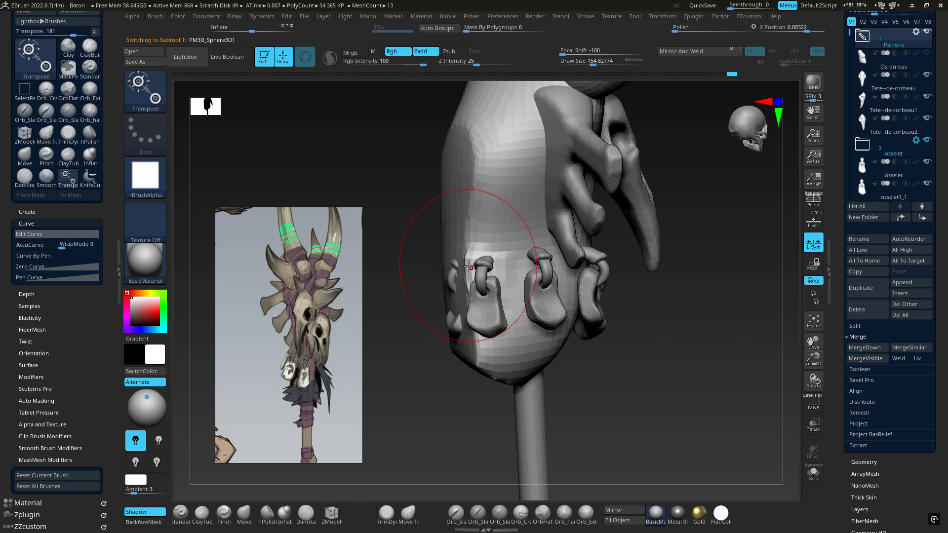
key("4")
left_click_drag(463, 274, 489, 264)
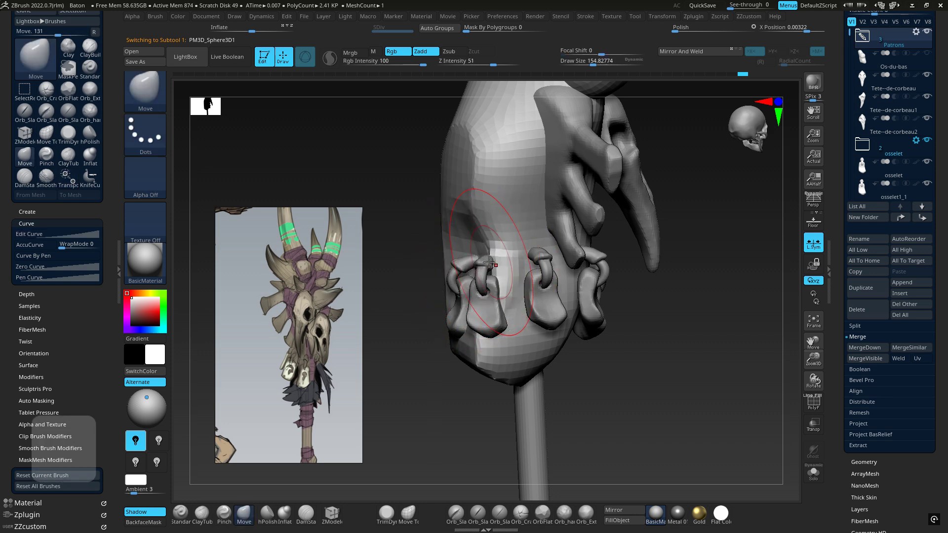
right_click_drag(484, 262, 515, 259)
left_click_drag(506, 254, 496, 264, "shift")
right_click_drag(459, 269, 609, 279)
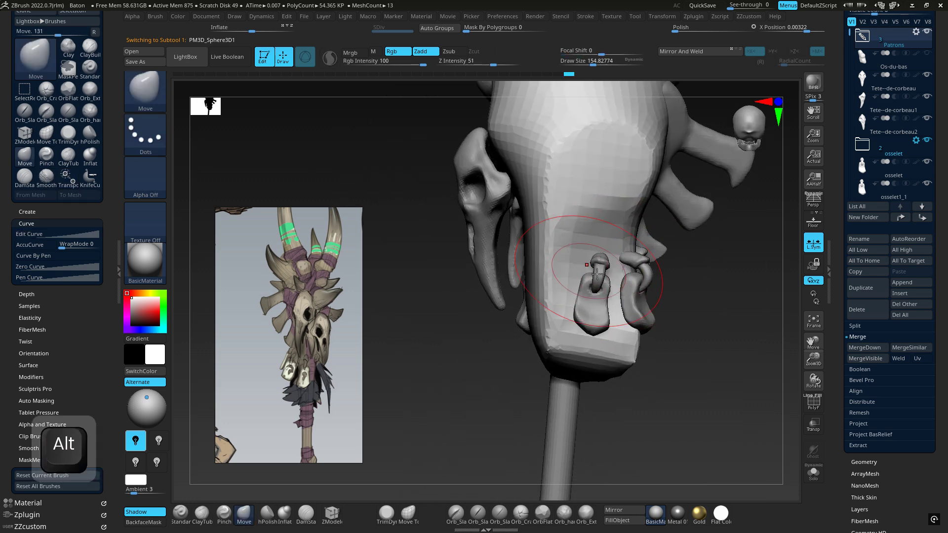
Smooth and reshape the back of the totem body above the hanging bones, narrowing it further.
right_click_drag(538, 275, 537, 254)
mouse_move(570, 222)
left_mouse_down("shift")
mouse_move(597, 239)
mouse_move(585, 247)
left_mouse_up("shift")
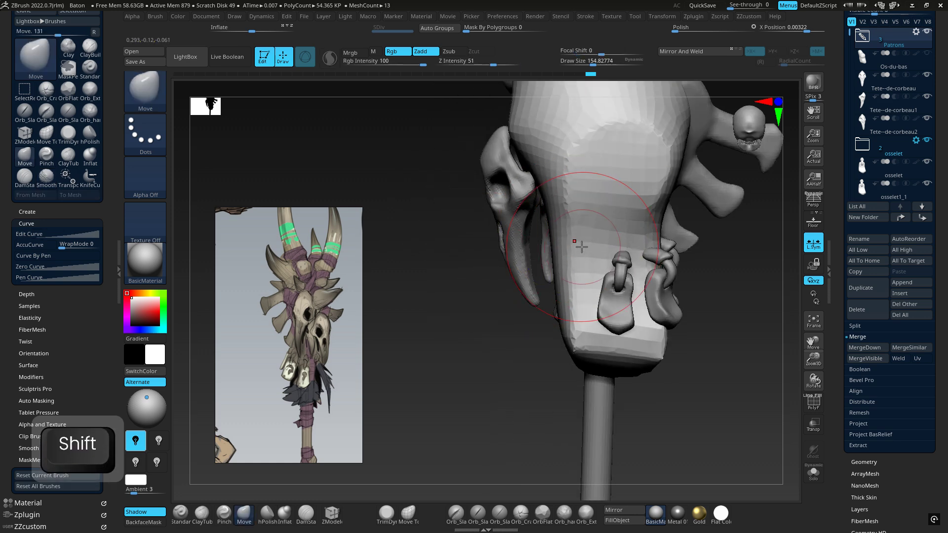
right_click_drag(575, 247, 610, 266)
left_click_drag(537, 271, 506, 272)
mouse_move(514, 256)
right_mouse_down()
mouse_move(541, 180)
mouse_move(496, 254)
right_mouse_up()
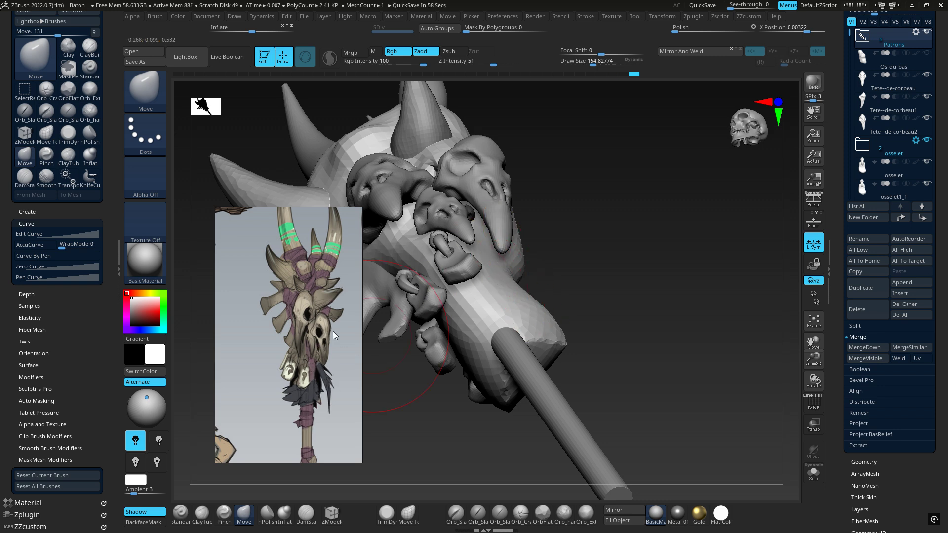
Move the reference image aside and deepen the narrowed waist of the totem body behind the bird skulls.
right_click_drag(333, 331, 293, 381)
left_click_drag(242, 266, 241, 176)
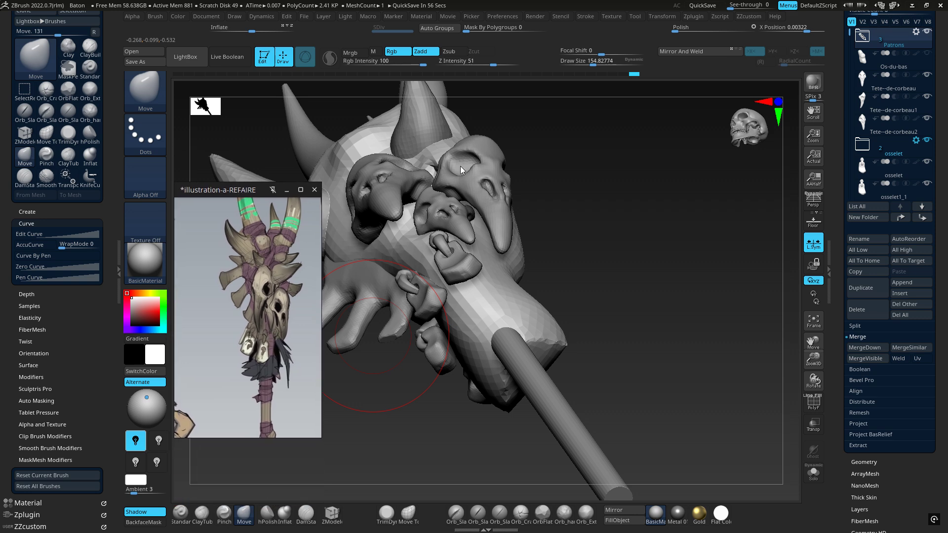
mouse_move(499, 296)
right_mouse_down("shift")
mouse_move(514, 313)
mouse_move(526, 286)
mouse_move(623, 213)
mouse_move(599, 221)
mouse_move(653, 229)
mouse_move(574, 232)
right_mouse_up("shift")
left_click_drag(573, 231, 564, 226)
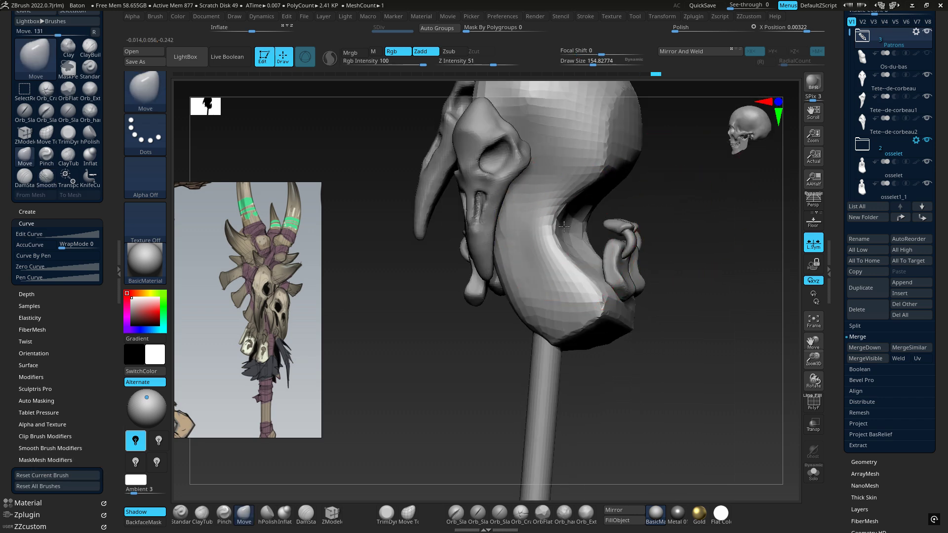
mouse_move(546, 234)
right_mouse_down()
mouse_move(520, 237)
mouse_move(540, 236)
right_mouse_up()
mouse_move(540, 236)
left_mouse_down()
mouse_move(556, 231)
mouse_move(585, 262)
mouse_move(590, 237)
left_mouse_up()
Smooth the lower bulb of the totem body and adjust its contour around the hanging bones.
right_click_drag(590, 240, 556, 247)
mouse_move(572, 314)
left_mouse_down("shift")
mouse_move(637, 323)
mouse_move(627, 318)
left_mouse_up("shift")
right_click_drag(625, 296, 671, 262)
left_click_drag(647, 226, 663, 225)
right_click_drag(663, 226, 610, 225)
right_click_drag(610, 225, 551, 273, "alt")
Reduce the brush size to about 68 and refine the totem body's waist around the hooks.
key("space")
left_click_drag(589, 214, 581, 213)
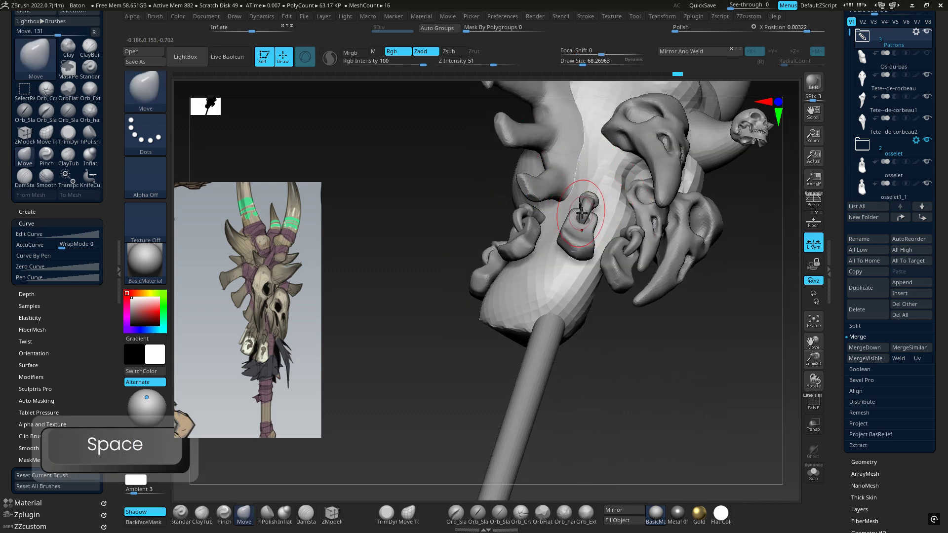
mouse_move(590, 209)
right_mouse_down()
mouse_move(582, 247)
mouse_move(572, 226)
right_mouse_up()
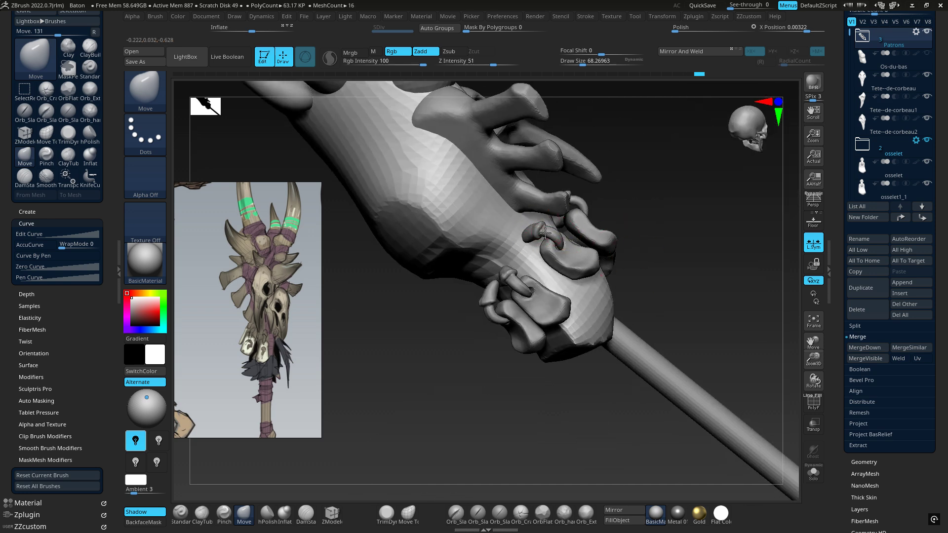
mouse_move(520, 247)
right_mouse_down()
mouse_move(529, 254)
mouse_move(522, 225)
right_mouse_up()
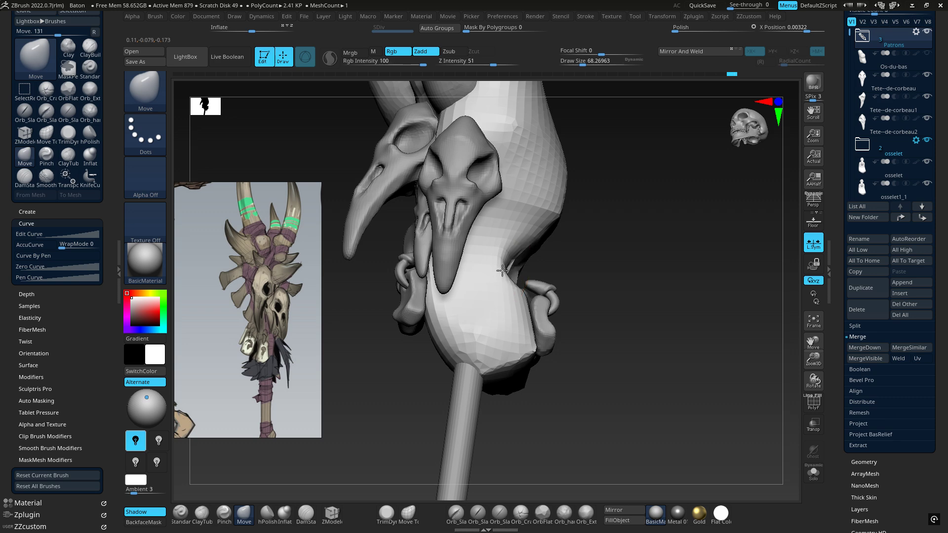
right_click_drag(500, 265, 494, 258)
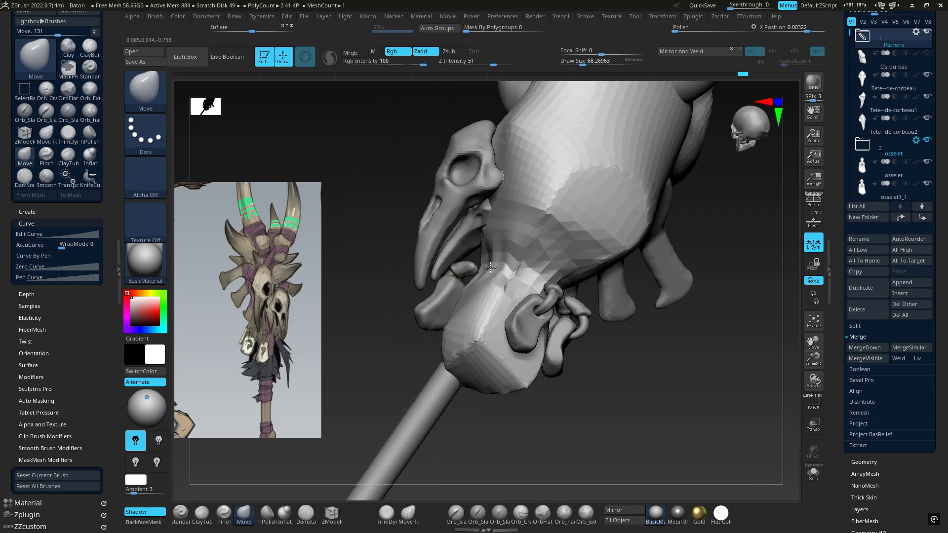
key("shift")
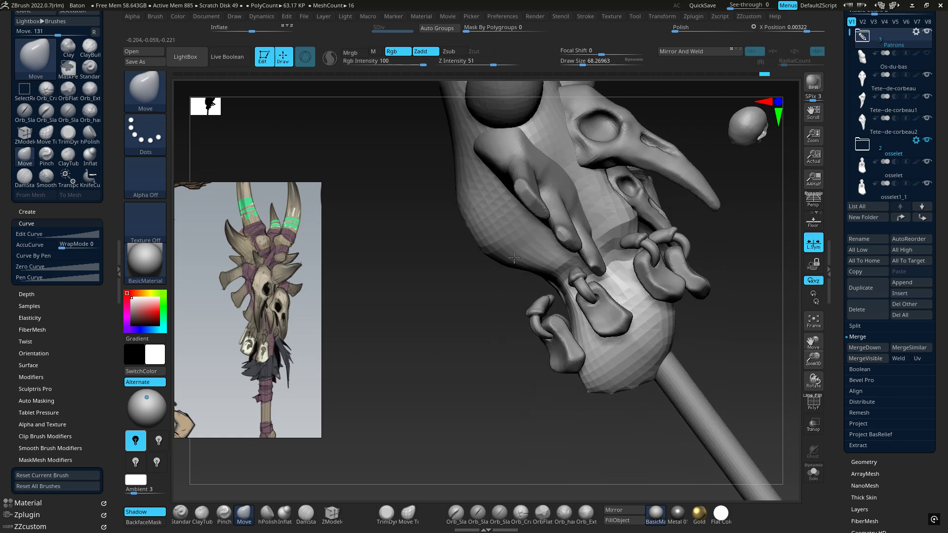
left_click_drag(524, 277, 544, 255)
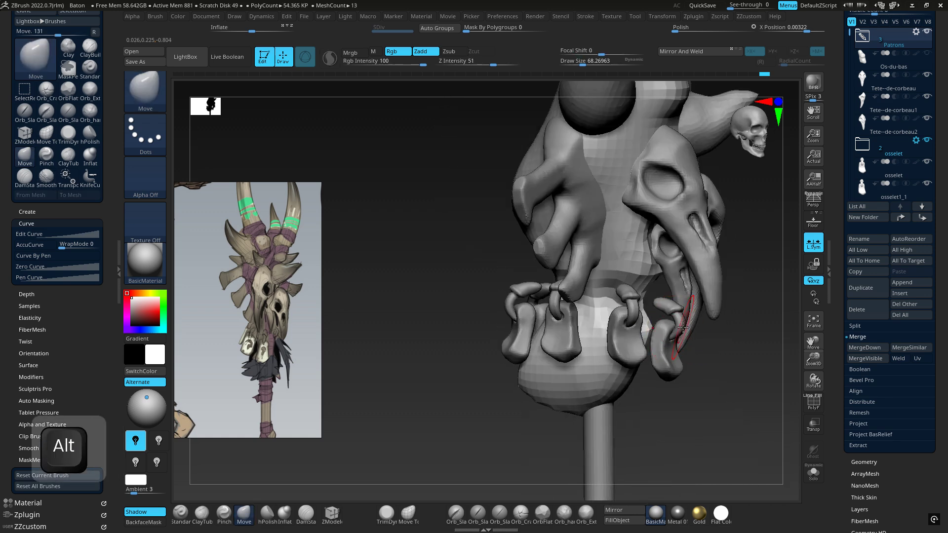
Select the osselet bone beside the bird skull and move it along Z closer to the narrowed body.
left_click_drag(666, 346, 634, 275, "alt")
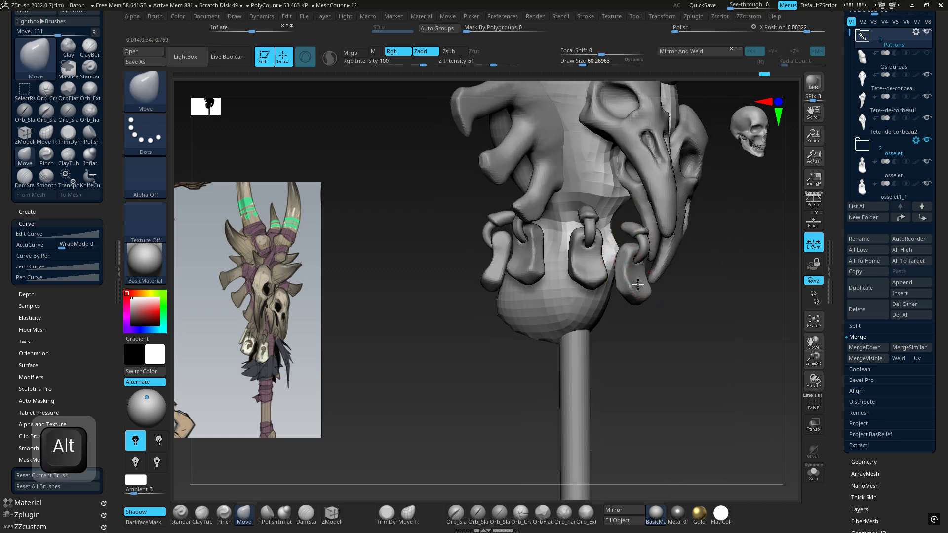
left_click(639, 283, "alt")
key("w")
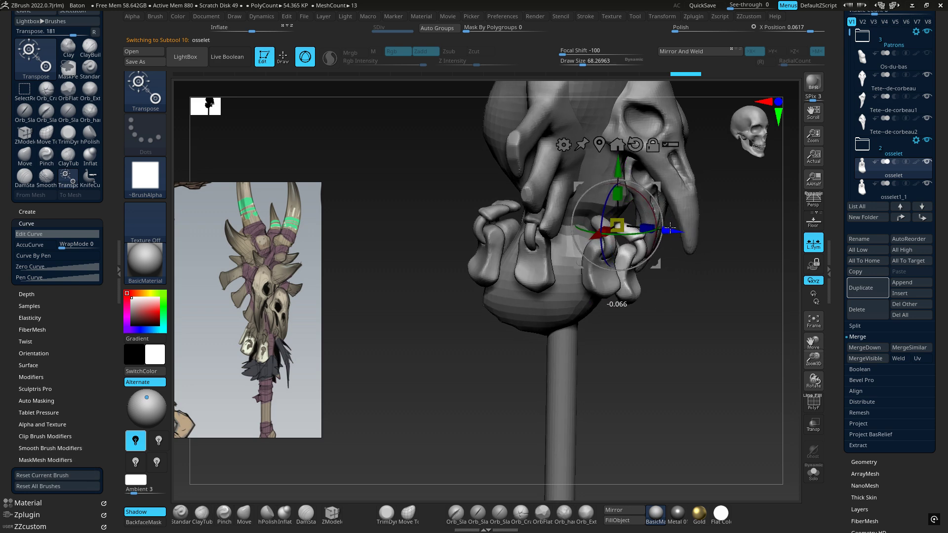
left_click_drag(670, 228, 671, 229)
Transpose the osselet folder's original bone and hook together, seating them against the narrowed body, and leave multi-subtool transposing.
left_click(601, 267, "alt")
right_click_drag(601, 266, 595, 307)
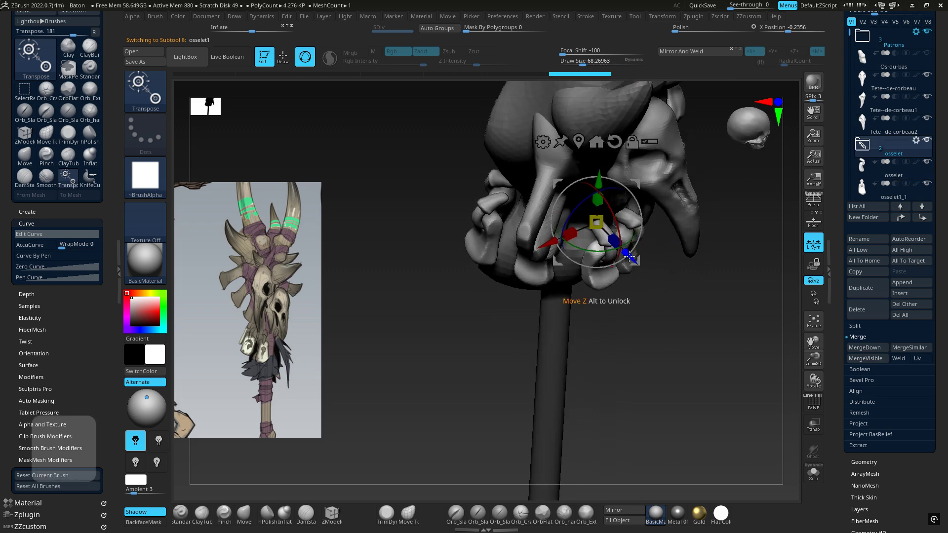
key("ctrl+z")
left_click(916, 140)
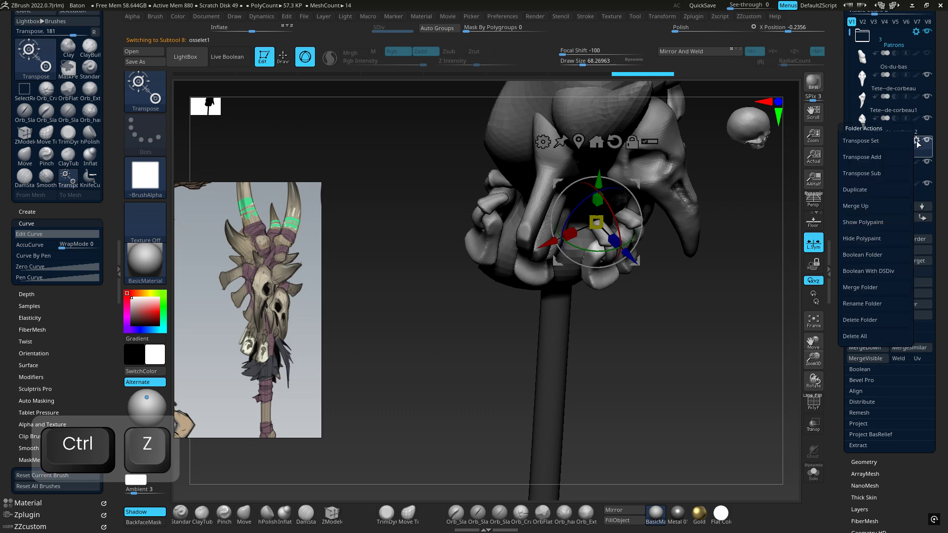
left_click(882, 142)
left_click_drag(628, 259, 621, 250)
right_click_drag(621, 249, 615, 166)
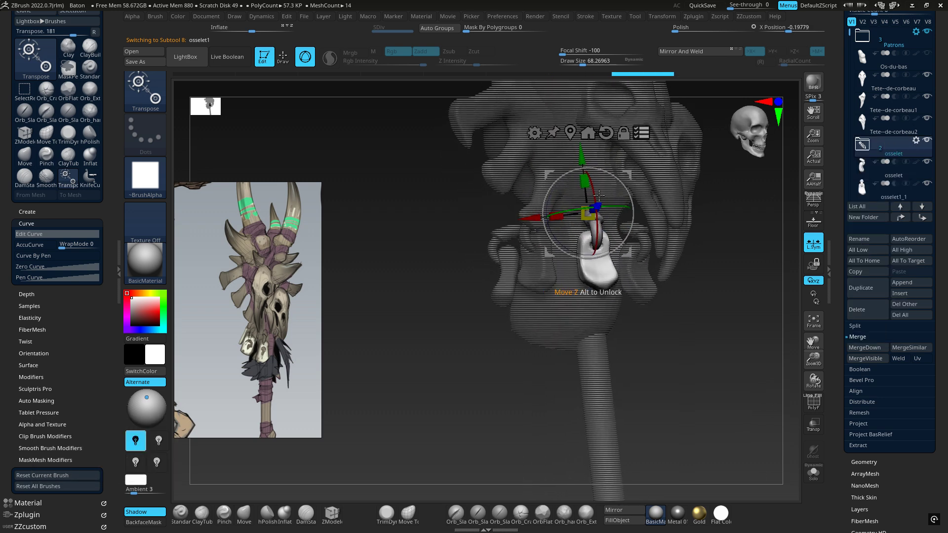
left_click_drag(594, 191, 595, 190)
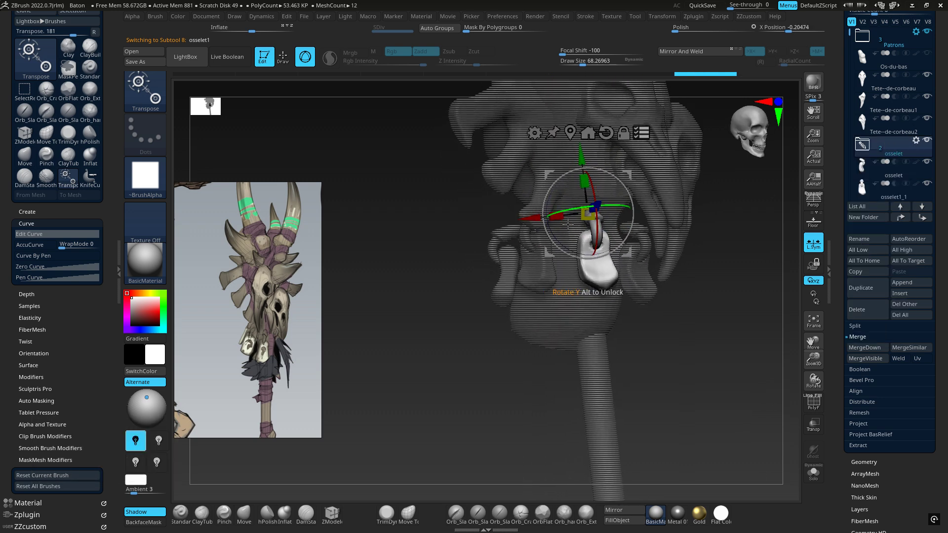
left_click(641, 133)
Select the neighbouring osselet1_1 bone and hook and shift them slightly against the reshaped body.
left_click(534, 277, "alt")
right_click_drag(535, 277, 599, 214)
left_click_drag(552, 204, 543, 204)
Select osselet1_2, try clearing its mask, place the gizmo on one of its bones, and undo the last two changes.
left_click(474, 320, "alt")
right_click_drag(474, 320, 485, 293)
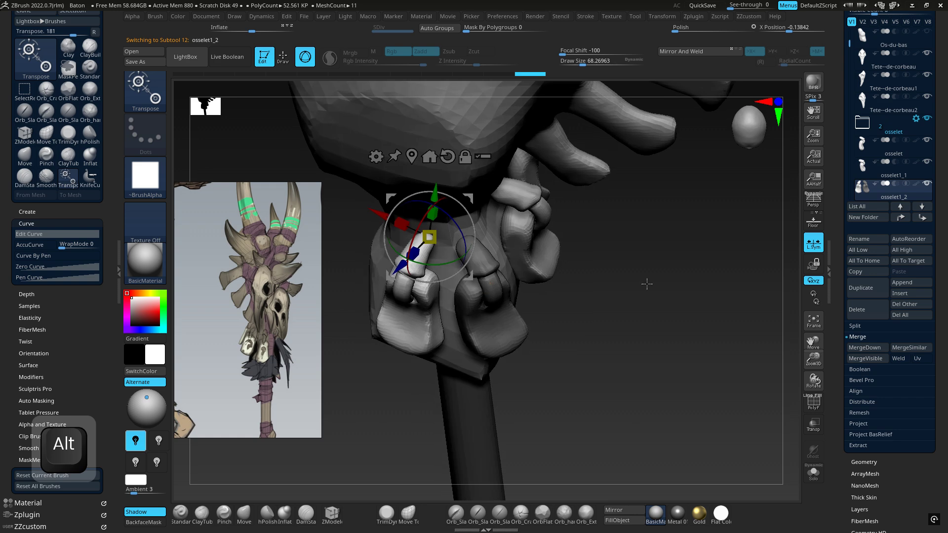
left_click_drag(677, 297, 744, 342, "ctrl")
left_click(484, 288, "alt")
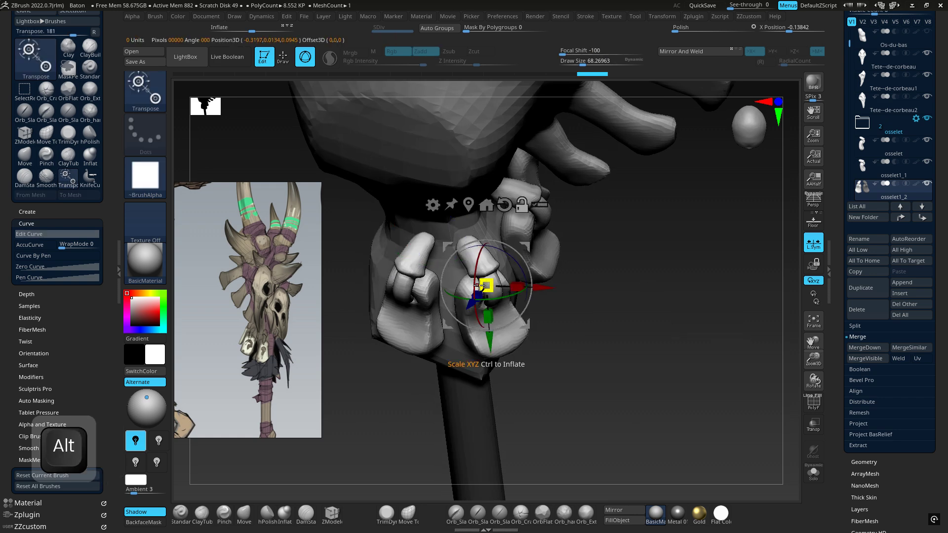
right_click_drag(522, 286, 538, 221)
right_click_drag(632, 297, 650, 323, "alt")
key("ctrl+z")
key("ctrl+z")
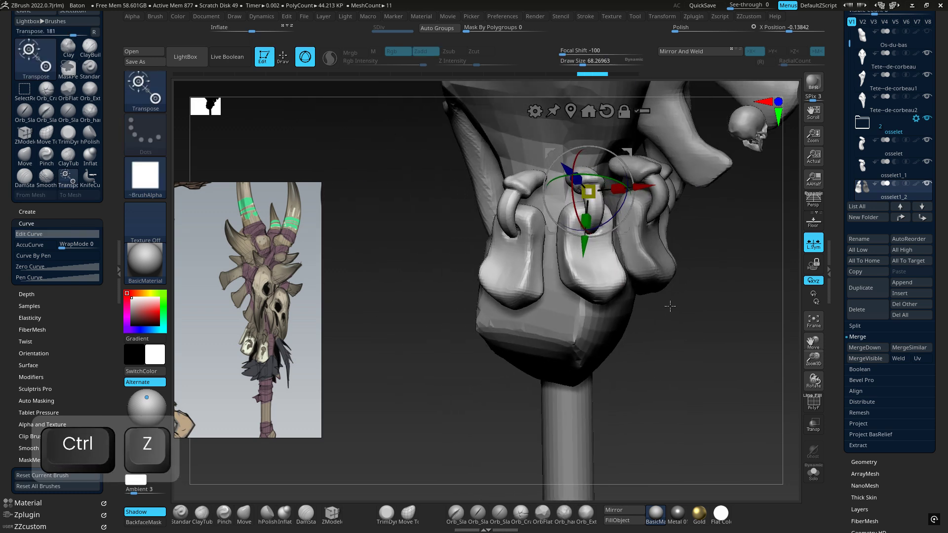
Turn off DynaMesh for the osselet1_2 subtool and return to the subtool list.
scroll(928, 340, "down", 5)
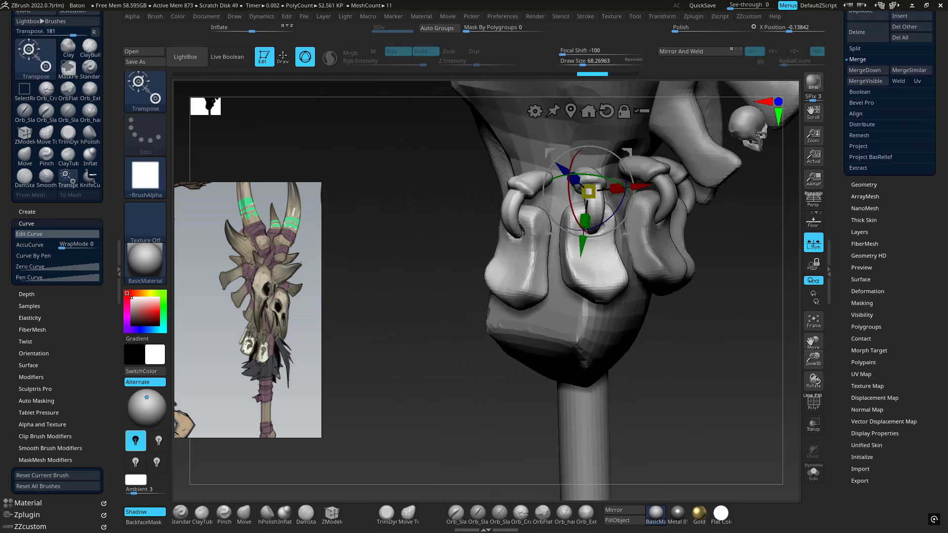
left_click(857, 61)
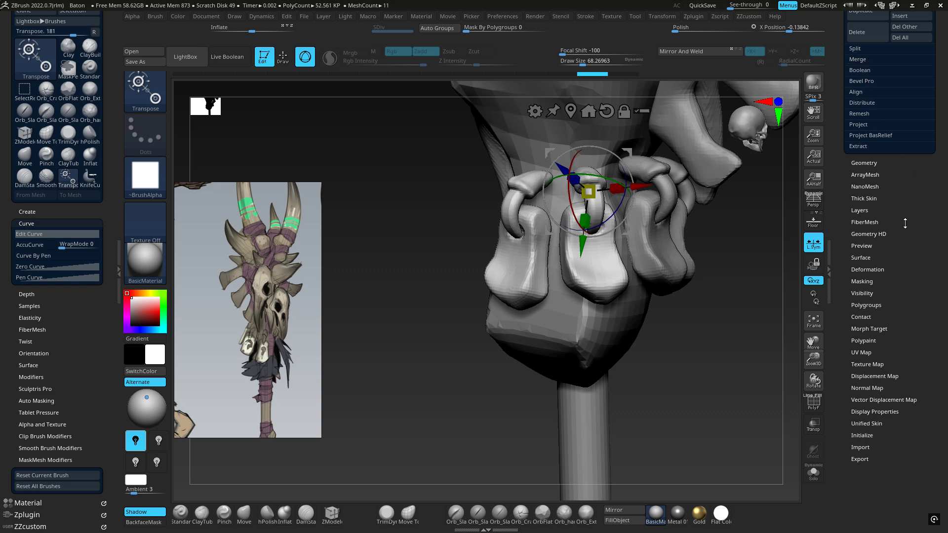
left_click(864, 162)
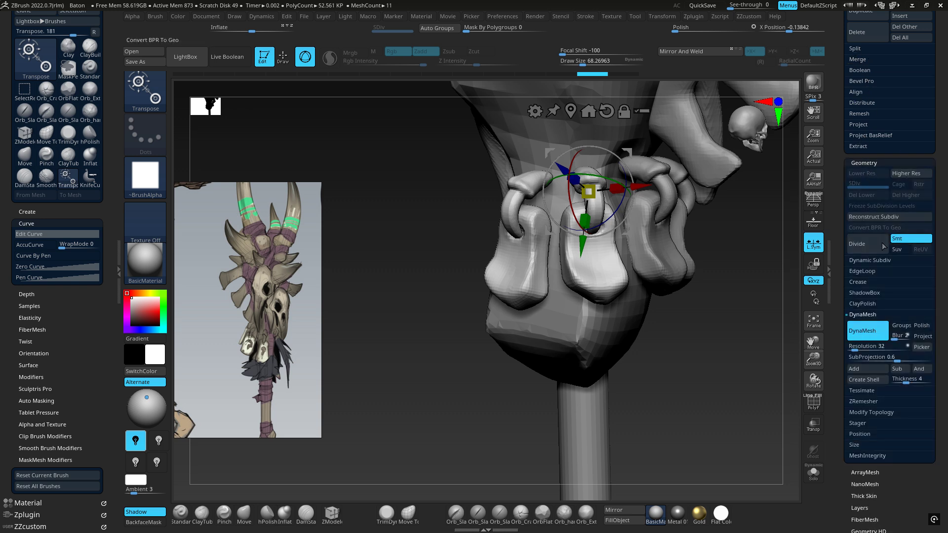
left_click(863, 338)
left_click(870, 163)
right_click_drag(674, 285, 610, 245, "alt")
left_click_drag(907, 140, 896, 292)
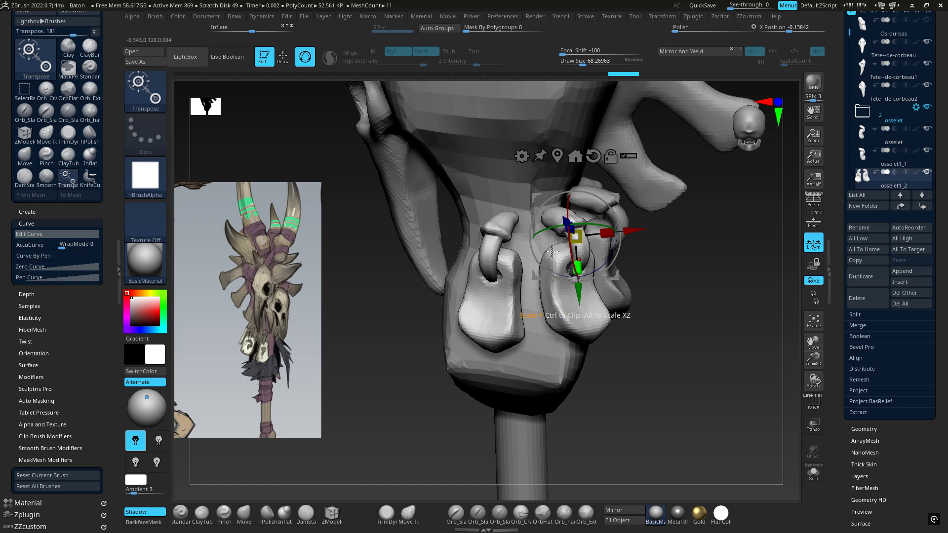
Mask the rear bone and hook of osselet1_2, leaving its other bone and hook free for transforming.
right_click_drag(539, 233, 584, 236)
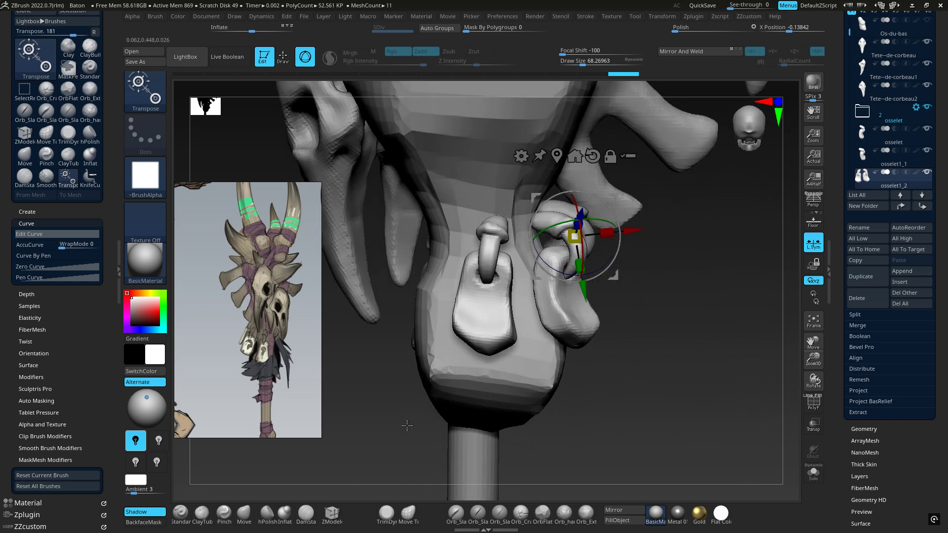
right_click_drag(537, 297, 528, 279)
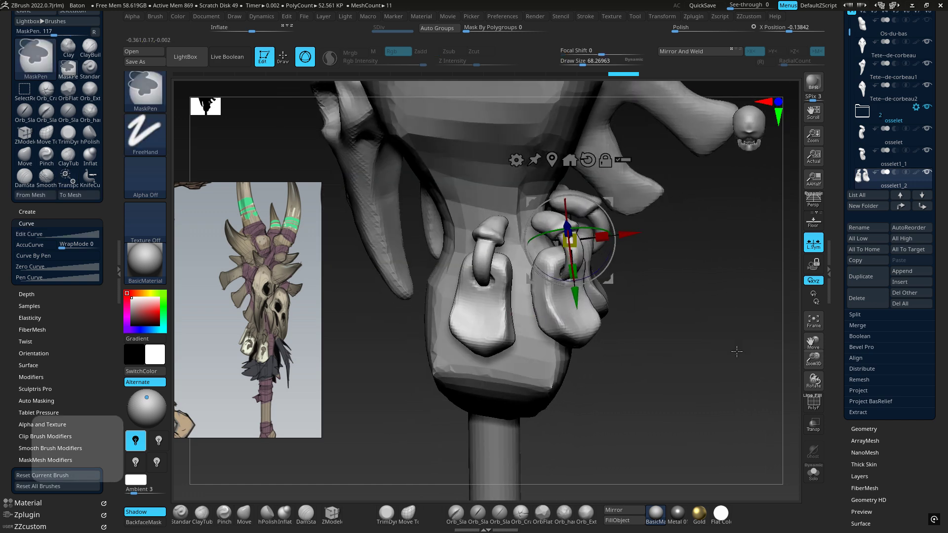
right_click_drag(736, 351, 670, 235)
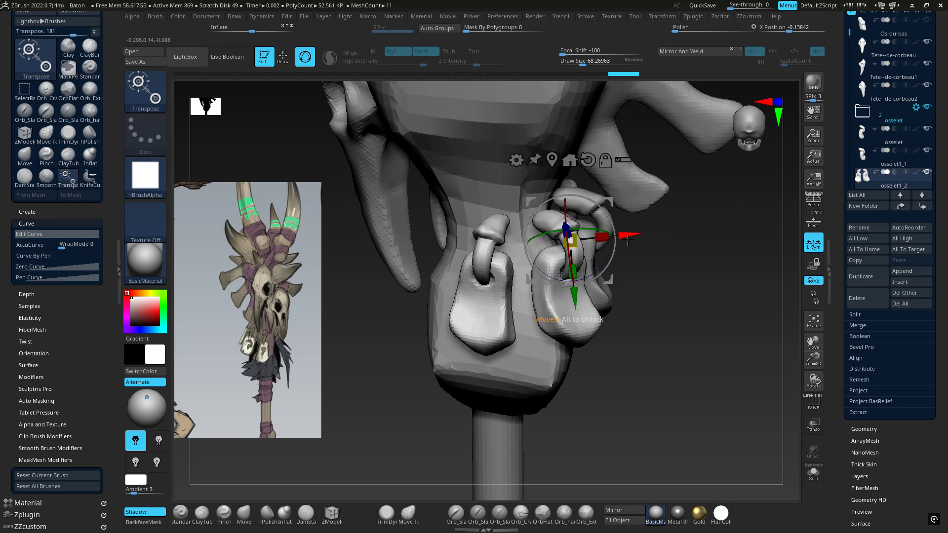
key("ctrl+z")
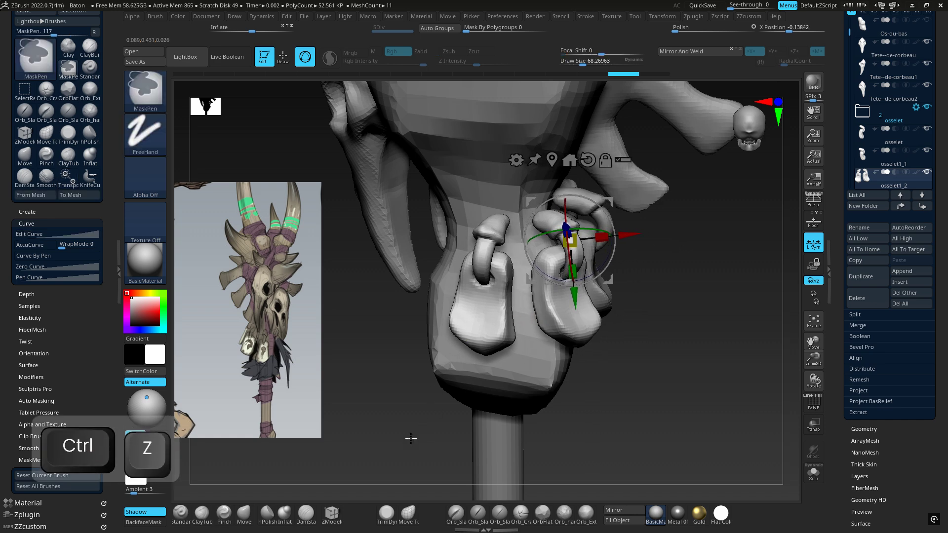
left_click_drag(411, 438, 523, 167, "ctrl")
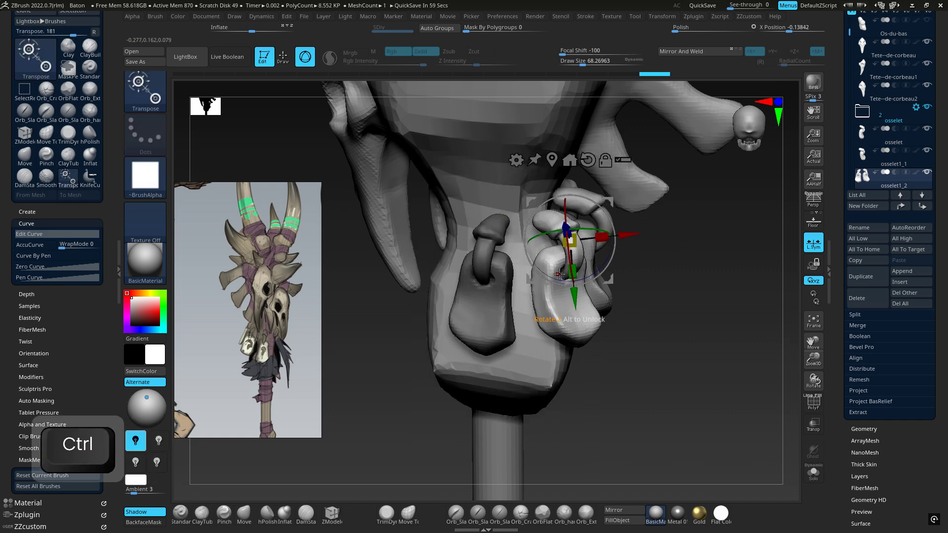
Rotate and shift the unmasked bone and hook of osselet1_2 so they follow the surface of the totem body.
right_click_drag(560, 274, 601, 185)
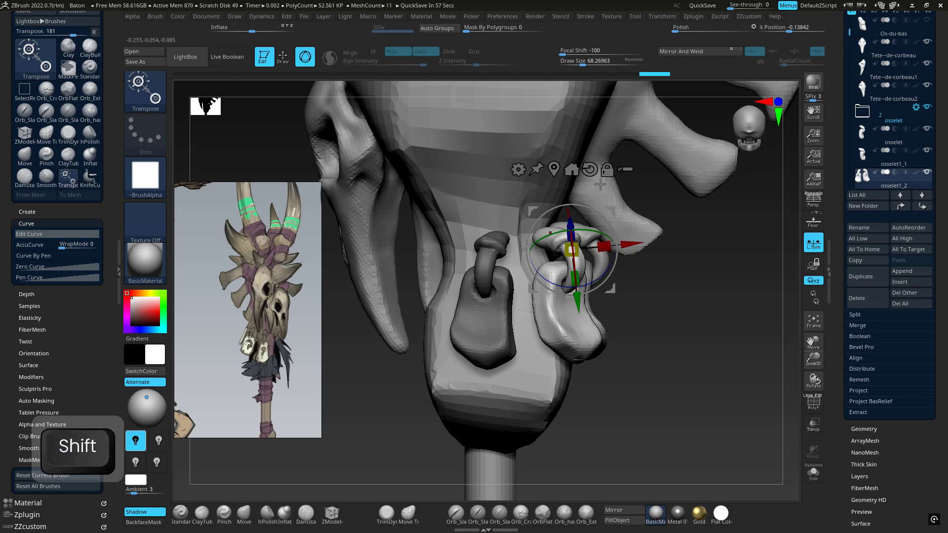
right_click_drag(631, 249, 634, 290)
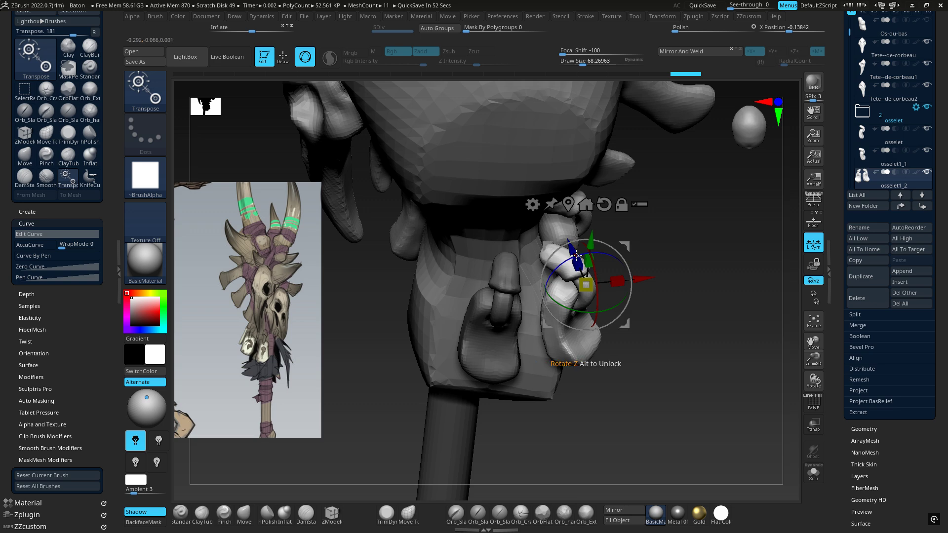
right_click_drag(577, 254, 596, 281)
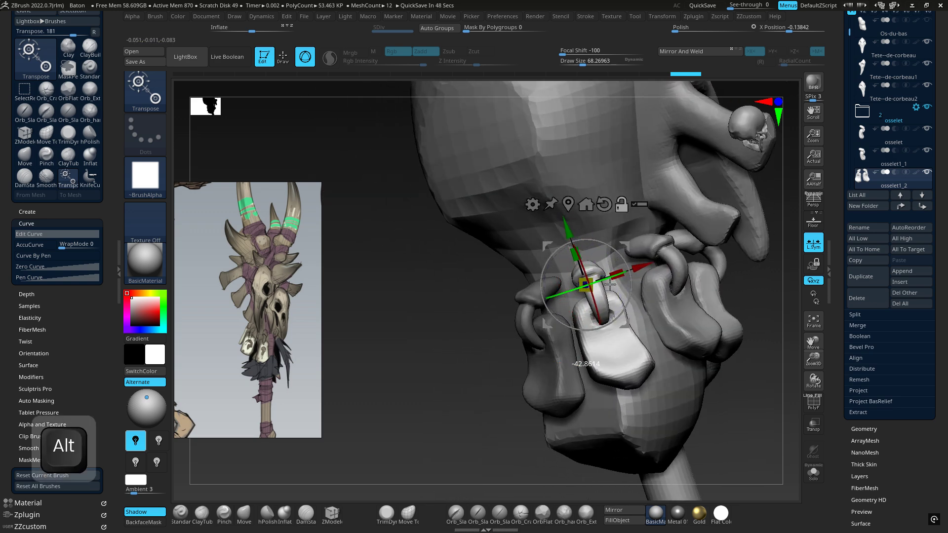
right_click_drag(607, 279, 660, 260)
left_click_drag(680, 253, 684, 263, "alt")
left_click_drag(577, 274, 544, 266)
right_click_drag(545, 269, 612, 326)
key("space")
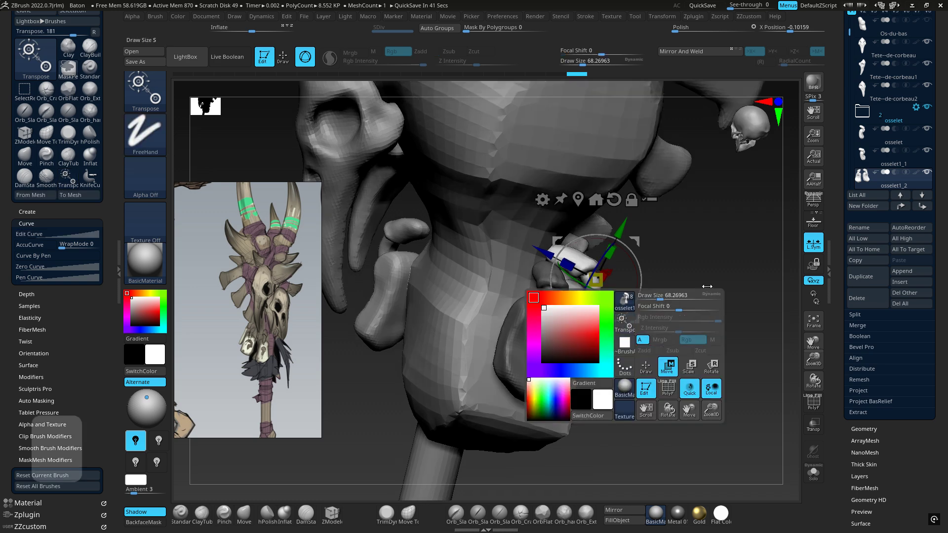
left_click_drag(677, 273, 699, 278, "ctrl")
right_click_drag(701, 292, 656, 293)
left_click(745, 267, "ctrl")
left_click_drag(714, 288, 763, 352, "ctrl")
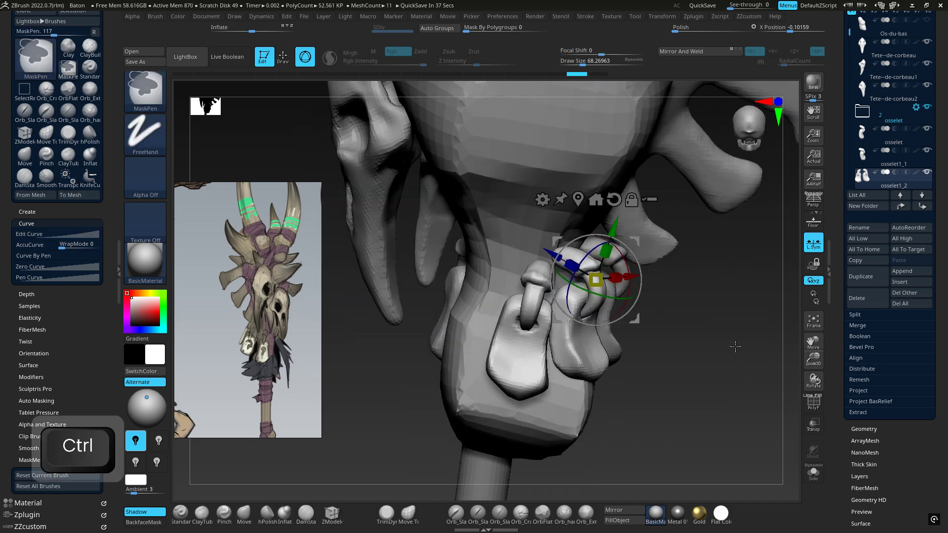
left_click(735, 346, "ctrl")
key("ctrl+z")
left_click(728, 327, "ctrl")
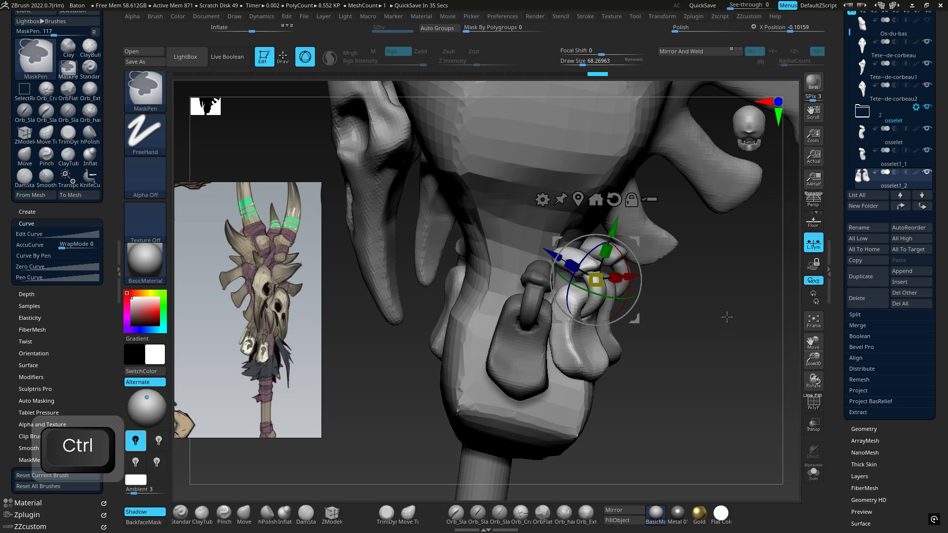
right_click_drag(727, 317, 688, 309)
right_click_drag(688, 309, 683, 229, "alt")
left_click_drag(701, 282, 739, 359, "ctrl")
right_click_drag(661, 318, 438, 210)
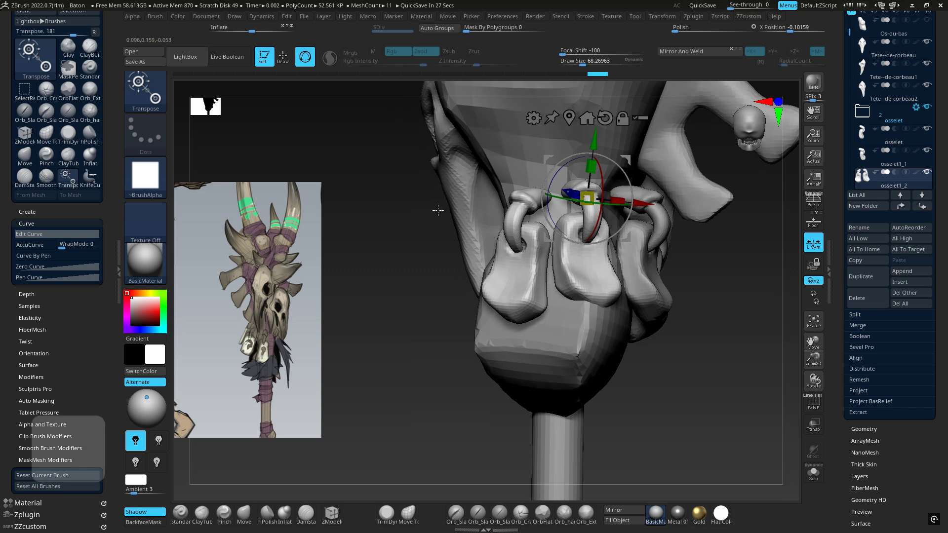
key("ctrl+z")
left_click_drag(706, 343, 747, 402, "ctrl")
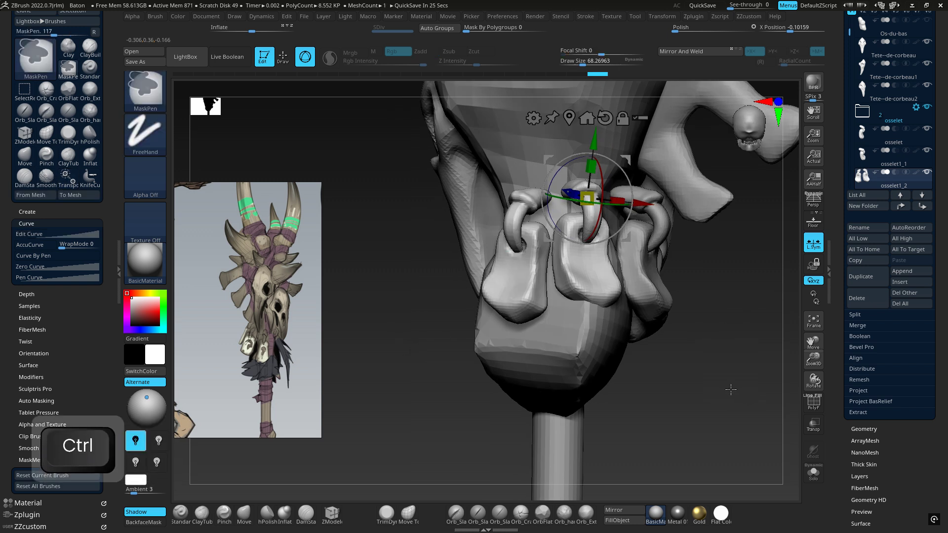
key("ctrl+z")
Invert the mask on osselet1_2 to free its rear bone and hook, and centre the gizmo on the unmasked mesh.
key("1")
left_click(741, 348, "ctrl")
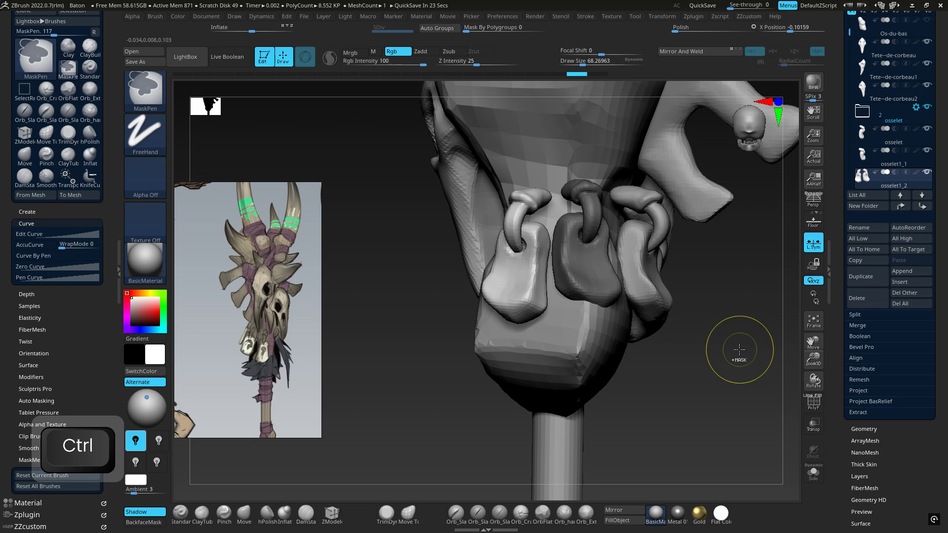
mouse_move(739, 350)
left_mouse_down()
mouse_move(631, 328)
mouse_move(647, 388)
mouse_move(717, 339)
left_mouse_up()
key("w")
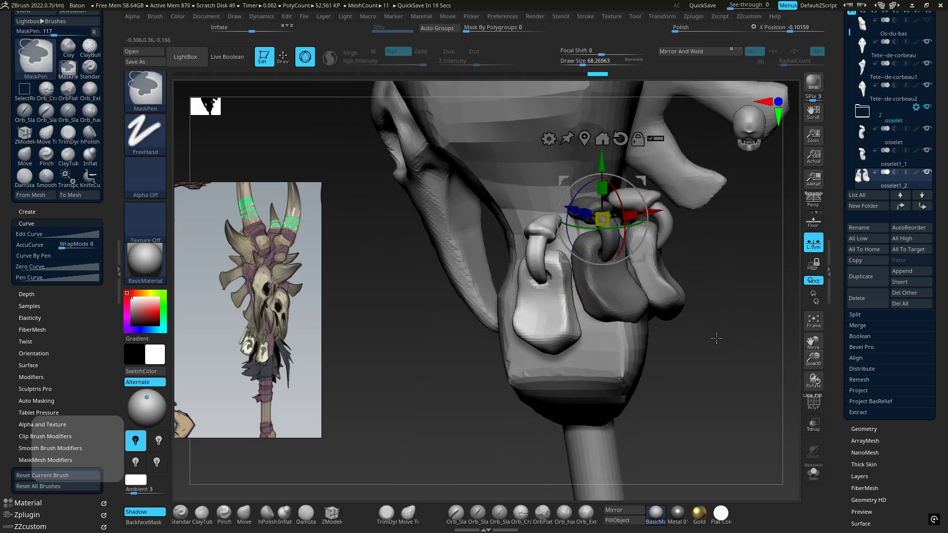
left_click(716, 338, "ctrl")
left_click(725, 334, "ctrl")
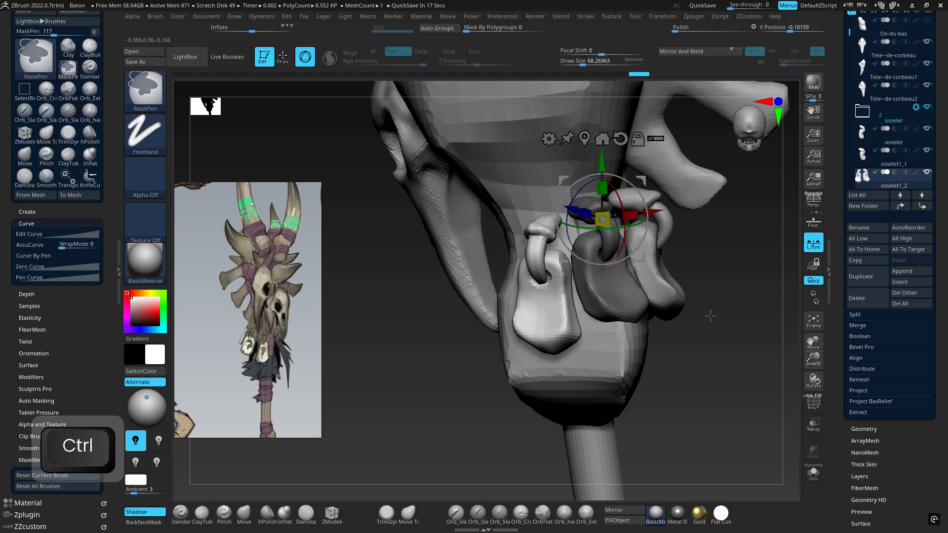
left_click_drag(682, 313, 699, 247)
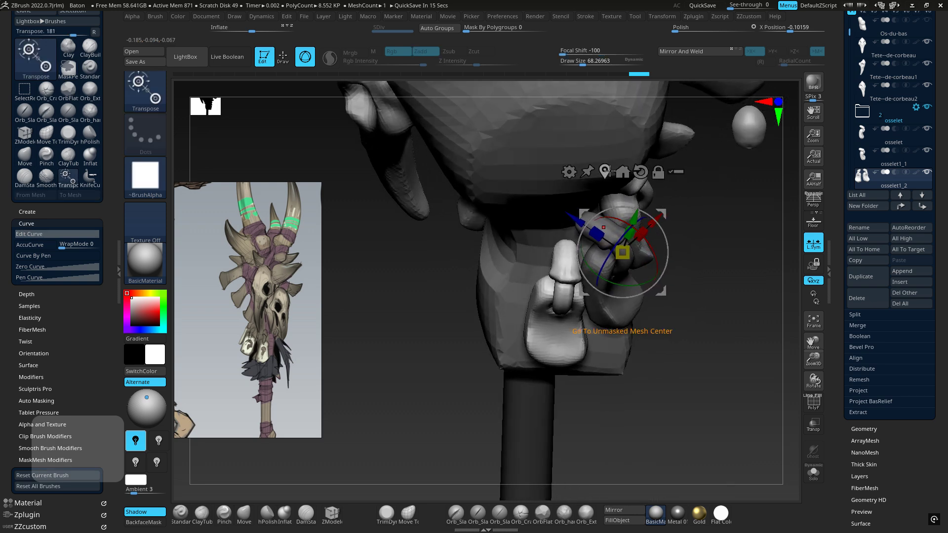
left_click(607, 171)
Move and rotate the freed rear bone and hook of osselet1_2 to rest against the totem body.
right_click_drag(549, 326, 576, 287)
left_click_drag(606, 302, 575, 330, "alt")
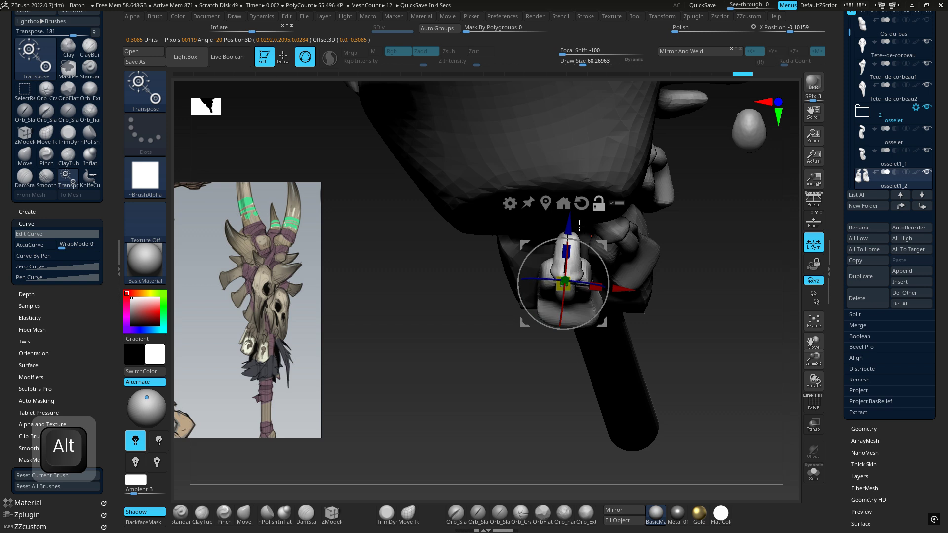
left_click_drag(579, 226, 571, 218)
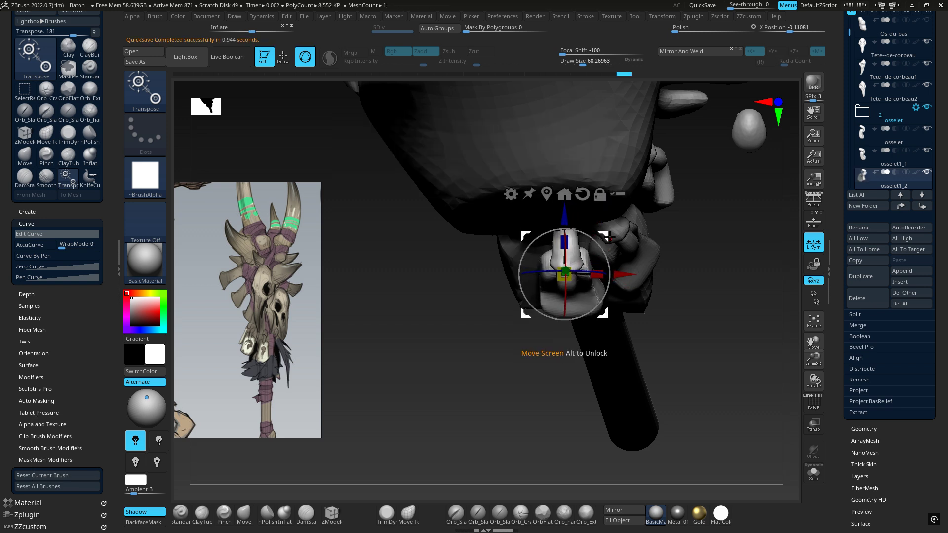
left_click_drag(589, 238, 585, 261)
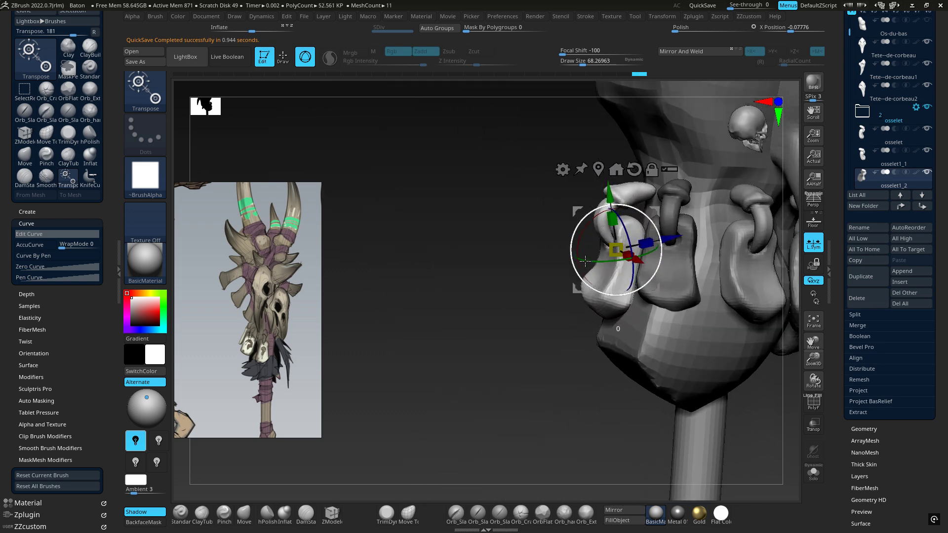
left_click_drag(615, 205, 615, 182)
right_click_drag(654, 210, 697, 235)
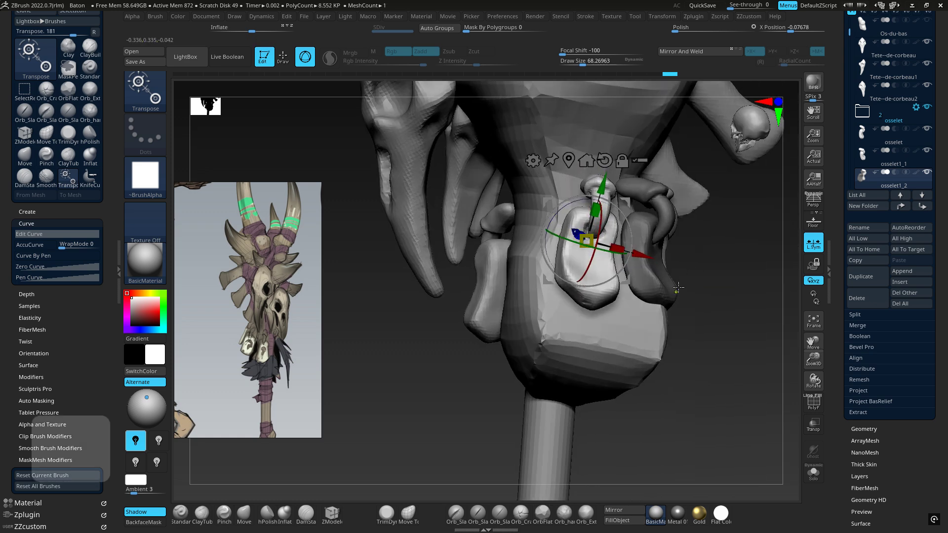
right_click_drag(676, 288, 593, 255, "ctrl")
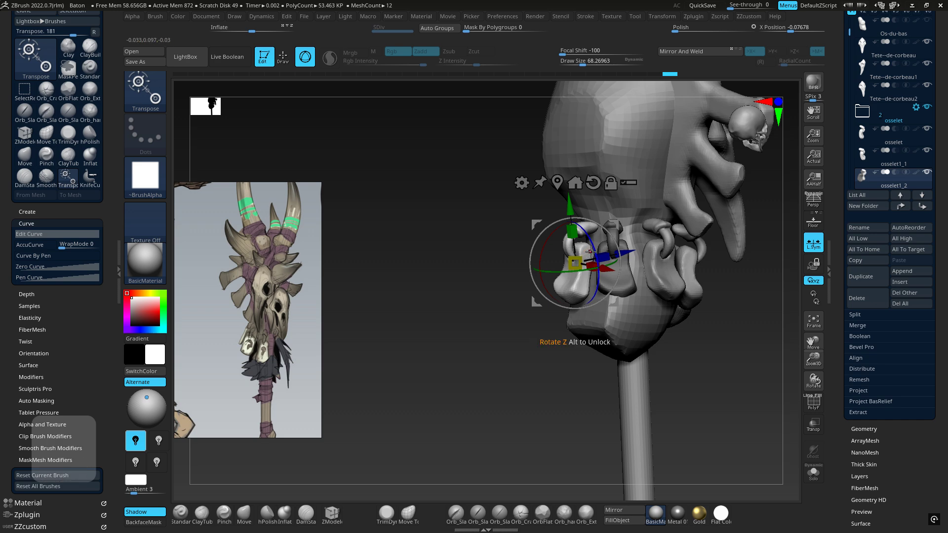
right_click_drag(674, 218, 580, 245, "alt")
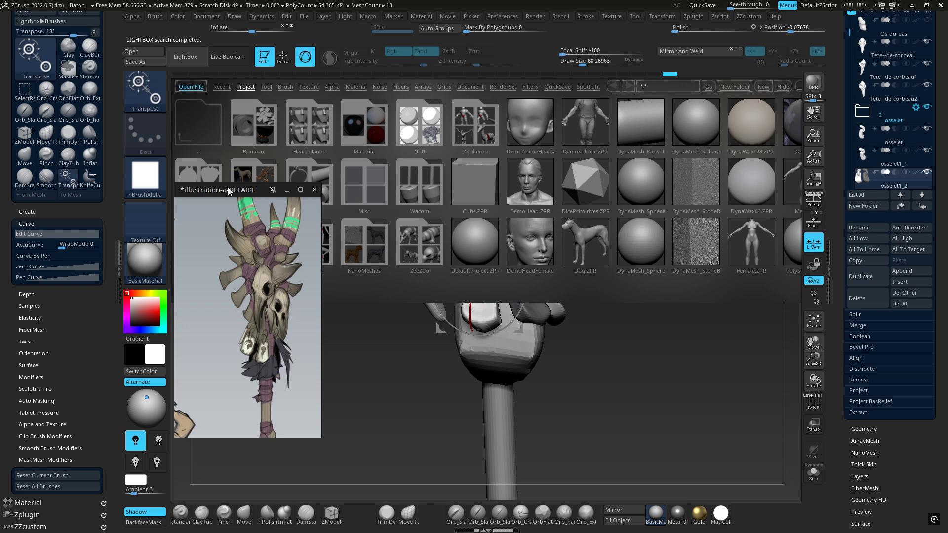
Lower the reference illustration on the canvas and look through the QuickSave files and QuickSave preferences.
left_click_drag(227, 187, 253, 301)
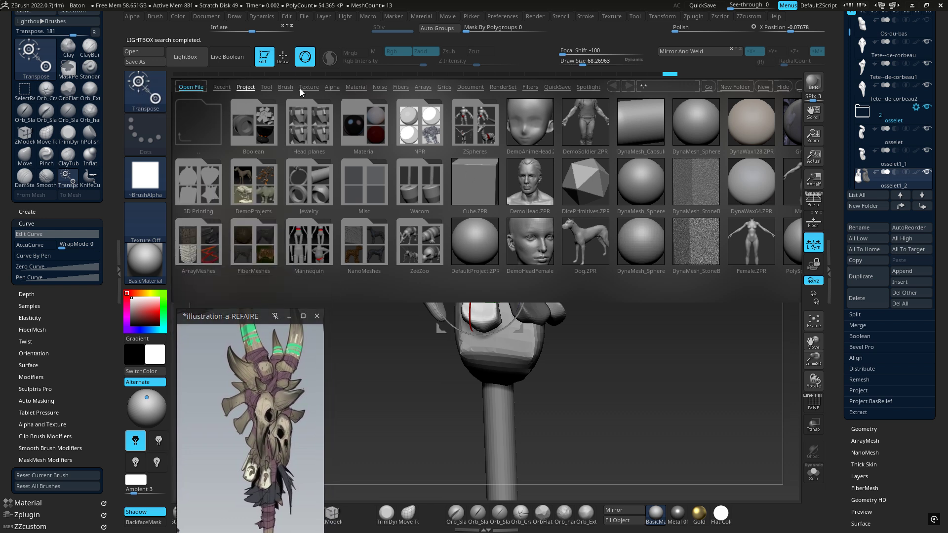
left_click(557, 87)
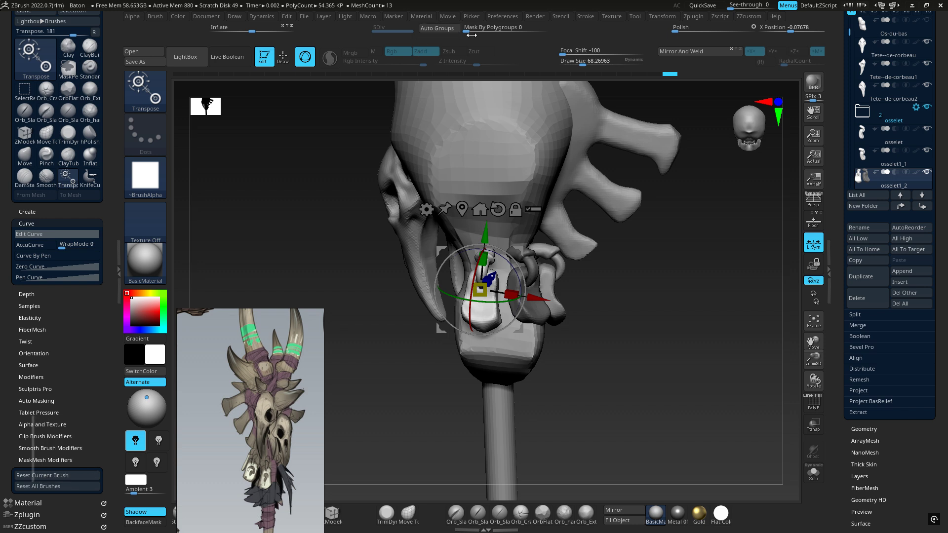
left_click(502, 18)
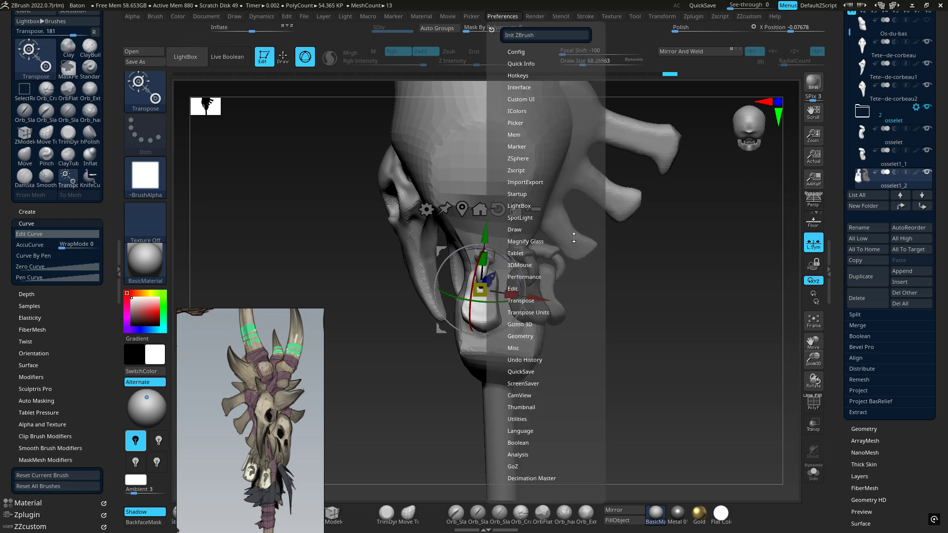
left_click_drag(576, 314, 562, 268)
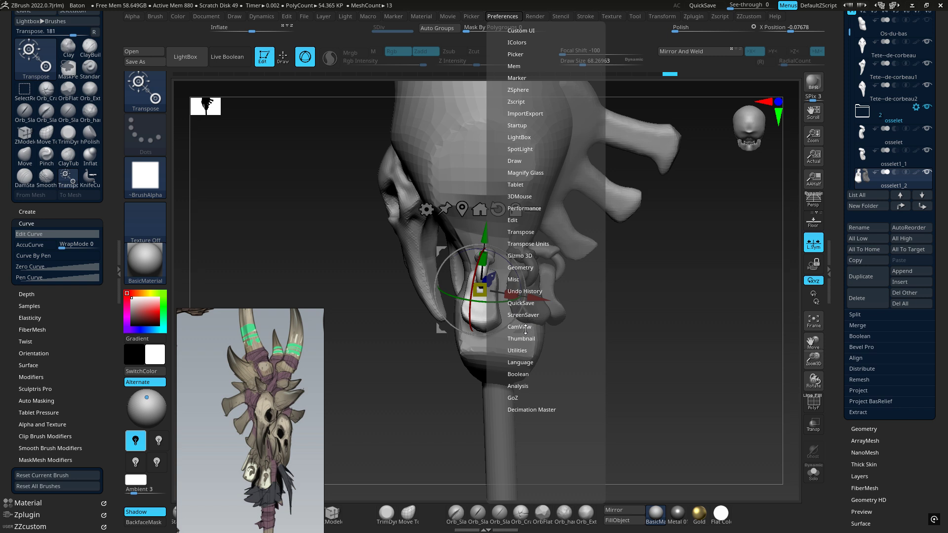
left_click(529, 303)
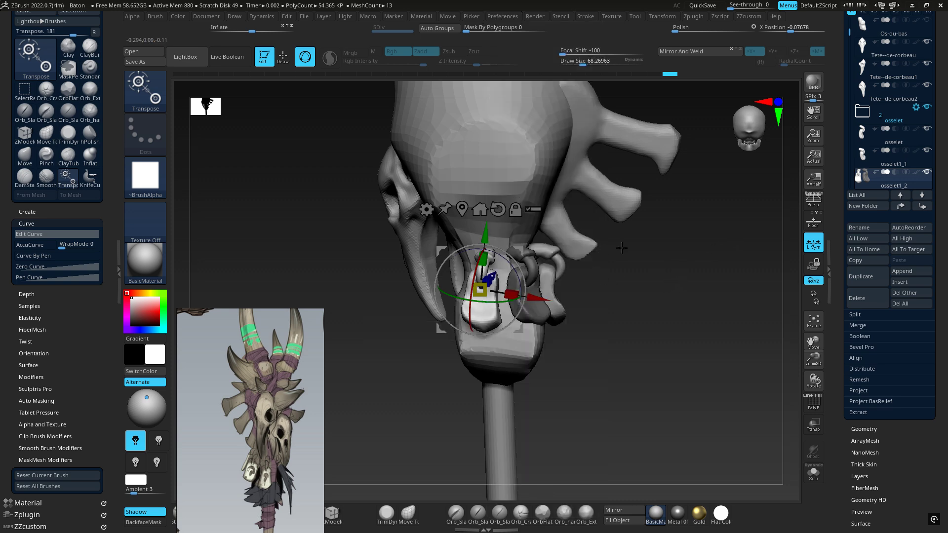
Duplicate the osselet1_1 bone and hook and move the copy across to the opposite side of the totem body.
left_click_drag(622, 248, 599, 291)
left_click_drag(610, 289, 723, 234)
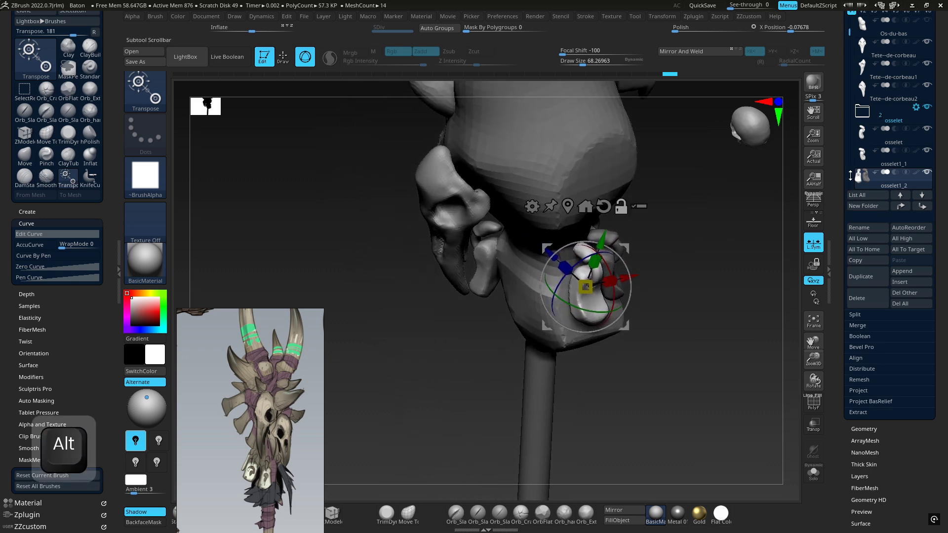
left_click(889, 157)
left_click(858, 277)
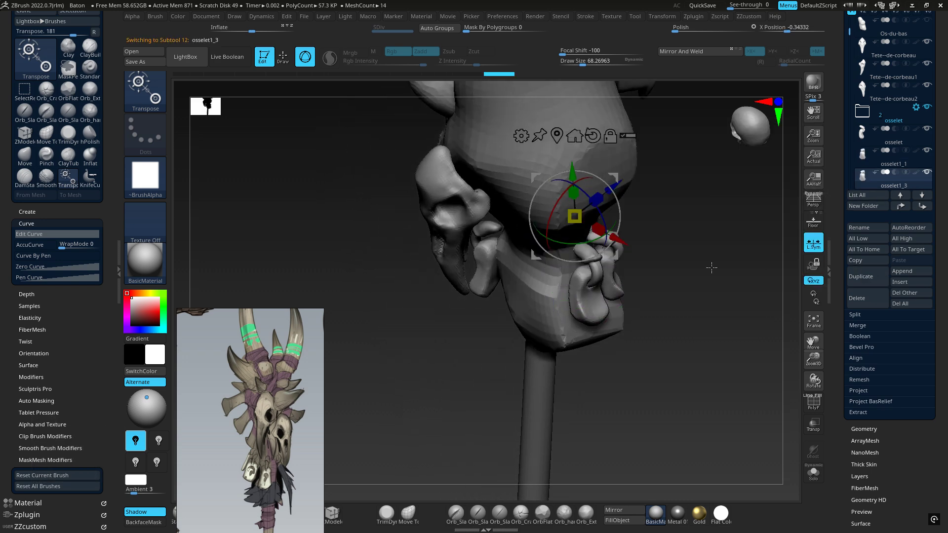
right_click_drag(613, 237, 622, 210)
left_click_drag(622, 186, 513, 229)
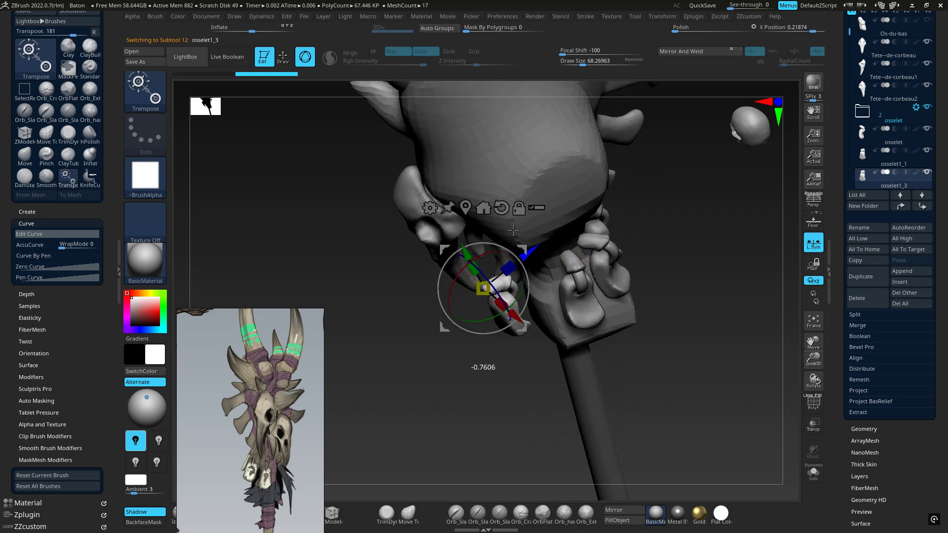
Rotate the duplicated bone and hook and bring them against the totem body beside the crow skull.
right_click_drag(532, 226, 509, 286)
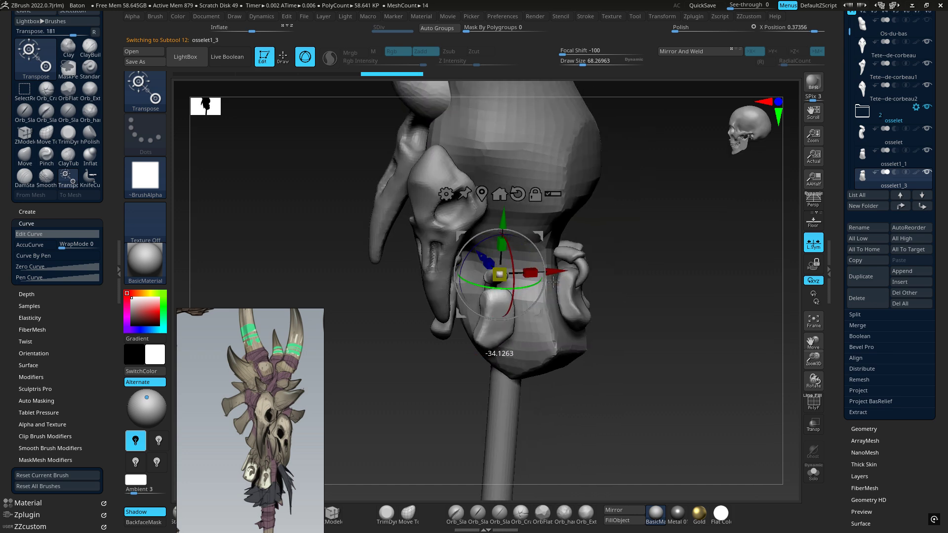
right_click_drag(687, 235, 534, 295)
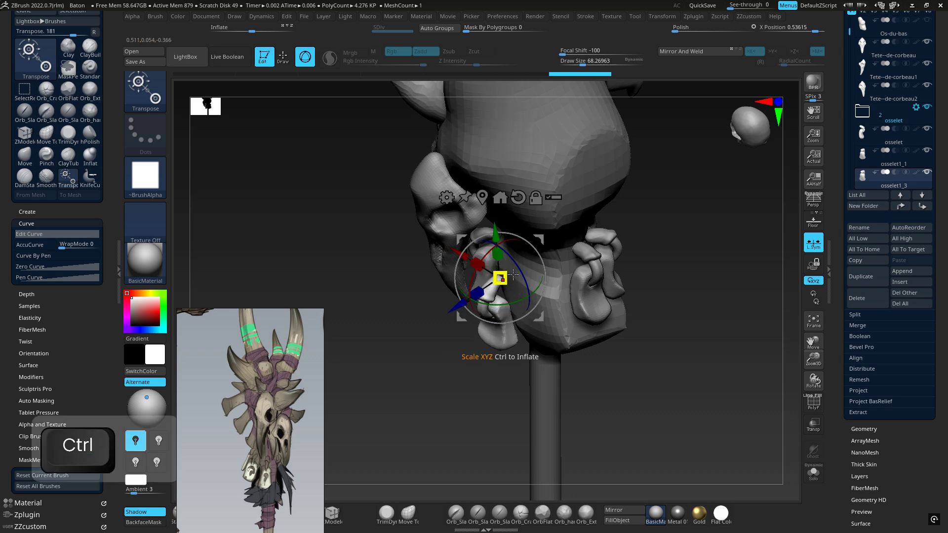
key("ctrl+z")
right_click_drag(496, 243, 556, 259)
left_click_drag(556, 259, 525, 265)
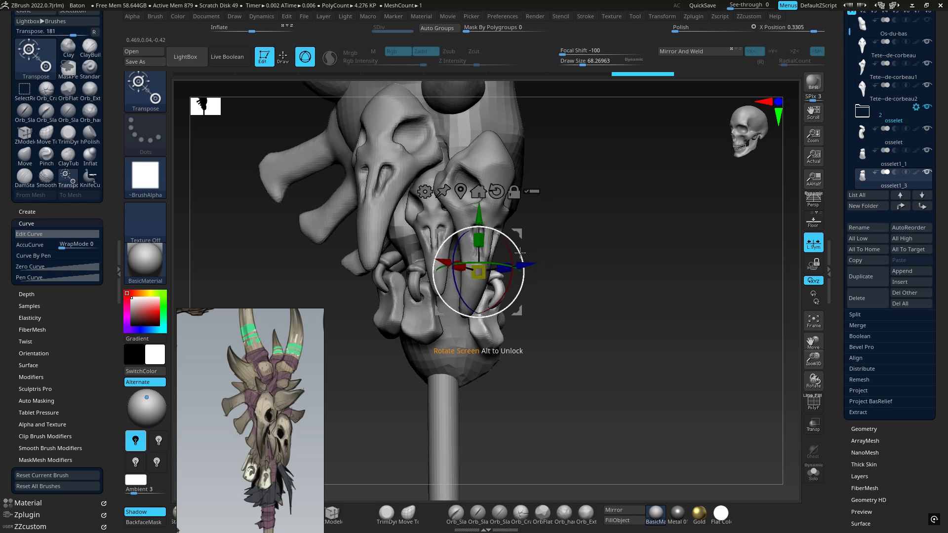
Raise the duplicated bone and hook slightly and fine-tune their placement beneath the crow skulls.
right_click_drag(525, 264, 491, 249)
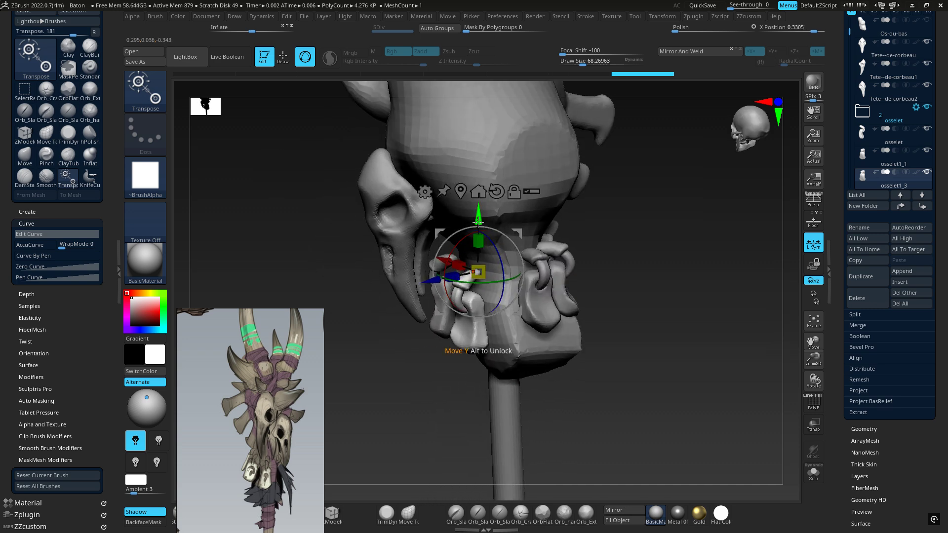
left_click_drag(478, 222, 478, 211)
right_click_drag(478, 211, 447, 225)
right_click_drag(525, 276, 533, 239)
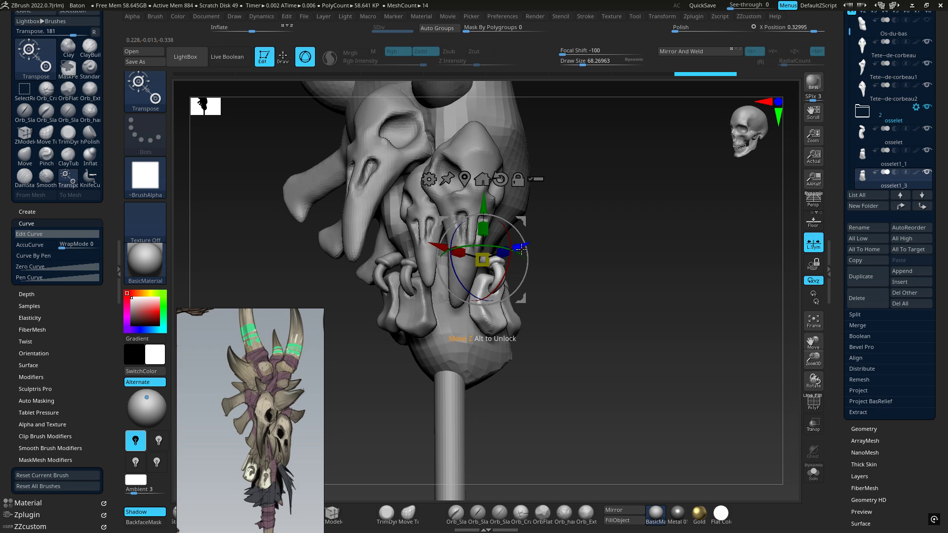
left_click_drag(508, 275, 511, 264)
right_click_drag(510, 264, 483, 264)
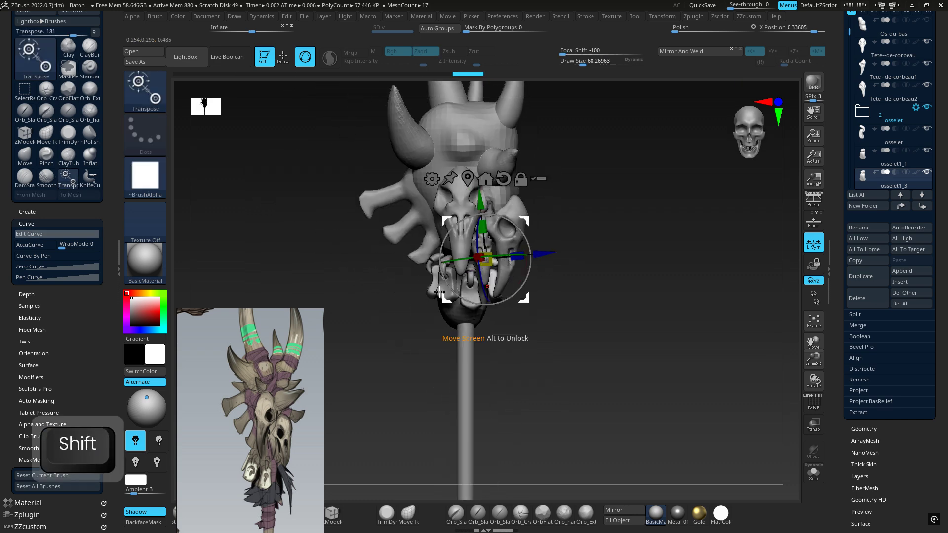
Select the main totem body subtool PM3D_Sphere3D1 and compare the whole totem from the front with the reference.
right_click_drag(576, 237, 571, 293, "alt")
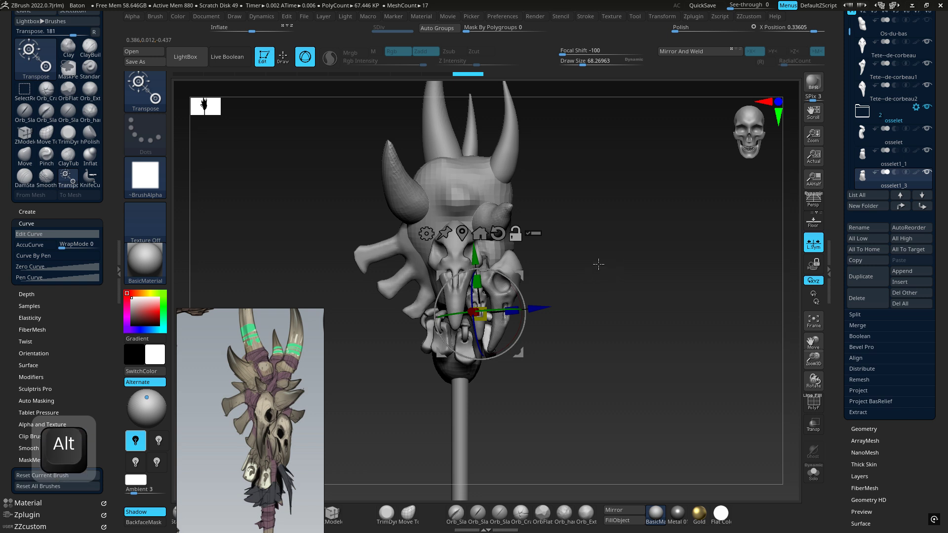
left_click(479, 174, "alt")
right_click_drag(578, 227, 540, 268, "ctrl")
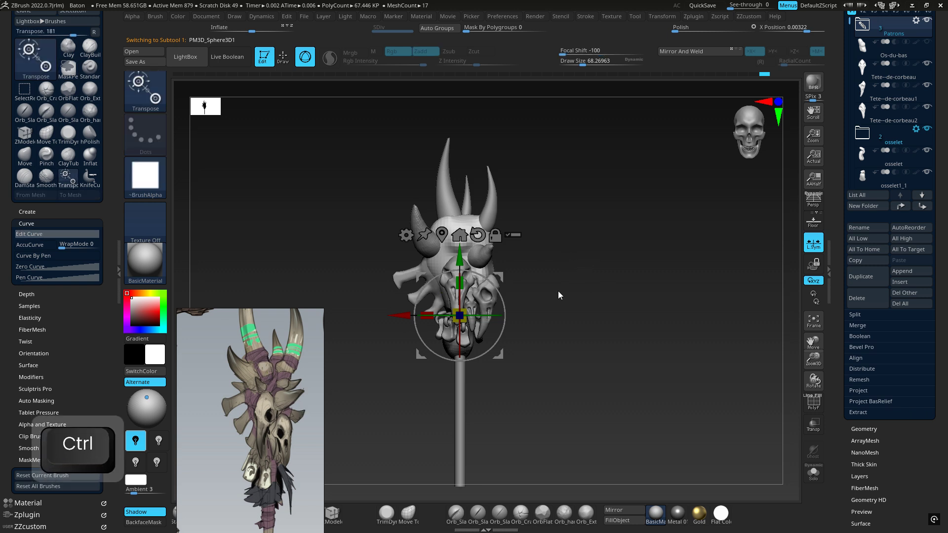
right_click_drag(575, 301, 622, 282, "alt")
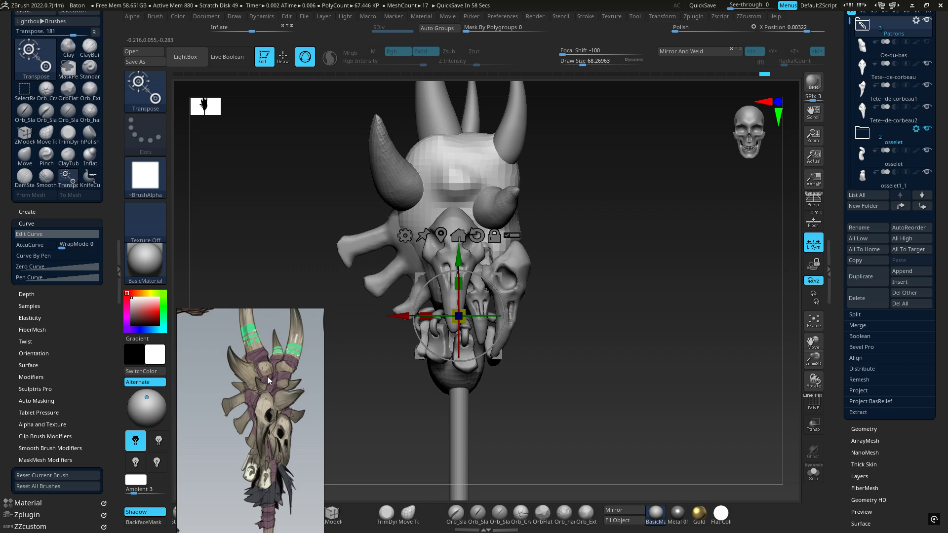
Build up clay on the totem body around the brow beneath the horns using ClayBuildup at a draw size of about 53.
right_click_drag(379, 308, 509, 274)
left_click(514, 178)
key("1")
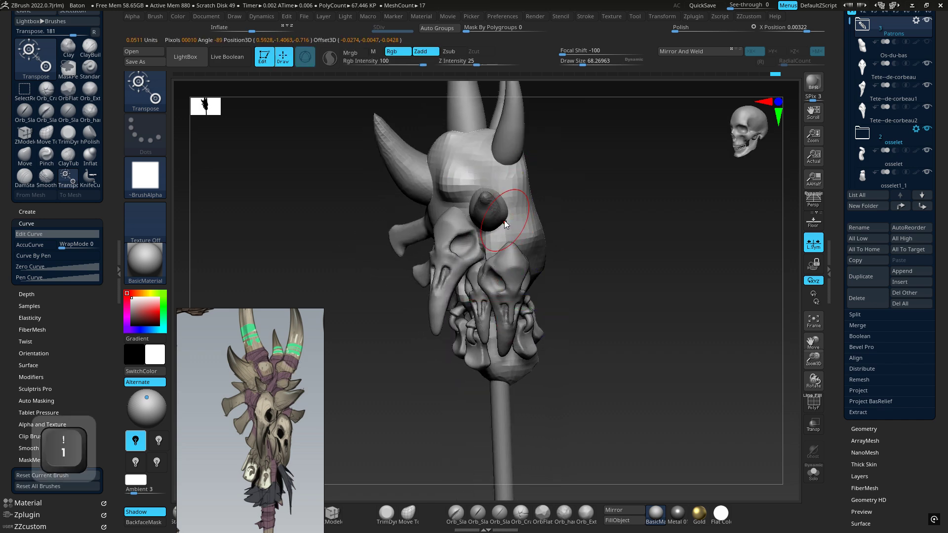
right_click_drag(504, 170, 508, 174)
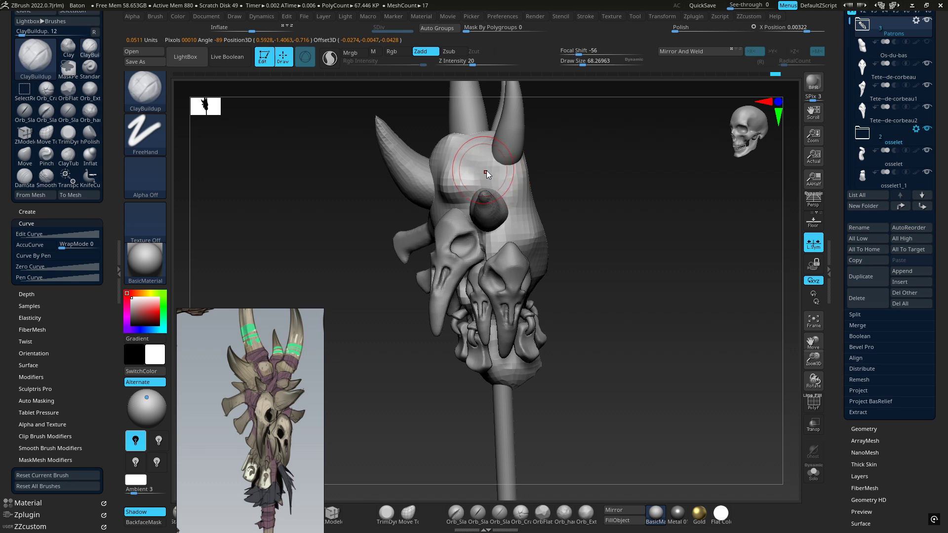
key("space")
left_click_drag(486, 172, 481, 172)
right_click_drag(483, 167, 478, 171)
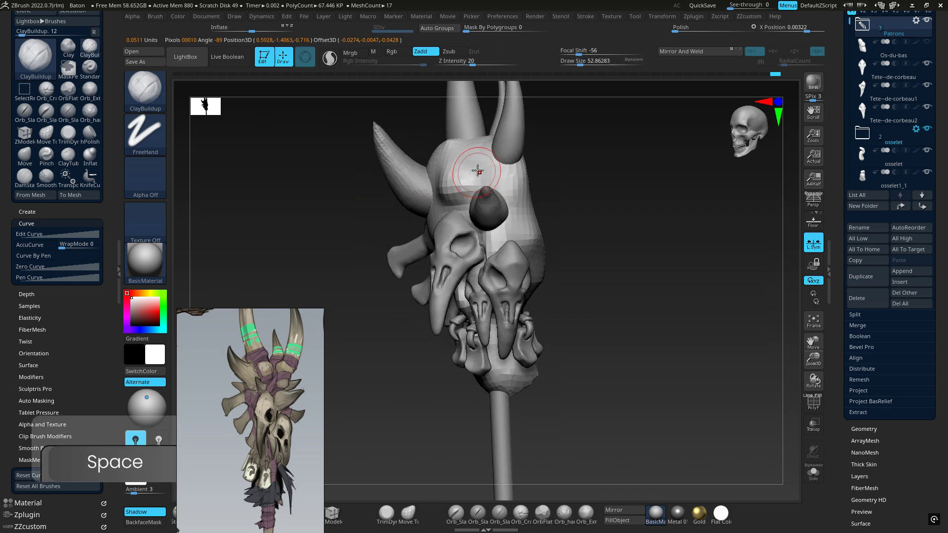
key("space")
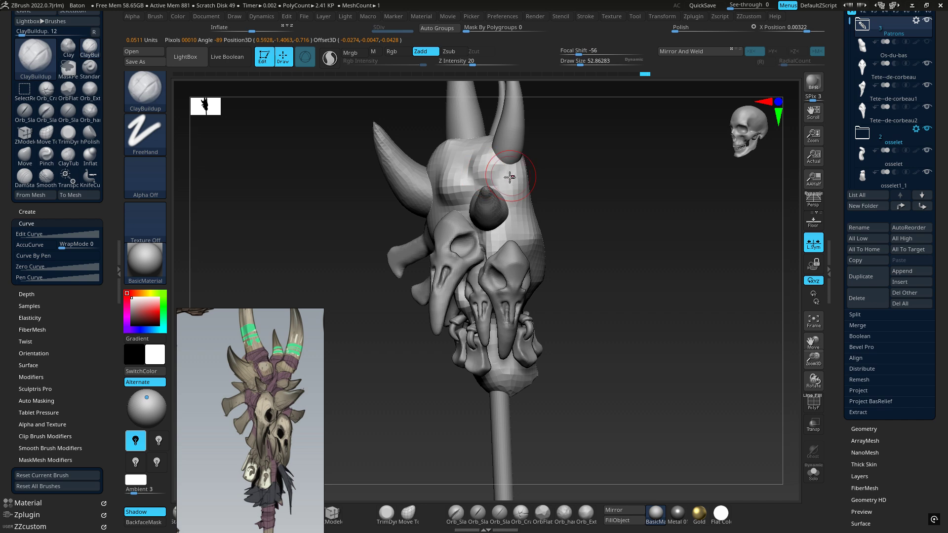
Add finer ridges to the totem body beside the small horn at a draw size of about 30 and smooth them.
right_click_drag(509, 177, 518, 191)
key("space")
left_click_drag(518, 194, 515, 194)
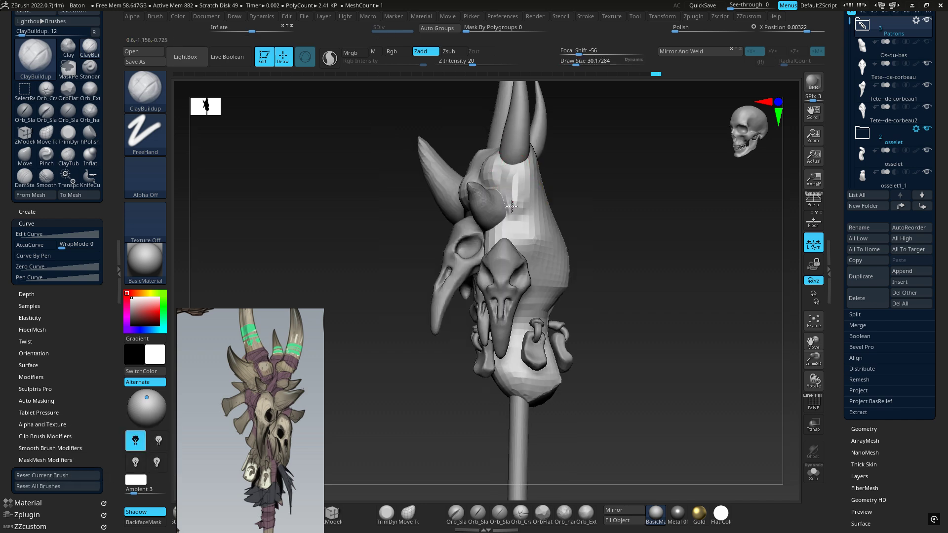
right_click_drag(512, 201, 528, 201)
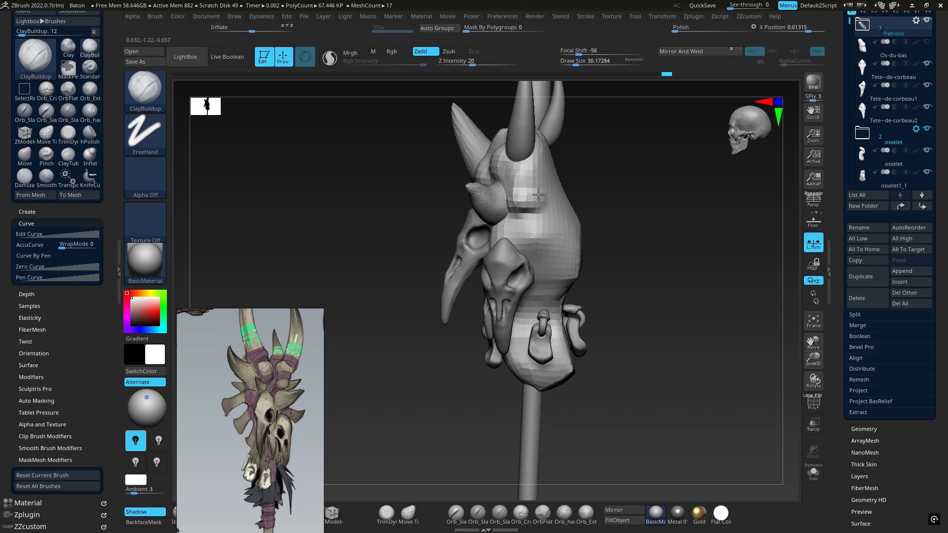
left_click_drag(519, 177, 522, 173, "alt")
right_click_drag(513, 173, 524, 170)
left_click_drag(524, 170, 523, 170, "shift")
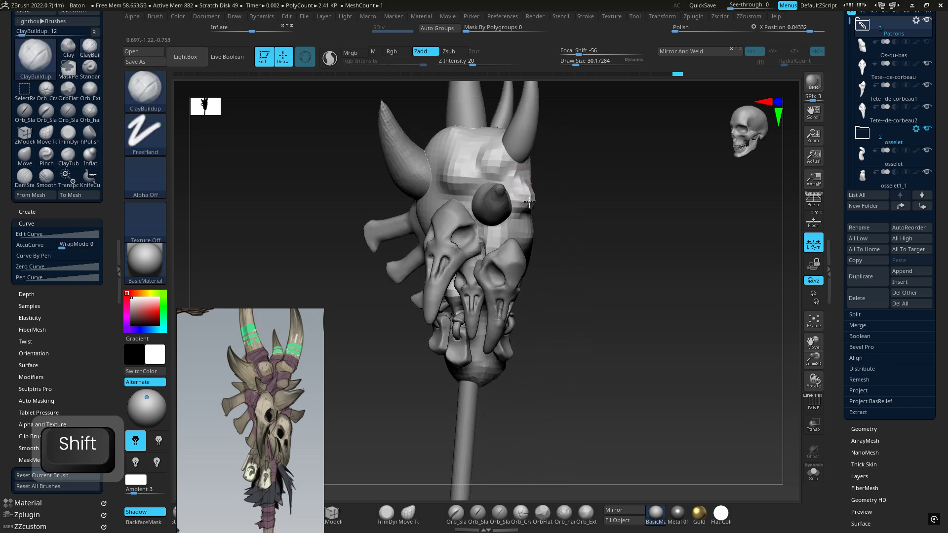
left_click_drag(530, 202, 525, 200, "shift")
left_click_drag(501, 156, 498, 146)
Select the Corne-big1 horn and stretch its base over the totem body's brow with the Move brush.
mouse_move(490, 158)
right_mouse_down()
mouse_move(473, 243)
mouse_move(487, 228)
mouse_move(476, 238)
right_mouse_up()
left_click(489, 227, "alt")
key("b")
key("m")
key("v")
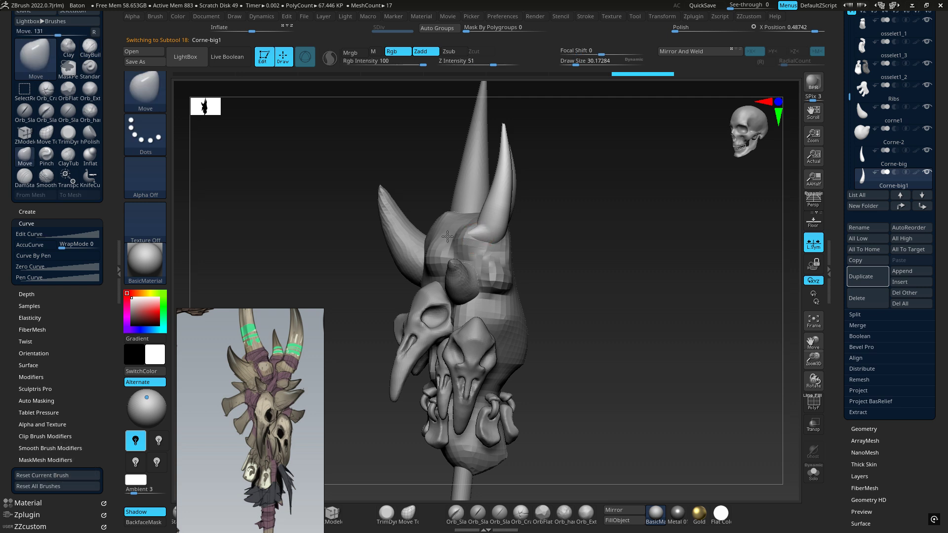
right_click_drag(446, 243, 478, 222)
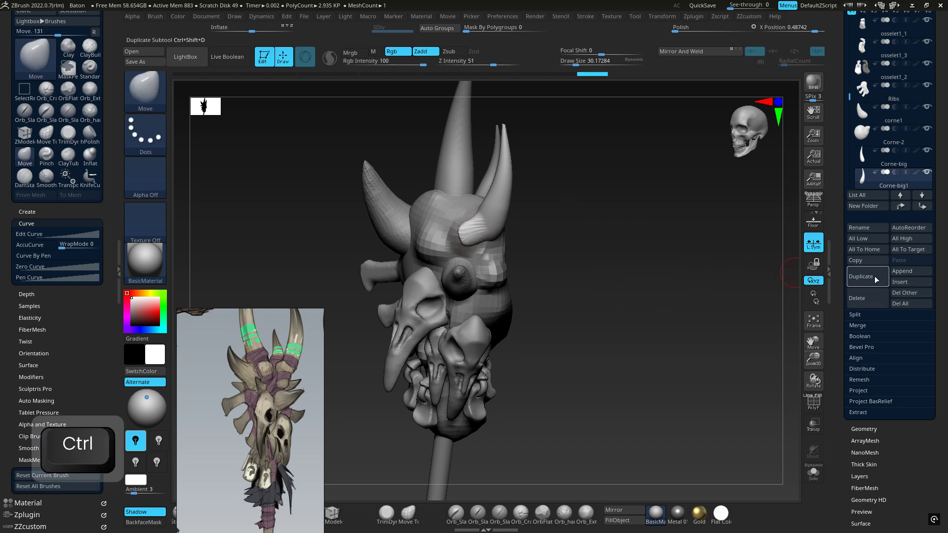
Convert the Corne-big1 horn to DynaMesh at resolution 56.
scroll(896, 142, "down", 10)
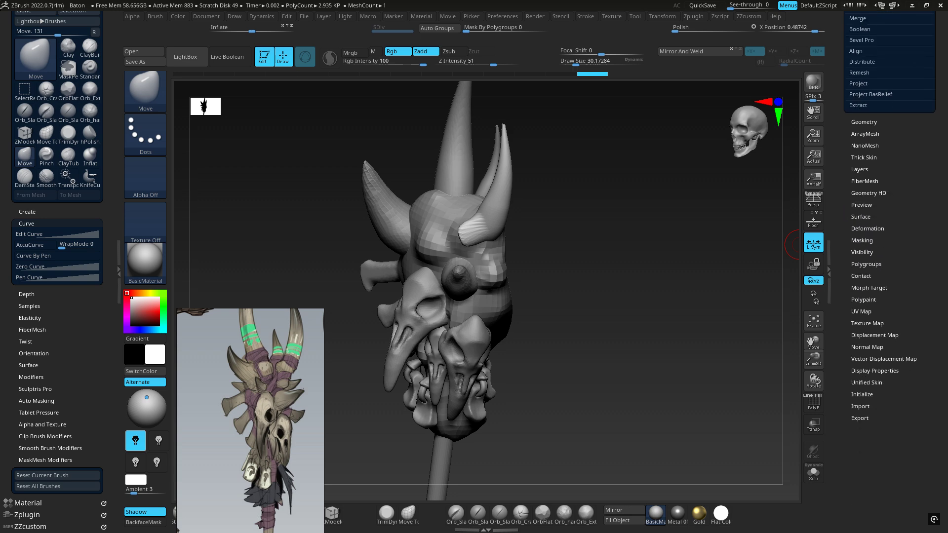
scroll(904, 144, "up", 1)
left_click(865, 69)
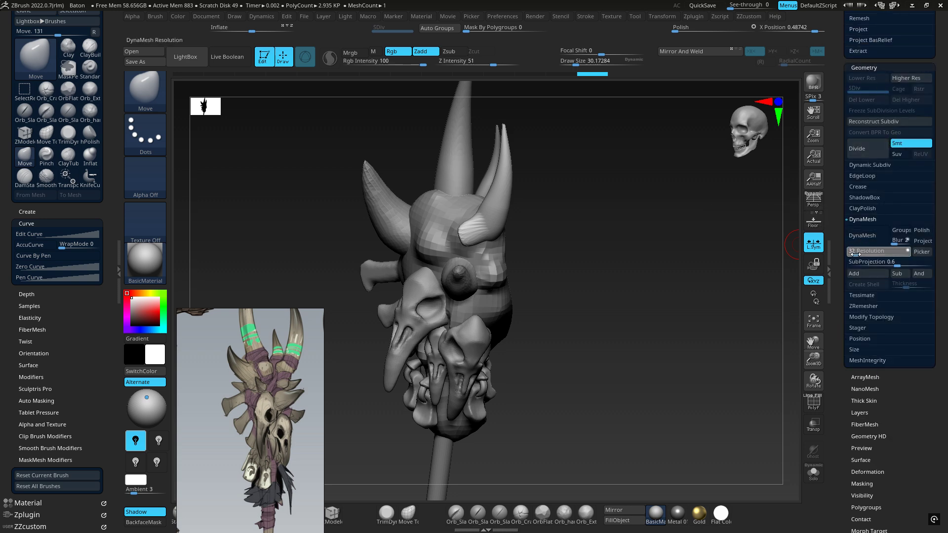
left_click(863, 235)
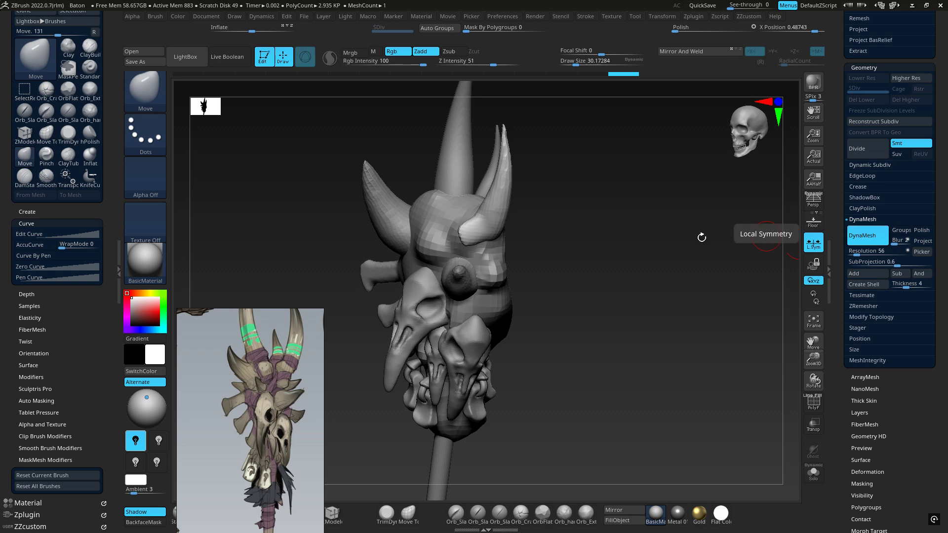
Pull the horn's base down along the totem body with the Move brush at a draw size of about 47.
right_click_drag(571, 217, 602, 198, "ctrl")
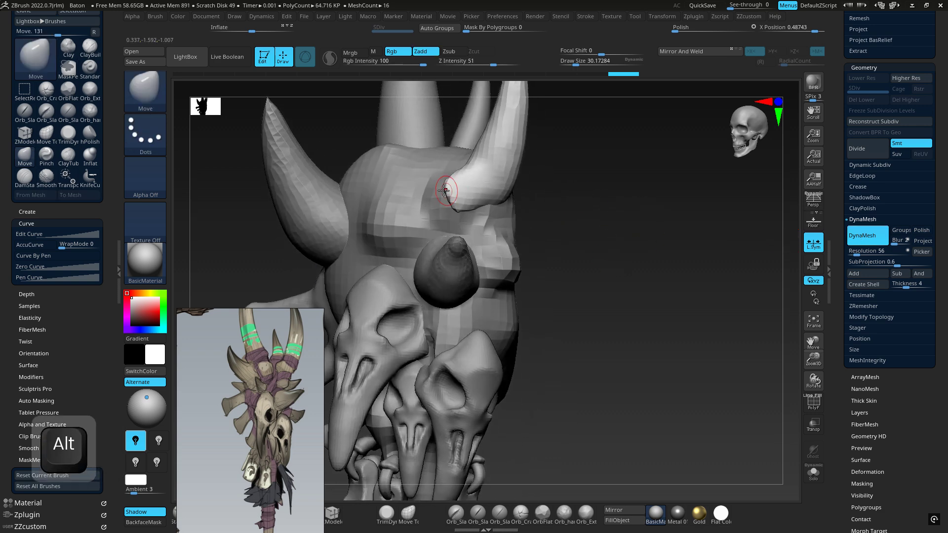
left_click_drag(451, 193, 449, 190)
mouse_move(449, 191)
right_mouse_down()
mouse_move(474, 188)
mouse_move(463, 172)
right_mouse_up()
key("space")
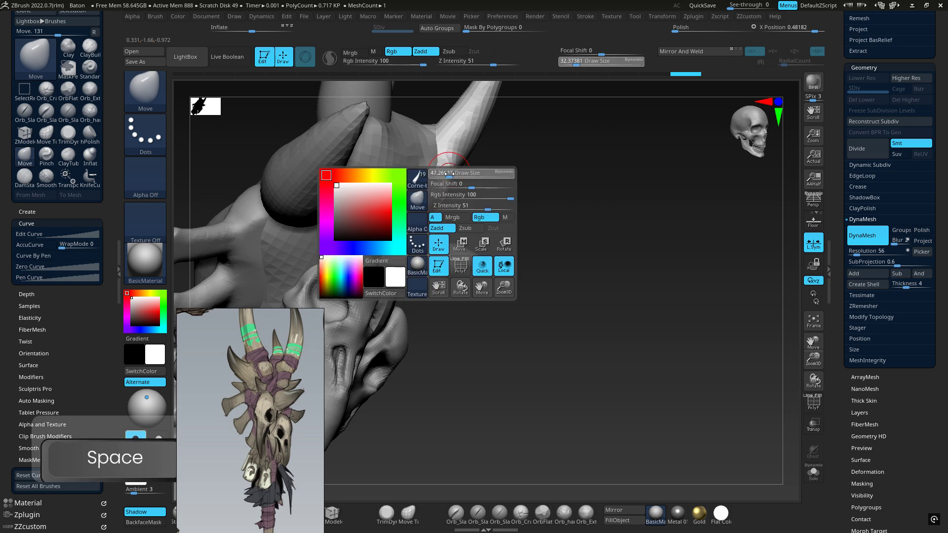
left_click_drag(446, 172, 450, 174)
right_click_drag(445, 199, 473, 204)
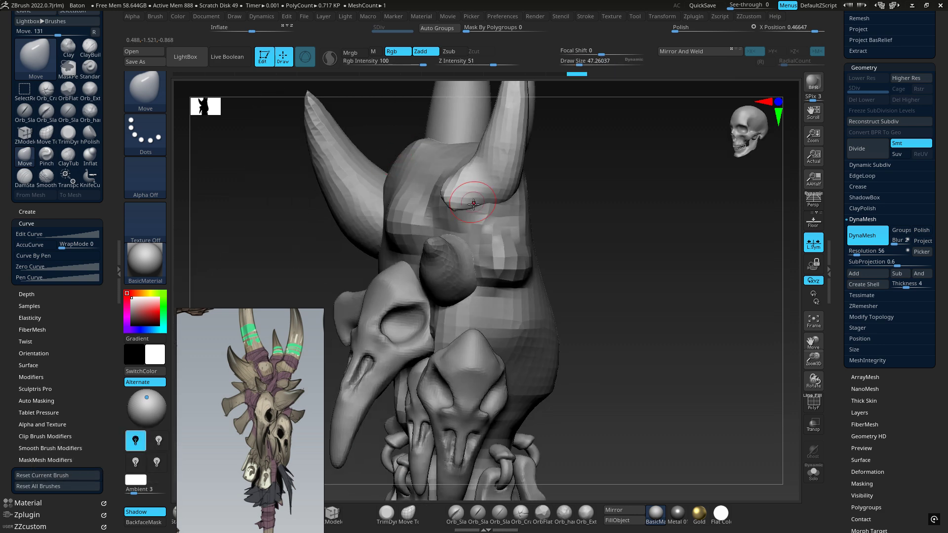
left_click_drag(492, 198, 484, 236)
Widen the horn's extended base beside the small horn and remesh it with DynaMesh.
right_click_drag(486, 254, 513, 266)
mouse_move(492, 231)
right_mouse_down()
mouse_move(512, 252)
mouse_move(488, 218)
right_mouse_up()
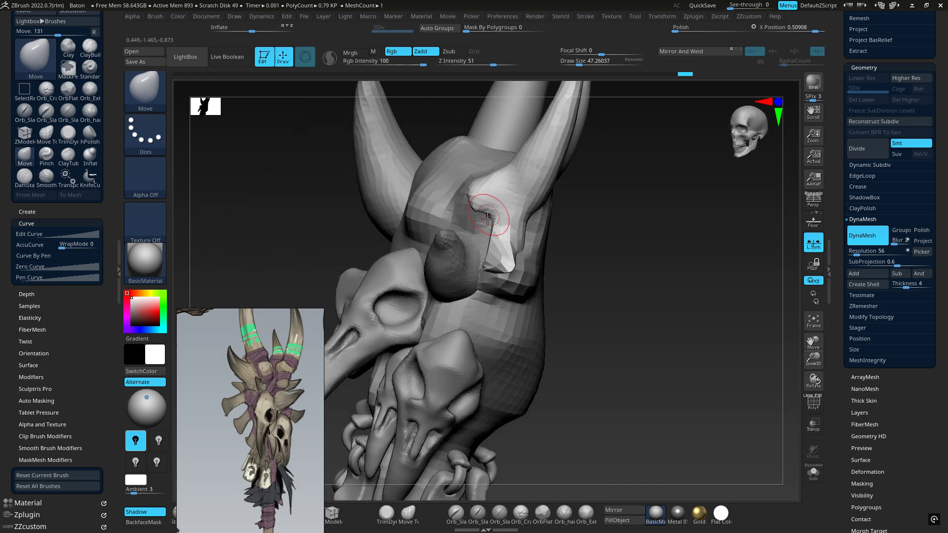
left_click_drag(497, 228, 479, 224)
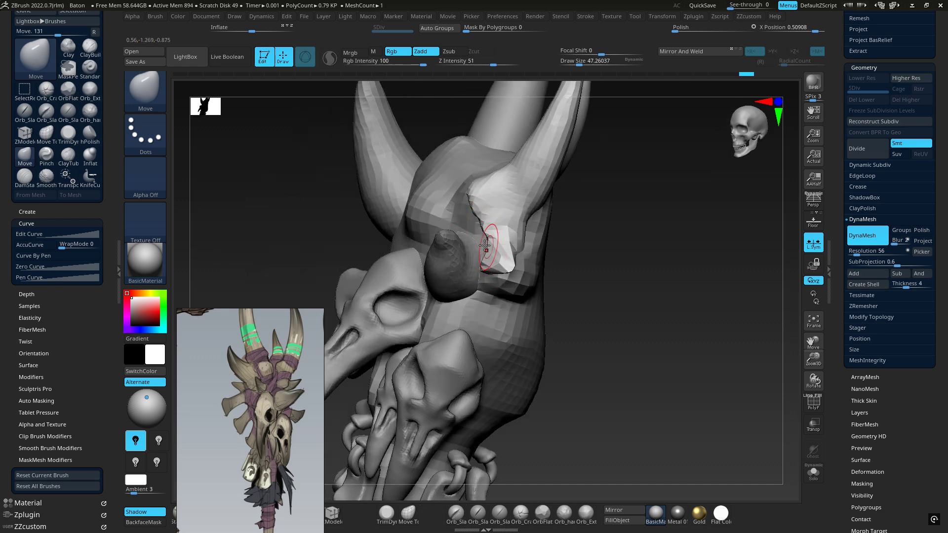
right_click_drag(484, 252, 522, 275)
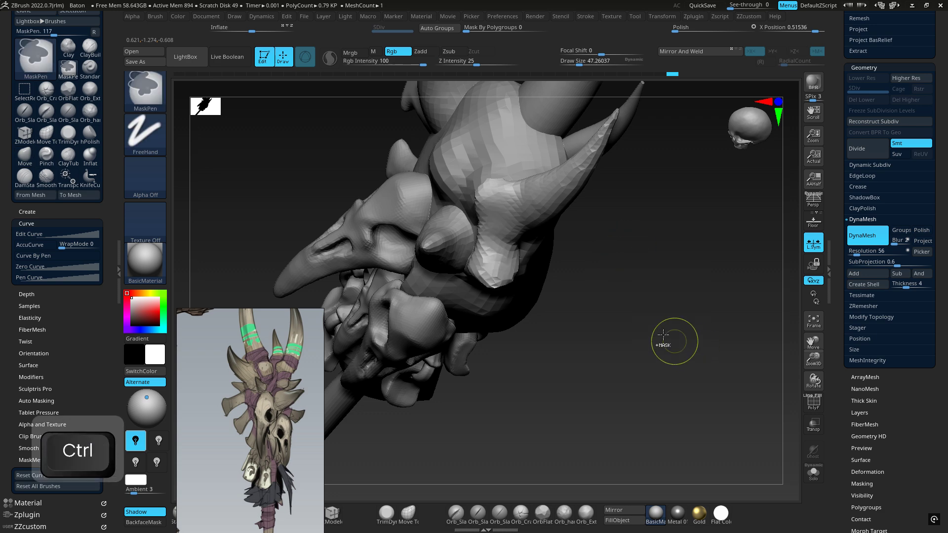
right_click_drag(668, 339, 487, 293)
Reshape the lower edge of the horn's base against the totem body, working from below and from the side.
left_click_drag(486, 294, 489, 283)
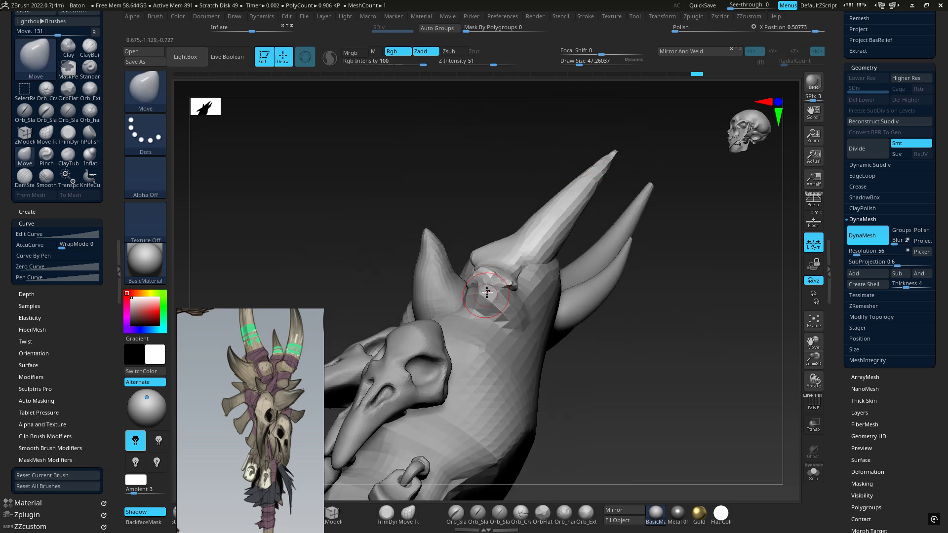
right_click_drag(509, 289, 484, 292)
mouse_move(483, 269)
left_mouse_down()
mouse_move(450, 298)
mouse_move(486, 310)
left_mouse_up()
right_click_drag(493, 311, 461, 298)
left_click_drag(501, 289, 498, 289)
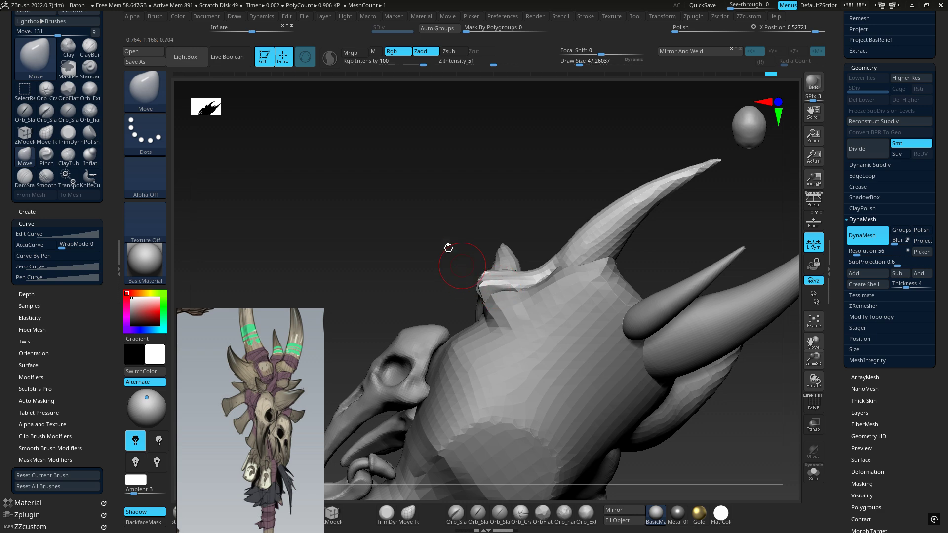
Form the lower end of the horn's base into a rounded lobe over the totem body.
key("ctrl+z")
key("ctrl+z")
key("ctrl+z")
key("ctrl+z")
key("ctrl+z")
key("ctrl+z")
key("ctrl+z")
key("ctrl+z")
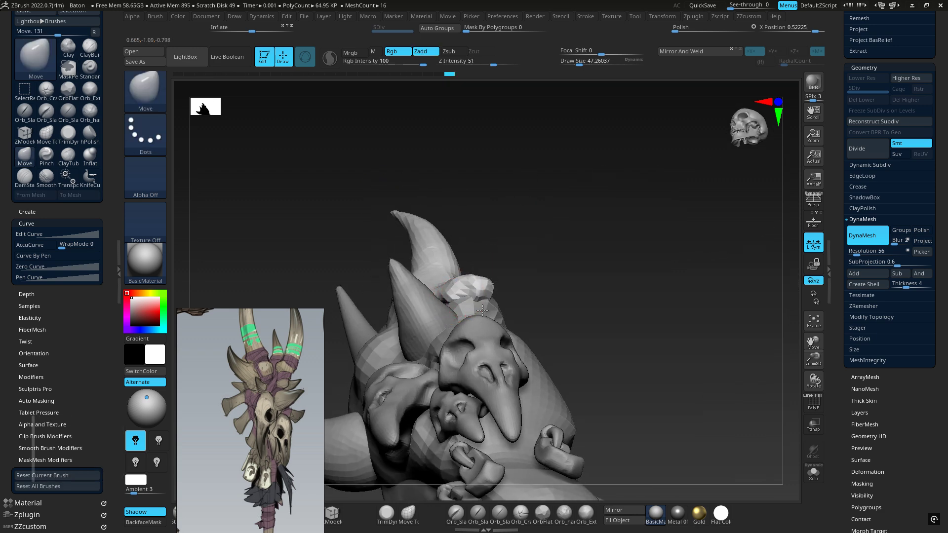
key("ctrl+shift+z")
key("ctrl+shift+z")
key("ctrl+shift+z")
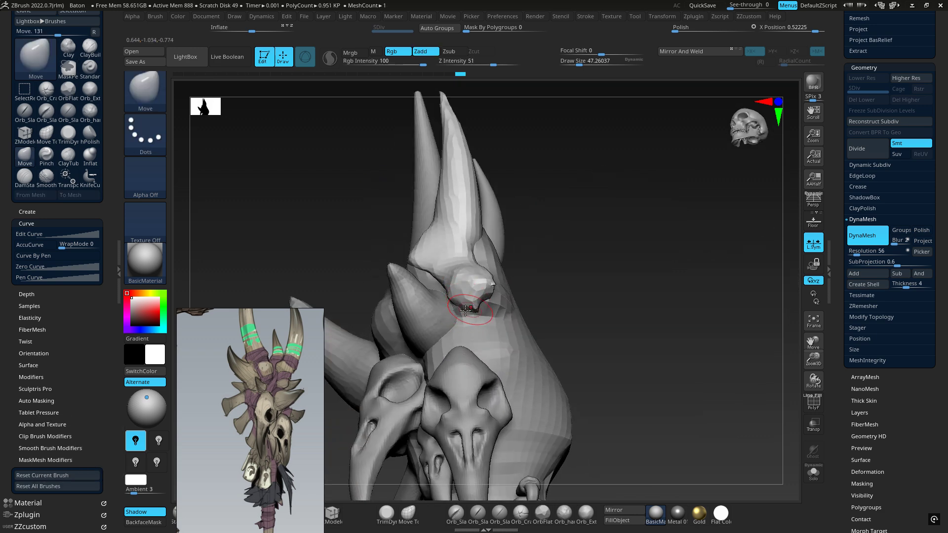
key("ctrl+shift+z")
key("ctrl+shift+z")
key("ctrl+shift+z")
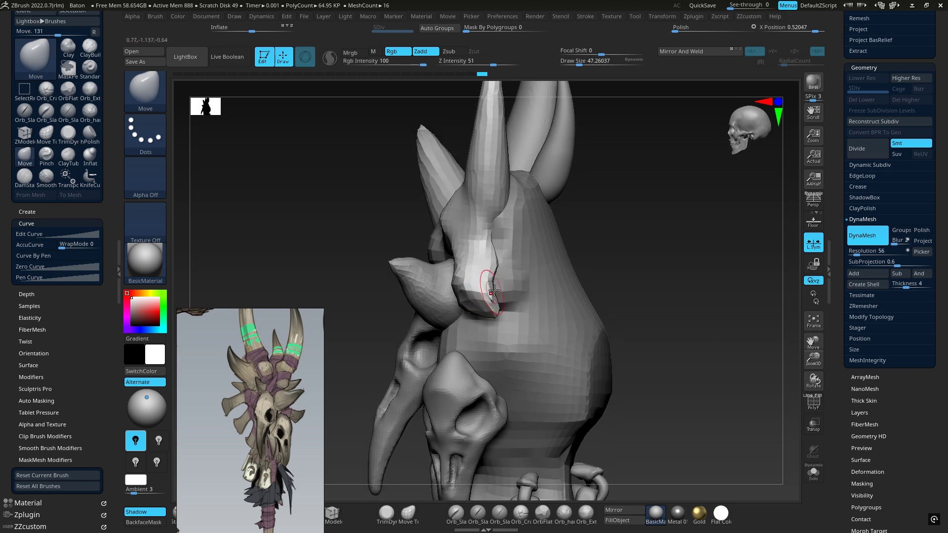
Remesh the horn with DynaMesh to even out the stretched lobe at its base.
key("ctrl+shift+z")
key("ctrl+shift+z")
key("ctrl+shift+z")
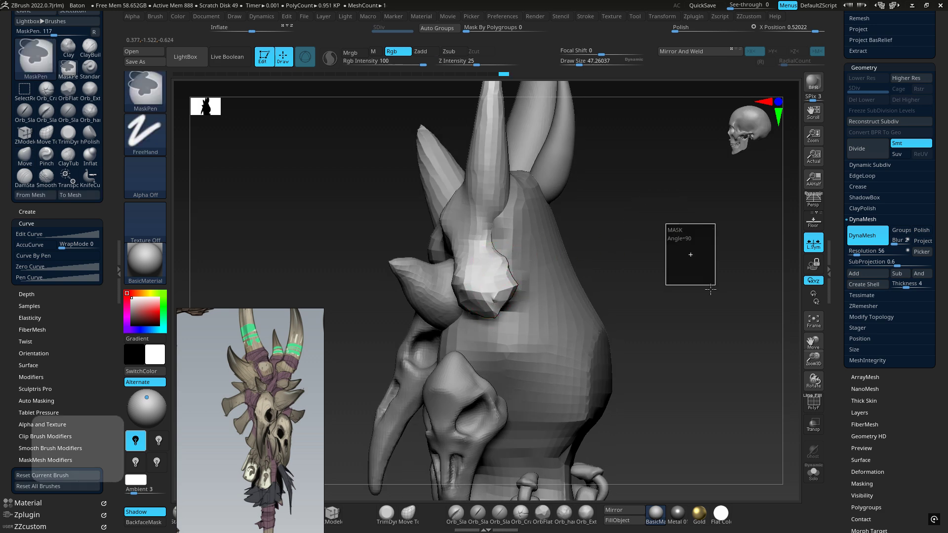
key("ctrl+shift+z")
key("ctrl+shift+z")
key("ctrl+shift+z")
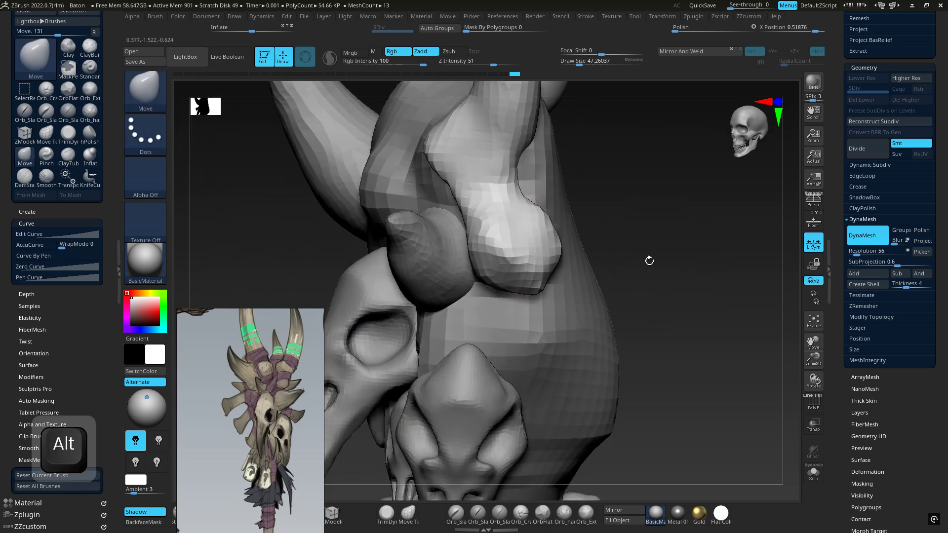
Tighten the horn's lower lobe against the totem body with the Move brush at a draw size of about 65.
left_click(542, 272, "alt")
left_click_drag(545, 288, 539, 281)
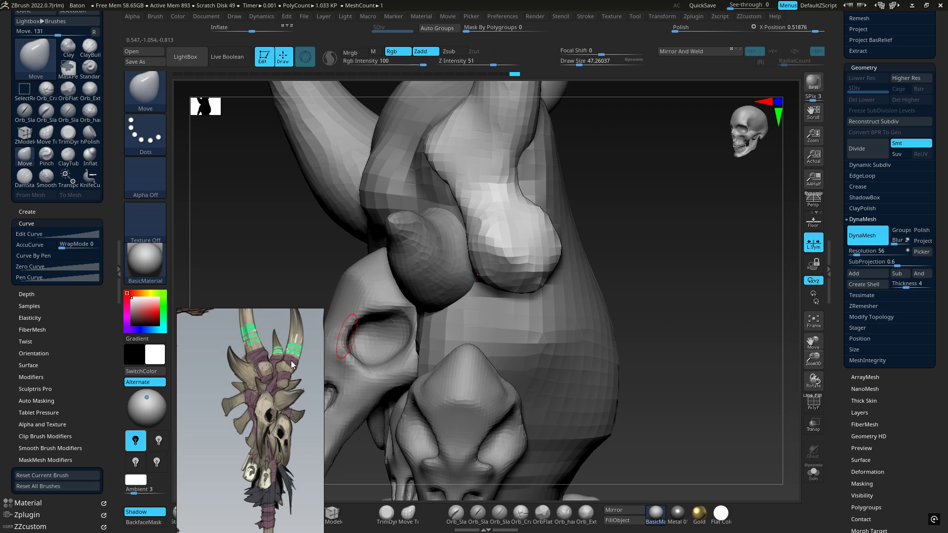
mouse_move(397, 287)
right_mouse_down("ctrl")
mouse_move(387, 237)
mouse_move(345, 242)
right_mouse_up("ctrl")
key("space")
left_click_drag(553, 279, 558, 280)
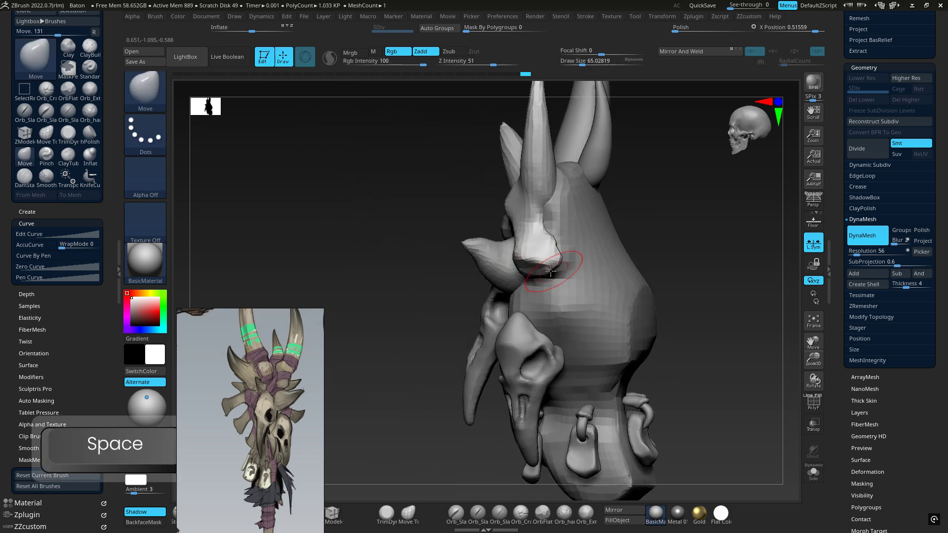
key("shift")
mouse_move(535, 261)
right_mouse_down("shift")
mouse_move(528, 268)
mouse_move(548, 255)
mouse_move(537, 266)
right_mouse_up("shift")
left_click_drag(529, 260, 526, 243)
right_click_drag(539, 242, 527, 235)
left_click_drag(508, 242, 499, 247)
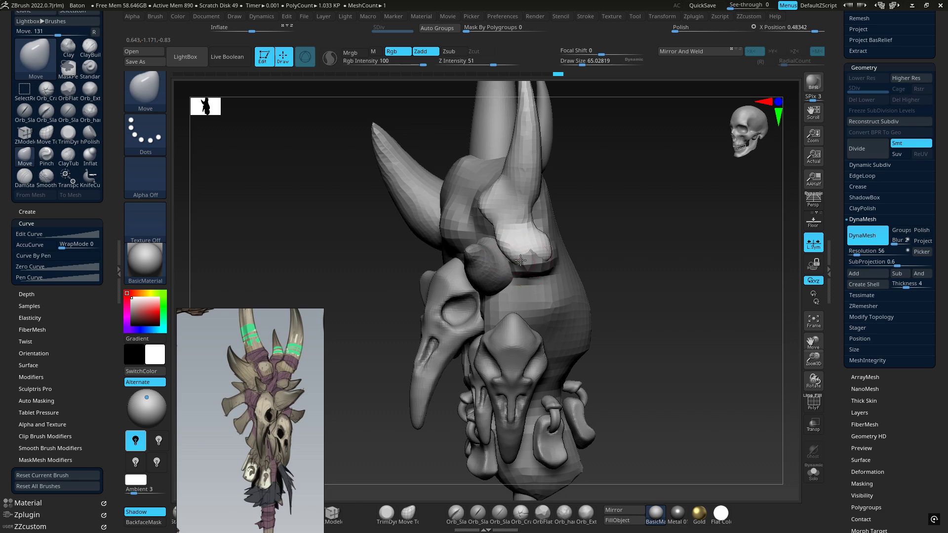
Adjust the inner contour of the horn's base from the front to match the reference.
mouse_move(538, 241)
right_mouse_down()
mouse_move(494, 222)
mouse_move(523, 229)
mouse_move(517, 265)
right_mouse_up()
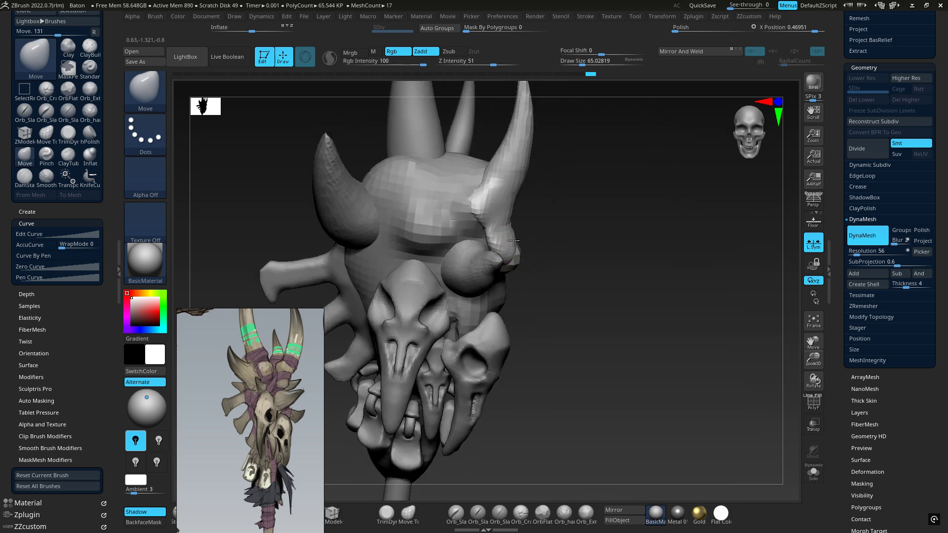
right_click_drag(477, 213, 473, 213)
left_click_drag(479, 194, 470, 185)
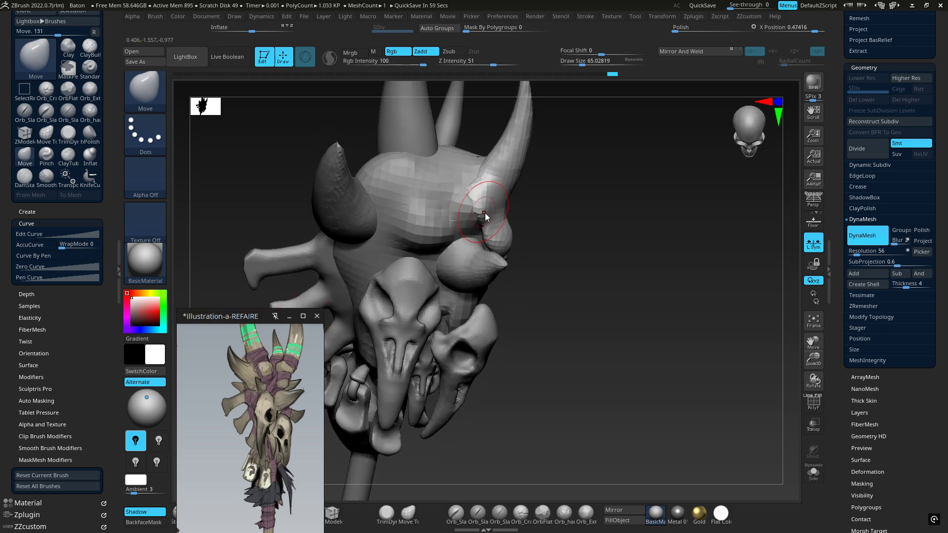
Build up the horn's base with ClayBuildup at a draw size of about 28, then remesh it with DynaMesh.
key("1")
key("space")
mouse_move(603, 191)
left_mouse_down()
mouse_move(536, 224)
mouse_move(476, 186)
mouse_move(441, 145)
left_mouse_up()
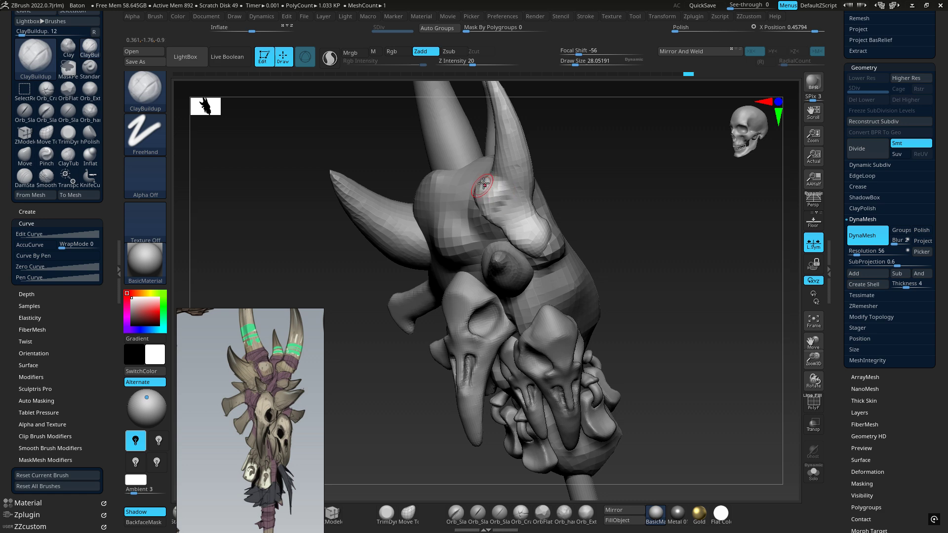
right_click_drag(483, 184, 464, 204)
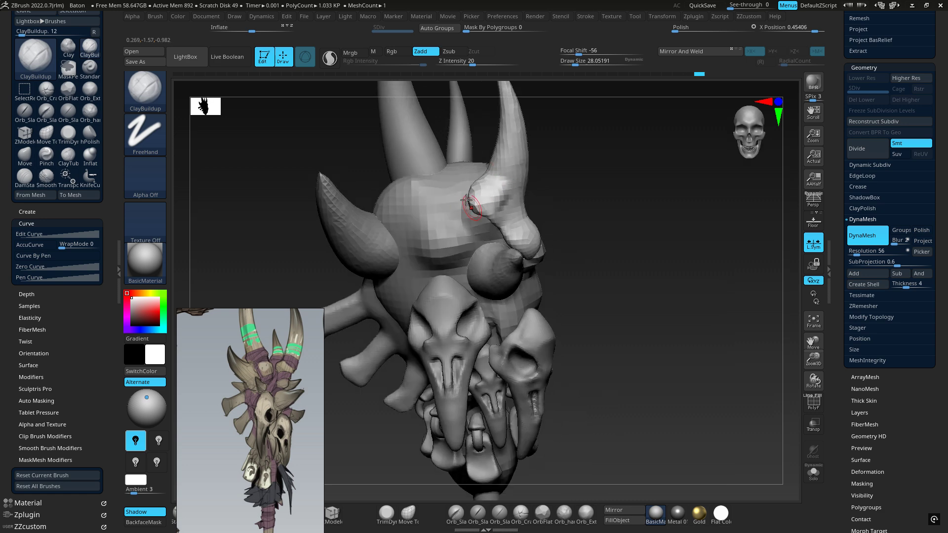
left_click_drag(610, 172, 641, 202, "ctrl")
right_click_drag(637, 196, 568, 176)
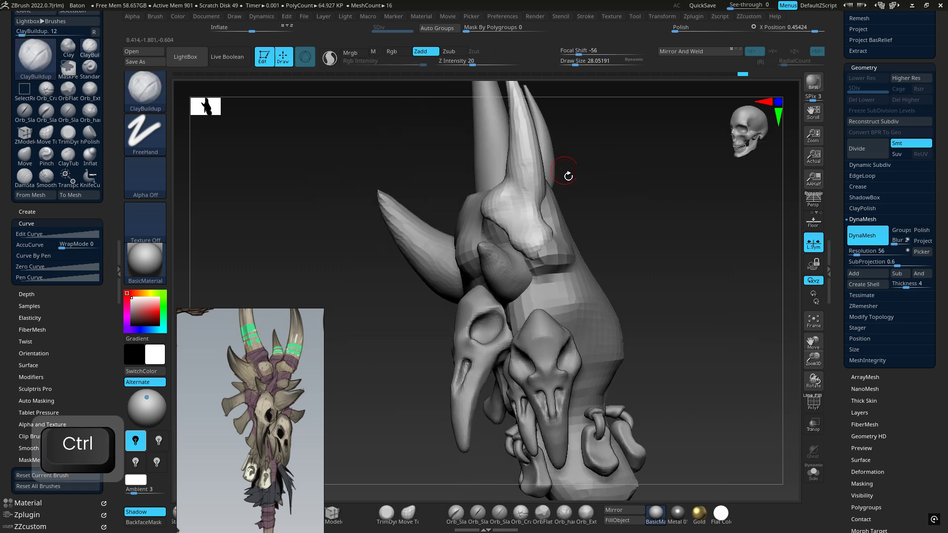
Refine the horn's base around the small horn with the Move brush and remesh it with DynaMesh.
right_click_drag(531, 240, 530, 216)
left_click(536, 219, "alt")
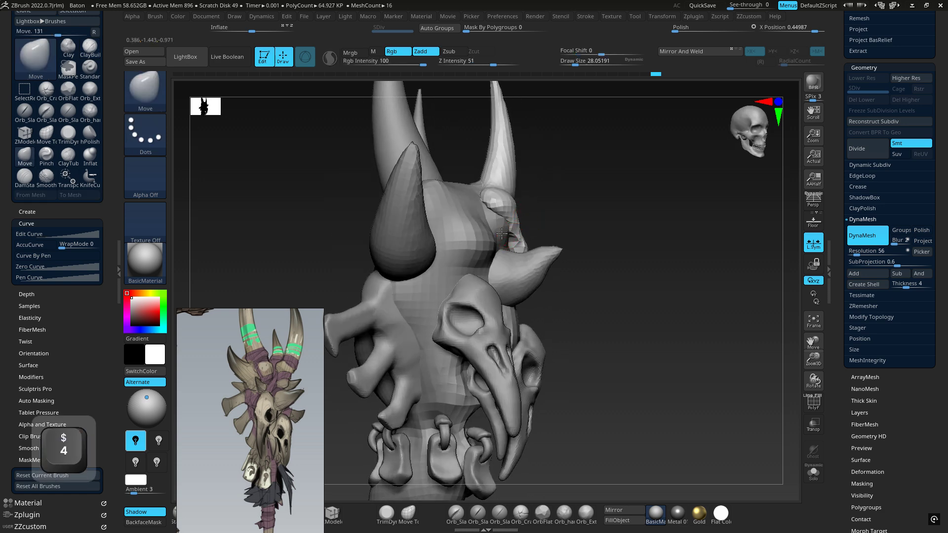
left_click_drag(580, 199, 646, 250, "ctrl")
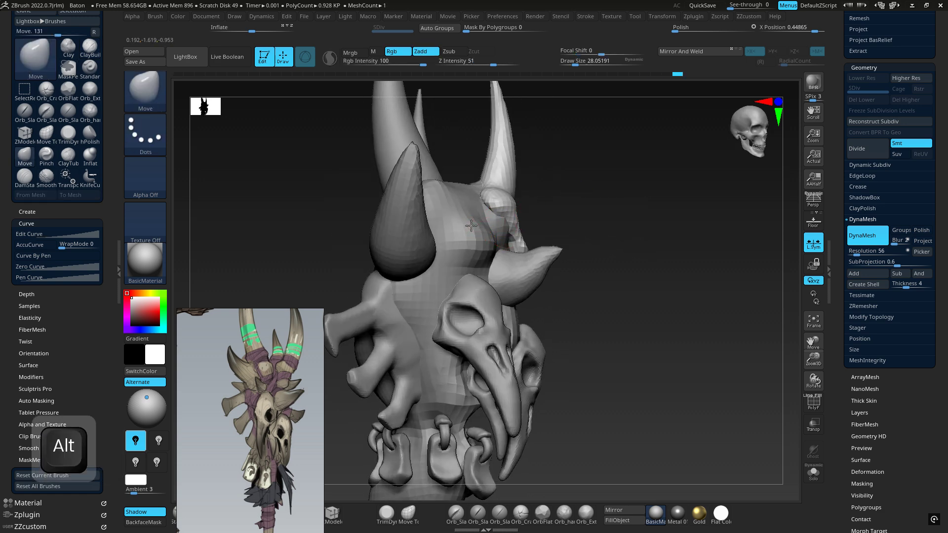
Reshape the totem's central body around the large horn's base with the Move brush at a draw size of about 82.
left_click(479, 226, "alt")
key("4")
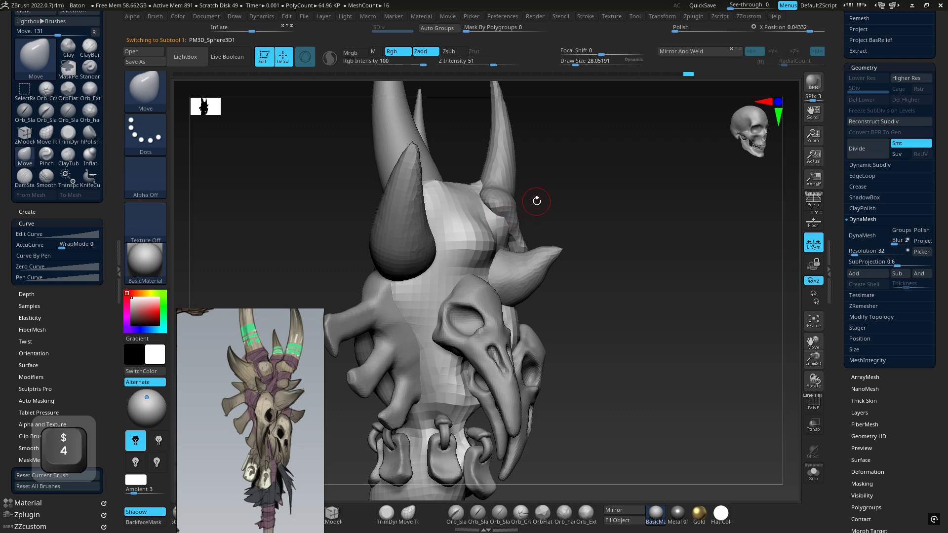
key("space")
mouse_move(537, 201)
left_mouse_down()
mouse_move(595, 210)
mouse_move(547, 238)
left_mouse_up()
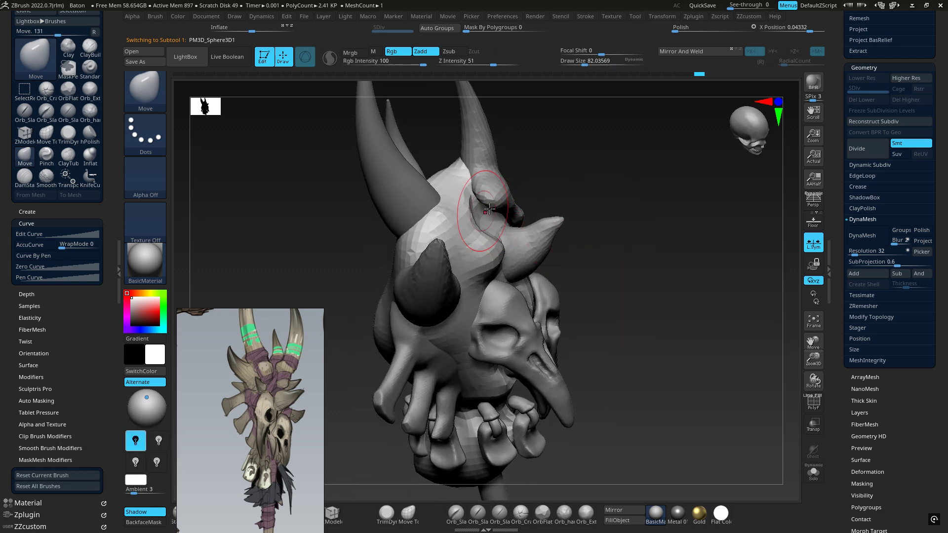
left_click_drag(578, 233, 523, 152)
Remesh the large horn with DynaMesh at a resolution of 64, then smooth its base and remesh it again.
left_click(491, 157, "alt")
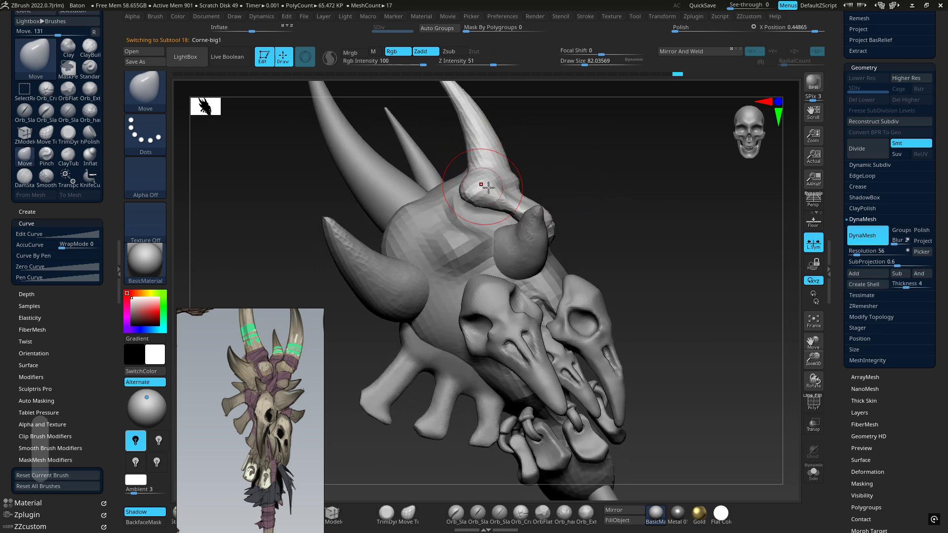
key("1")
left_click_drag(568, 195, 505, 203)
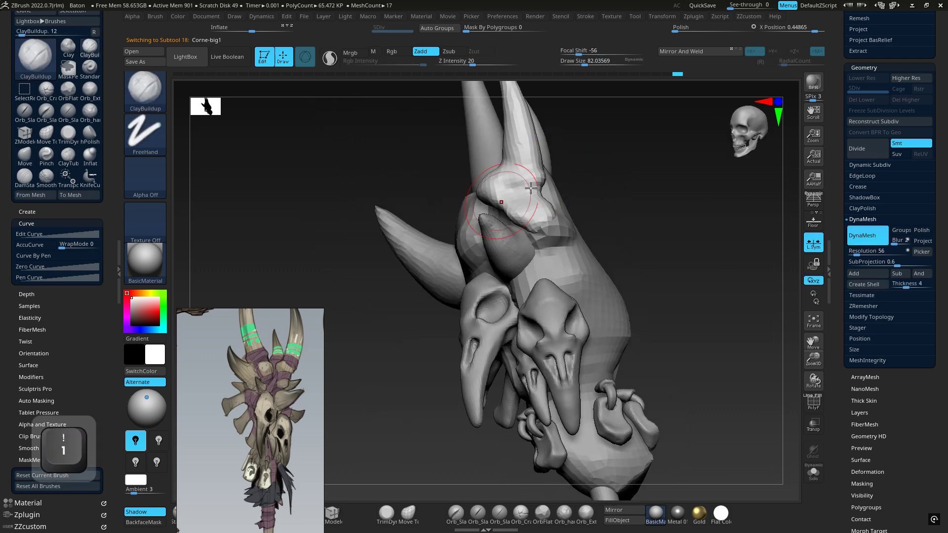
left_click_drag(632, 200, 583, 196)
mouse_move(583, 198)
right_mouse_down()
mouse_move(607, 191)
mouse_move(650, 202)
right_mouse_up()
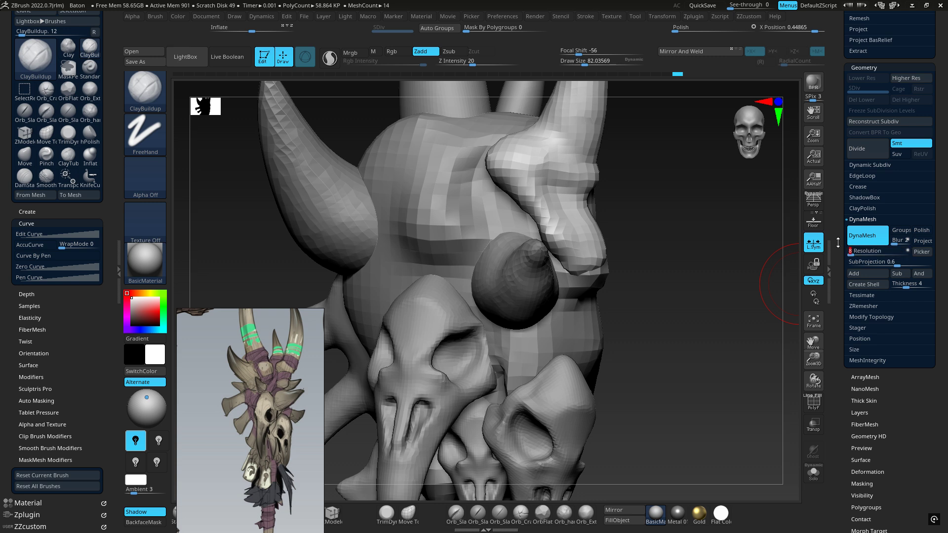
type("64")
key("Return")
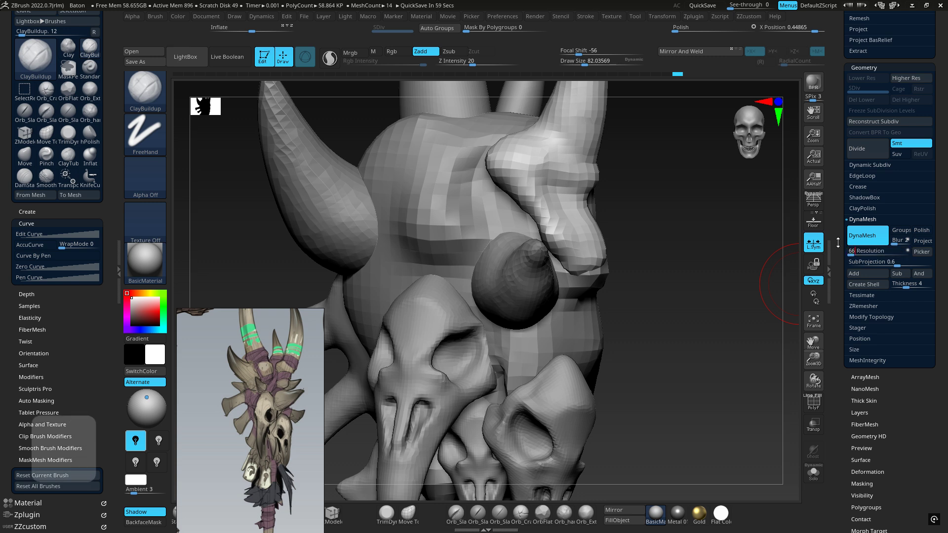
left_click_drag(674, 192, 704, 282, "ctrl")
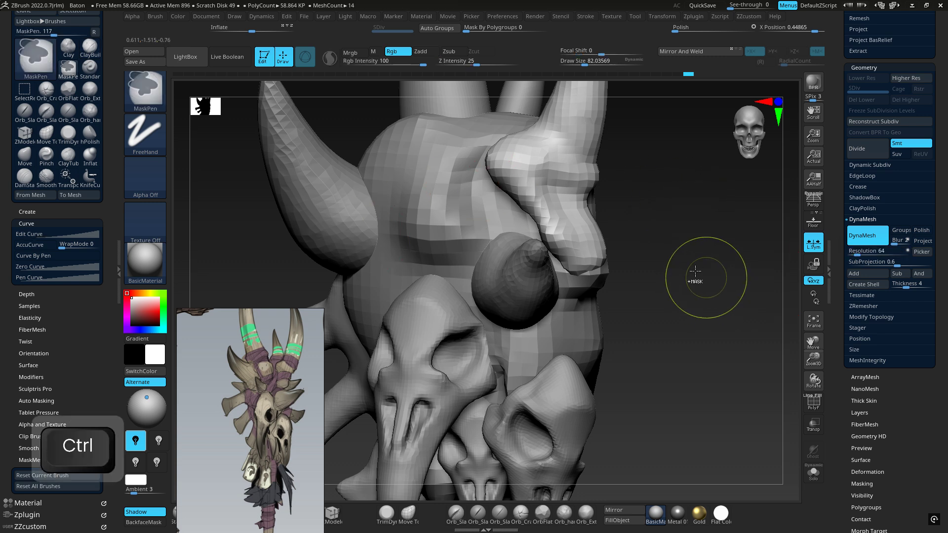
mouse_move(530, 161)
left_mouse_down("shift")
mouse_move(562, 148)
mouse_move(525, 165)
mouse_move(558, 170)
left_mouse_up("shift")
left_click_drag(667, 158, 557, 225, "ctrl")
Build up the lower lobe of the horn's base with ClayBuildup at a draw size of about 39, then smooth and remesh it.
key("1")
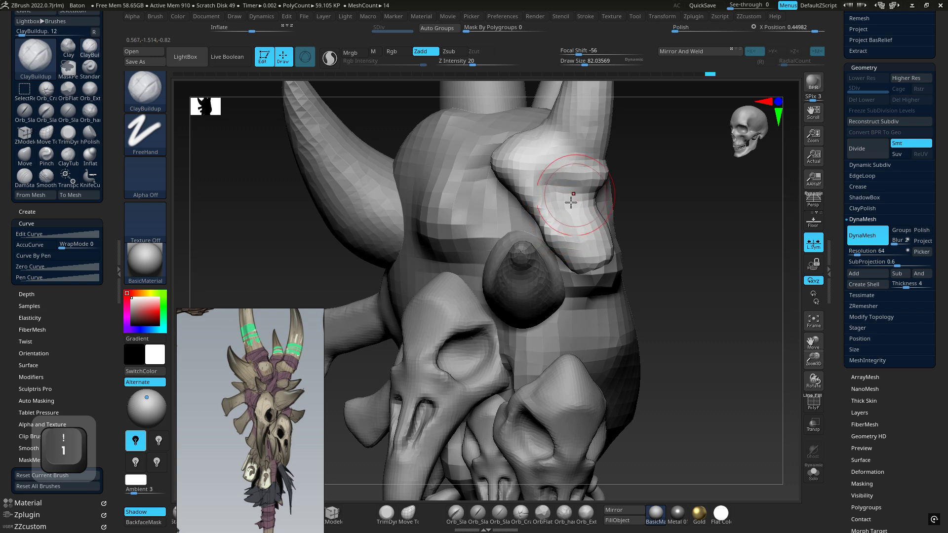
key("space")
mouse_move(566, 186)
left_mouse_down()
mouse_move(533, 180)
mouse_move(573, 243)
left_mouse_up()
mouse_move(577, 219)
right_mouse_down()
mouse_move(574, 205)
mouse_move(563, 208)
right_mouse_up()
left_click_drag(561, 218, 583, 256)
right_click_drag(572, 235, 579, 238)
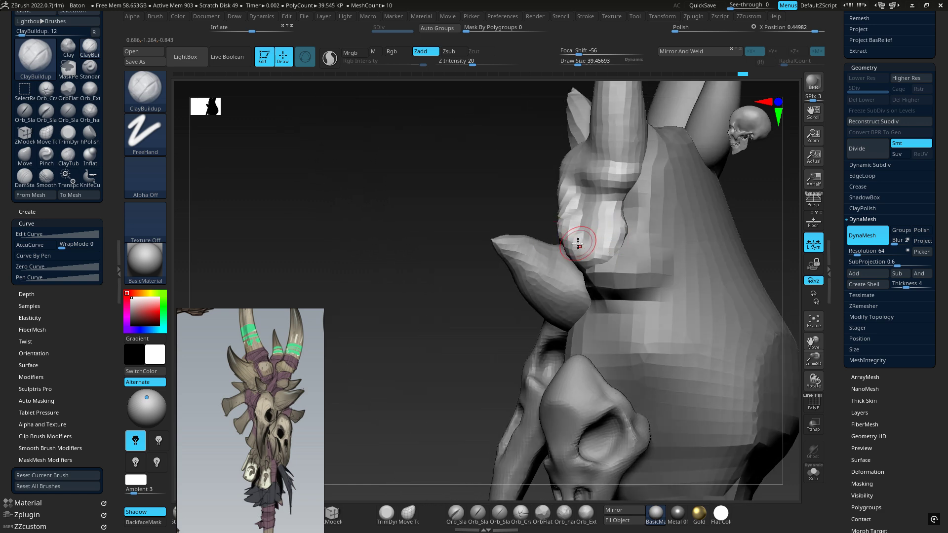
left_click_drag(579, 241, 605, 250)
mouse_move(601, 245)
right_mouse_down()
mouse_move(628, 206)
mouse_move(582, 172)
right_mouse_up()
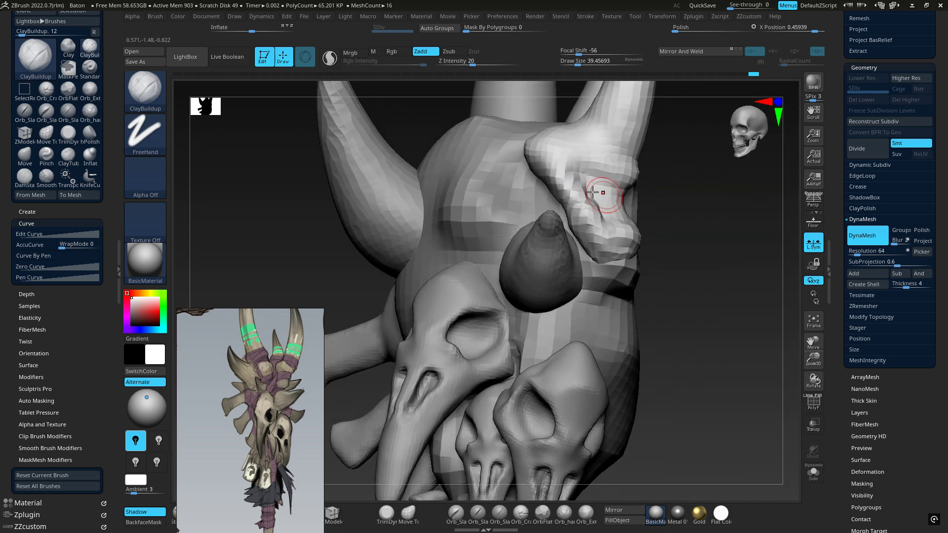
left_click_drag(580, 181, 587, 198, "shift")
left_click_drag(715, 228, 740, 272, "ctrl")
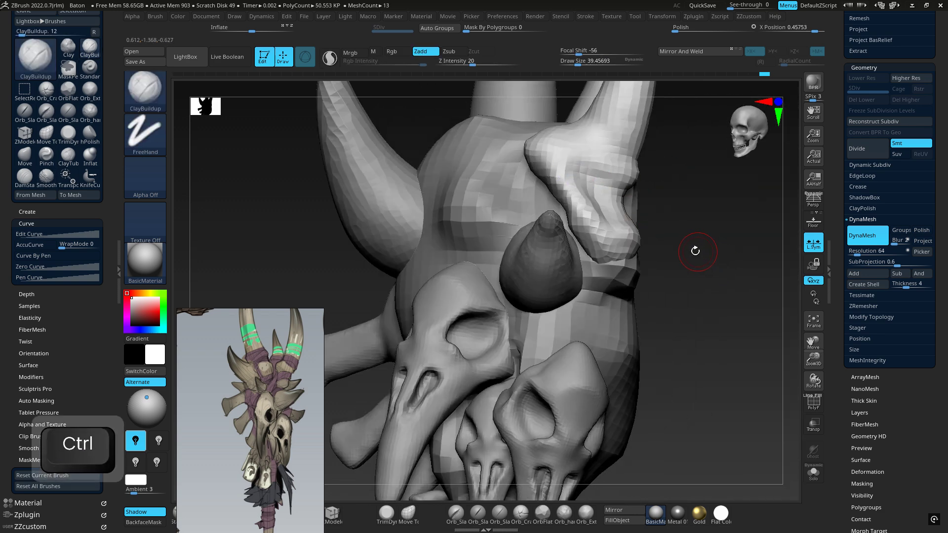
Isolate the large horn in Solo mode, build up the inner side of its base with ClayBuildup strokes, and remesh it with DynaMesh.
right_click_drag(696, 250, 674, 209, "ctrl")
right_click_drag(563, 184, 625, 173)
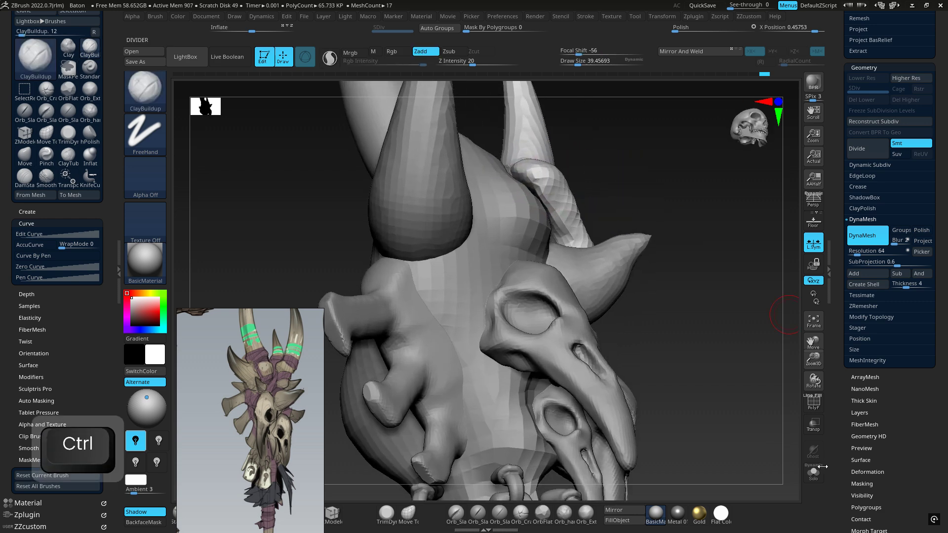
left_click(813, 473)
right_click_drag(567, 236, 596, 176)
mouse_move(541, 175)
left_mouse_down()
mouse_move(527, 193)
mouse_move(553, 245)
mouse_move(538, 277)
left_mouse_up()
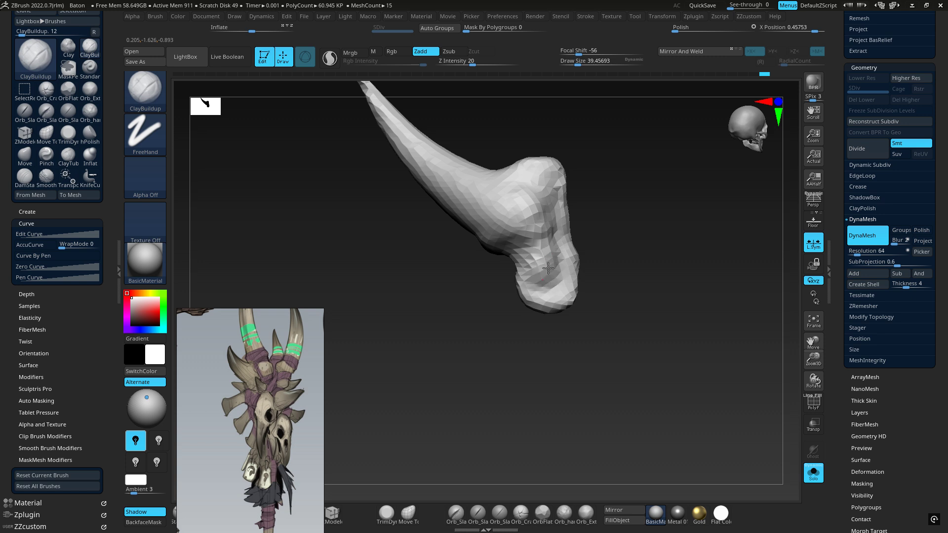
mouse_move(546, 195)
left_mouse_down()
mouse_move(556, 264)
mouse_move(558, 203)
mouse_move(565, 274)
left_mouse_up()
mouse_move(578, 247)
right_mouse_down()
mouse_move(548, 247)
mouse_move(547, 222)
right_mouse_up()
left_click_drag(552, 197, 552, 271)
mouse_move(545, 190)
left_mouse_down()
mouse_move(546, 256)
mouse_move(560, 277)
left_mouse_up()
left_click_drag(551, 217, 558, 299)
left_click_drag(650, 180, 709, 277, "ctrl")
Add clay to the front of the isolated horn's base between the upper and lower lobes.
right_click_drag(650, 242, 636, 230)
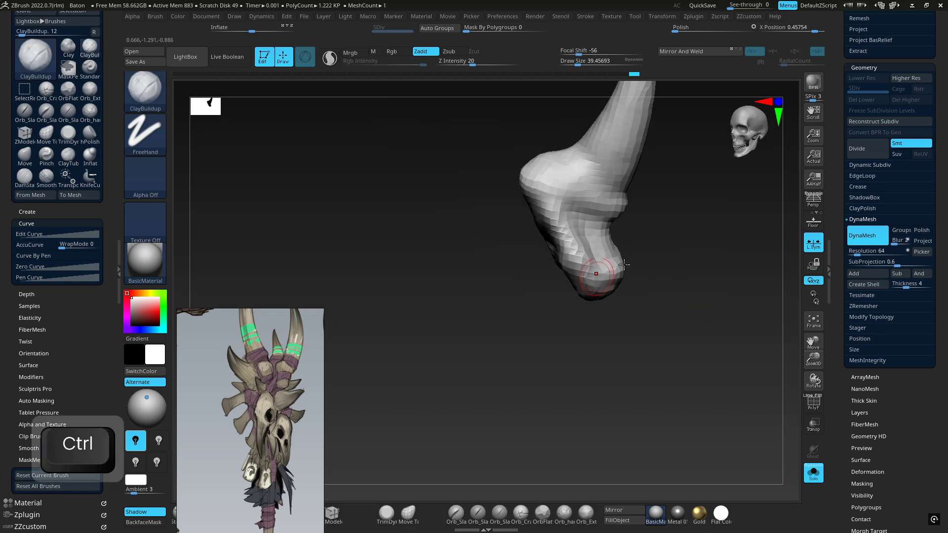
mouse_move(577, 237)
right_mouse_down("alt")
mouse_move(514, 241)
mouse_move(487, 231)
mouse_move(492, 235)
right_mouse_up("alt")
left_click_drag(499, 203, 523, 232)
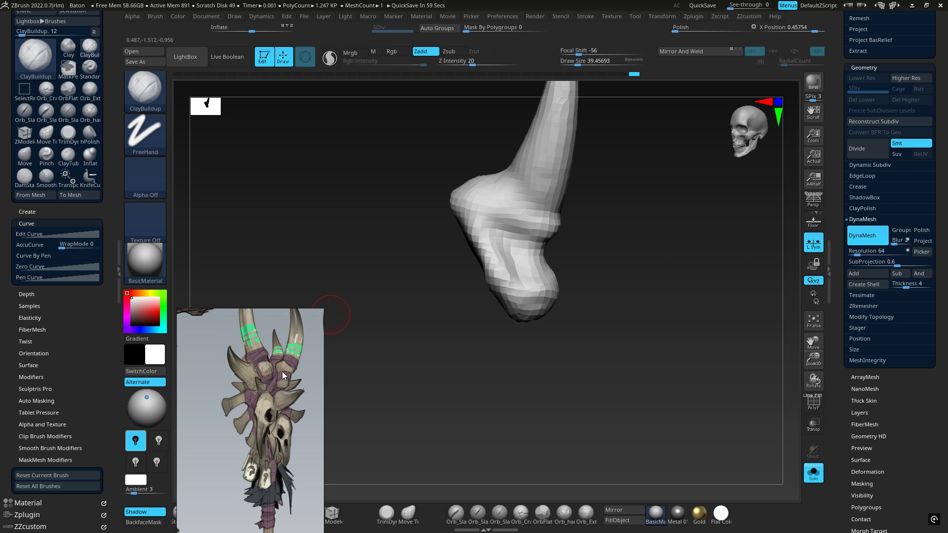
right_click_drag(522, 205, 515, 214)
Flatten the upper lobe and front ridges of the horn's base with the hPolish brush at a draw size of about 39.
key("6")
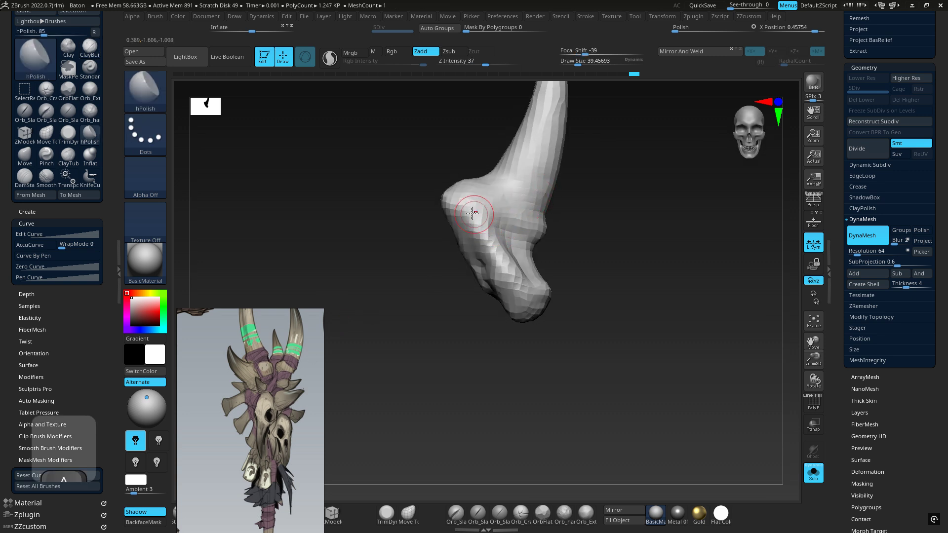
left_click_drag(477, 213, 479, 220)
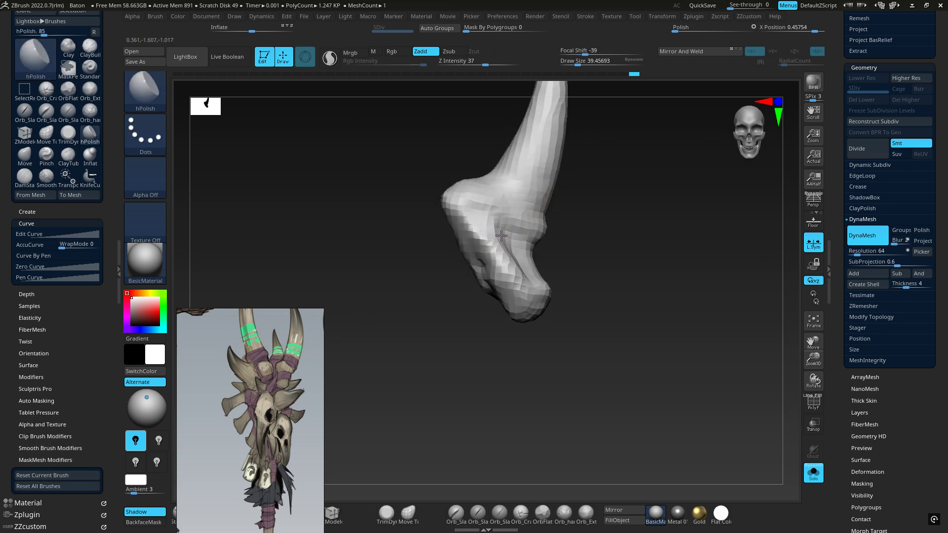
right_click_drag(528, 238, 510, 201)
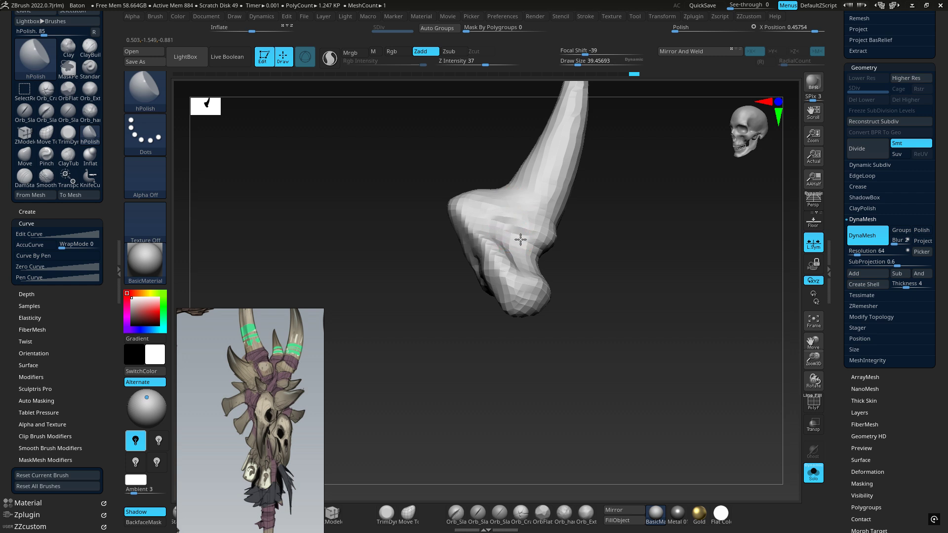
right_click_drag(490, 233, 482, 255)
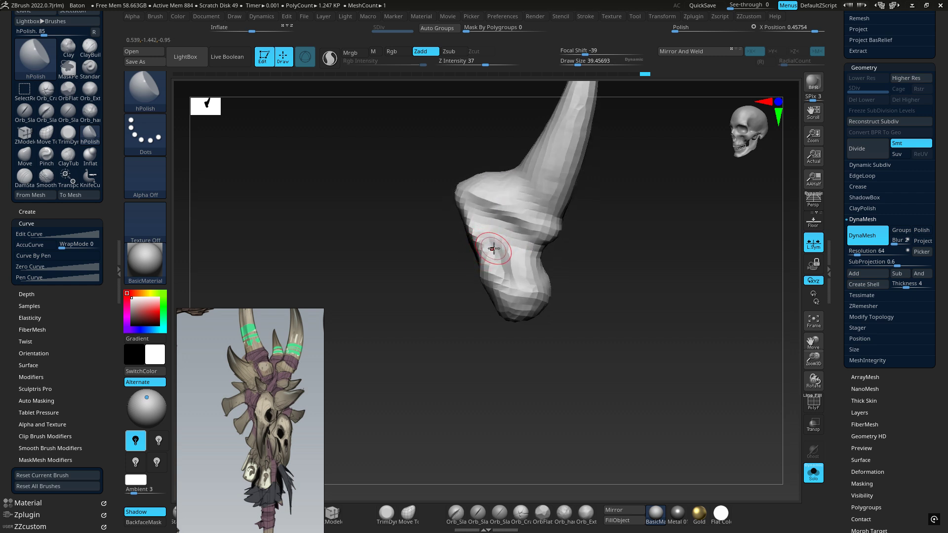
mouse_move(494, 248)
right_mouse_down()
mouse_move(468, 237)
mouse_move(499, 241)
right_mouse_up()
Polish the side and lower end of the horn's base with hPolish at a draw size of about 47, then remesh it with DynaMesh.
key("space")
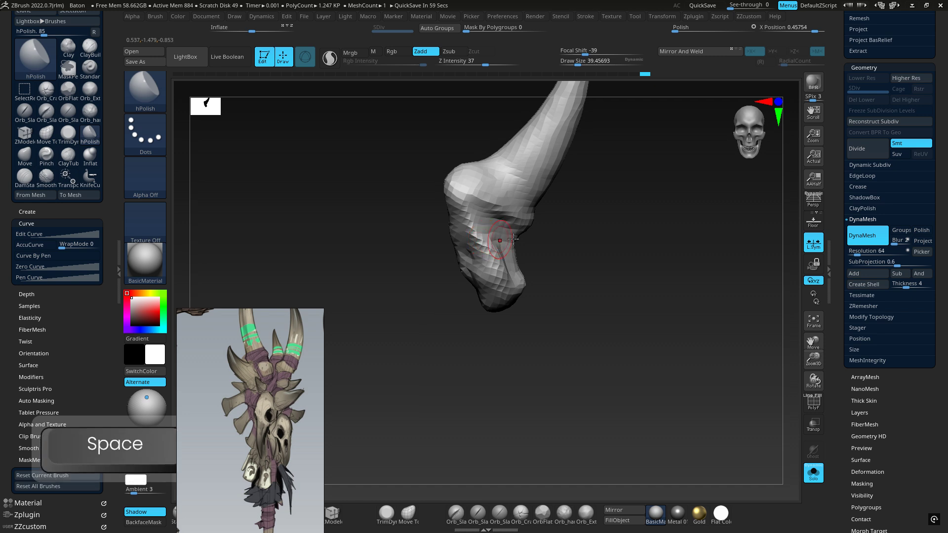
key("space")
left_click_drag(598, 239, 474, 233)
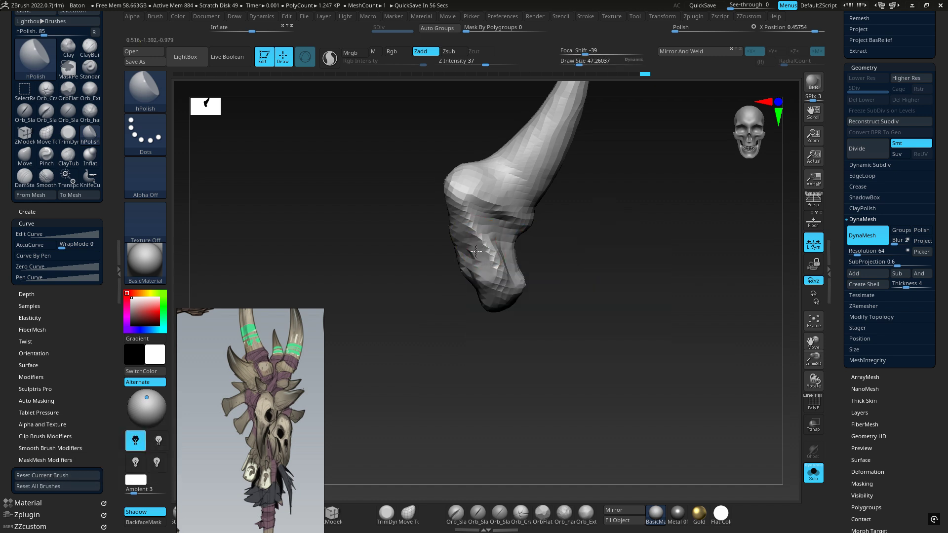
right_click_drag(496, 274, 516, 321)
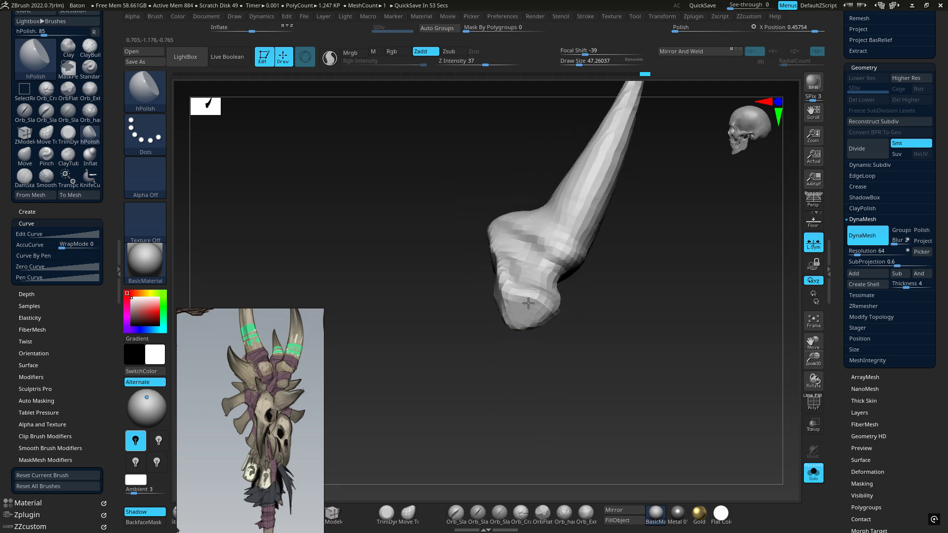
right_click_drag(535, 308, 621, 326)
key("ctrl")
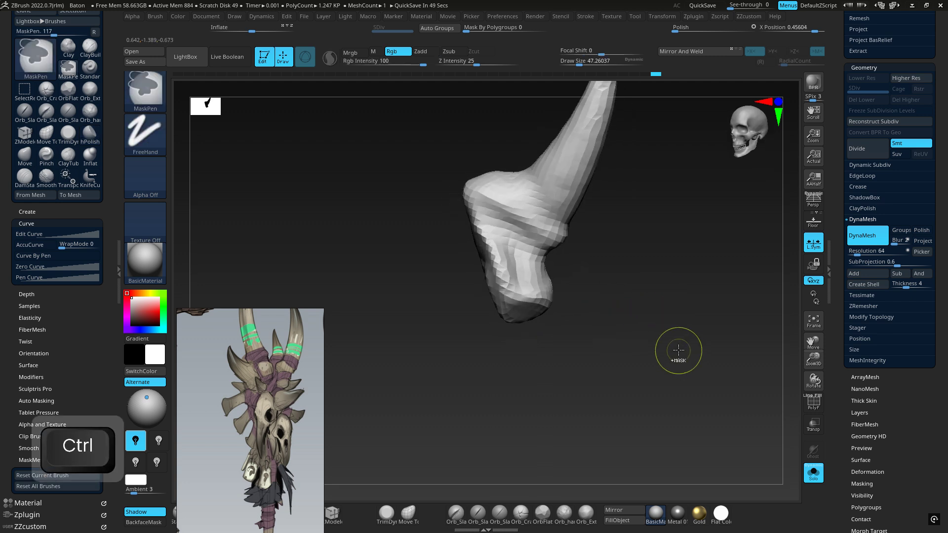
Carve and smooth the lower lobe of the horn's base with ClayBuildup, then show all the totem parts again.
right_click_drag(686, 322, 614, 305)
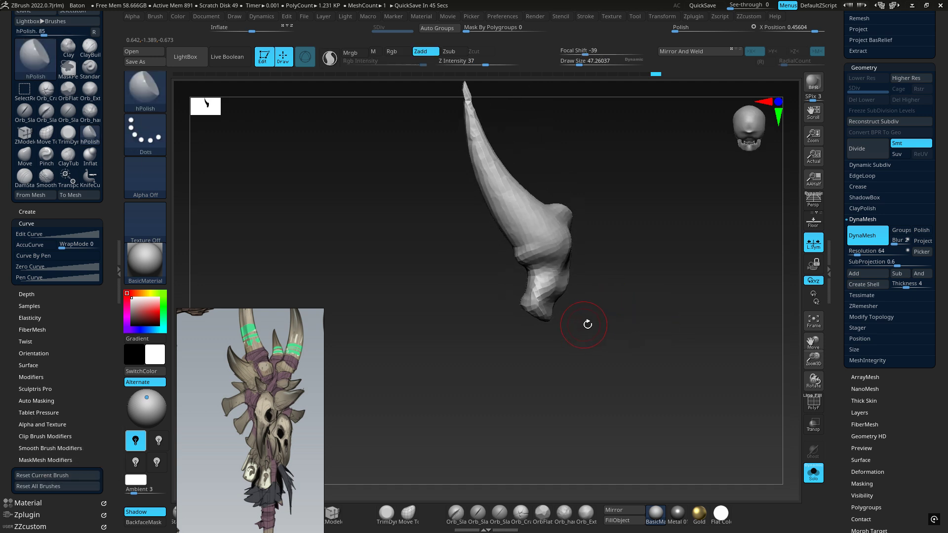
key("1")
right_click_drag(556, 314, 534, 304)
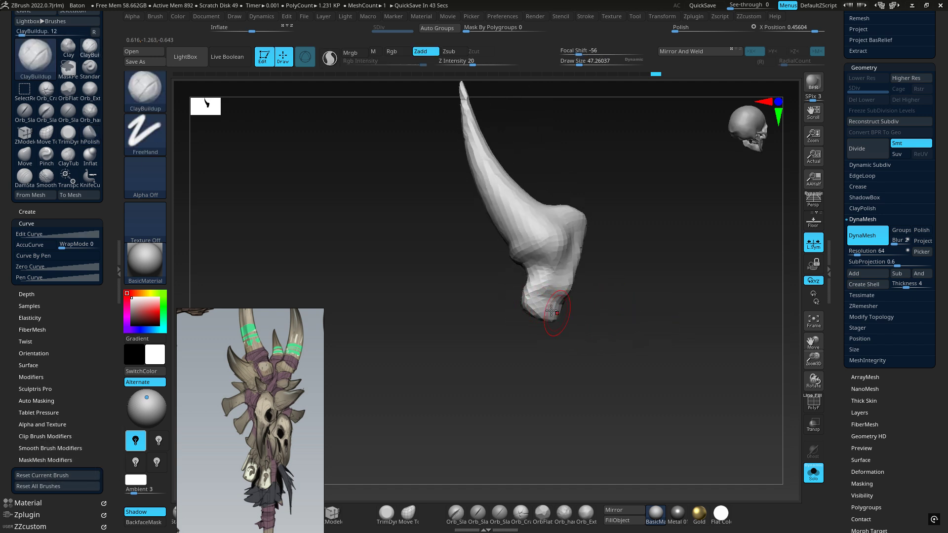
right_click_drag(557, 305, 550, 286)
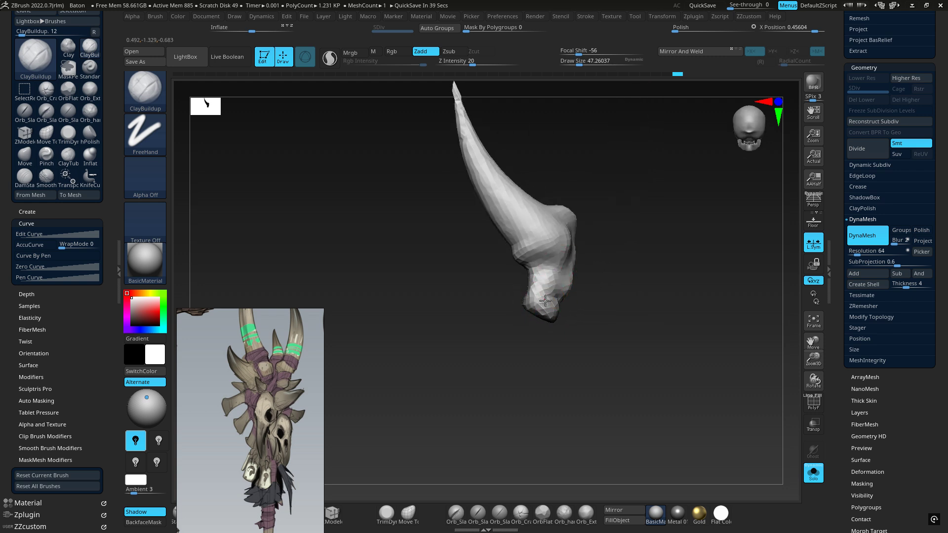
mouse_move(560, 261)
left_mouse_down("alt")
mouse_move(550, 269)
mouse_move(545, 306)
mouse_move(552, 301)
left_mouse_up("alt")
right_click_drag(553, 300, 588, 262)
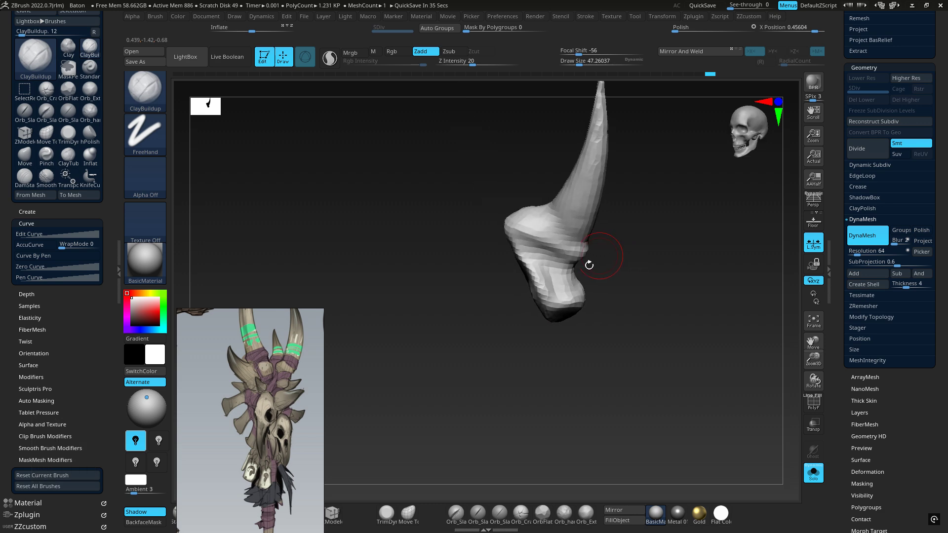
mouse_move(557, 287)
left_mouse_down("shift")
mouse_move(549, 266)
mouse_move(558, 279)
left_mouse_up("shift")
right_click_drag(641, 262, 575, 271, "alt")
left_click(813, 473)
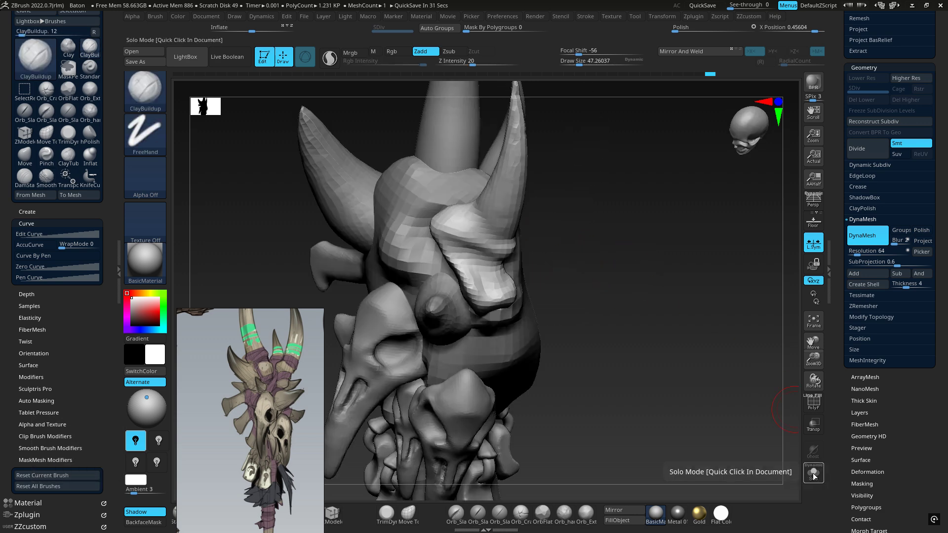
Adjust the inner contour of the horn's base with the Move brush at a draw size of about 47 and smooth the lower lobe.
mouse_move(567, 311)
right_mouse_down()
mouse_move(603, 271)
mouse_move(559, 285)
mouse_move(561, 275)
mouse_move(552, 310)
mouse_move(491, 290)
mouse_move(533, 250)
mouse_move(492, 258)
right_mouse_up()
key("b")
key("m")
key("v")
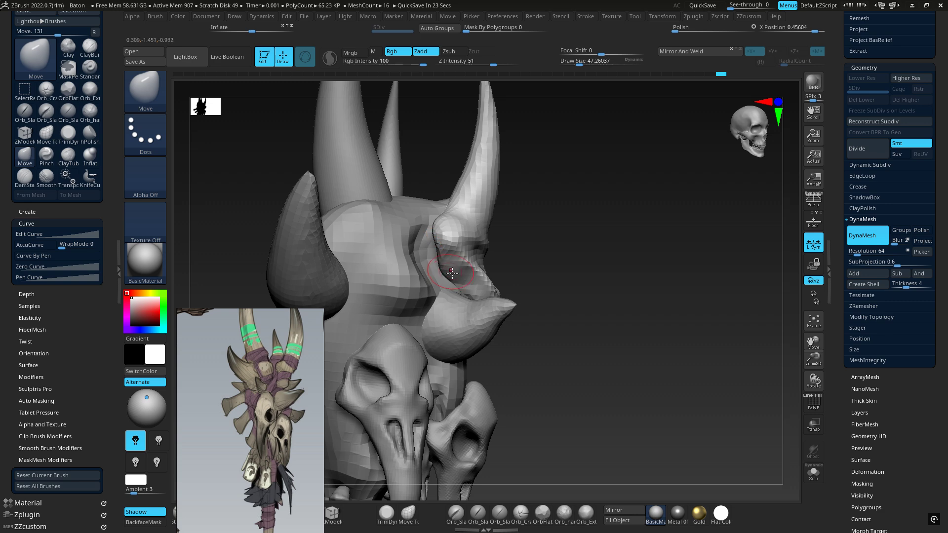
right_click_drag(462, 294, 491, 285)
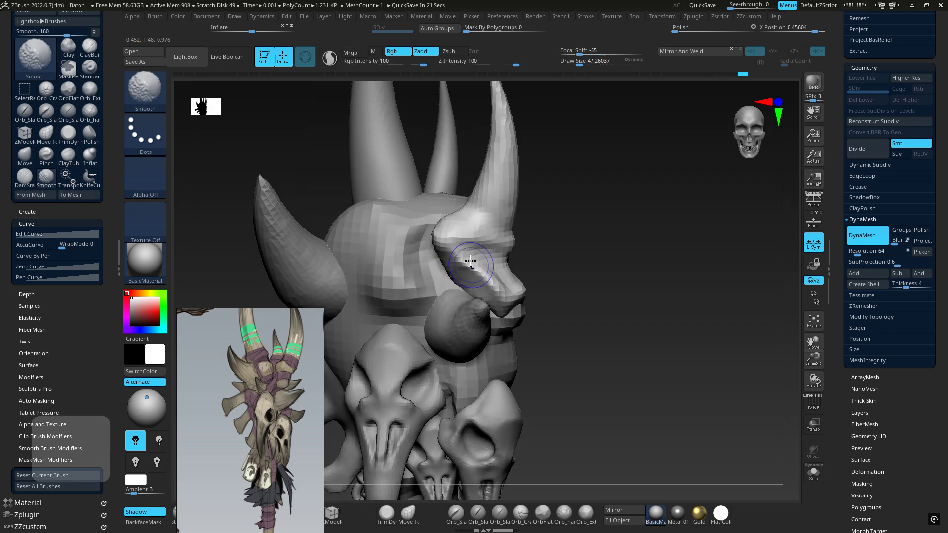
key("shift")
mouse_move(491, 285)
left_mouse_down("shift")
mouse_move(502, 277)
mouse_move(493, 265)
left_mouse_up("shift")
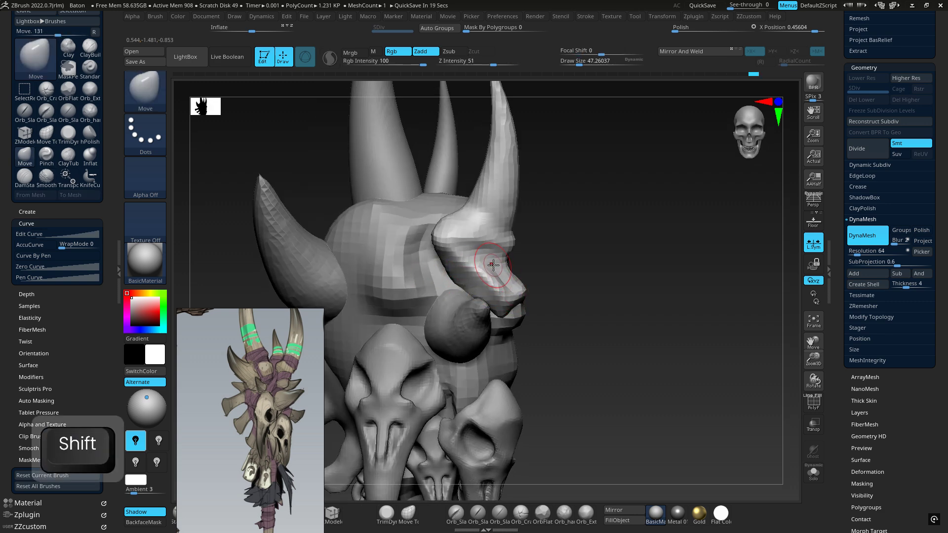
mouse_move(504, 271)
right_mouse_down()
mouse_move(489, 287)
mouse_move(496, 268)
right_mouse_up()
Carve the inner edge of the horn's upper lobe with ClayBuildup at a draw size of about 47 and smooth it.
key("1")
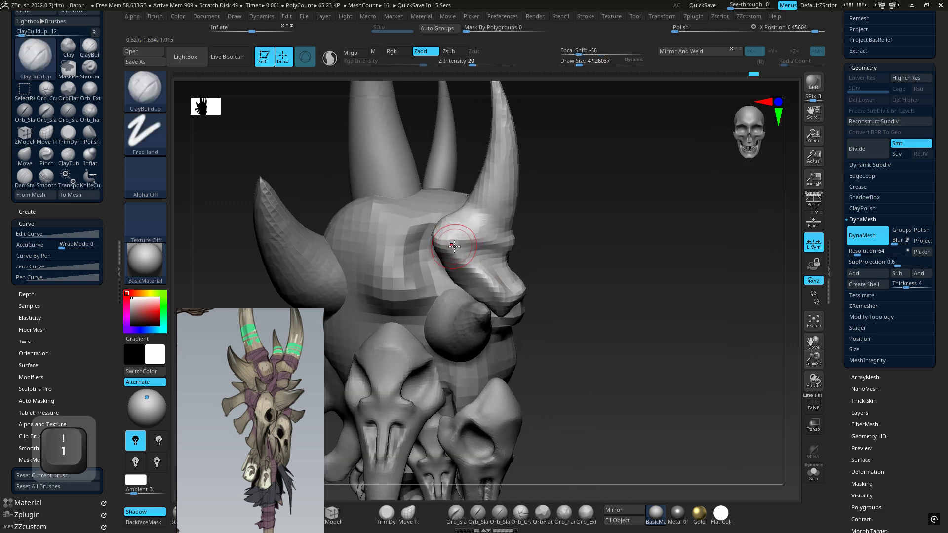
right_click_drag(455, 241, 452, 211)
key("alt")
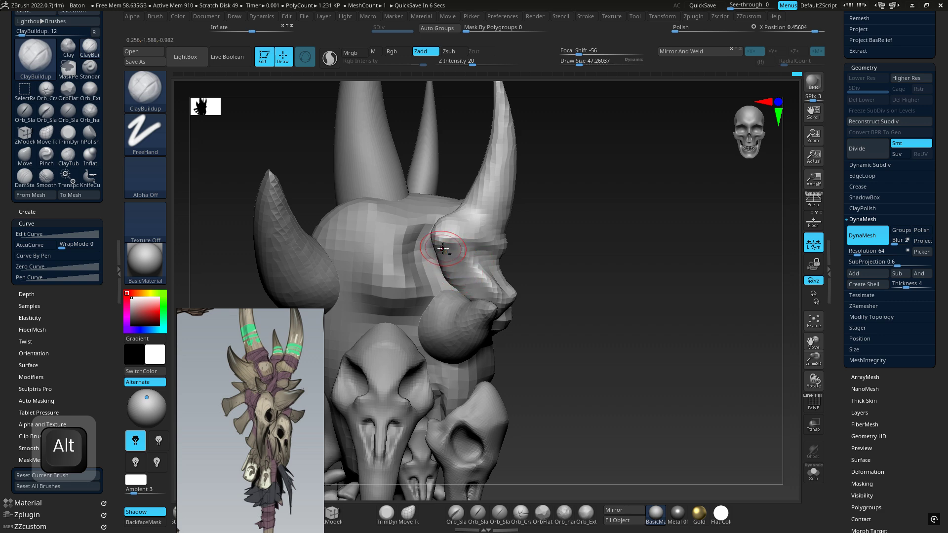
left_click_drag(452, 240, 451, 233, "alt")
right_click_drag(450, 233, 438, 228)
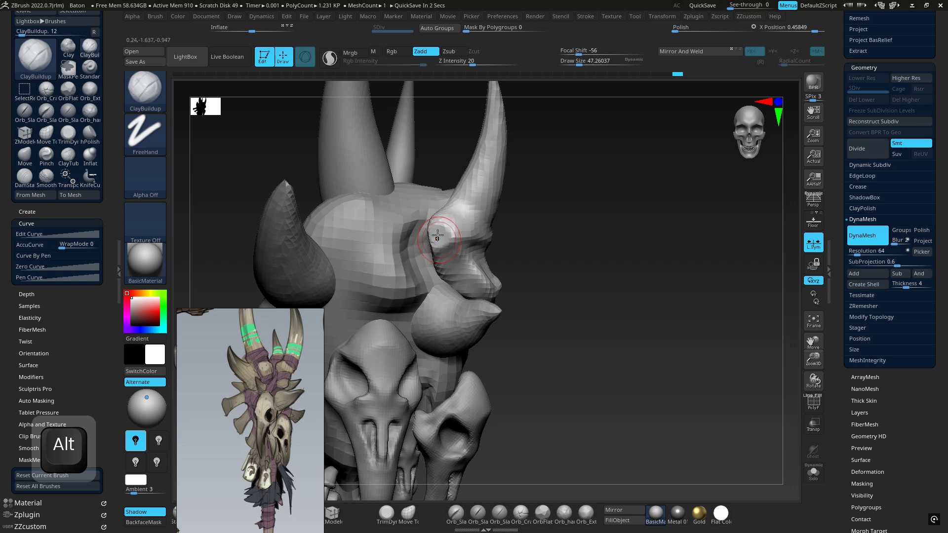
left_click_drag(437, 236, 440, 228, "shift")
mouse_move(440, 228)
right_mouse_down()
mouse_move(461, 222)
mouse_move(423, 239)
right_mouse_up()
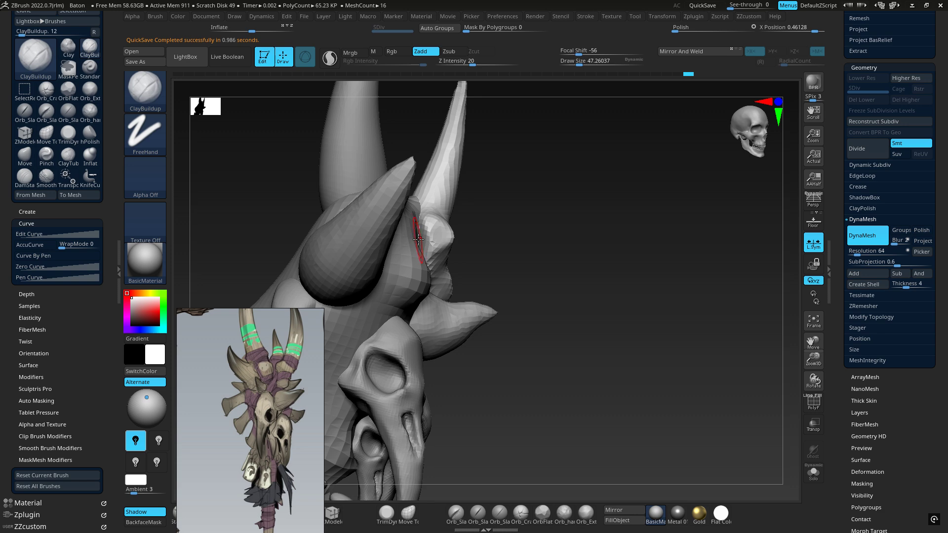
key("b")
key("m")
key("v")
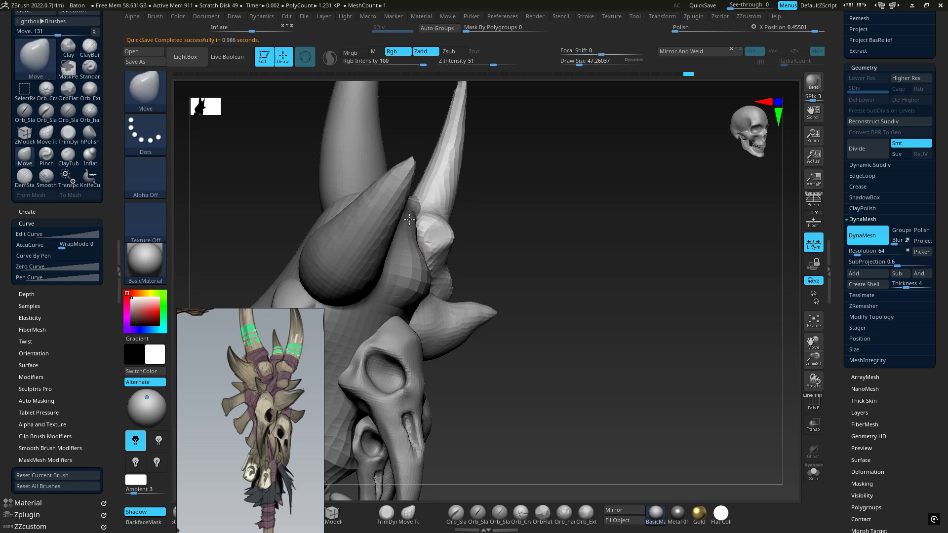
Sculpt the crease and lower lobe of the large horn's base with ClayBuildup at a draw size of about 47.
right_click_drag(420, 252, 469, 253)
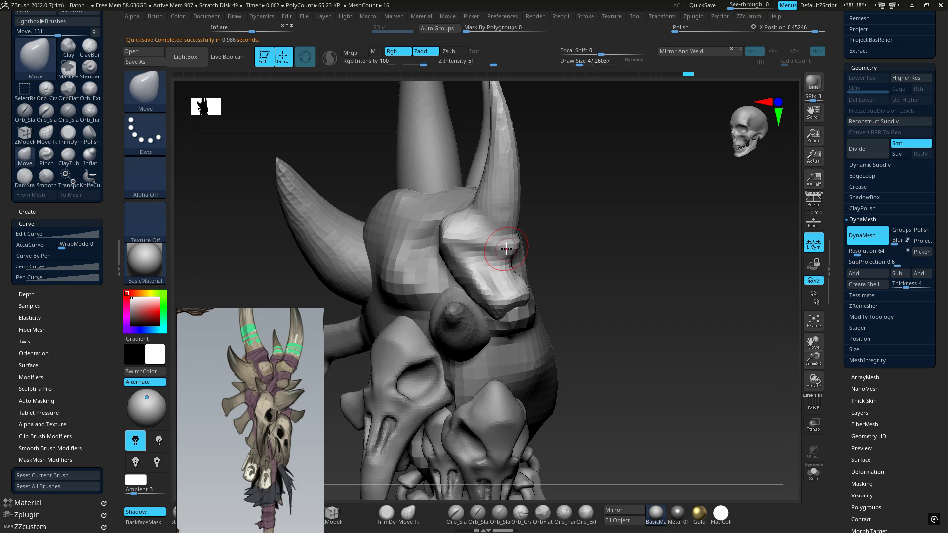
key("b")
key("c")
key("b")
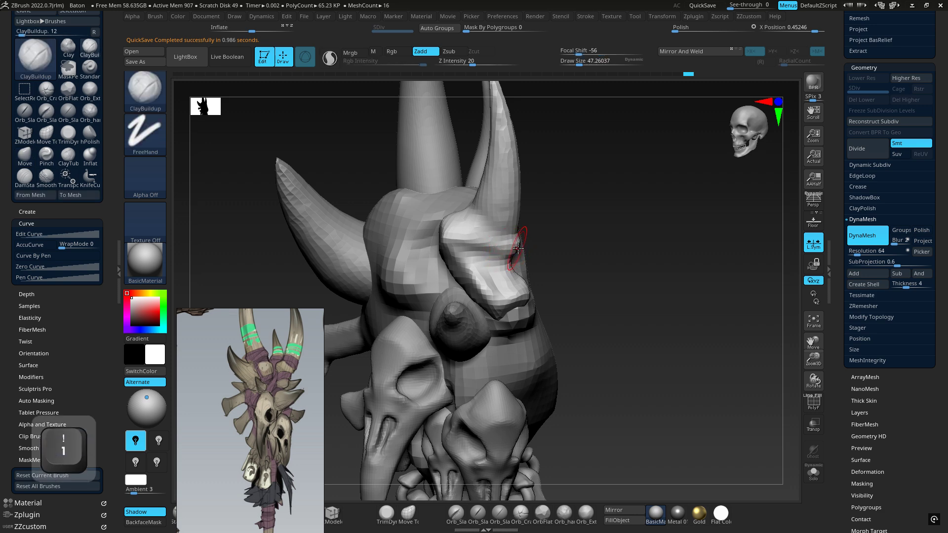
mouse_move(516, 249)
right_mouse_down()
mouse_move(524, 231)
mouse_move(462, 239)
right_mouse_up()
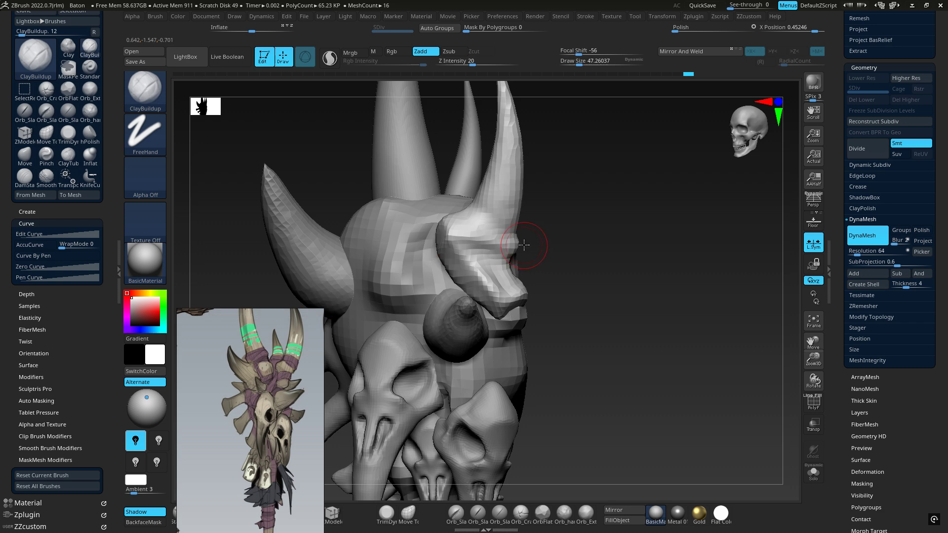
right_click_drag(523, 237, 449, 246)
key("alt")
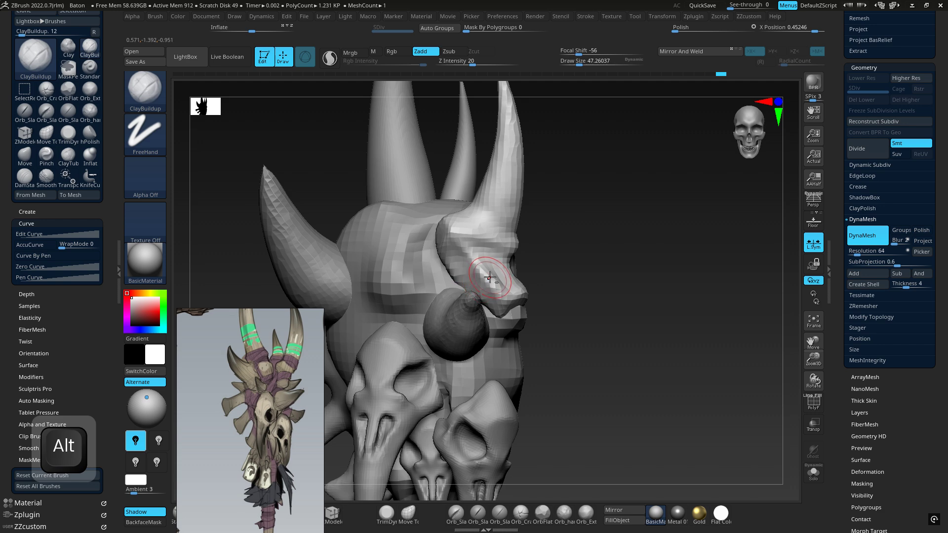
mouse_move(488, 275)
right_mouse_down()
mouse_move(419, 273)
mouse_move(469, 274)
right_mouse_up()
left_click_drag(502, 280, 495, 265)
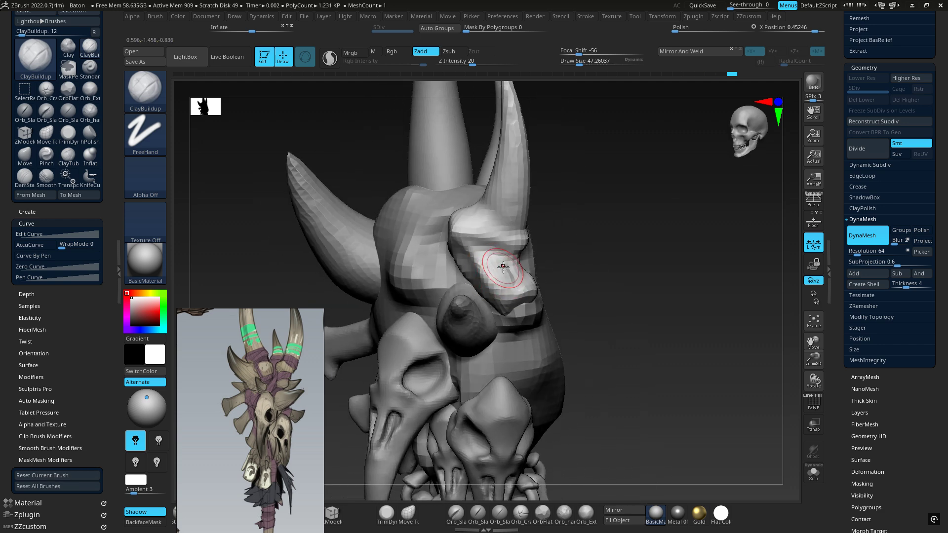
Carve into the middle of the horn's base with ClayBuildup and smooth the surface of the lower lobe.
right_click_drag(507, 265, 464, 245)
key("alt")
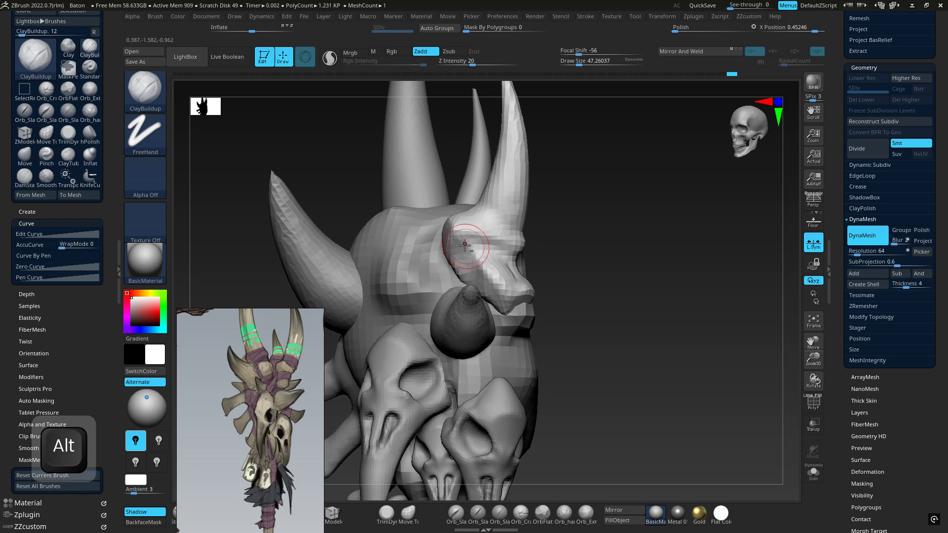
left_click_drag(488, 269, 512, 260, "alt")
key("shift")
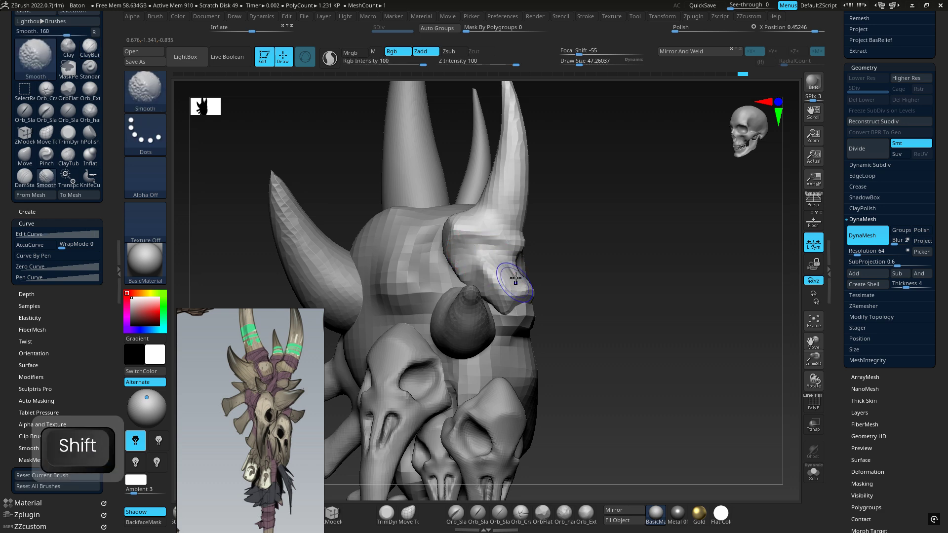
mouse_move(516, 278)
right_mouse_down()
mouse_move(527, 287)
mouse_move(519, 282)
mouse_move(474, 319)
right_mouse_up()
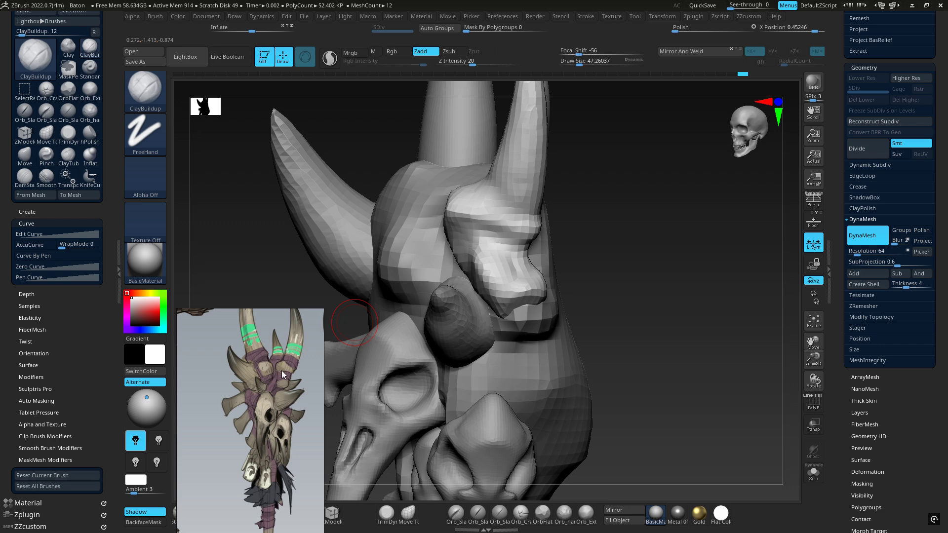
Carve the inner edge of the lower lobe beside the small horn with ClayBuildup at a draw size of about 47.
right_click_drag(509, 291, 459, 255)
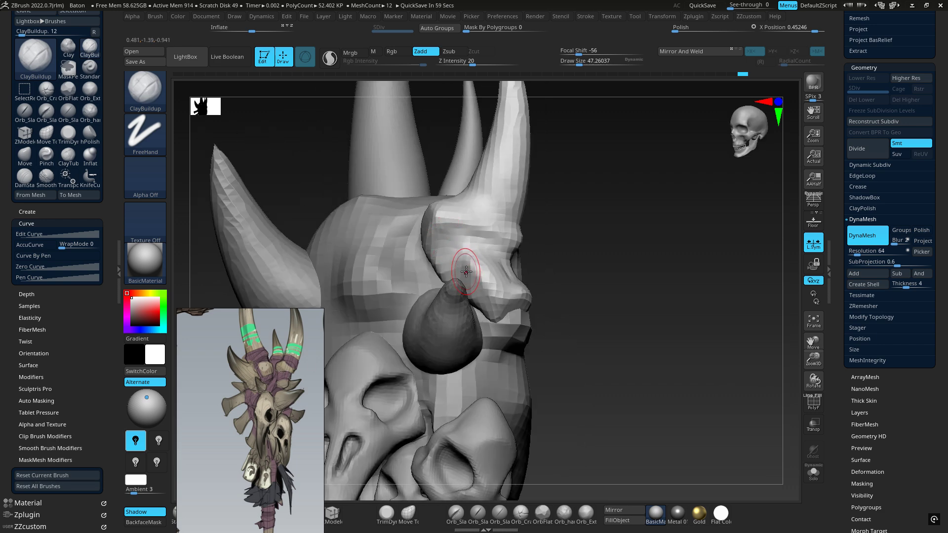
left_click_drag(460, 257, 485, 291, "alt")
mouse_move(497, 289)
right_mouse_down()
mouse_move(452, 278)
mouse_move(523, 230)
mouse_move(519, 259)
mouse_move(532, 260)
mouse_move(509, 237)
right_mouse_up()
Polish the outer side of the horn's base with hPolish at a draw size of about 47 and check the whole totem.
key("6")
key("space")
left_click_drag(508, 241, 515, 241)
key("space")
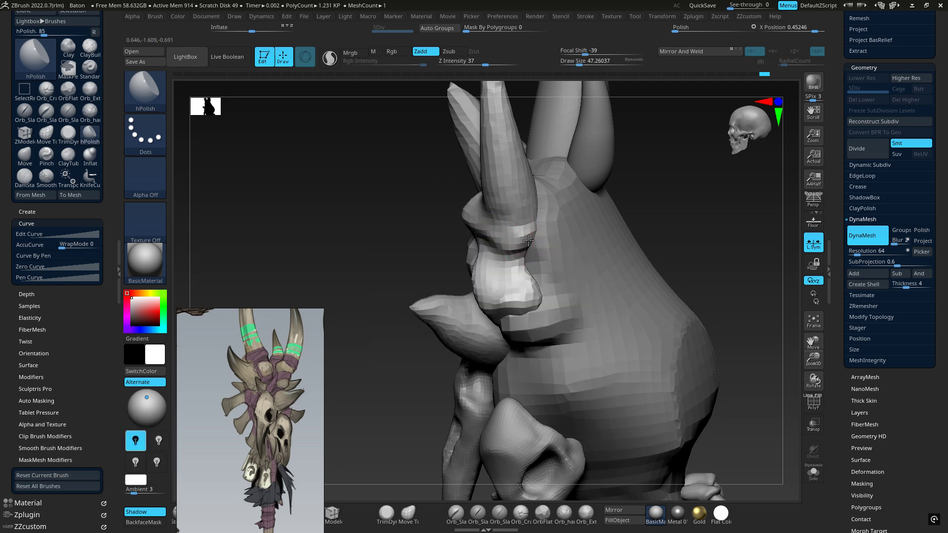
right_click_drag(526, 240, 548, 223)
mouse_move(599, 289)
right_mouse_down("ctrl")
mouse_move(508, 269)
mouse_move(613, 272)
mouse_move(570, 294)
mouse_move(610, 293)
mouse_move(621, 271)
mouse_move(588, 209)
mouse_move(605, 218)
right_mouse_up("ctrl")
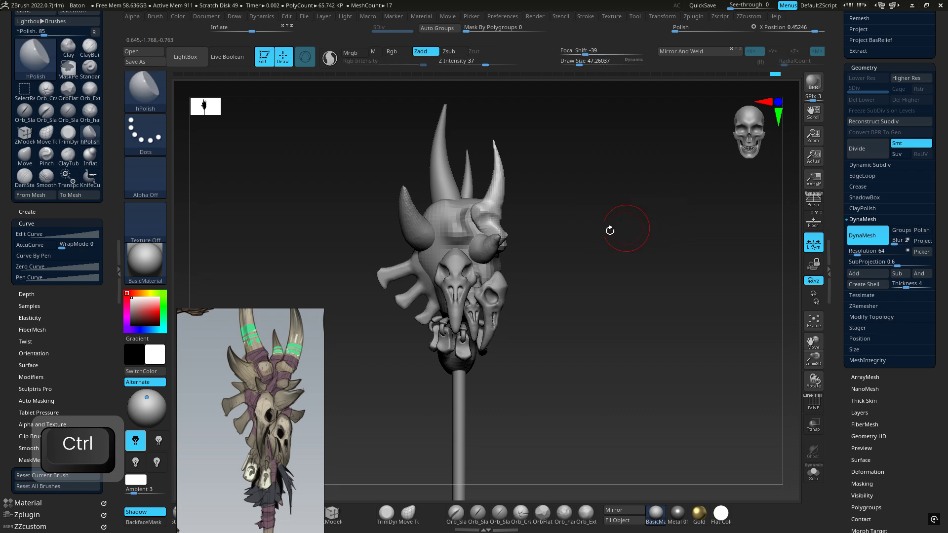